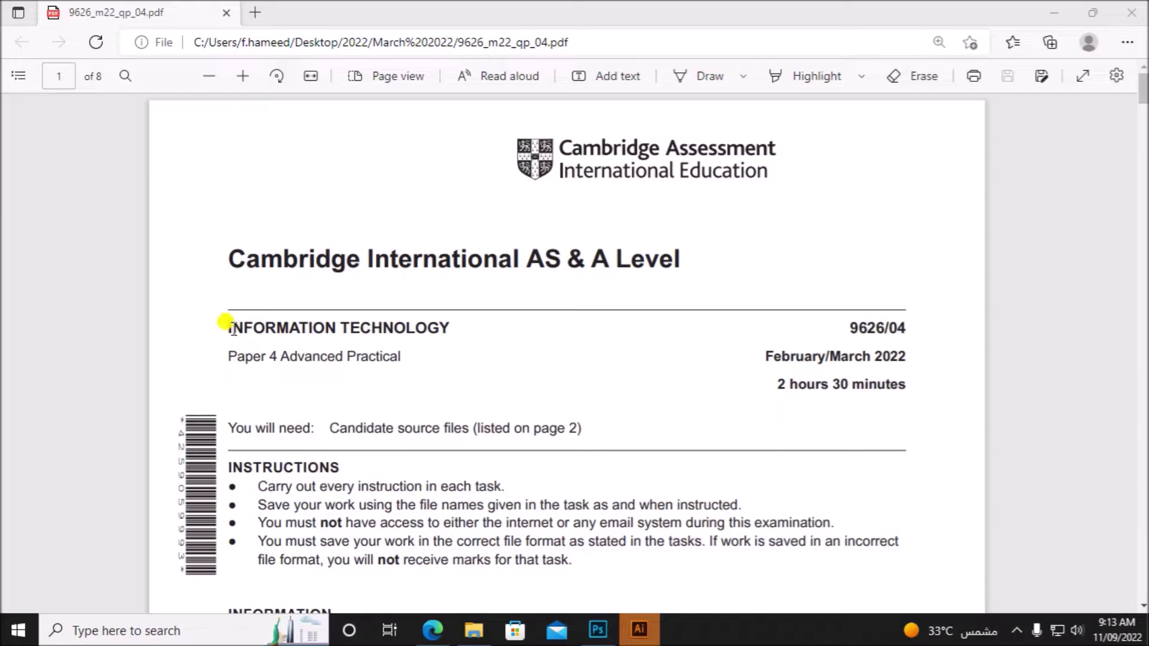
# Highlight the paper title lines, then scroll to page 2 and highlight the folder name Examination.
pyautogui.moveTo(226, 323); pyautogui.dragTo(402, 356)
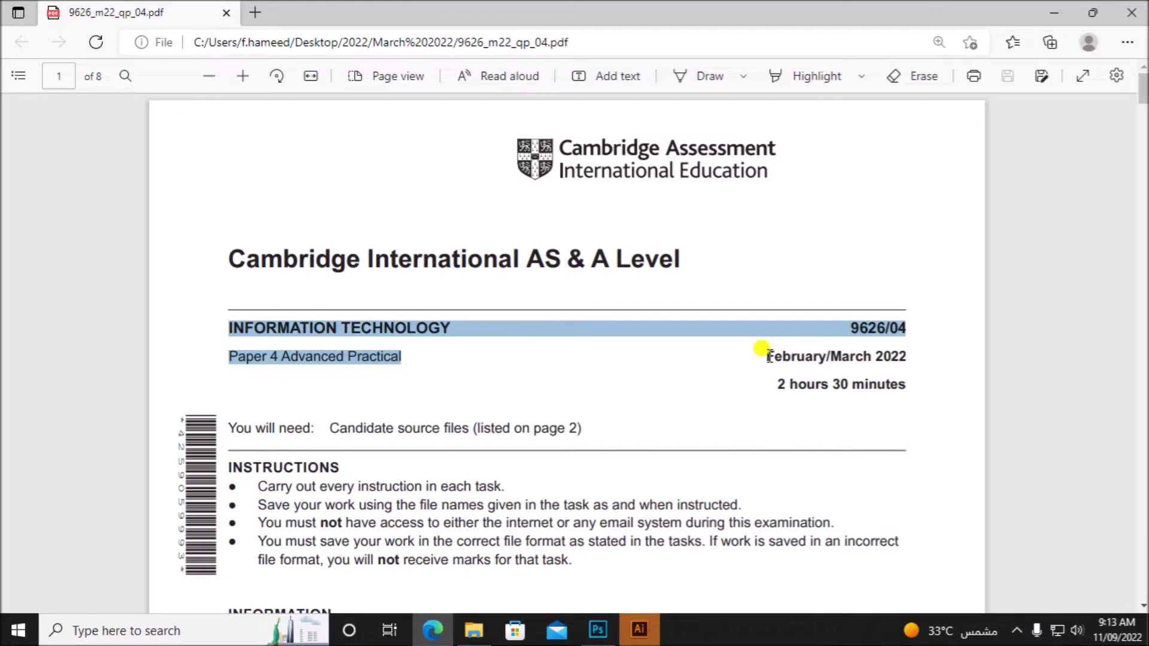
pyautogui.moveTo(769, 356); pyautogui.dragTo(904, 359)
pyautogui.scroll(-2, 449, 437)
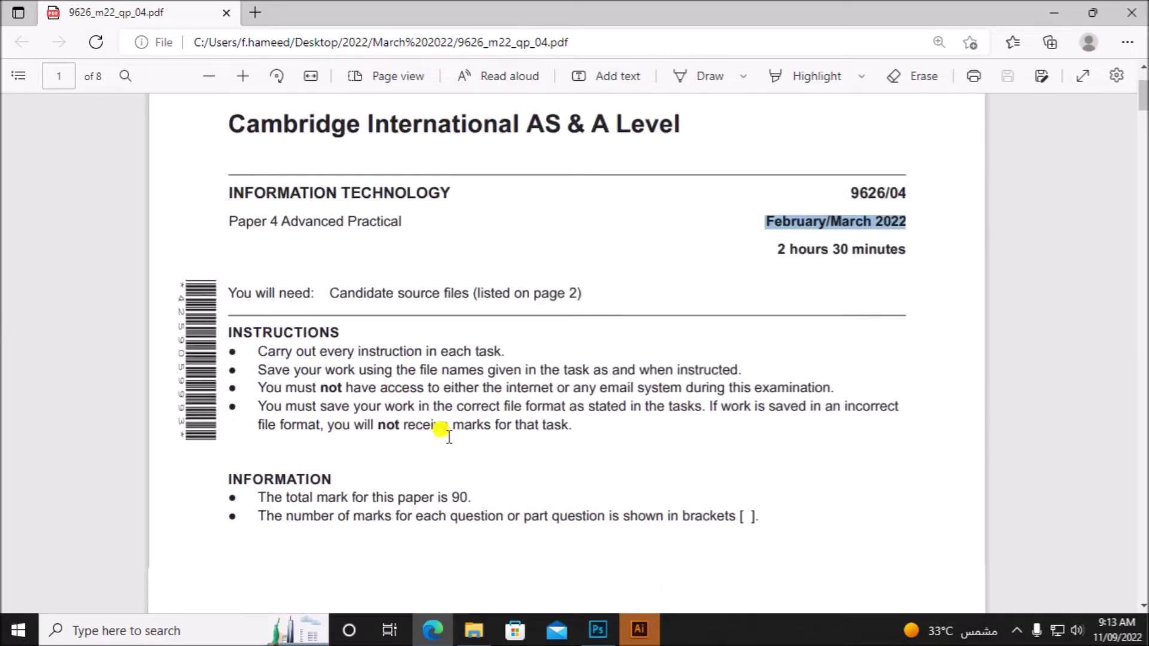
pyautogui.scroll(-12, 449, 437)
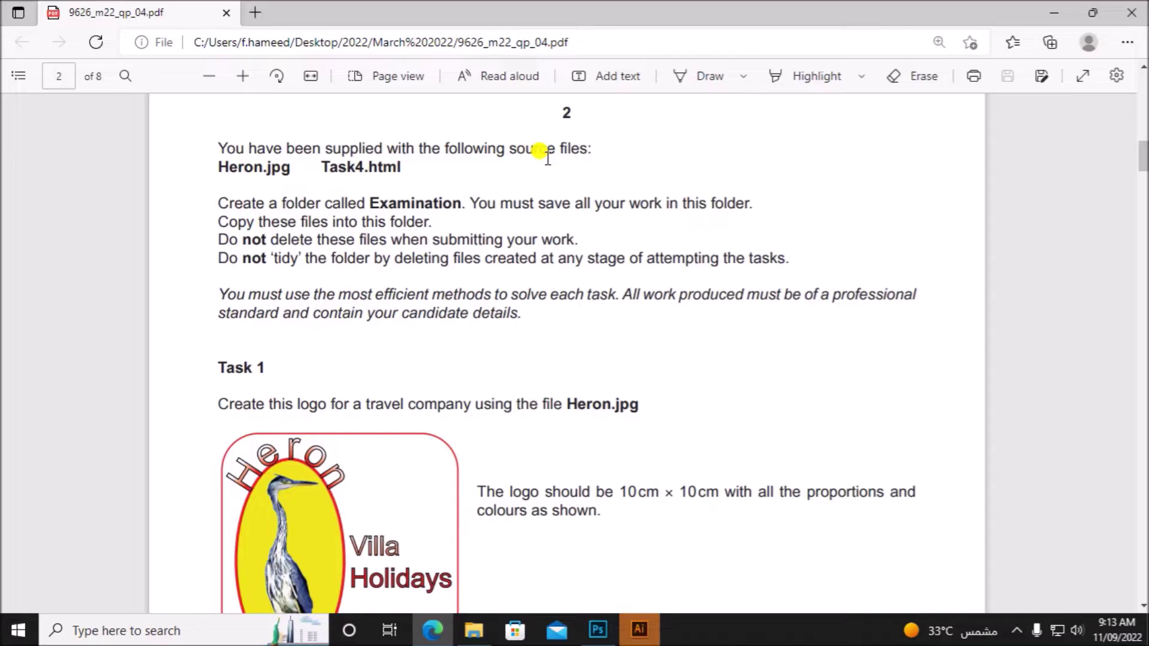
pyautogui.moveTo(371, 204); pyautogui.dragTo(461, 207)
# Create a new folder named Examination in the M22 P4 folder.
pyautogui.click(473, 629)
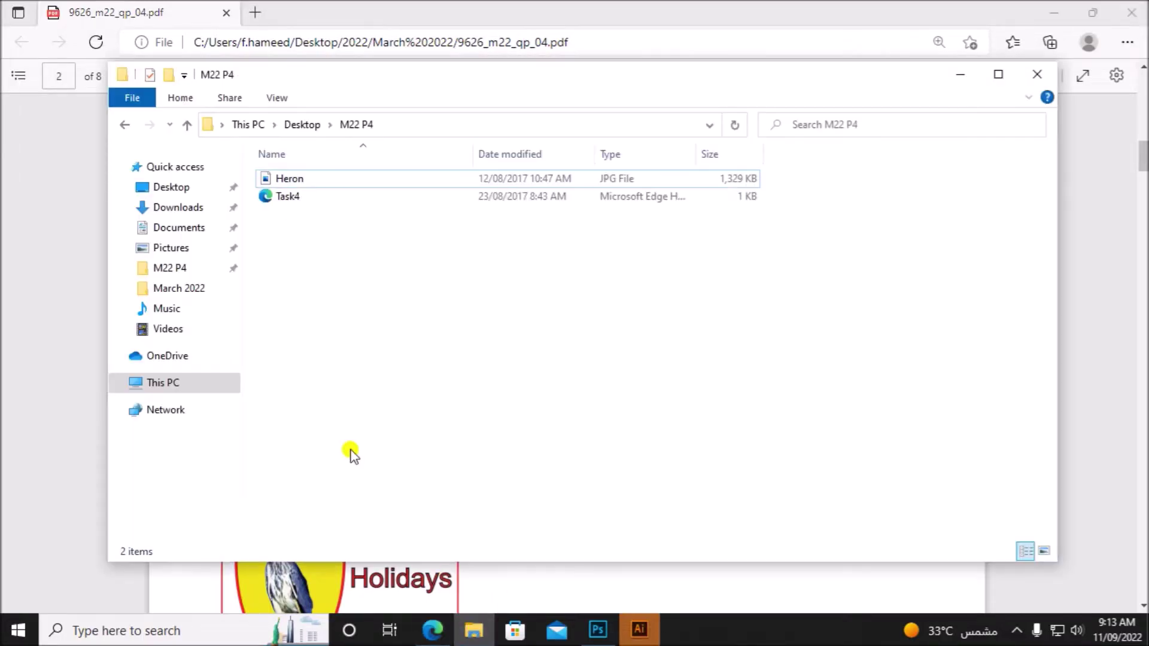
pyautogui.rightClick(440, 278)
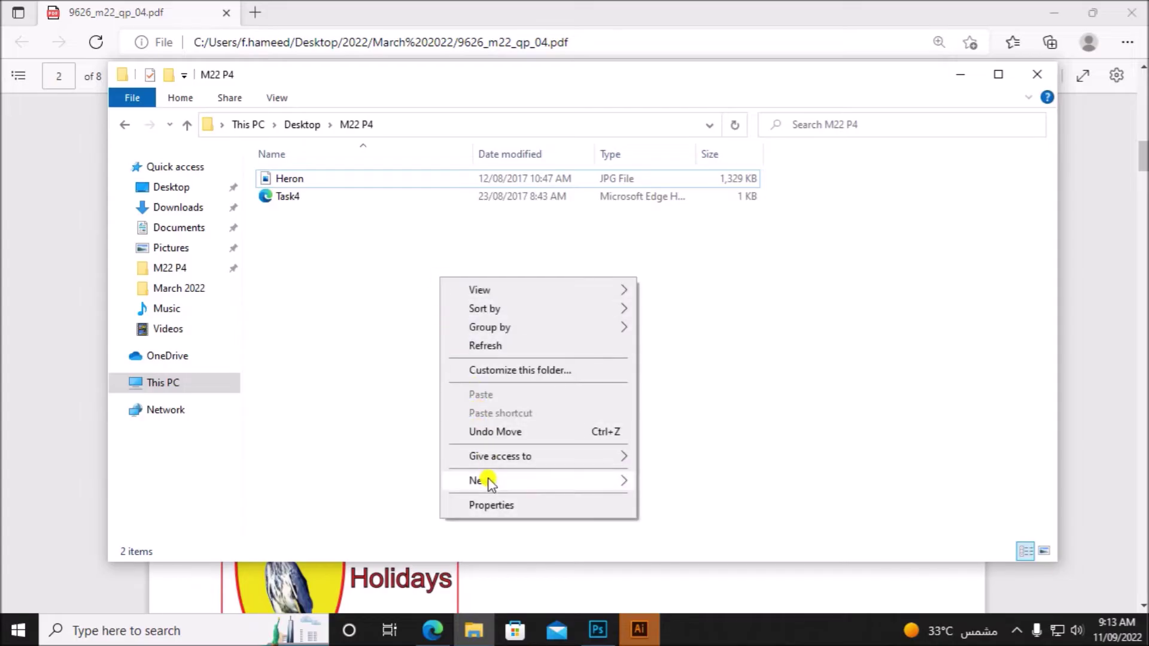
pyautogui.moveTo(602, 486)
pyautogui.click(688, 252)
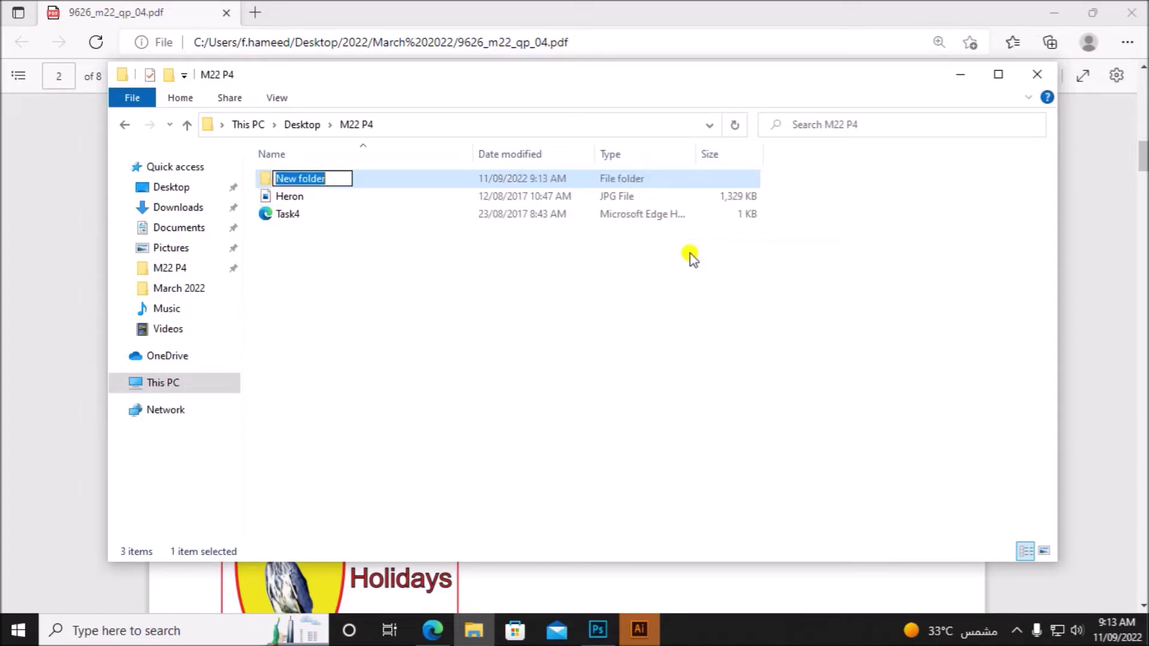
pyautogui.write('Examination')
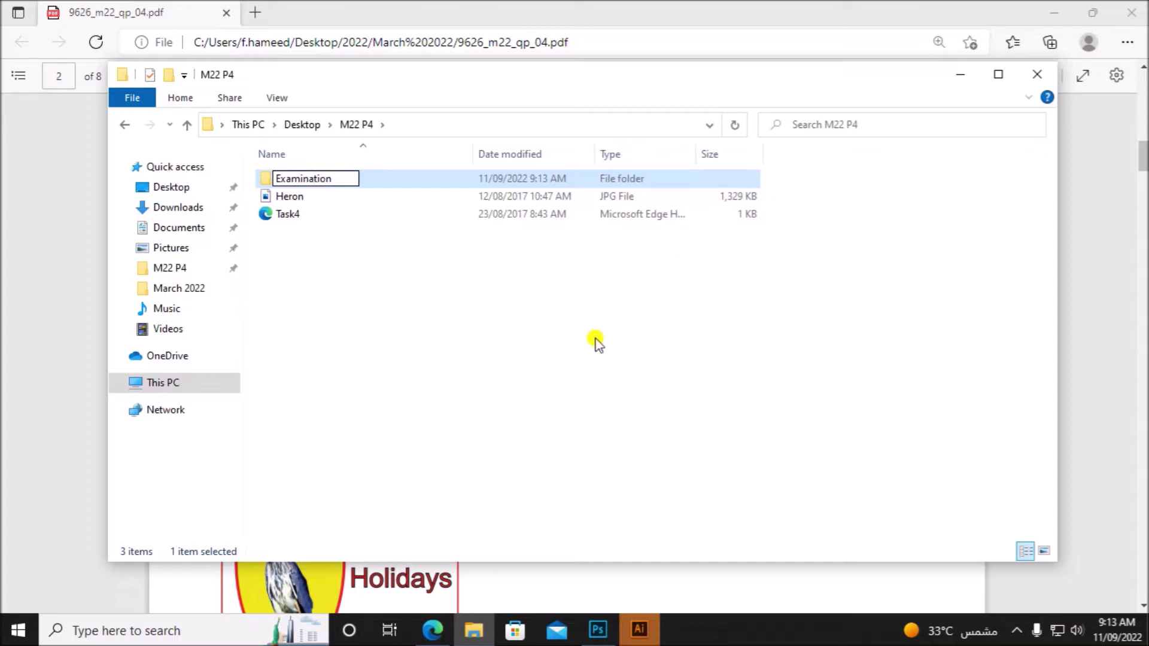
pyautogui.click(479, 385)
# Move the Heron and Task4 files into Examination and open that folder.
pyautogui.moveTo(279, 251); pyautogui.dragTo(344, 178)
pyautogui.click(333, 185)
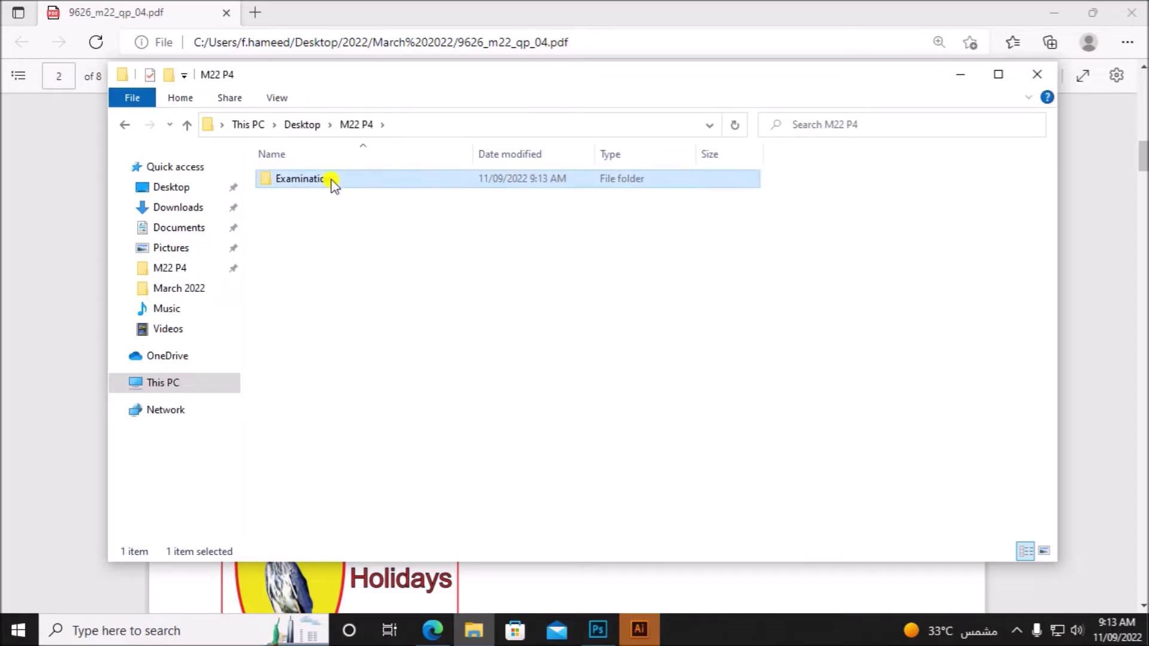
pyautogui.doubleClick(334, 180)
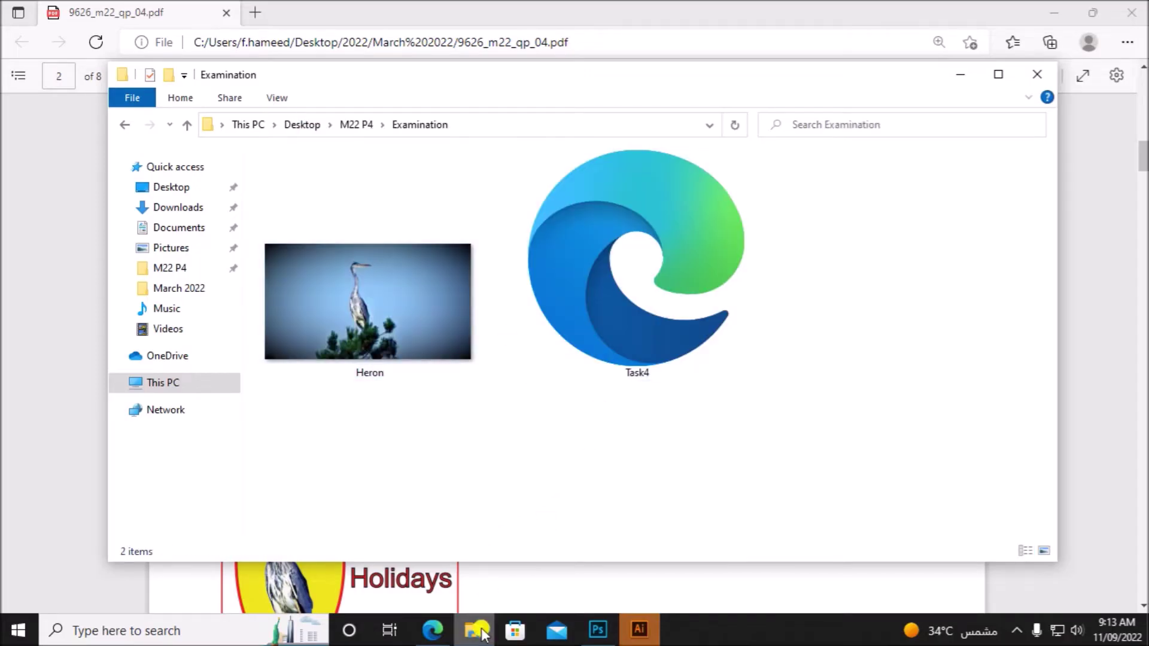
pyautogui.click(467, 527)
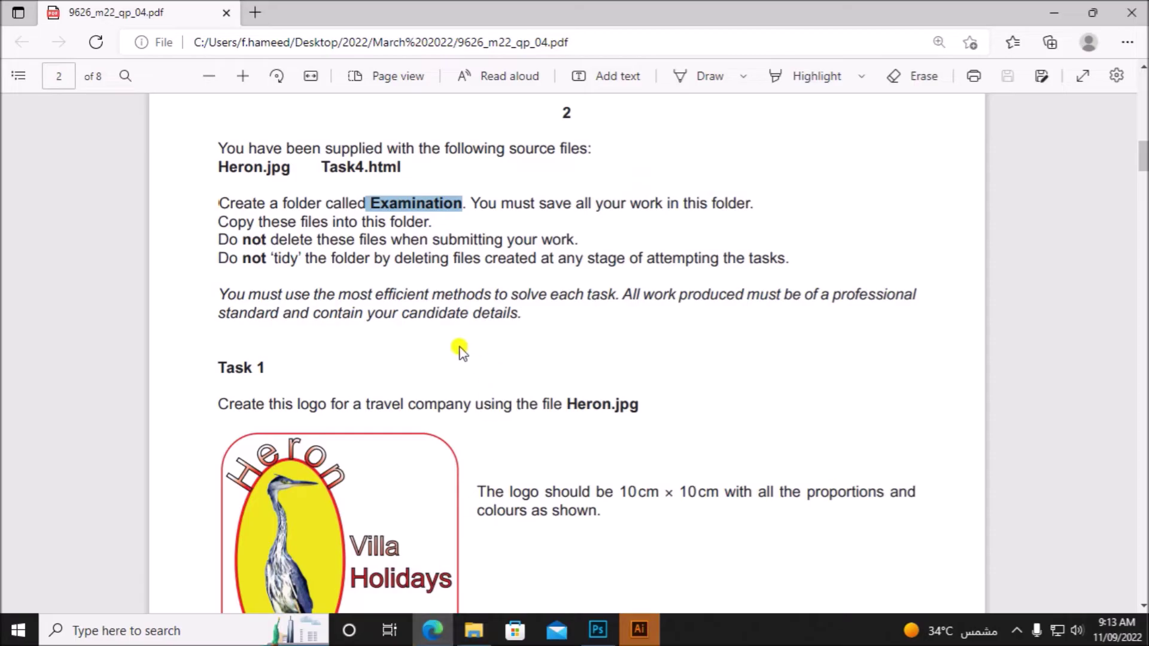
# Look over the Task 1 logo and feature close-ups, then bring back the Examination folder and Photoshop.
pyautogui.scroll(-1, 460, 352)
pyautogui.scroll(-1, 462, 351)
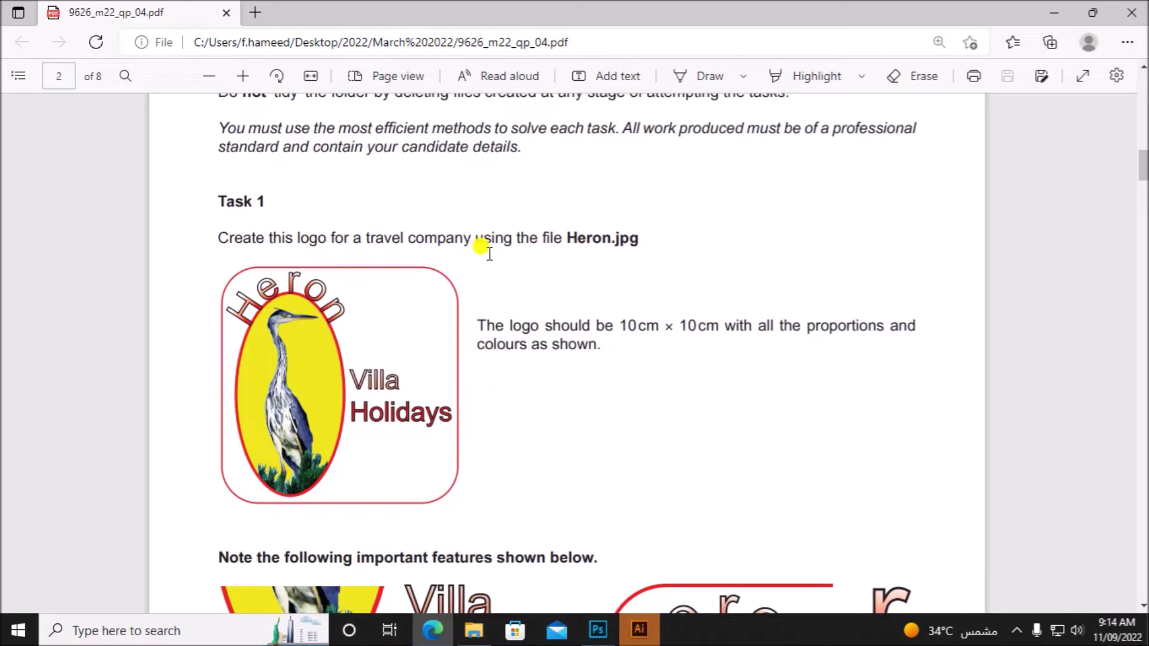
pyautogui.scroll(-1, 625, 243)
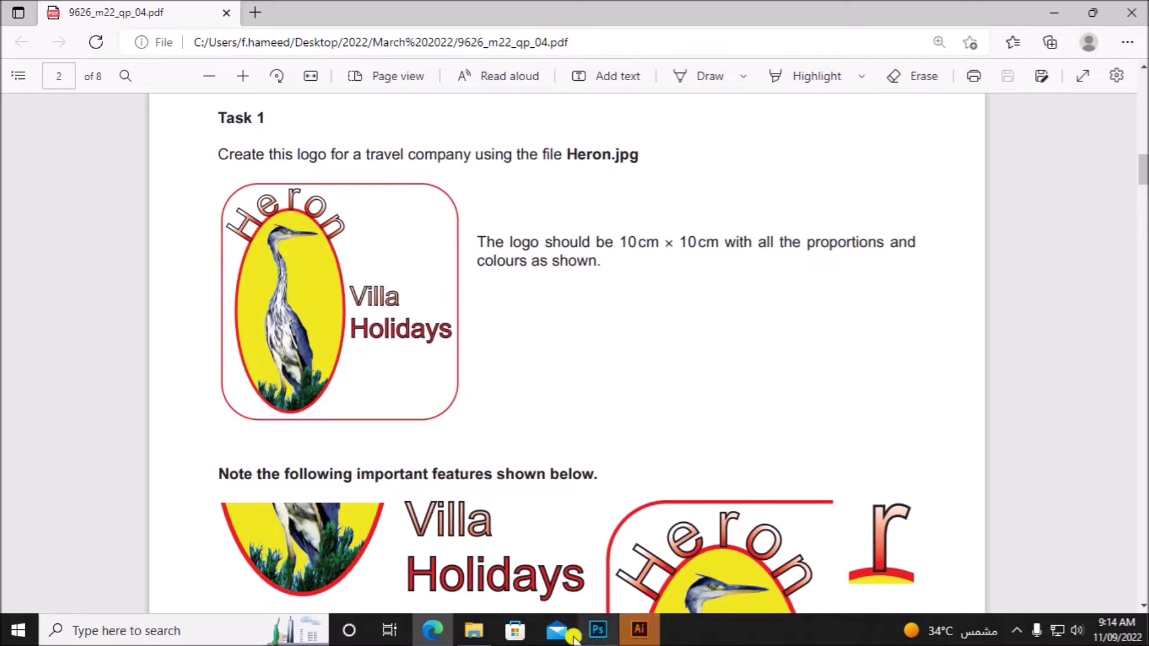
pyautogui.click(474, 630)
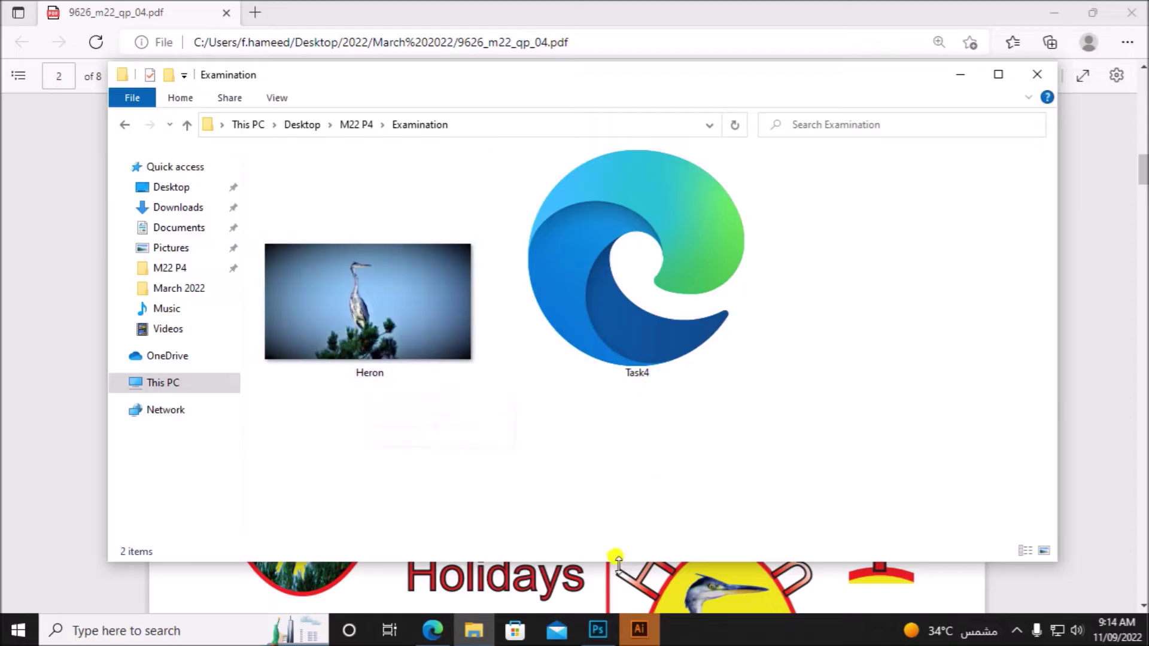
pyautogui.click(600, 633)
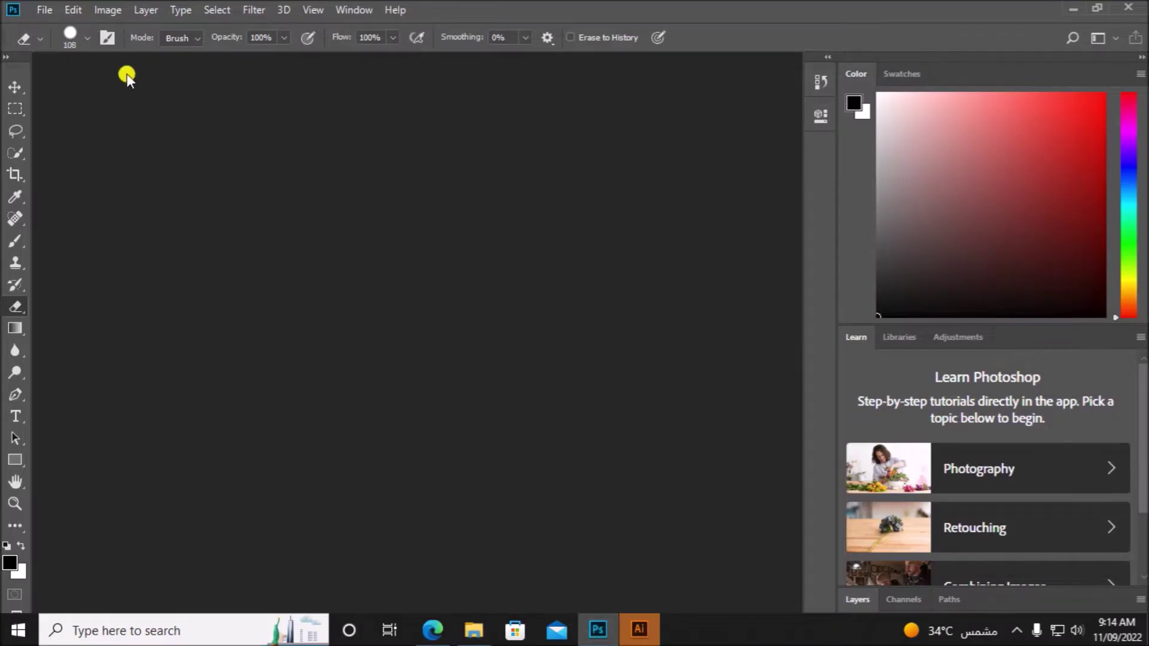
# Open Heron.jpg from the Examination folder, briefly rechecking the task paper in Edge.
pyautogui.click(40, 10)
pyautogui.click(71, 45)
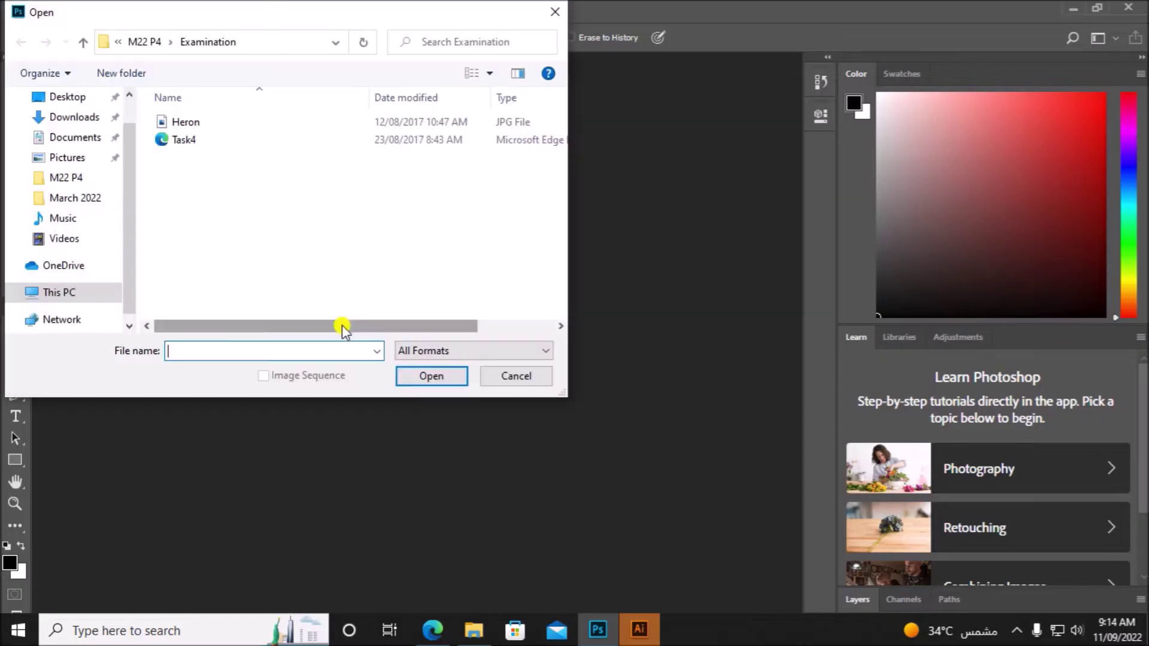
pyautogui.click(180, 122)
pyautogui.click(430, 377)
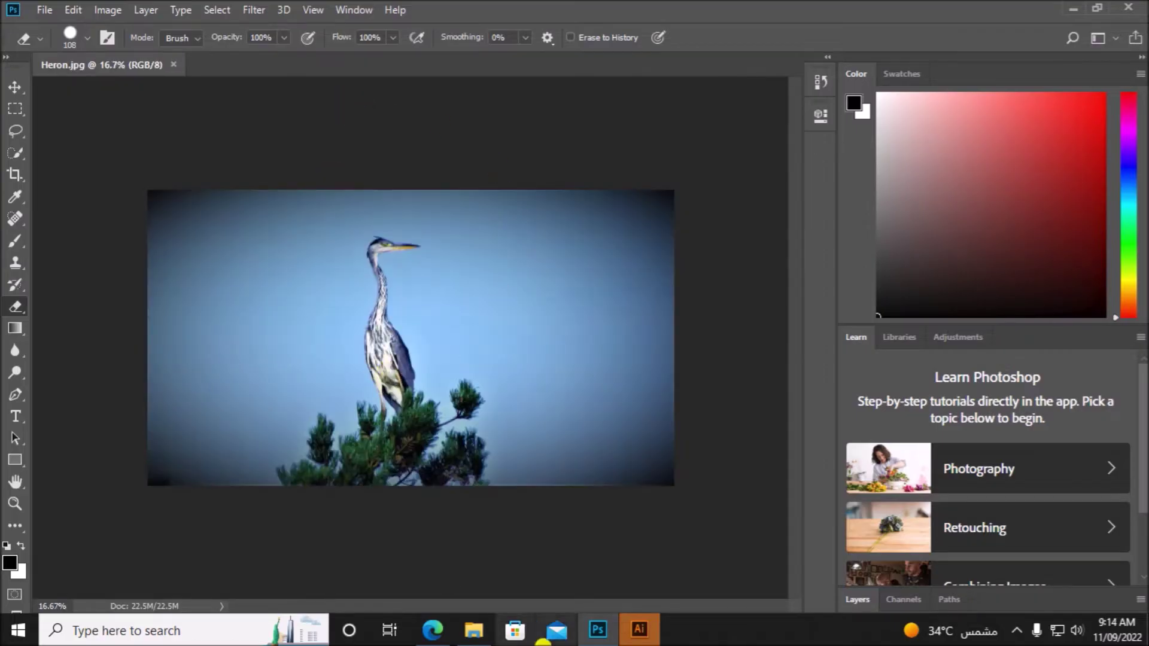
pyautogui.click(441, 633)
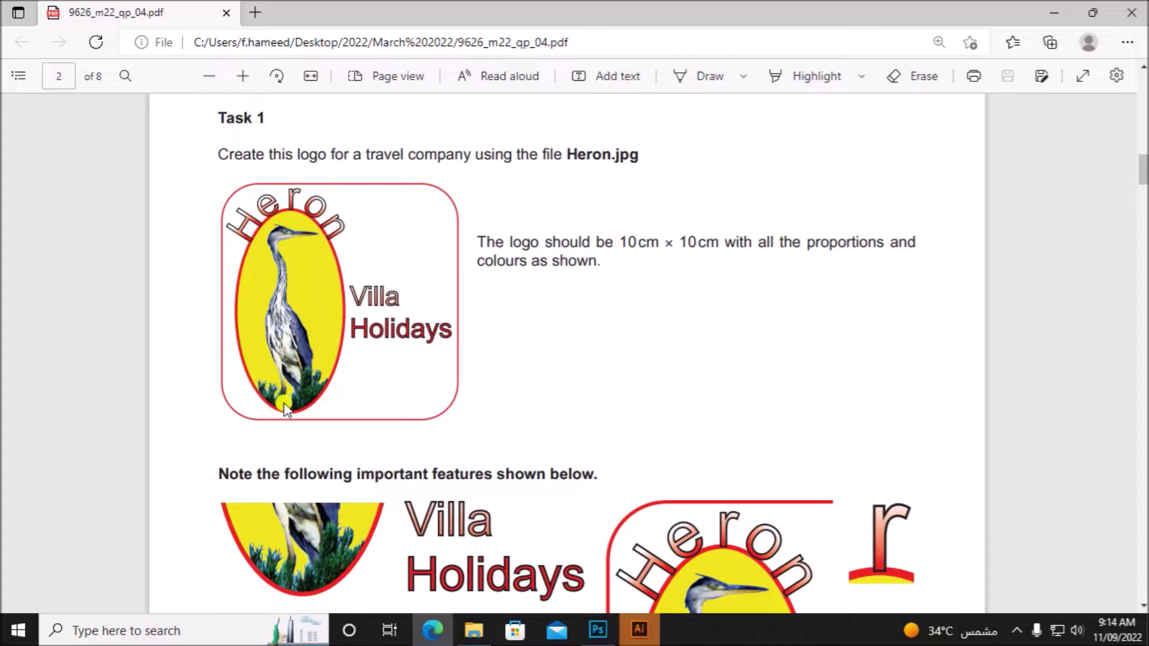
pyautogui.click(598, 630)
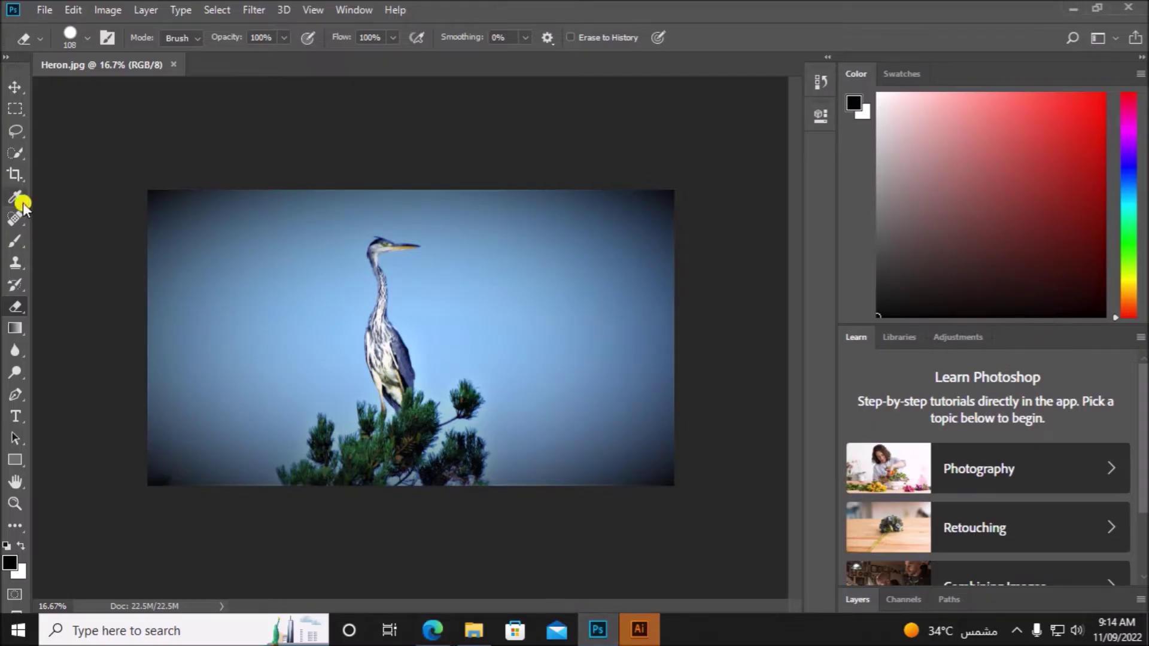
# Crop the photo to a narrow portrait frame around the heron and treetop.
pyautogui.click(16, 175)
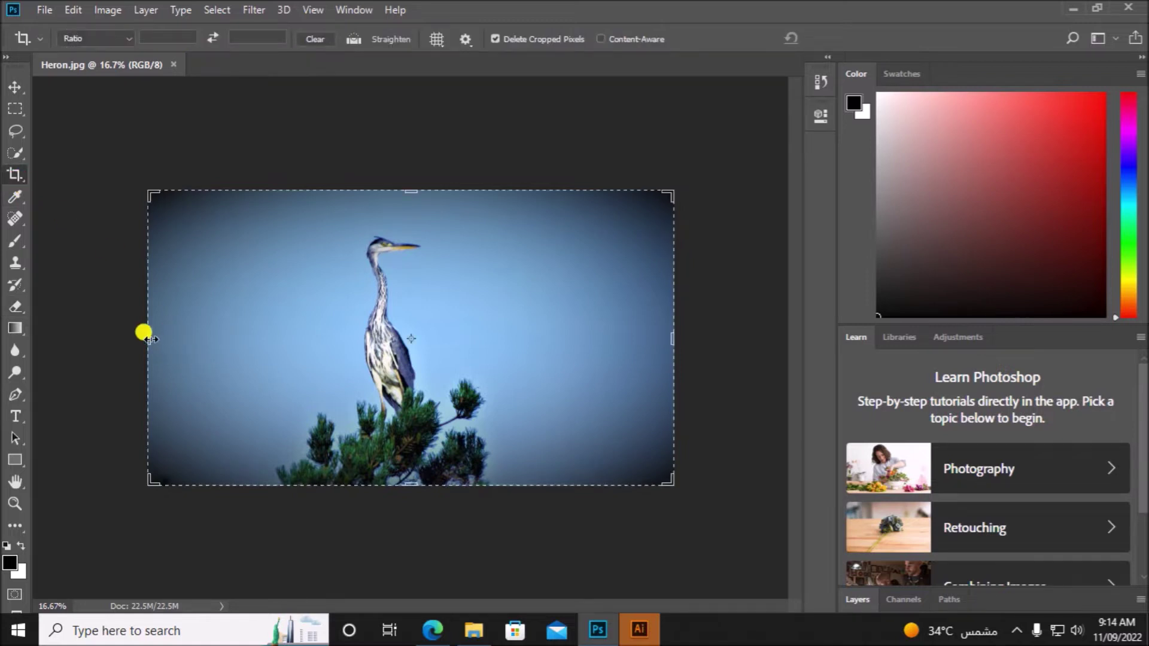
pyautogui.moveTo(147, 332); pyautogui.dragTo(238, 339)
pyautogui.moveTo(578, 334); pyautogui.dragTo(465, 351)
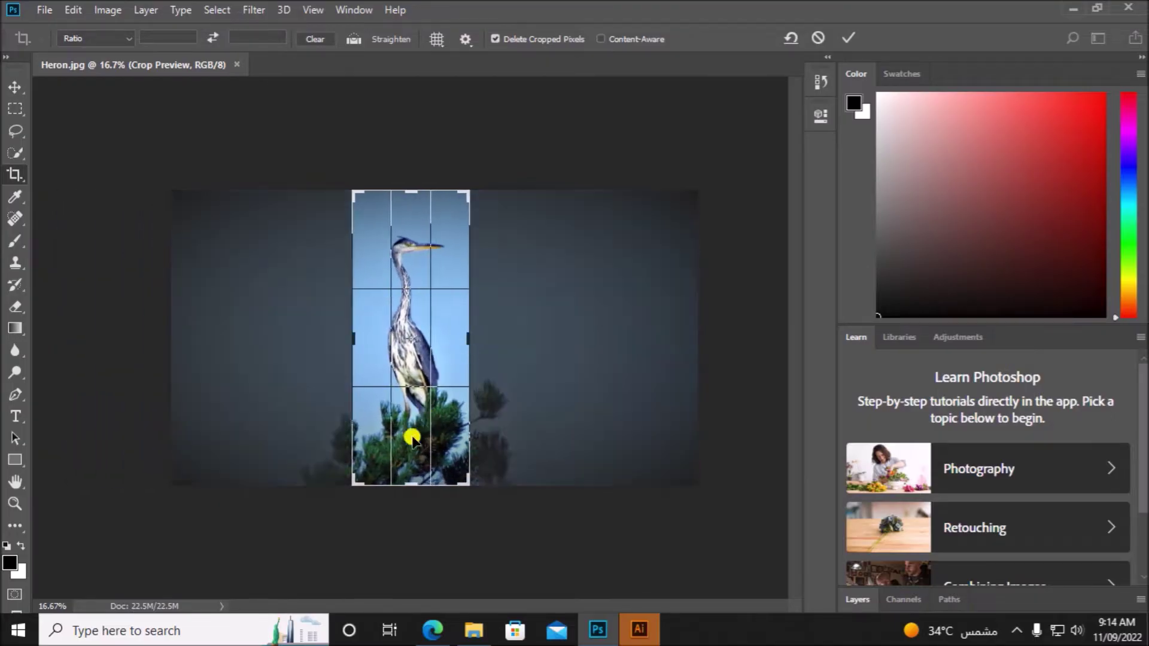
pyautogui.moveTo(410, 481); pyautogui.dragTo(423, 448)
pyautogui.moveTo(444, 403)
pyautogui.mouseDown()
pyautogui.moveTo(432, 407)
pyautogui.moveTo(444, 398)
pyautogui.mouseUp()
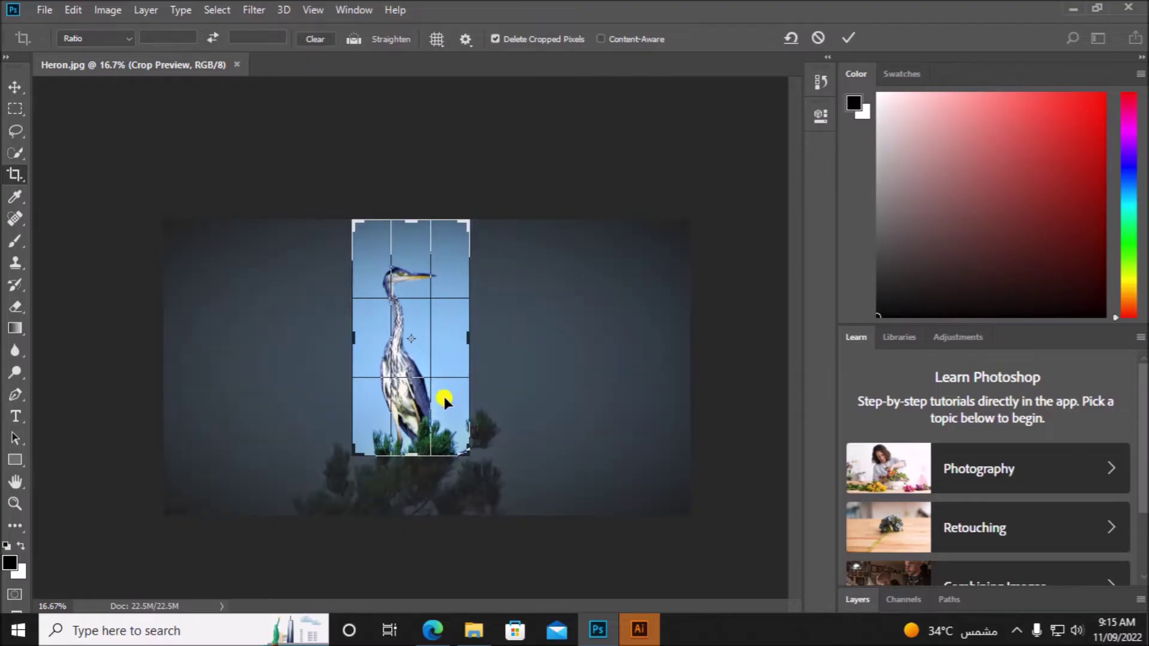
pyautogui.moveTo(444, 400); pyautogui.dragTo(445, 400)
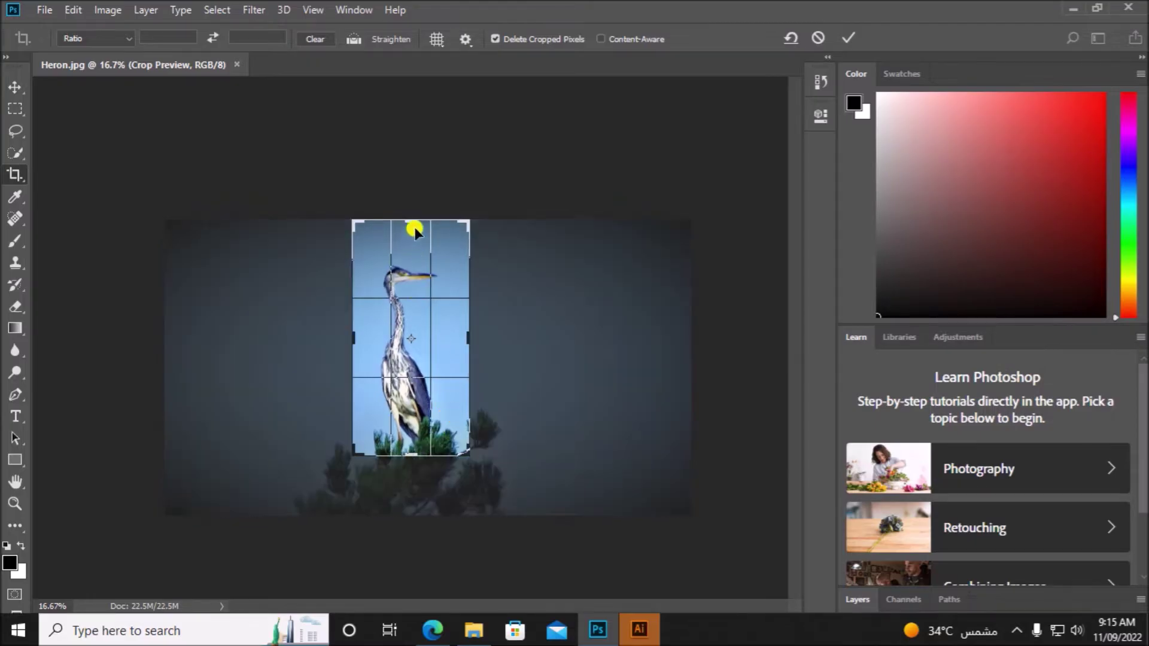
pyautogui.moveTo(411, 220); pyautogui.dragTo(412, 232)
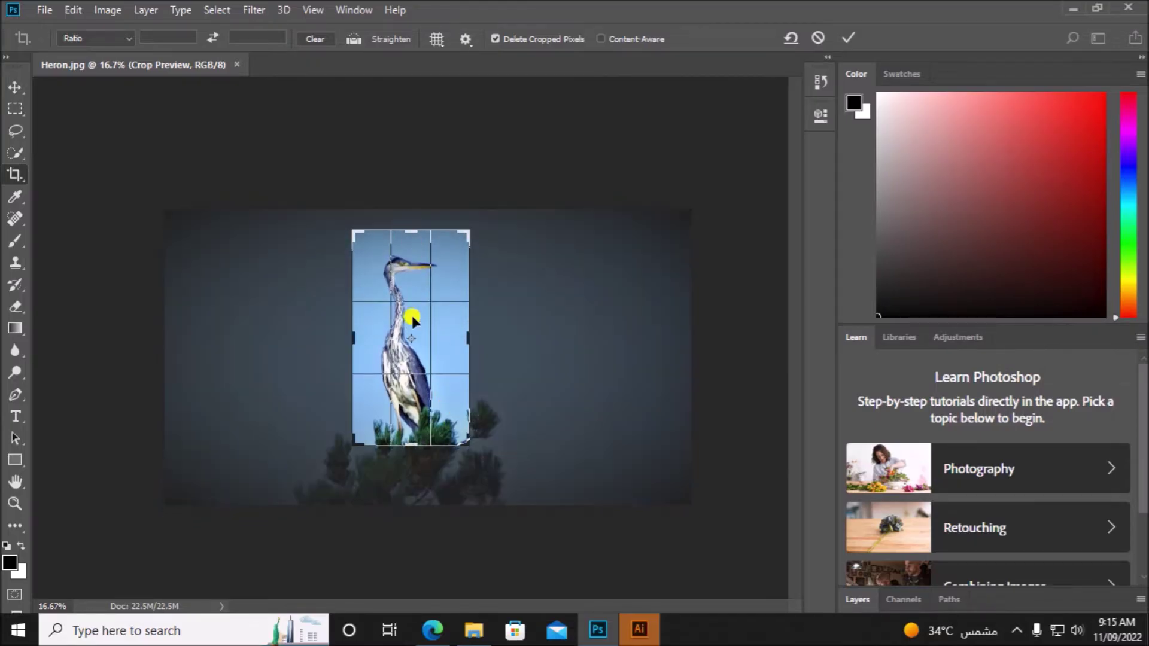
pyautogui.moveTo(412, 353); pyautogui.dragTo(415, 347)
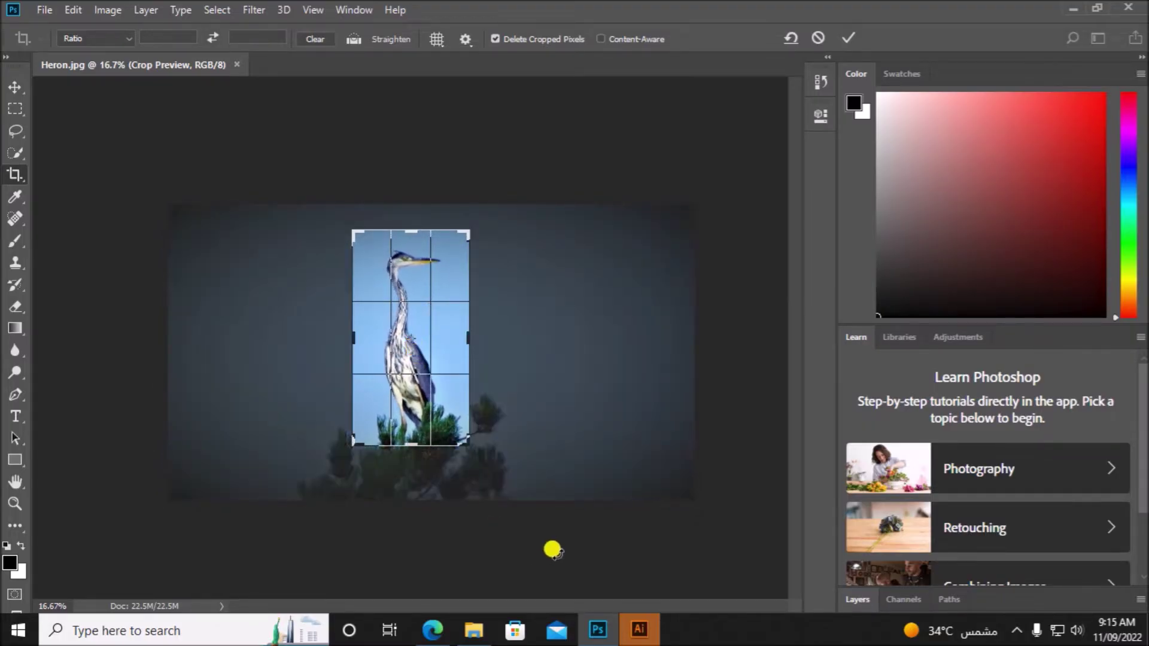
pyautogui.press('Return')
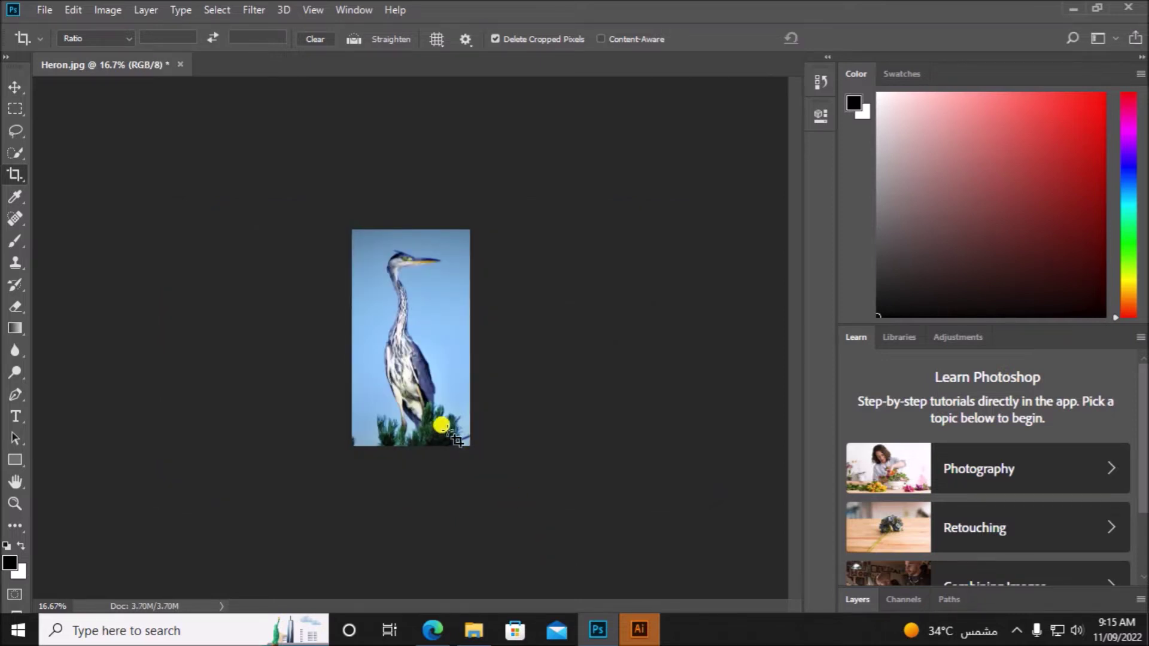
# Trim a thin strip off the left edge with a second crop and zoom in.
pyautogui.click(438, 425)
pyautogui.moveTo(352, 335); pyautogui.dragTo(357, 335)
pyautogui.press('Return')
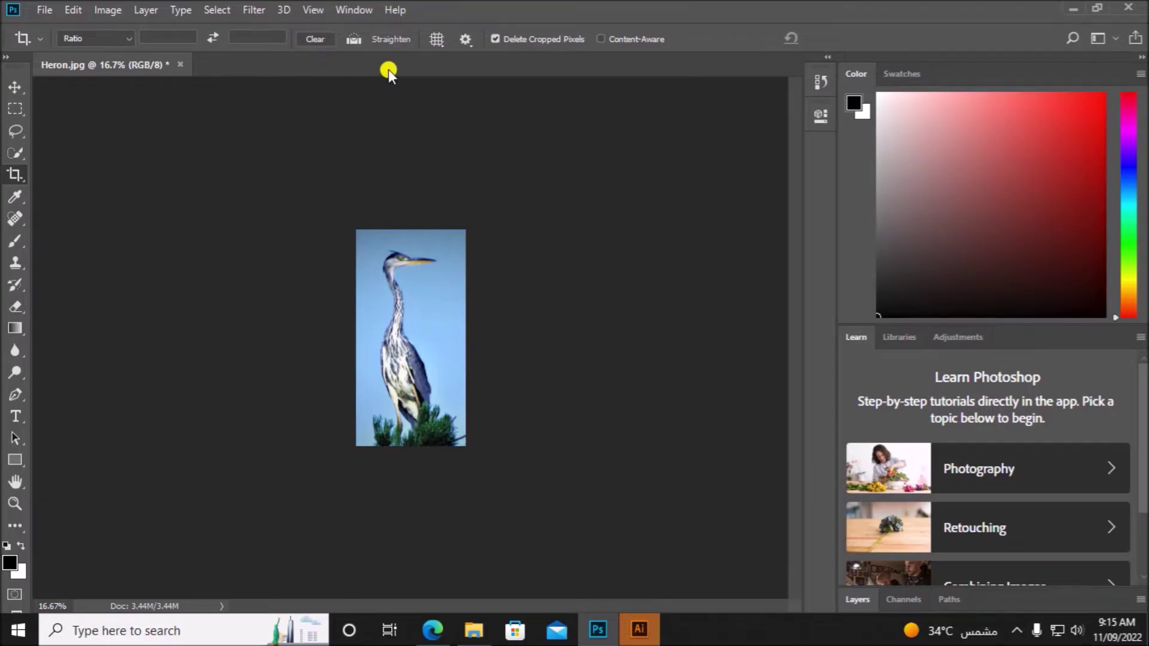
pyautogui.hotkey('ctrl', '+')
pyautogui.hotkey('ctrl', '+')
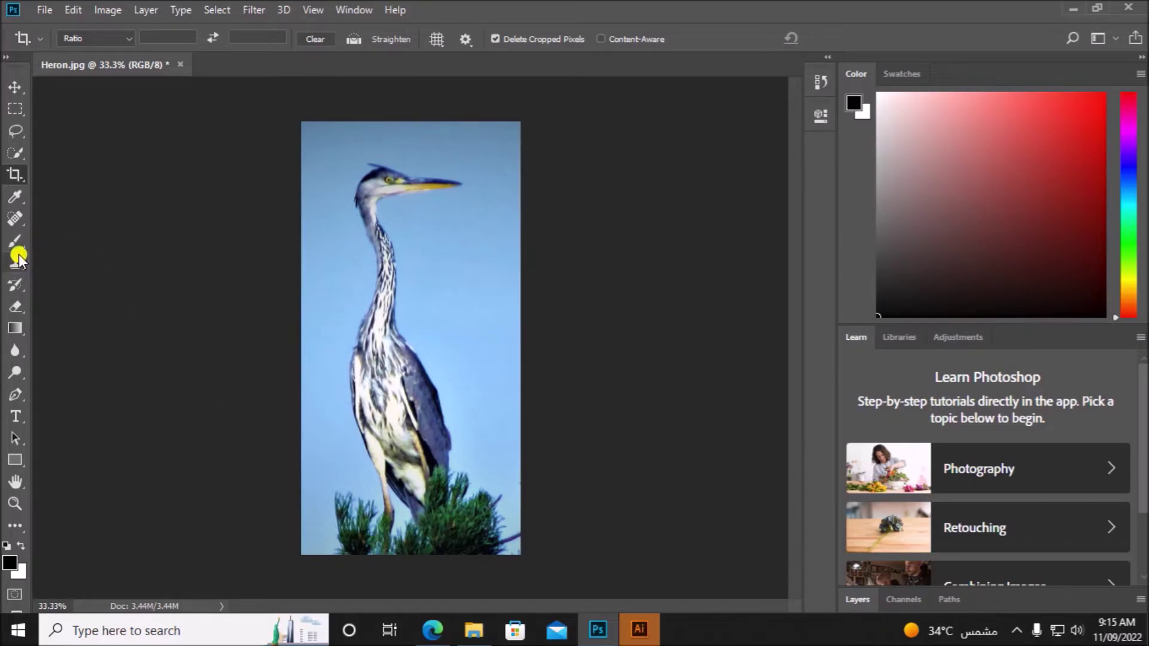
# With the Magic Eraser, remove the sky right of the heron, undoing the top-sky erasure.
pyautogui.click(23, 304)
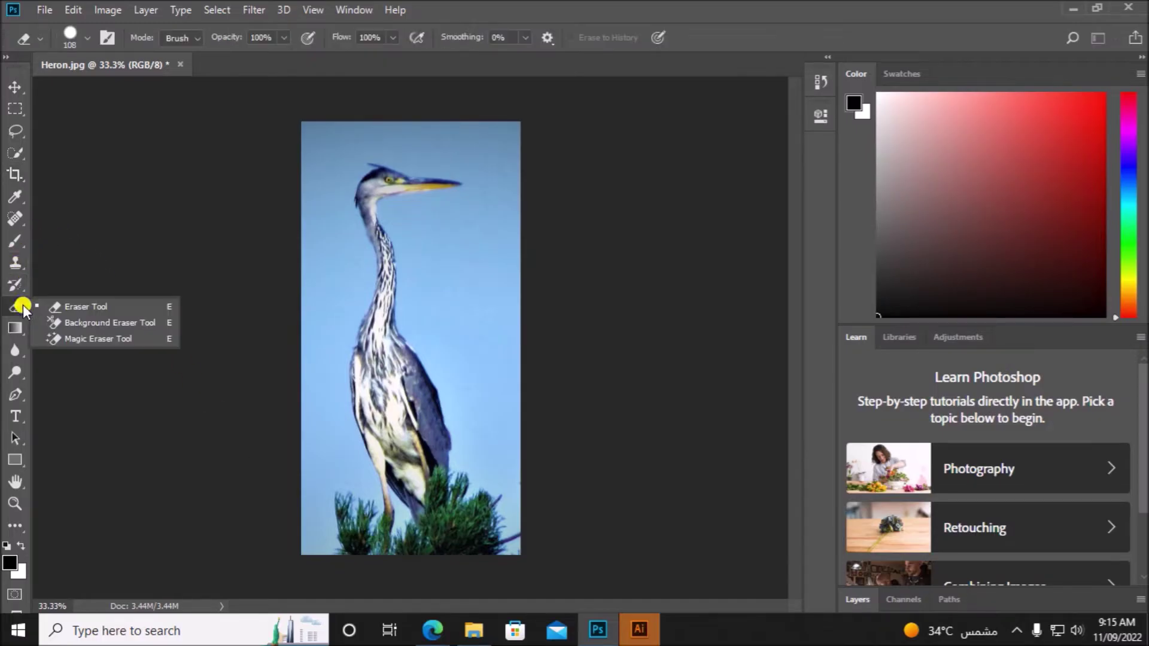
pyautogui.click(85, 340)
pyautogui.click(441, 276)
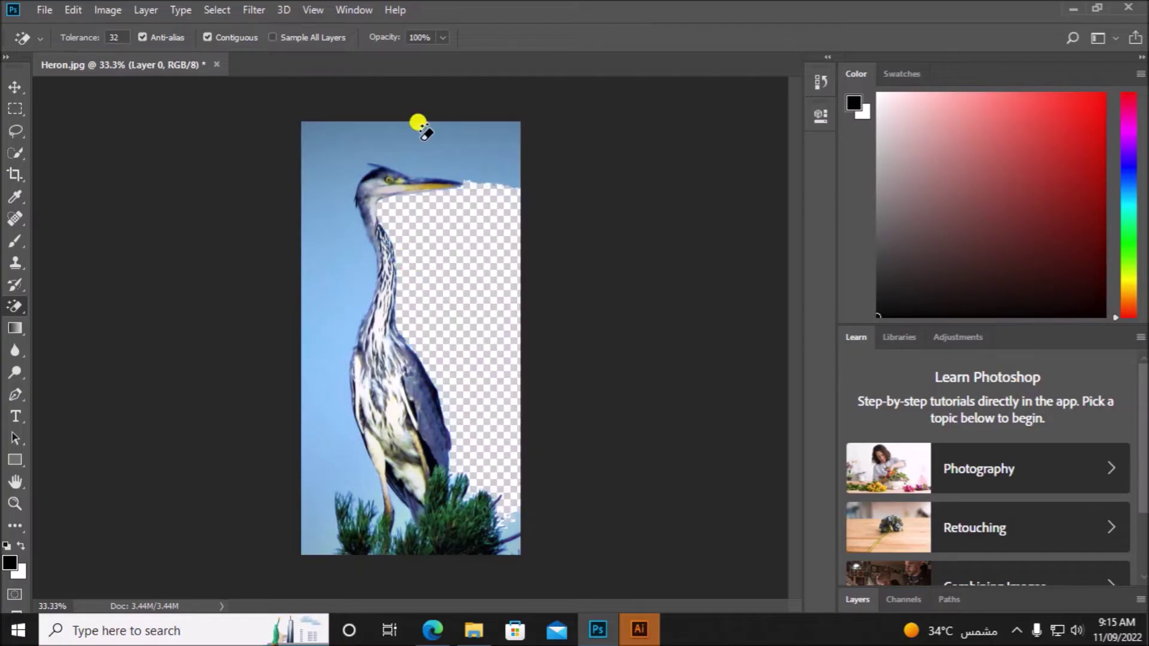
pyautogui.click(325, 149)
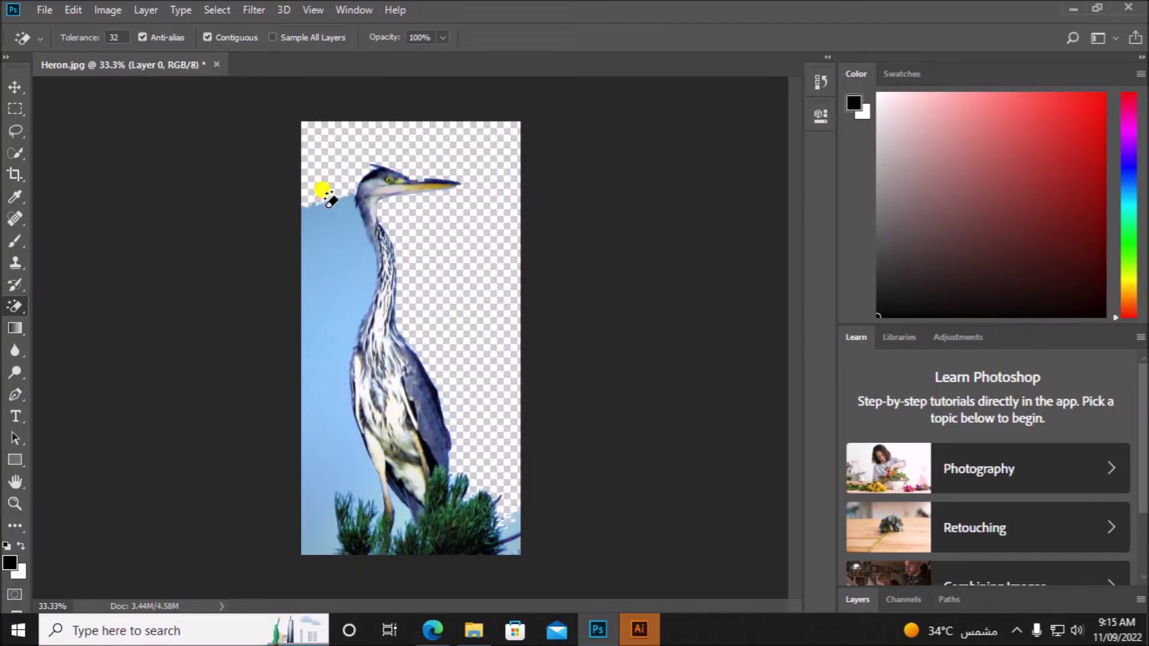
pyautogui.hotkey('ctrl', 'z')
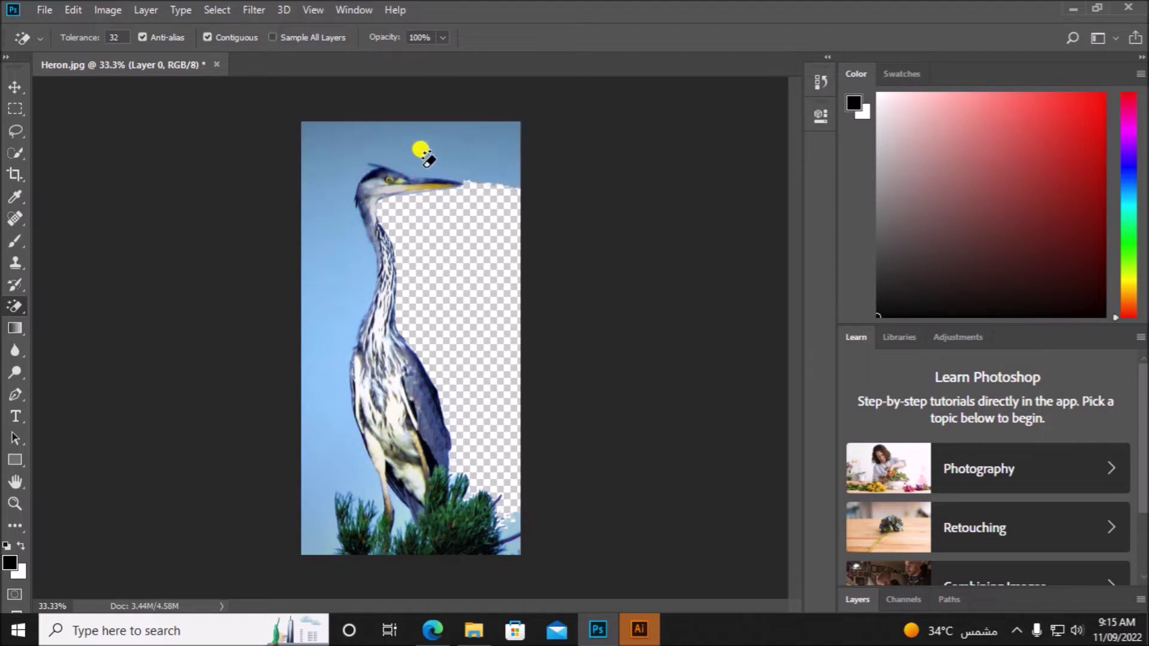
# Erase the sky left of the heron and the patches around the tree and legs.
pyautogui.click(346, 268)
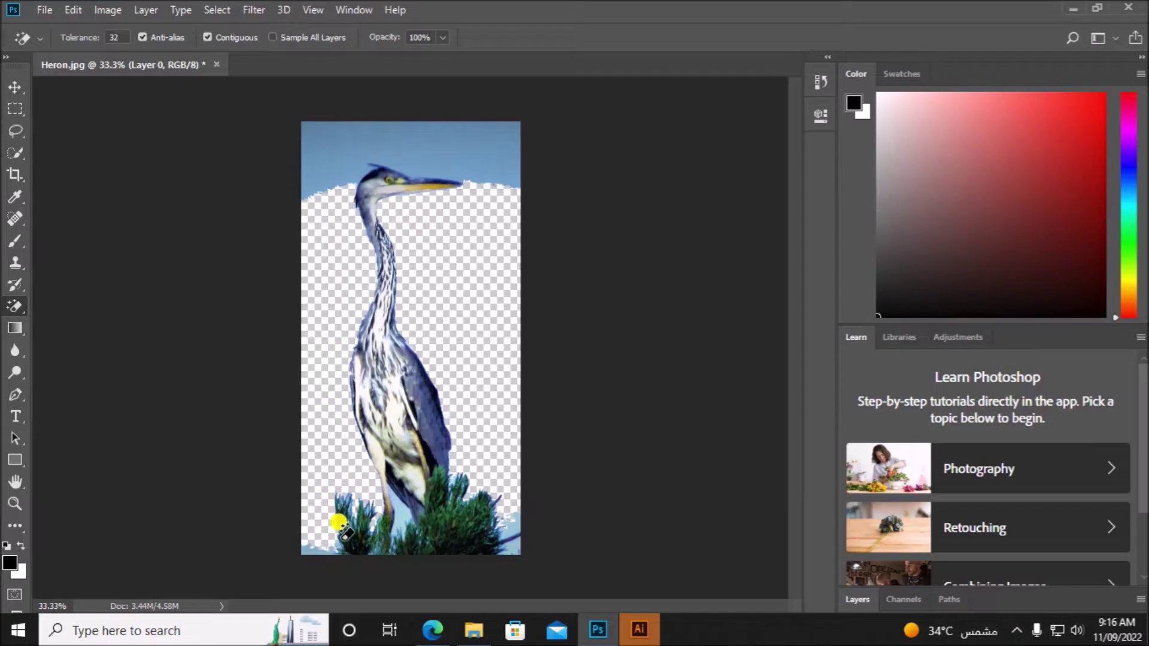
pyautogui.click(314, 539)
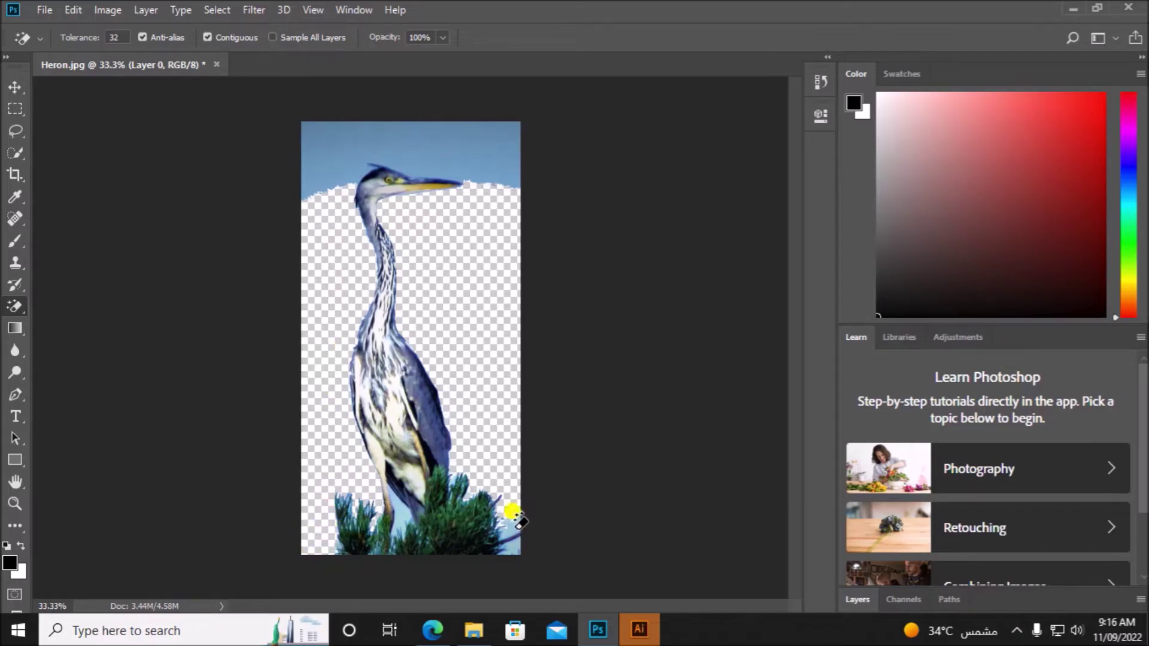
pyautogui.click(512, 526)
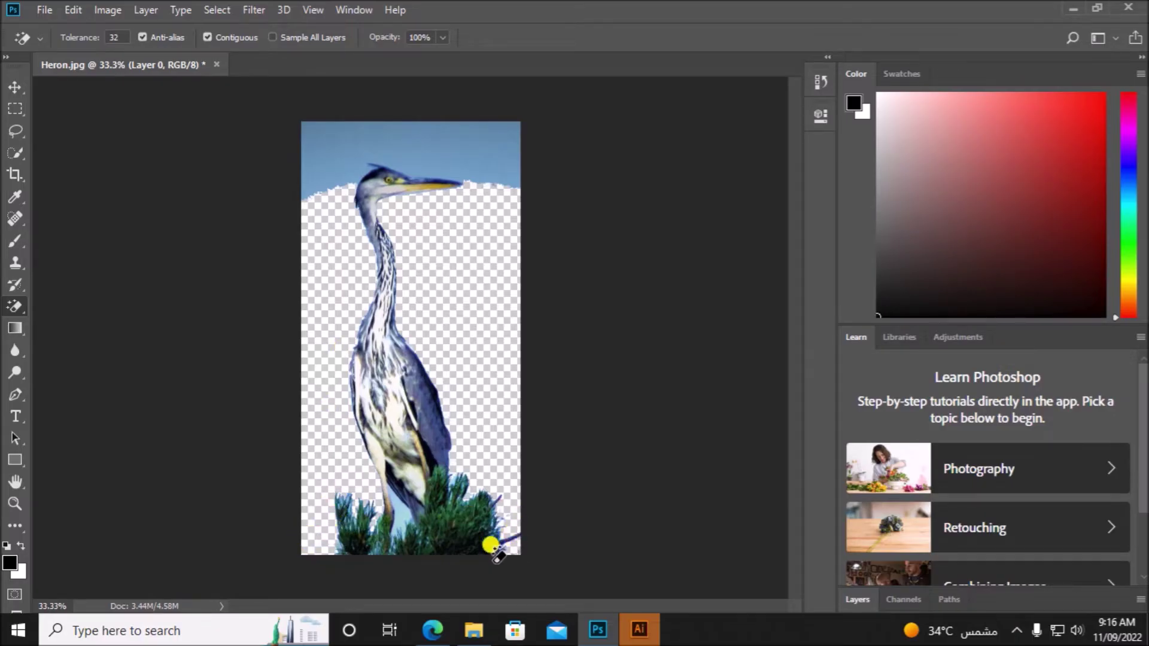
pyautogui.click(411, 517)
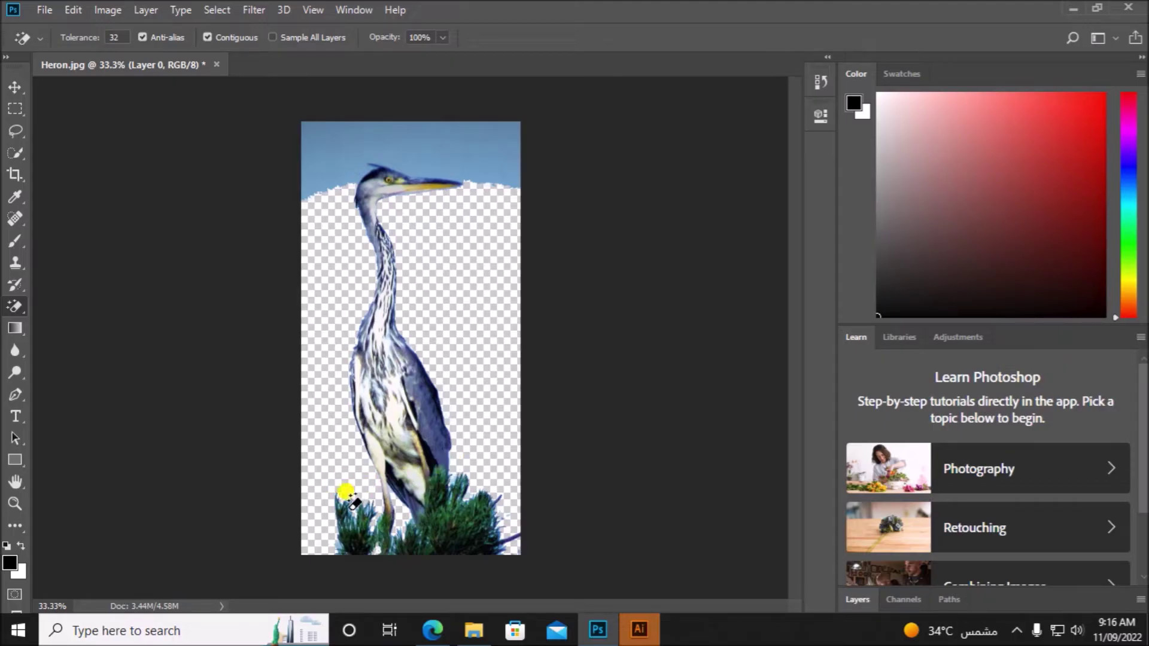
pyautogui.click(347, 516)
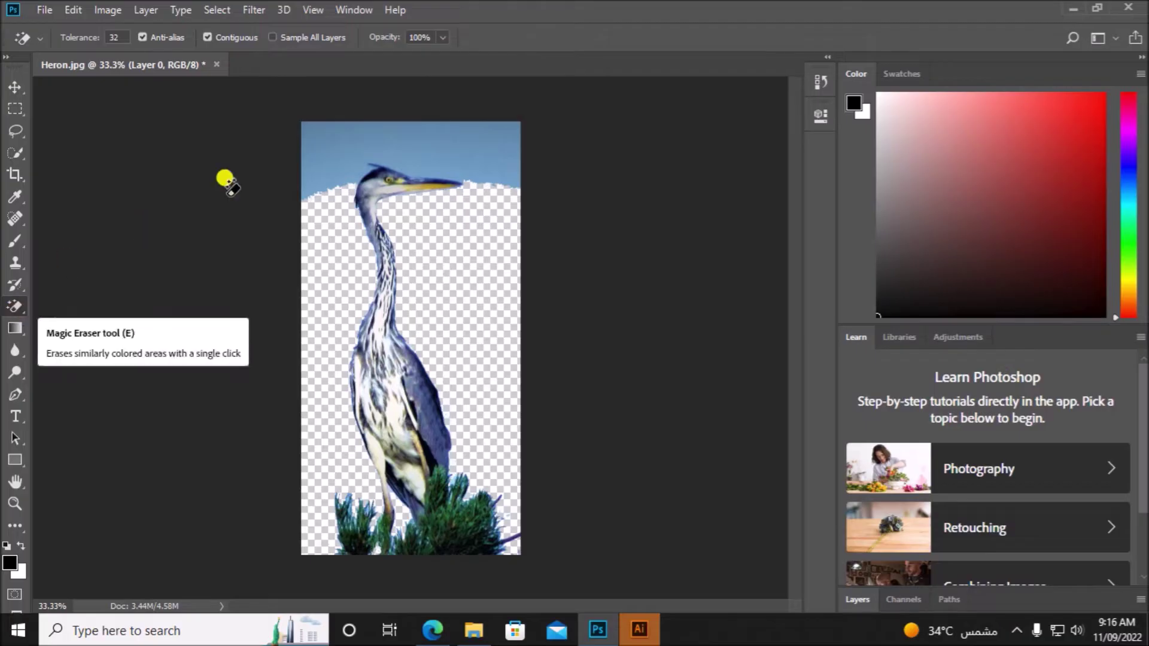
pyautogui.click(309, 163)
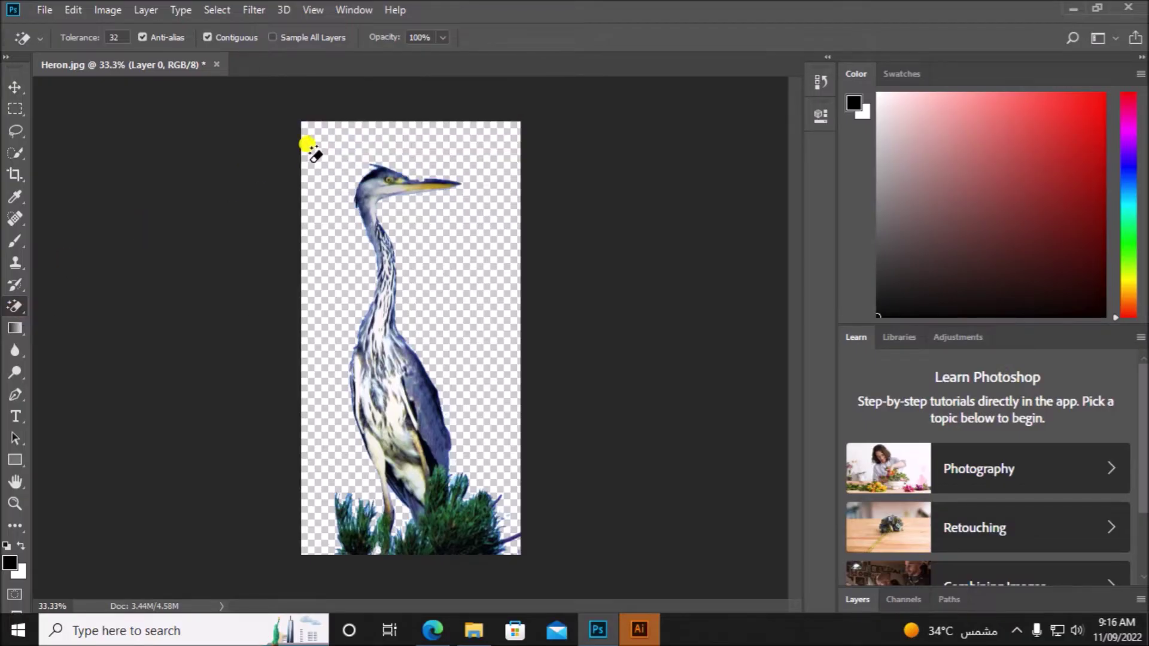
pyautogui.hotkey('ctrl', 'z')
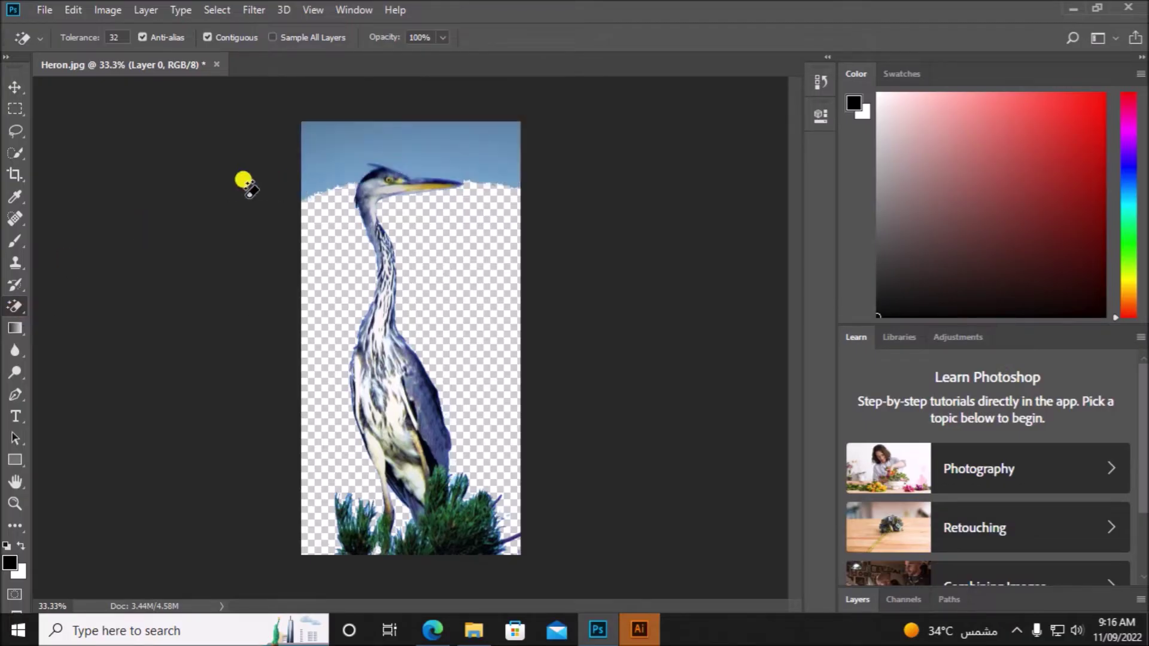
pyautogui.rightClick(13, 302)
# Brush away the blue sky along the top-left and top edges with the Eraser Tool.
pyautogui.click(109, 308)
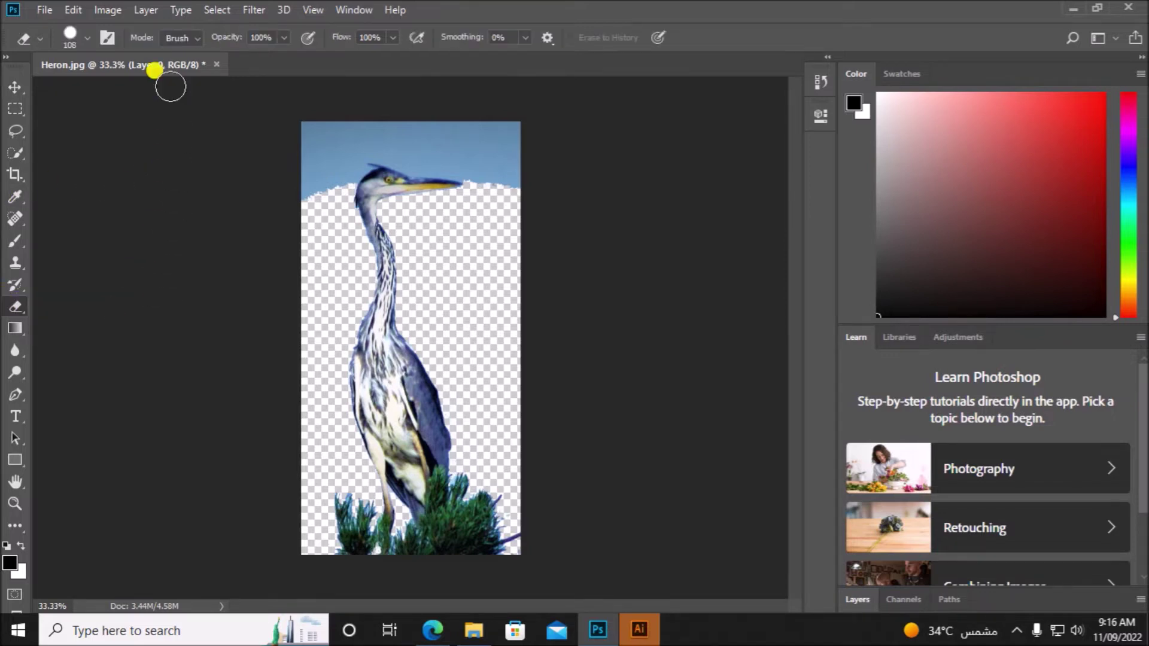
pyautogui.click(314, 142)
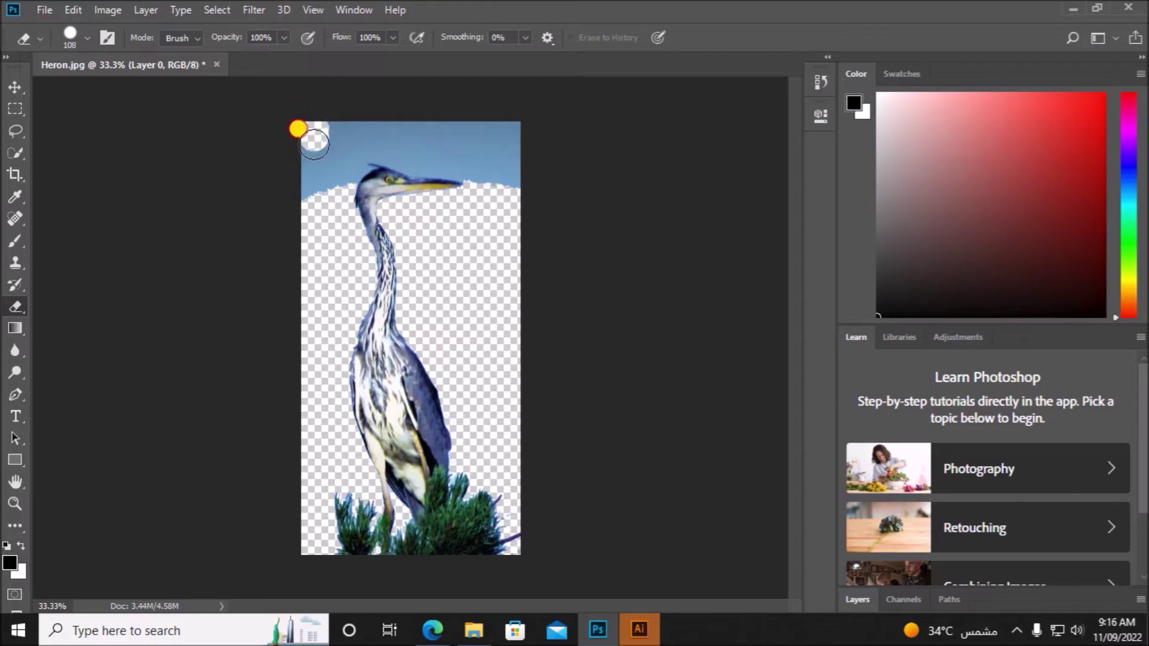
pyautogui.moveTo(314, 144)
pyautogui.mouseDown()
pyautogui.moveTo(309, 202)
pyautogui.moveTo(336, 178)
pyautogui.mouseUp()
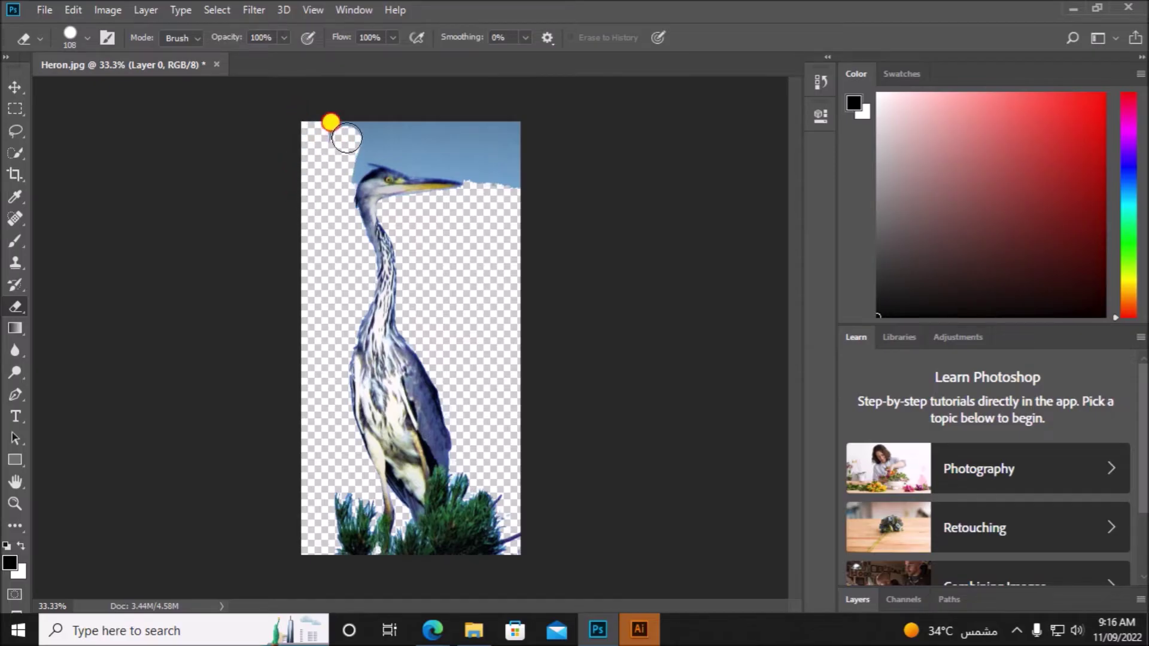
pyautogui.moveTo(347, 138)
pyautogui.mouseDown()
pyautogui.moveTo(329, 132)
pyautogui.moveTo(493, 133)
pyautogui.moveTo(402, 145)
pyautogui.moveTo(439, 161)
pyautogui.moveTo(409, 160)
pyautogui.moveTo(483, 170)
pyautogui.moveTo(506, 152)
pyautogui.moveTo(523, 198)
pyautogui.moveTo(351, 124)
pyautogui.mouseUp()
pyautogui.moveTo(16, 307)
pyautogui.mouseDown()
pyautogui.moveTo(106, 309)
pyautogui.moveTo(56, 303)
pyautogui.moveTo(83, 308)
pyautogui.mouseUp()
pyautogui.moveTo(376, 196)
pyautogui.mouseDown()
pyautogui.moveTo(415, 164)
pyautogui.moveTo(459, 163)
pyautogui.moveTo(471, 197)
pyautogui.moveTo(380, 170)
pyautogui.mouseUp()
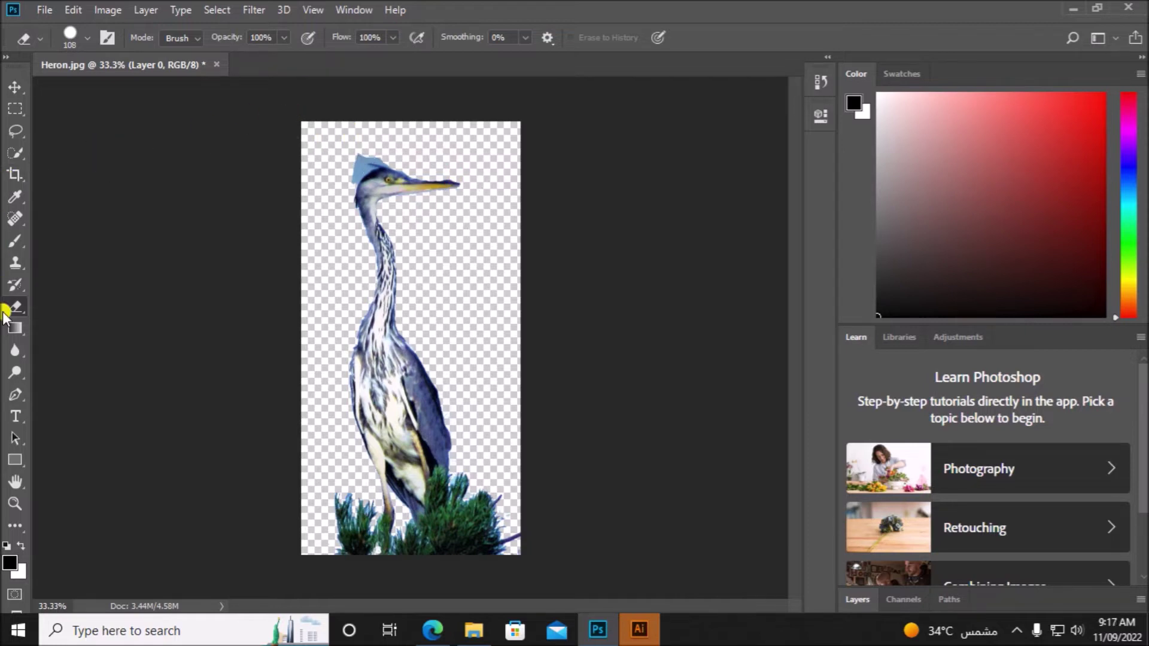
# Remove the leftover blue patch around the heron's head, then erase more remaining sky.
pyautogui.moveTo(15, 310)
pyautogui.mouseDown()
pyautogui.moveTo(95, 320)
pyautogui.moveTo(96, 339)
pyautogui.mouseUp()
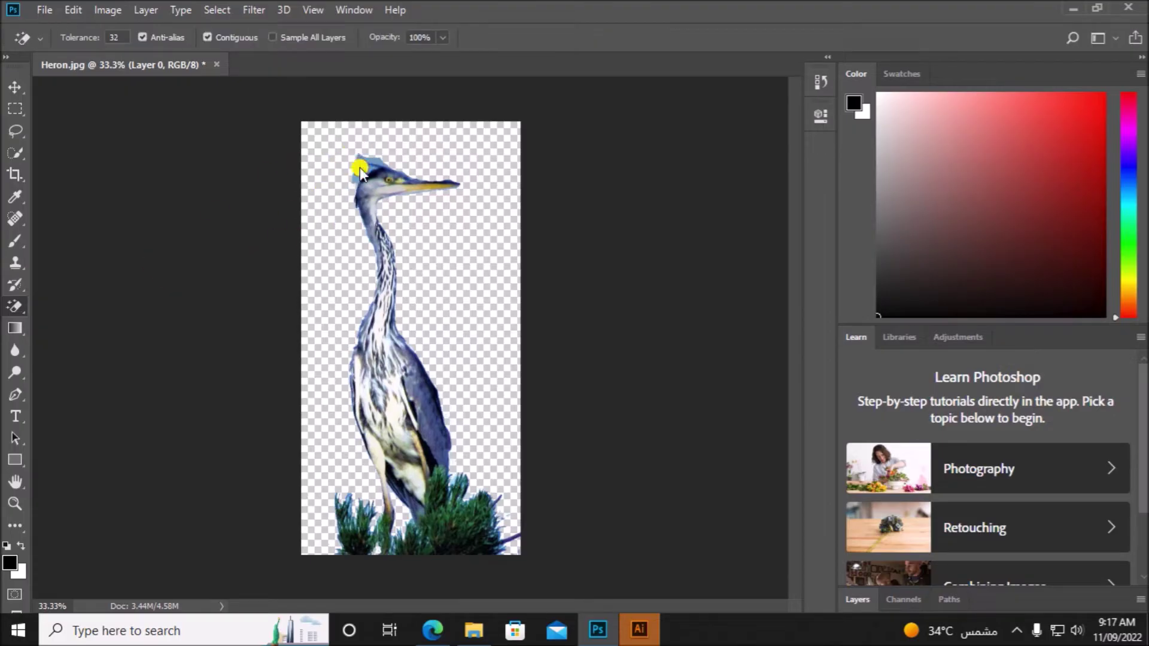
pyautogui.click(360, 170)
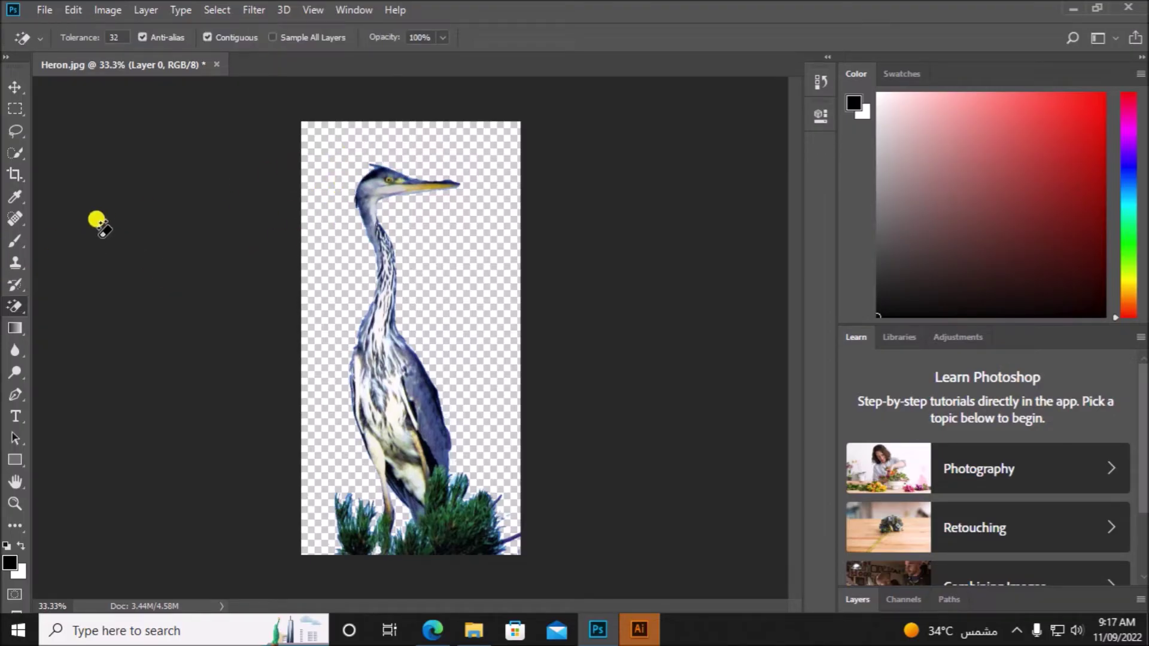
pyautogui.moveTo(14, 307); pyautogui.dragTo(72, 308)
pyautogui.click(71, 308)
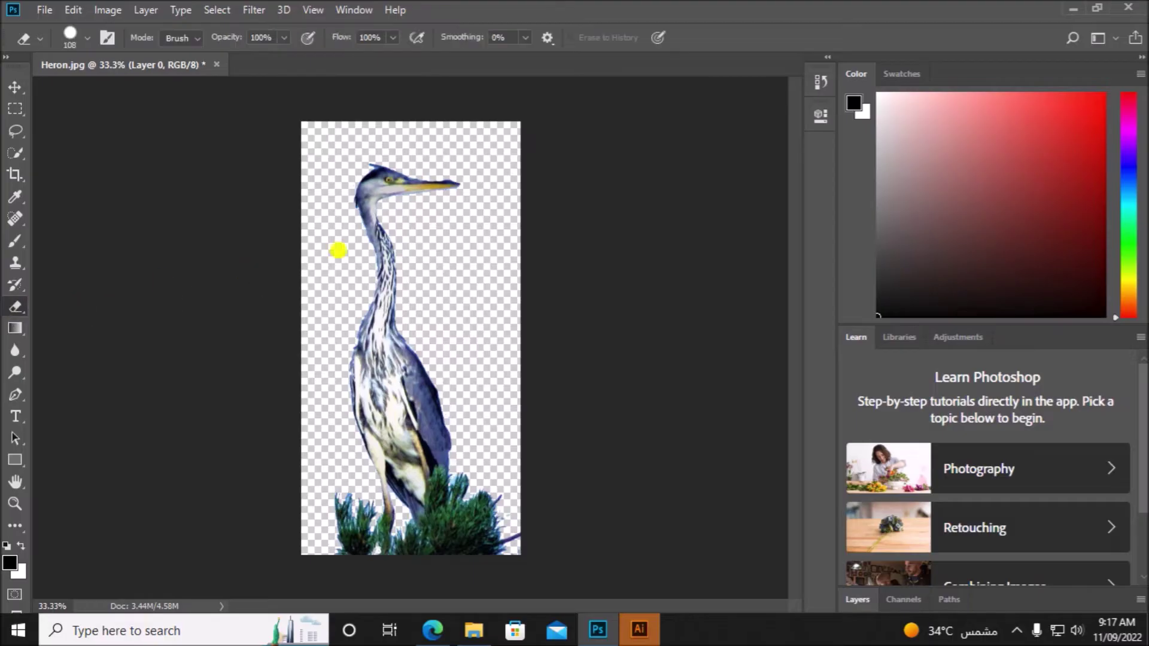
pyautogui.moveTo(399, 207)
pyautogui.mouseDown()
pyautogui.moveTo(477, 205)
pyautogui.moveTo(508, 286)
pyautogui.moveTo(522, 186)
pyautogui.moveTo(501, 397)
pyautogui.mouseUp()
pyautogui.moveTo(357, 150)
pyautogui.mouseDown()
pyautogui.moveTo(267, 277)
pyautogui.moveTo(2, 54)
pyautogui.mouseUp()
pyautogui.moveTo(2, 125); pyautogui.dragTo(188, 265)
pyautogui.moveTo(353, 197)
pyautogui.mouseDown()
pyautogui.moveTo(340, 213)
pyautogui.moveTo(361, 279)
pyautogui.moveTo(334, 394)
pyautogui.moveTo(336, 379)
pyautogui.mouseUp()
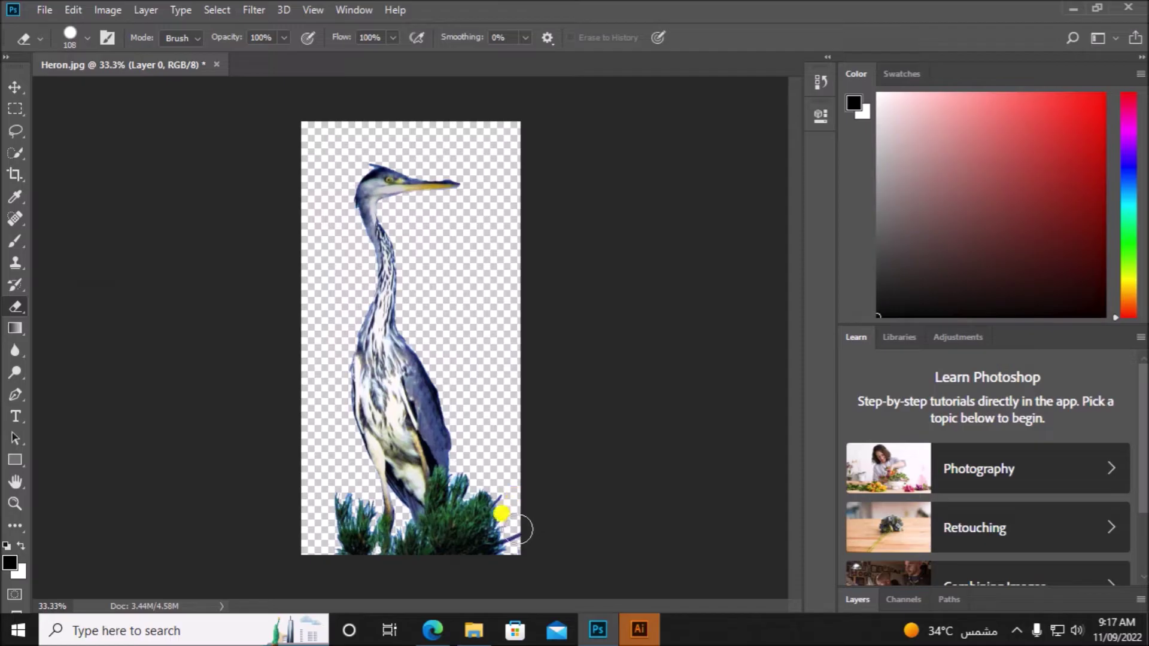
# Erase the purple twig at bottom-right and zoom in to inspect the heron's edges.
pyautogui.moveTo(516, 529); pyautogui.dragTo(518, 561)
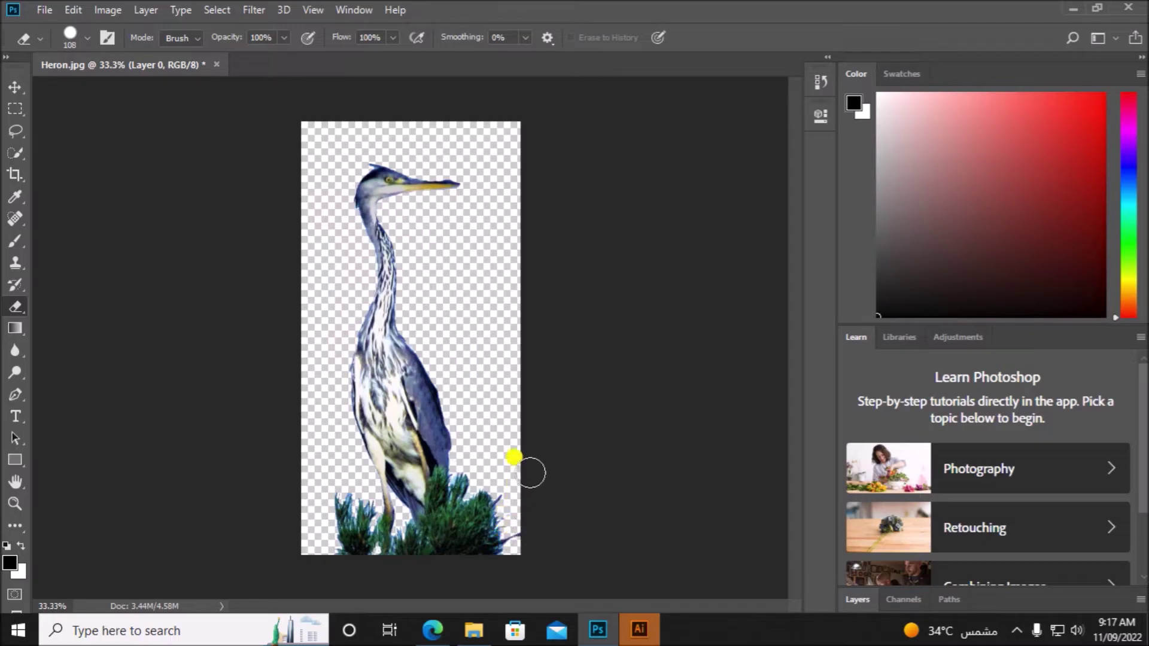
pyautogui.click(22, 306)
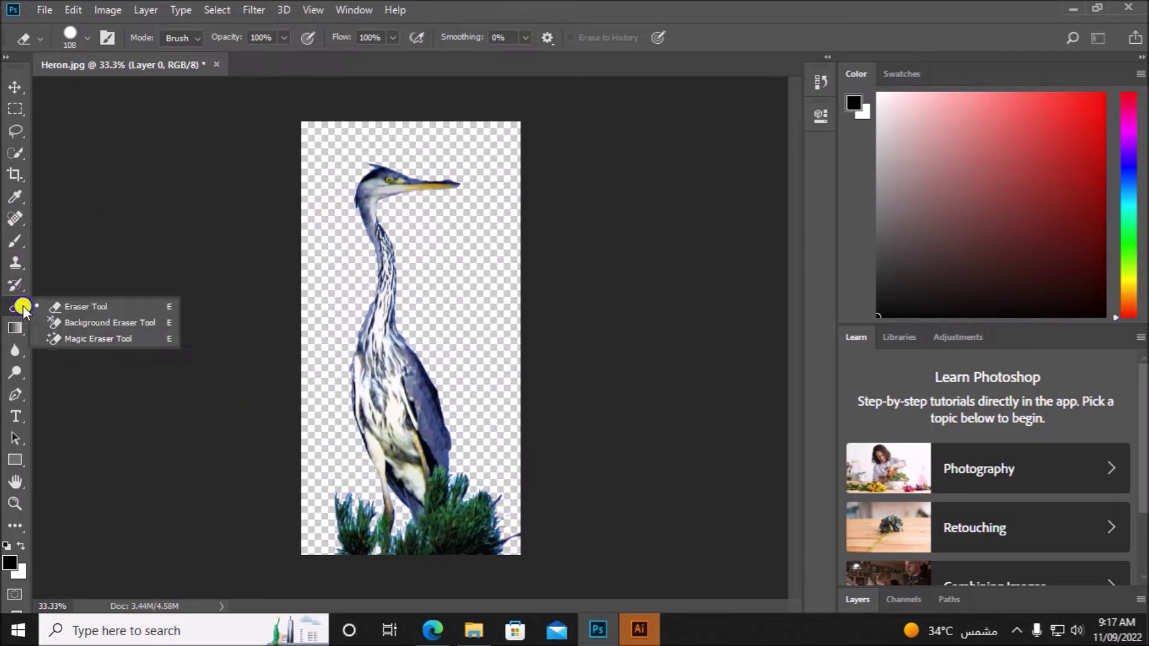
pyautogui.click(92, 339)
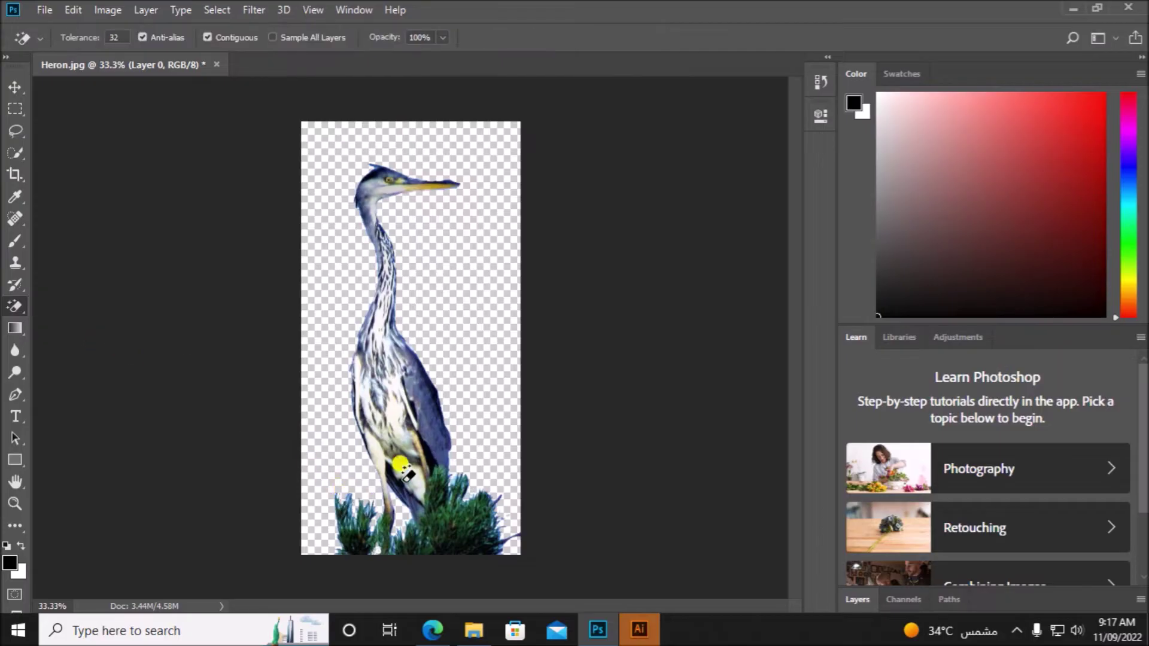
pyautogui.hotkey('ctrl', '+')
pyautogui.hotkey('ctrl', '+')
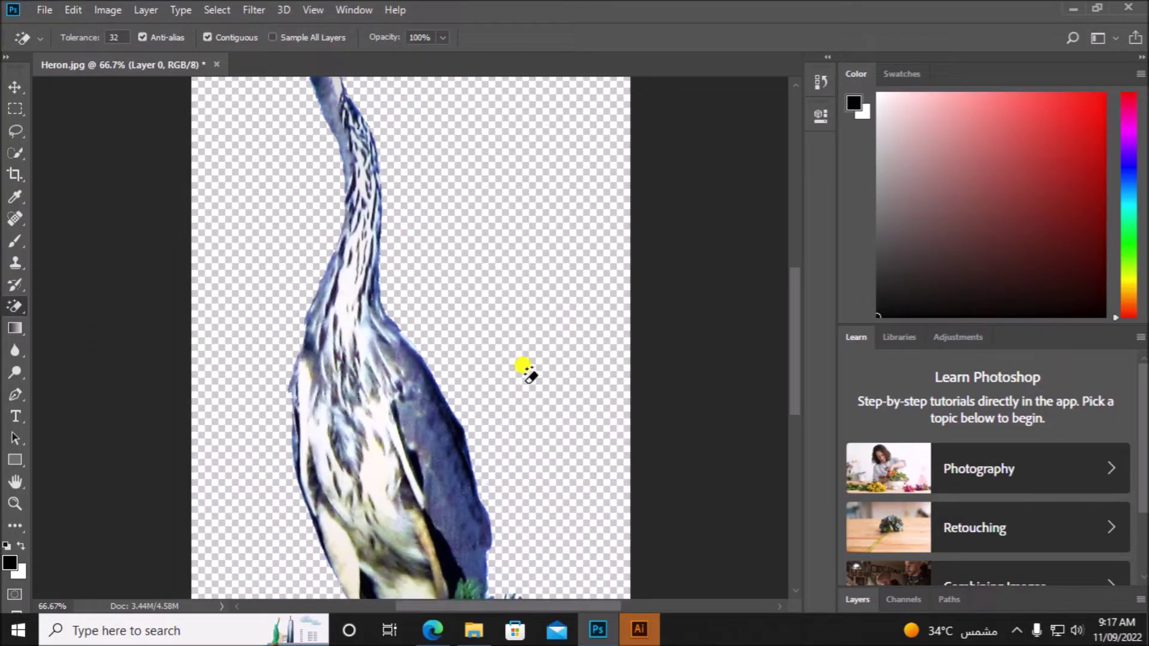
pyautogui.scroll(-3, 460, 438)
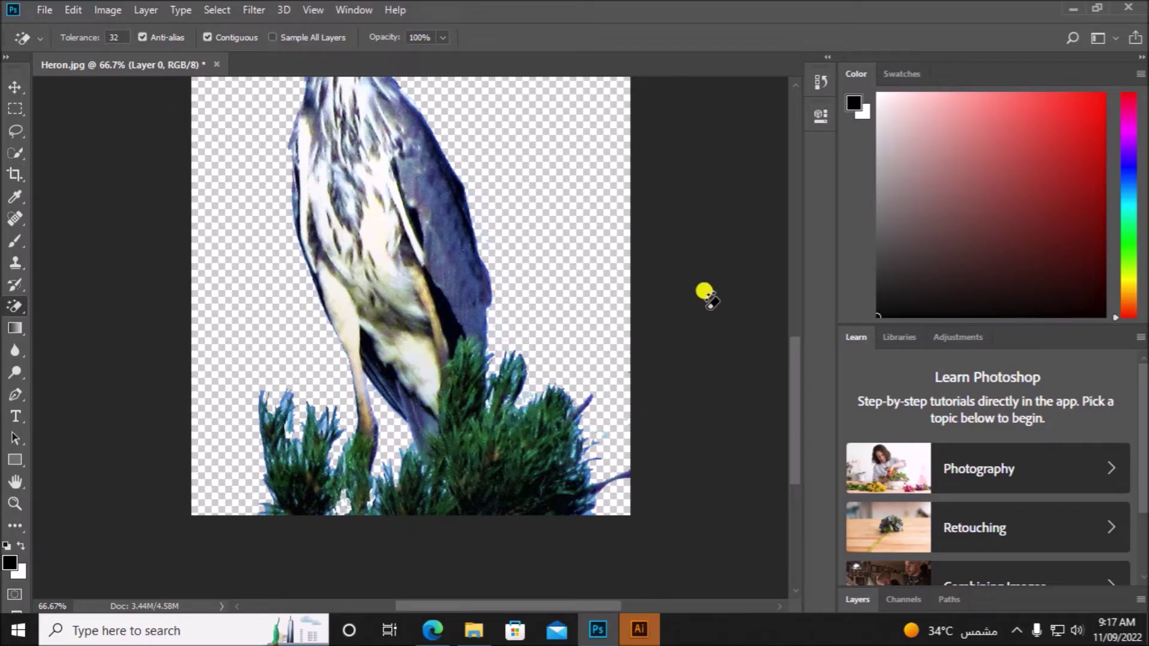
pyautogui.hotkey('ctrl', '-')
pyautogui.hotkey('ctrl', '-')
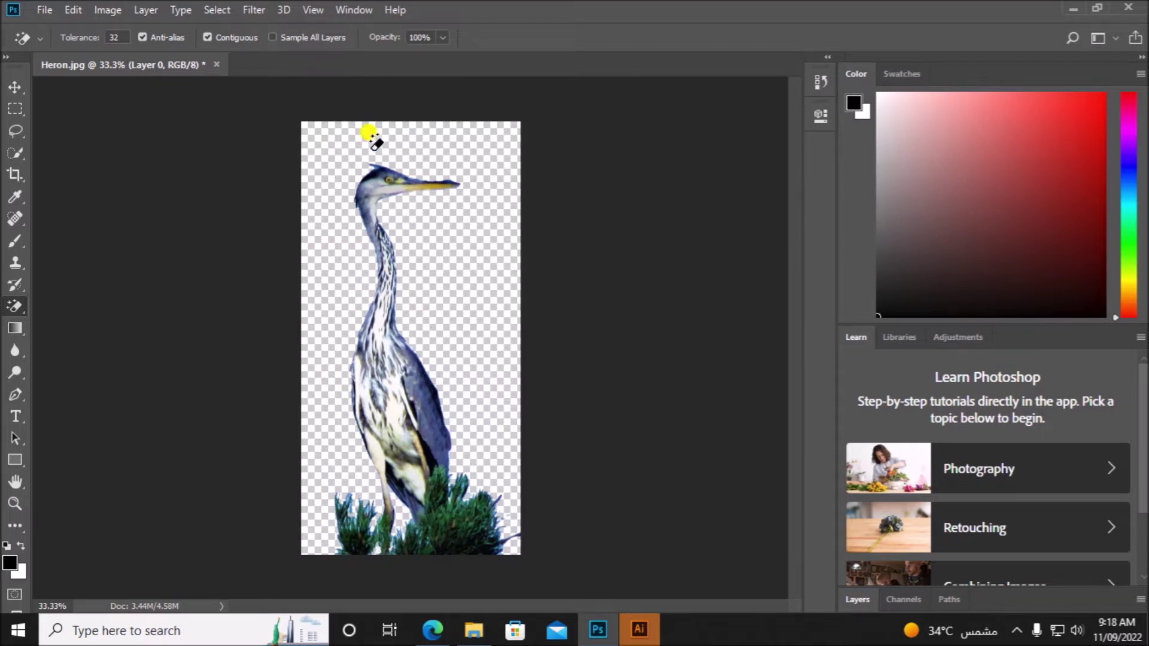
pyautogui.click(846, 600)
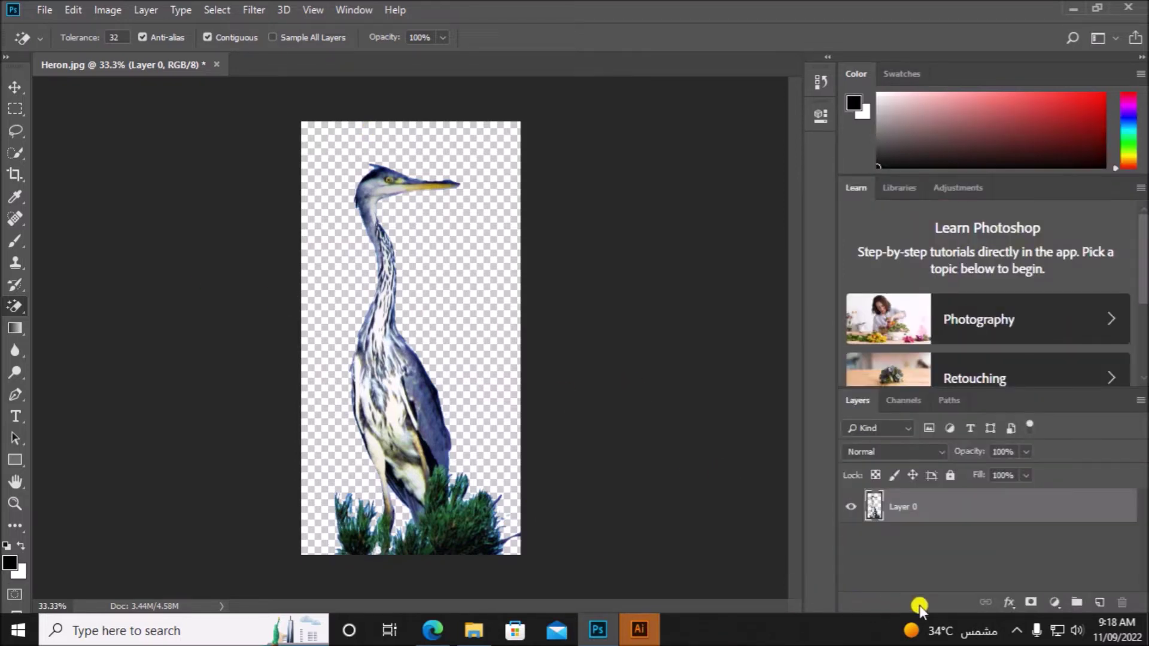
# Add a new layer and a bright yellow Solid Color fill layer.
pyautogui.click(1100, 603)
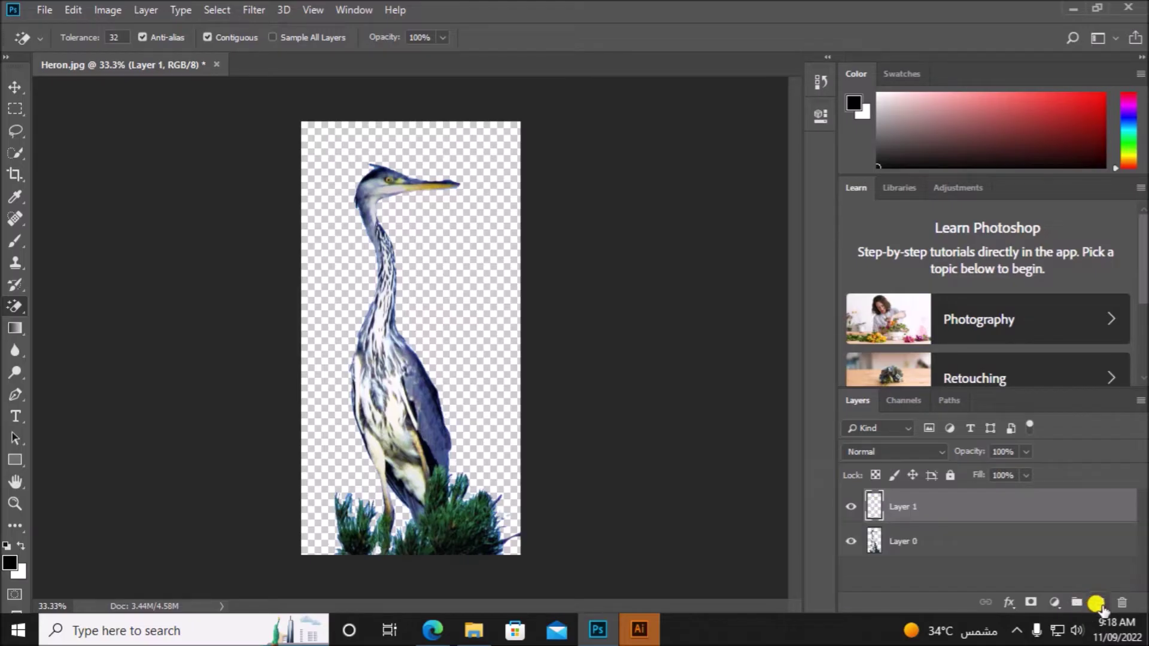
pyautogui.click(1054, 604)
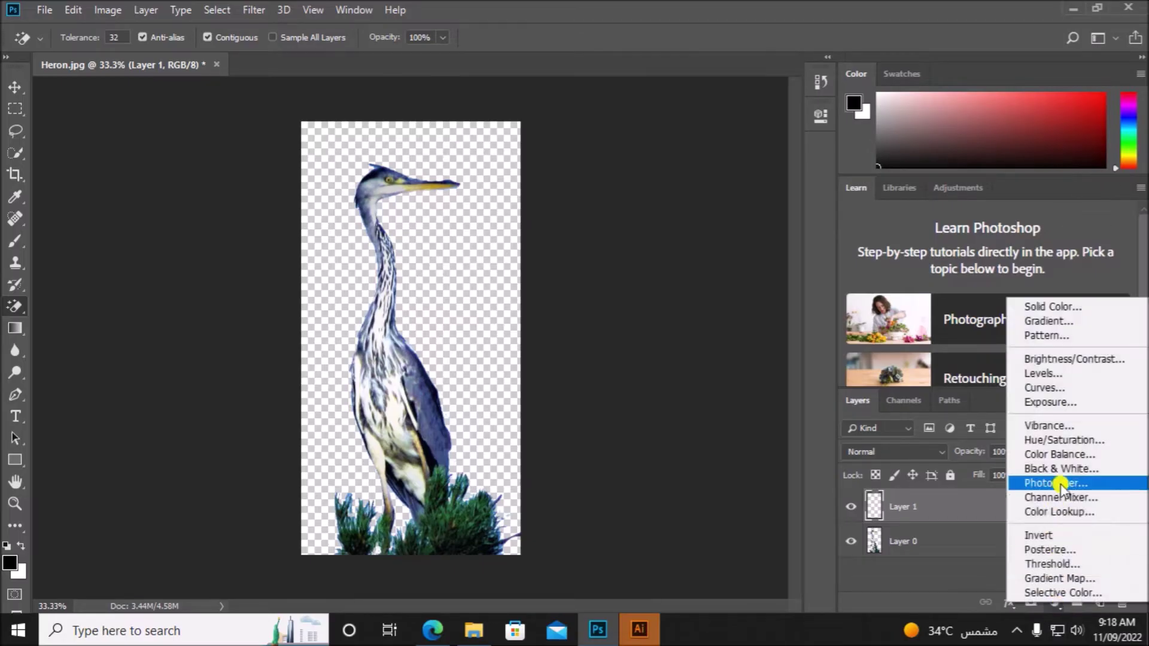
pyautogui.click(1065, 311)
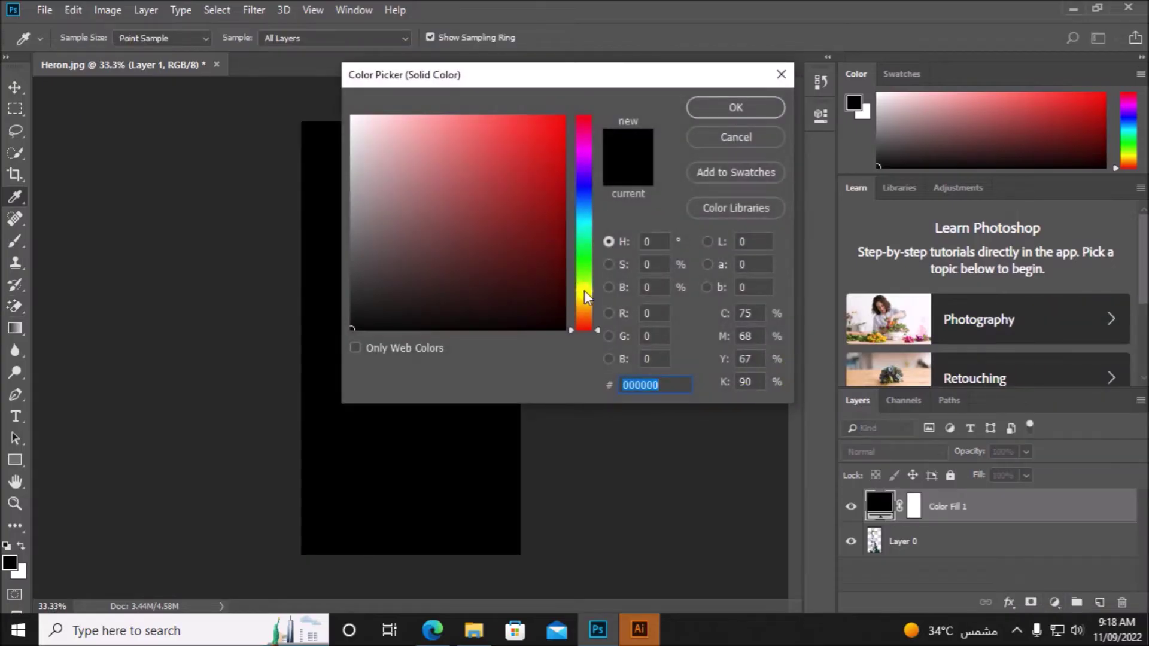
pyautogui.click(585, 292)
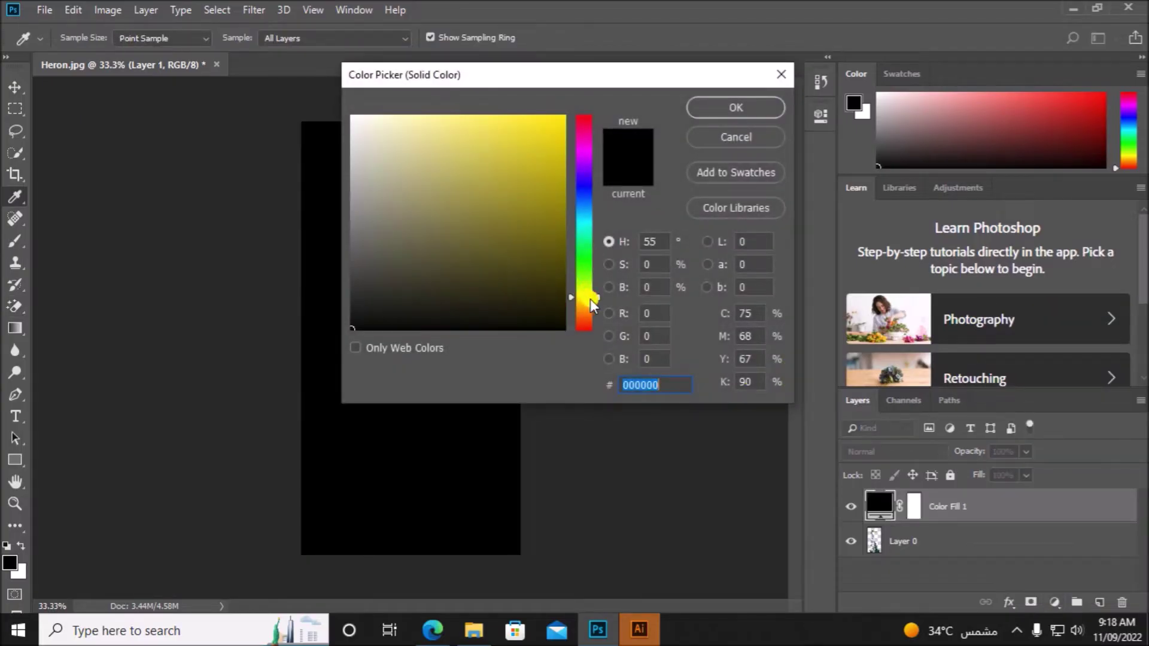
pyautogui.click(494, 128)
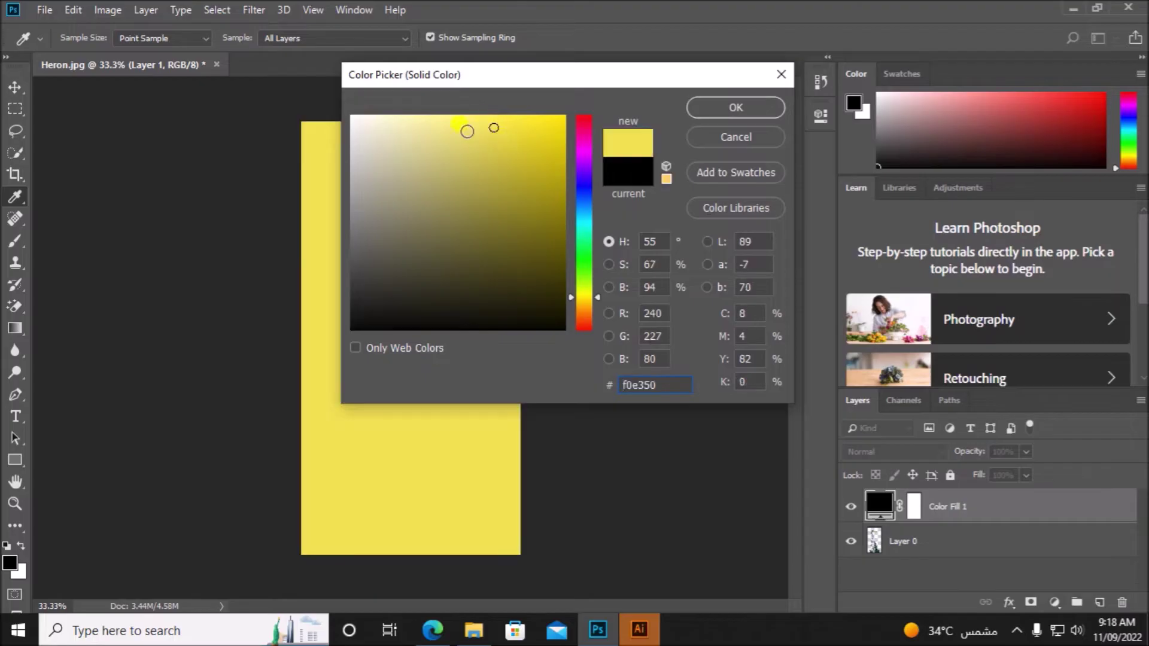
pyautogui.moveTo(498, 135); pyautogui.dragTo(509, 135)
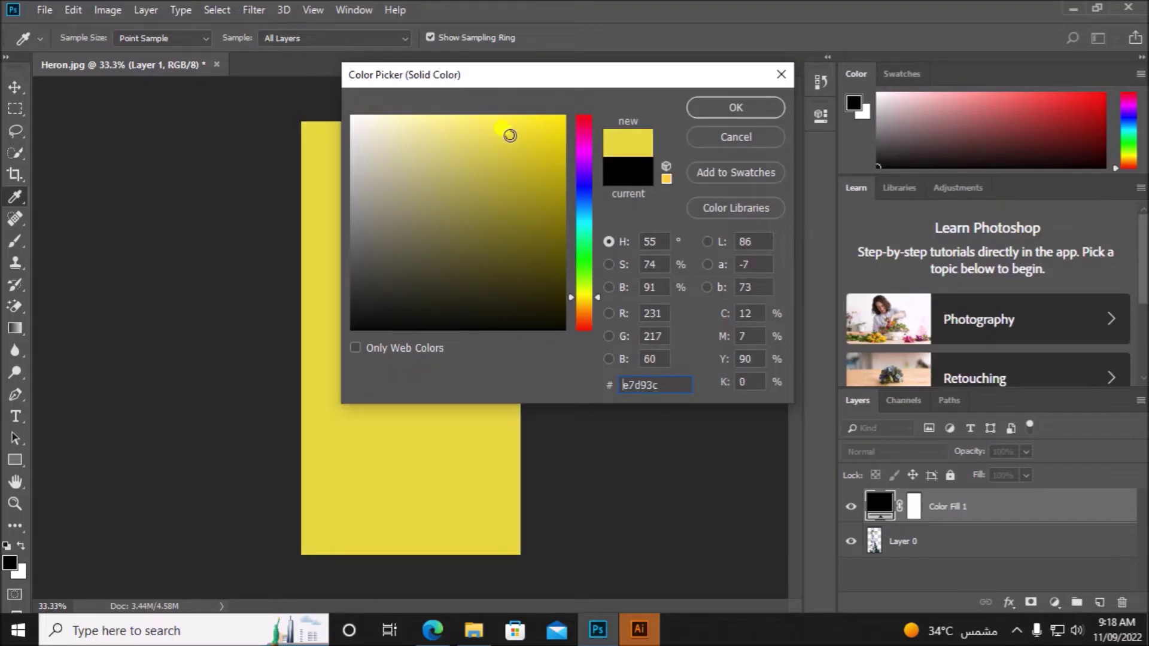
pyautogui.click(727, 107)
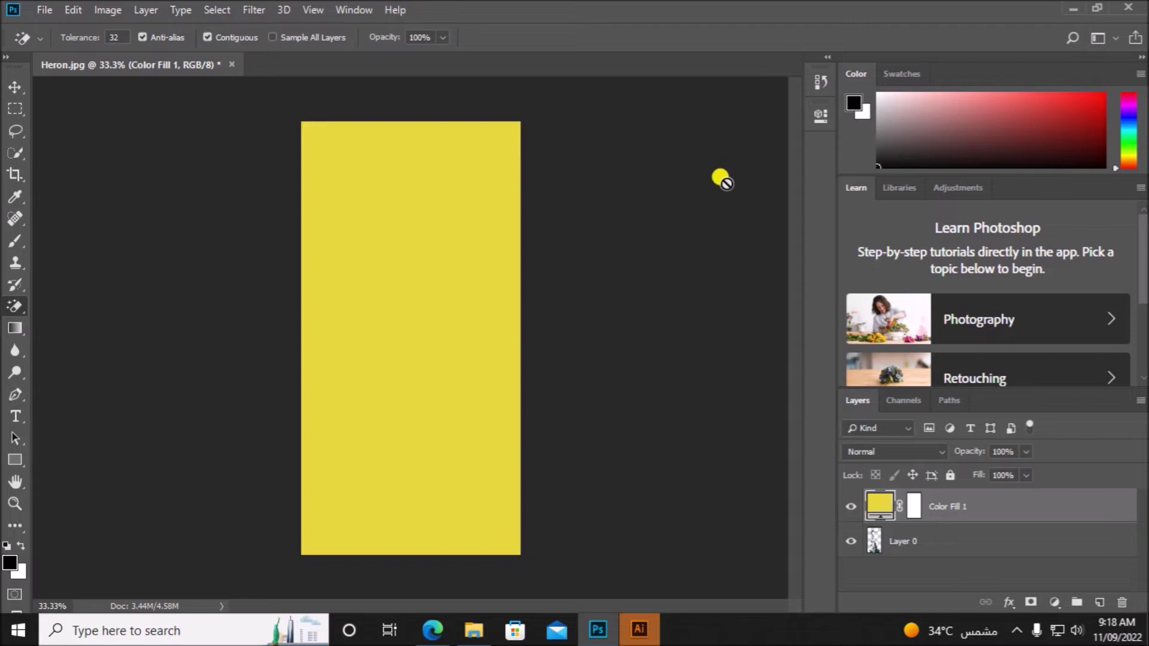
# Drag Layer 0 above Color Fill 1 so the heron sits on yellow.
pyautogui.click(909, 544)
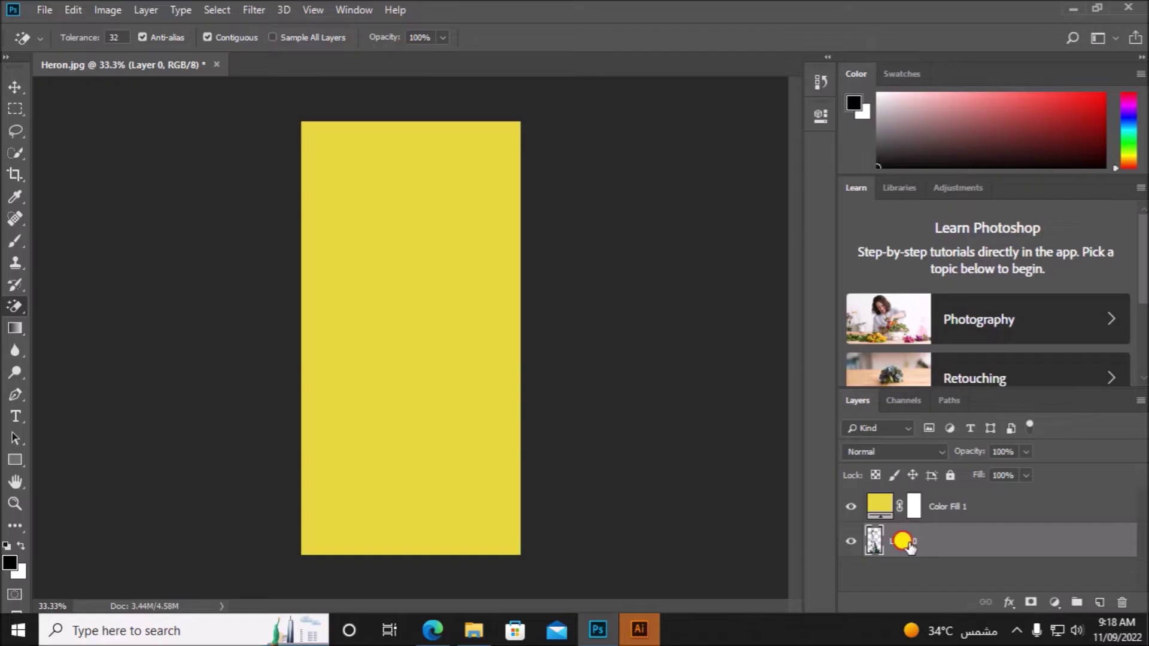
pyautogui.moveTo(908, 546); pyautogui.dragTo(900, 492)
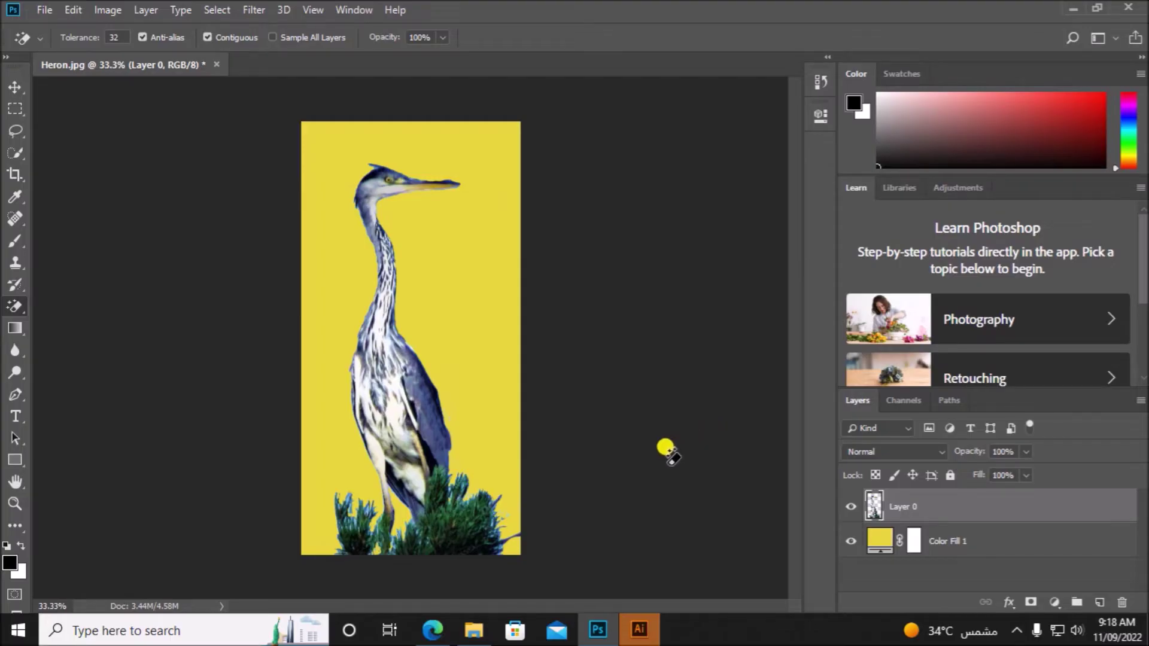
pyautogui.click(47, 11)
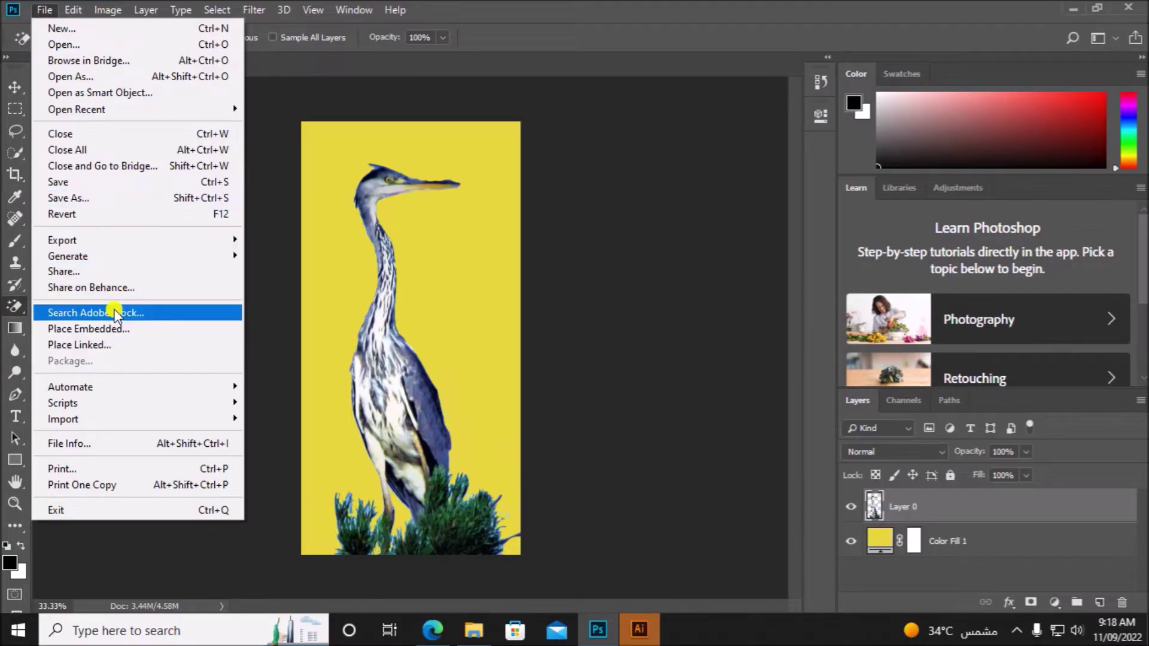
# Export the image via Export As, saving it as Heron1 in Examination.
pyautogui.moveTo(199, 242)
pyautogui.click(284, 255)
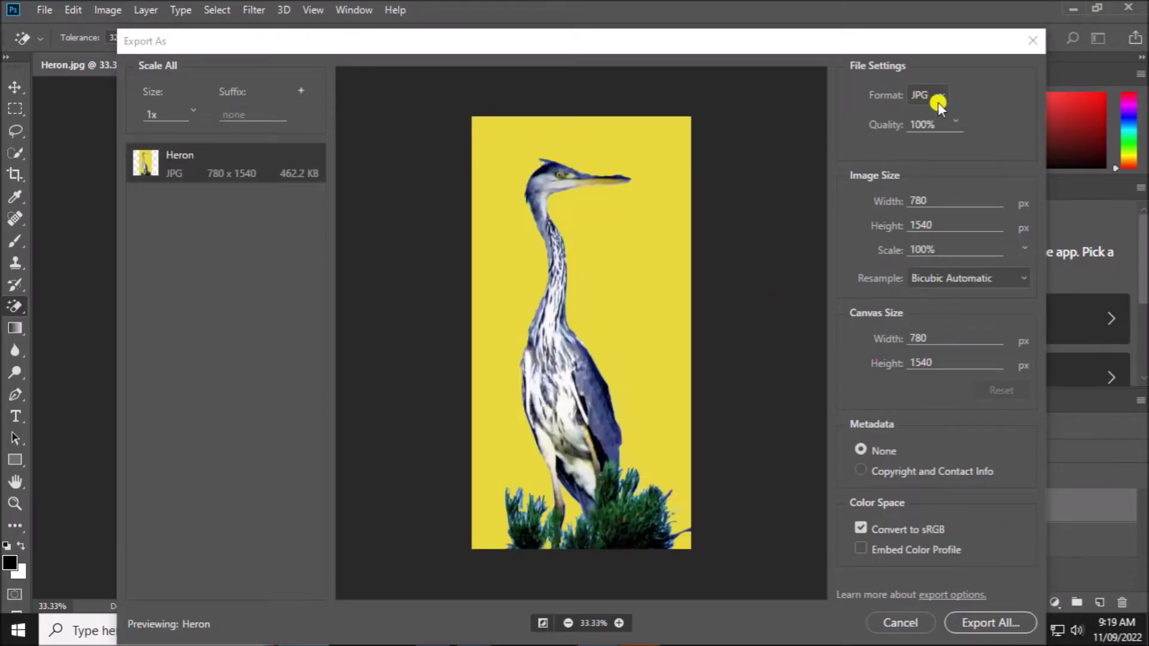
pyautogui.click(984, 624)
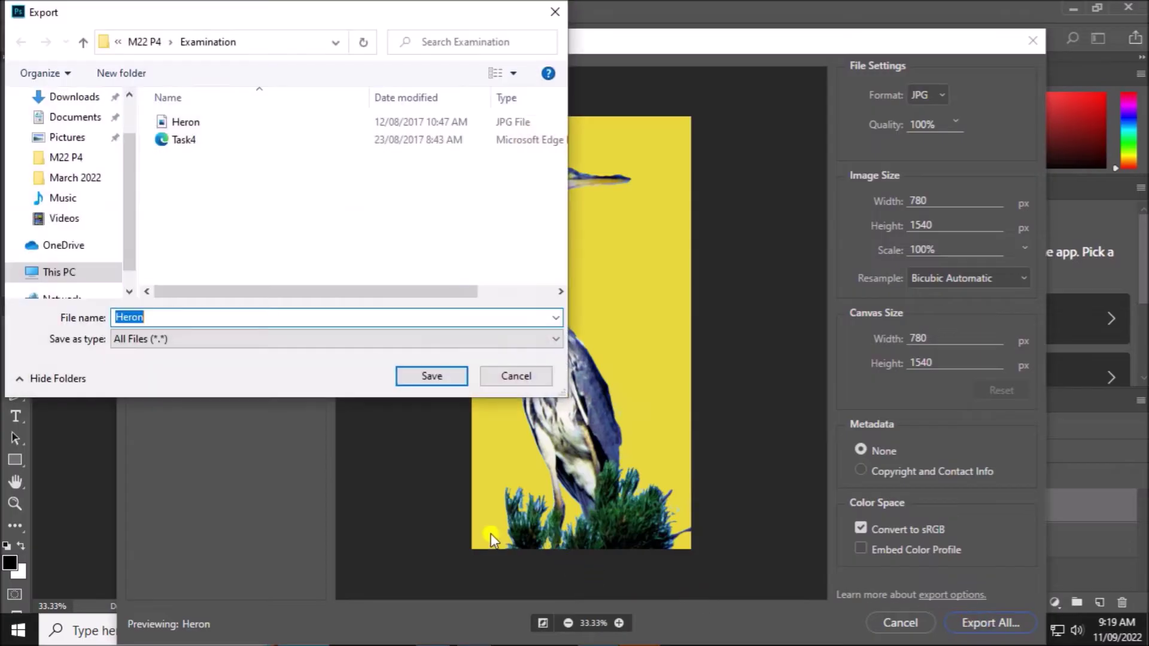
pyautogui.click(174, 318)
pyautogui.write('1')
pyautogui.click(420, 386)
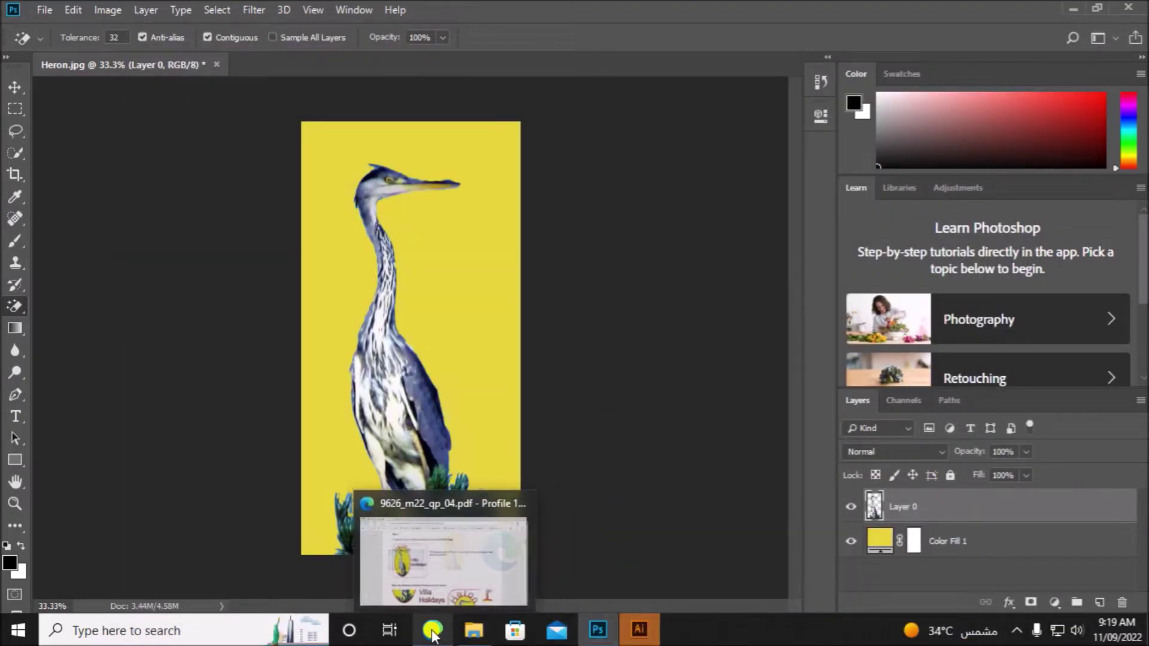
# Recheck Task 1 in the PDF, highlighting the 10cm × 10cm logo size requirement.
pyautogui.click(482, 538)
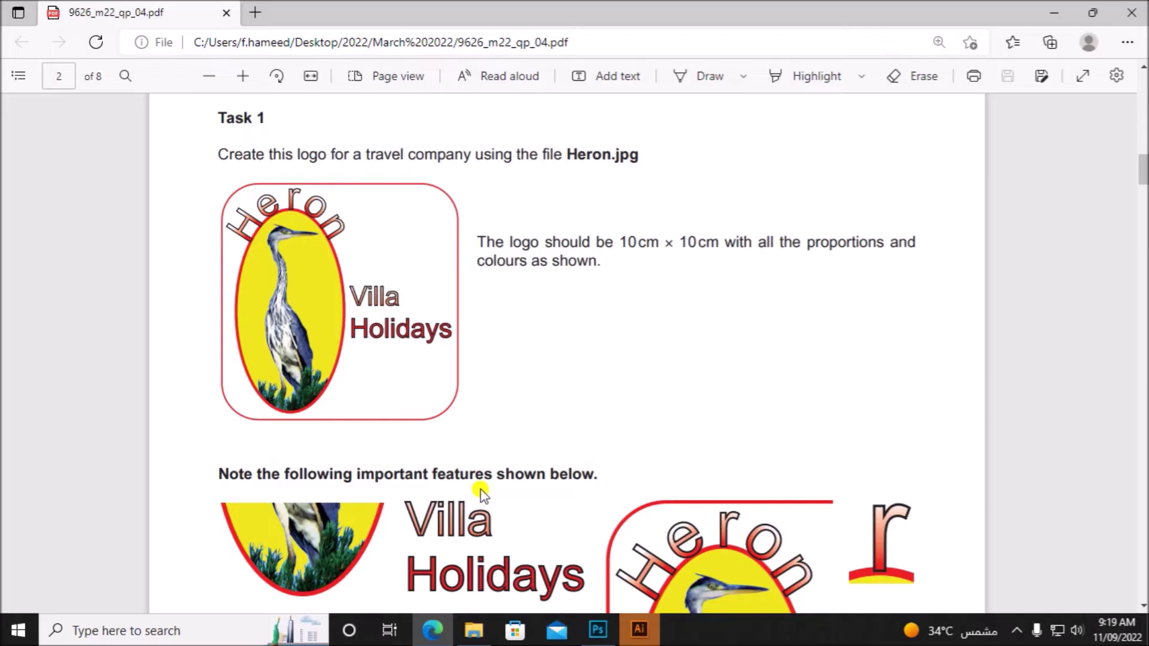
pyautogui.scroll(-1, 482, 494)
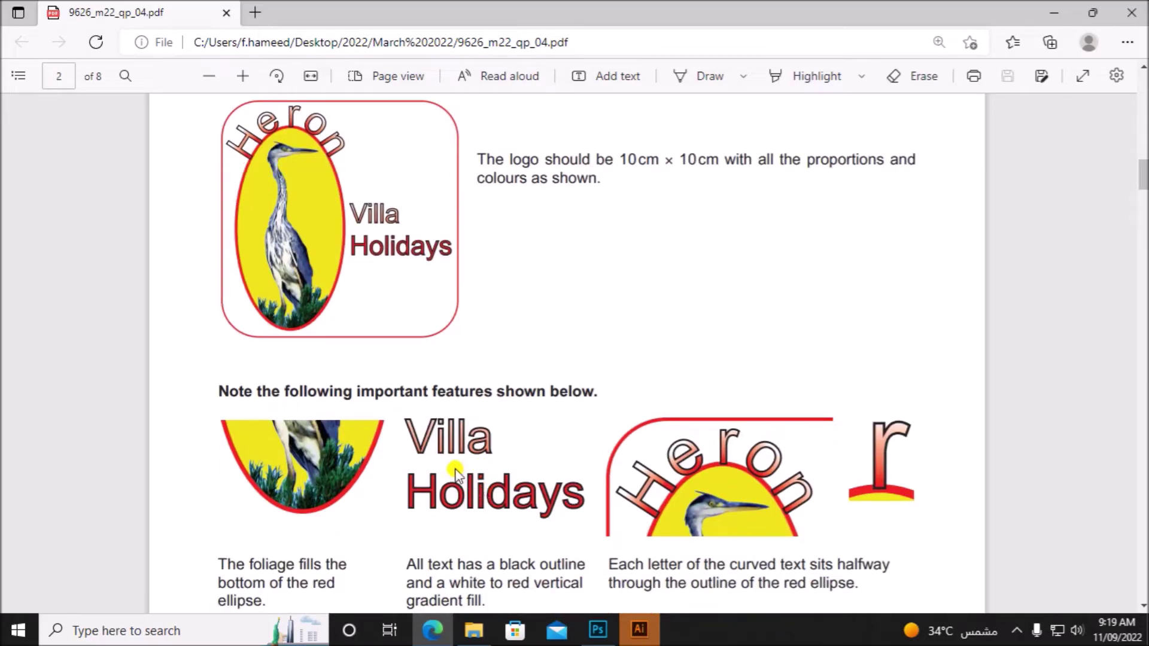
pyautogui.scroll(2, 405, 301)
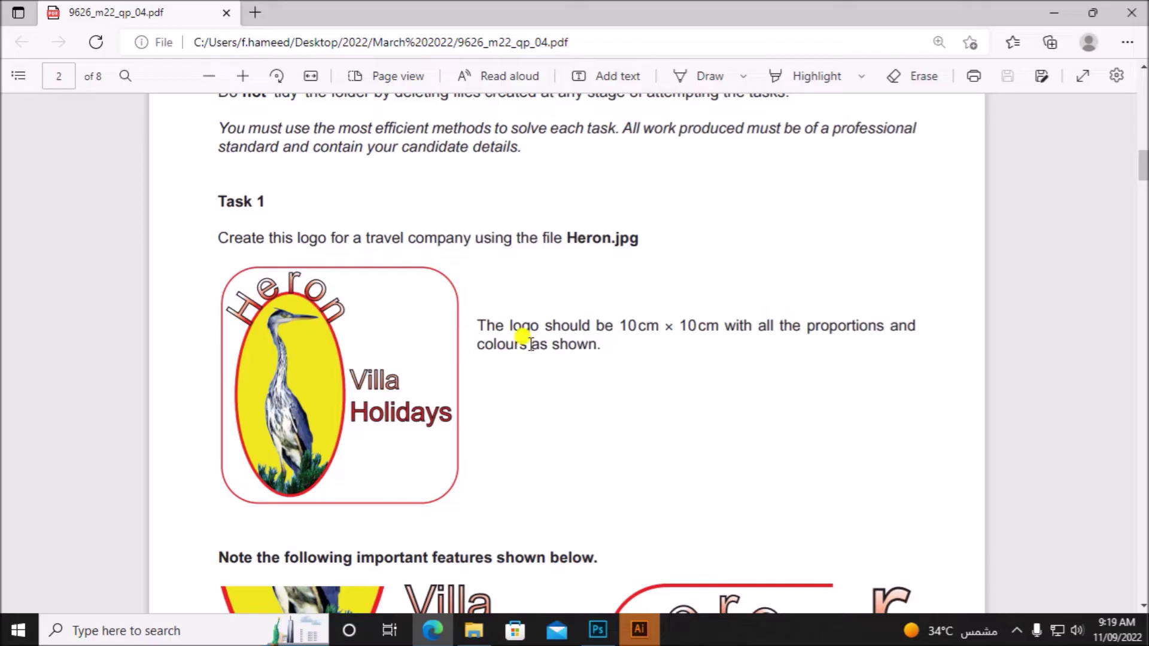
pyautogui.moveTo(487, 324); pyautogui.dragTo(723, 330)
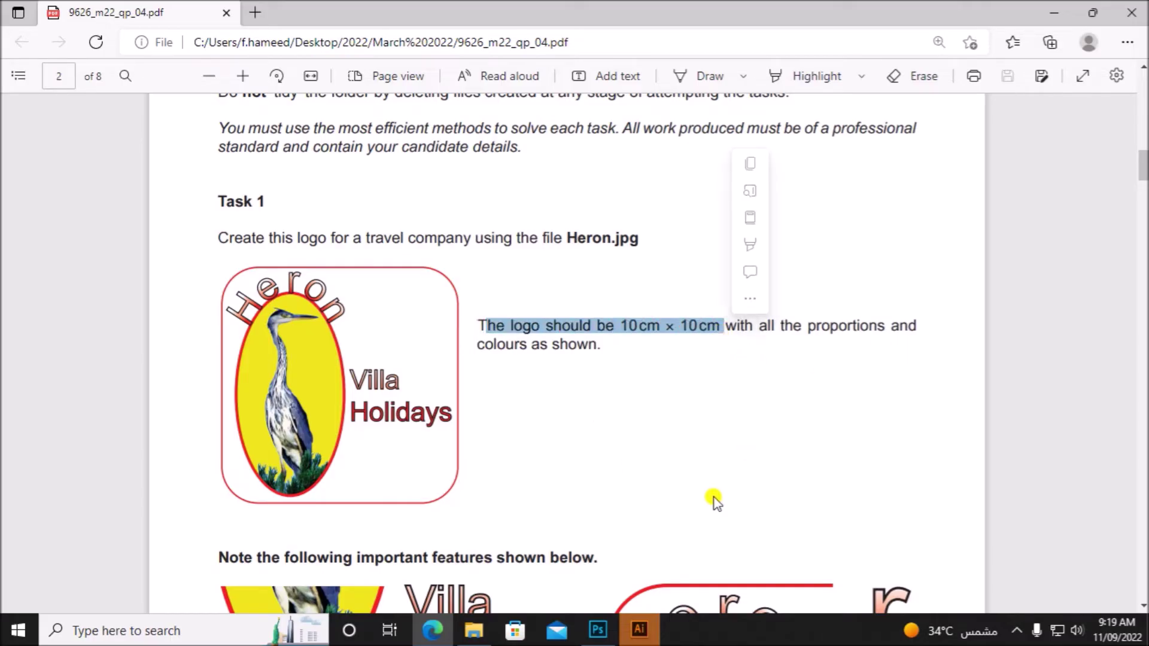
pyautogui.click(631, 618)
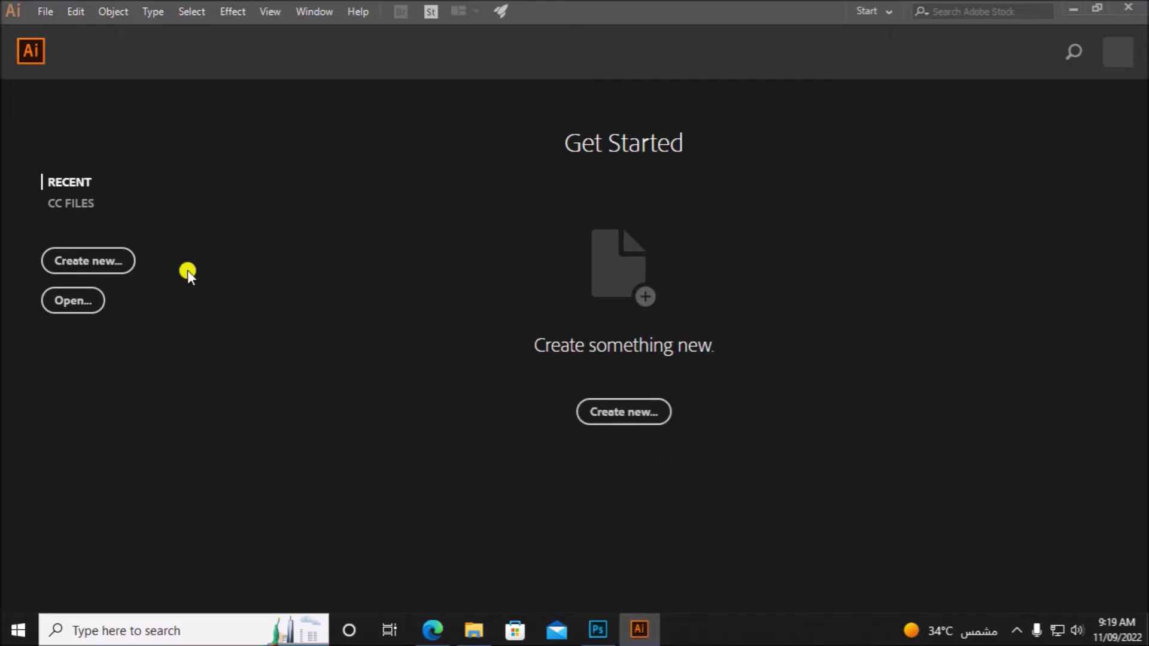
# Create a blank 10 × 10 cm web document in centimetres, then bring the task PDF forward.
pyautogui.click(97, 261)
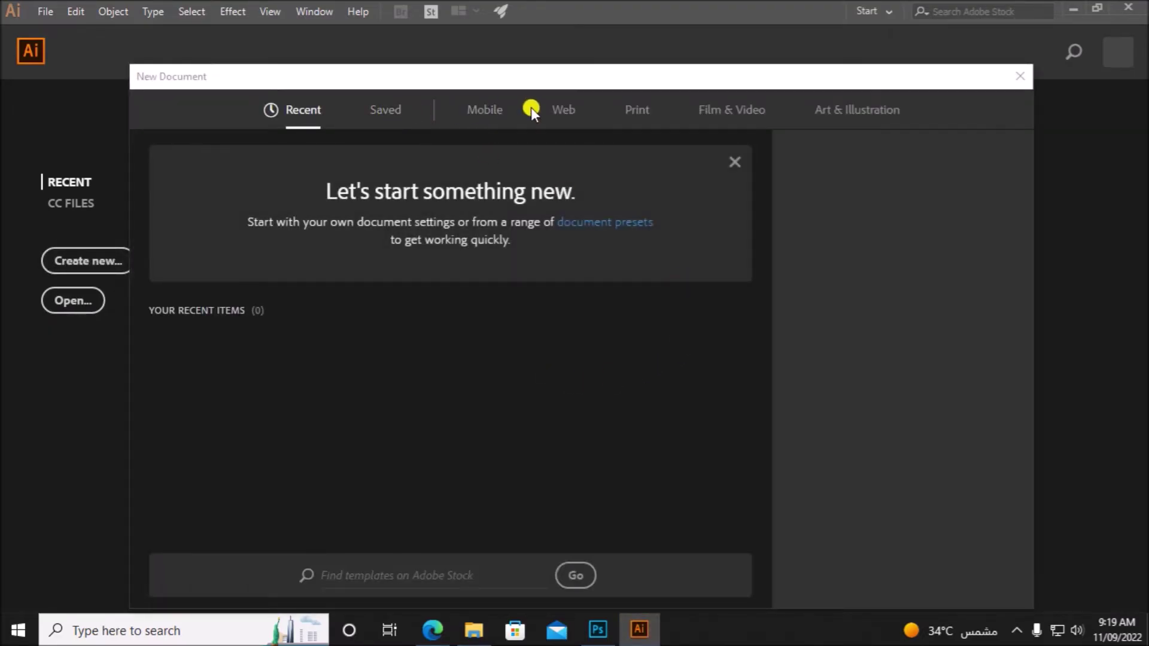
pyautogui.click(560, 120)
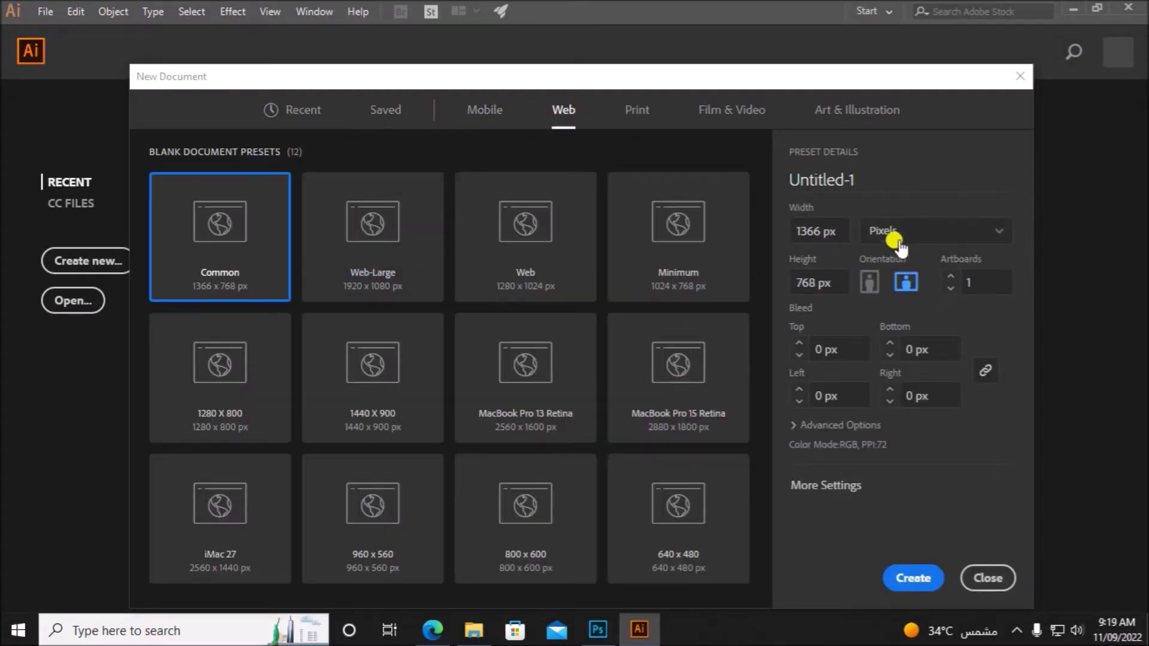
pyautogui.click(927, 232)
pyautogui.click(905, 376)
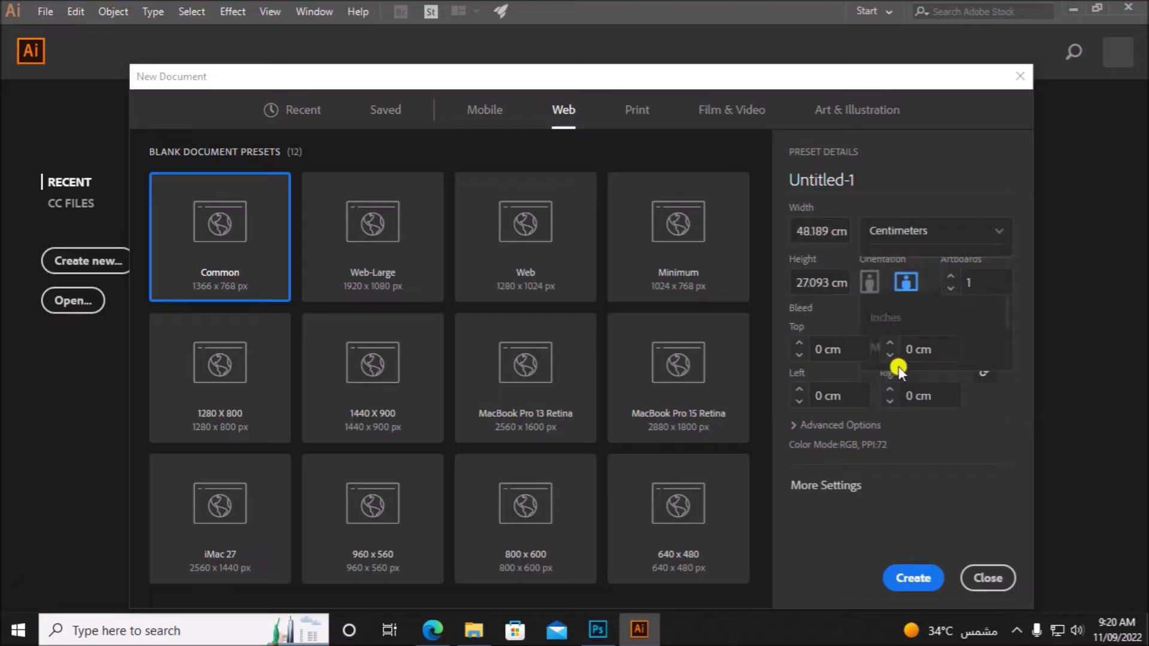
pyautogui.moveTo(829, 233); pyautogui.dragTo(770, 231)
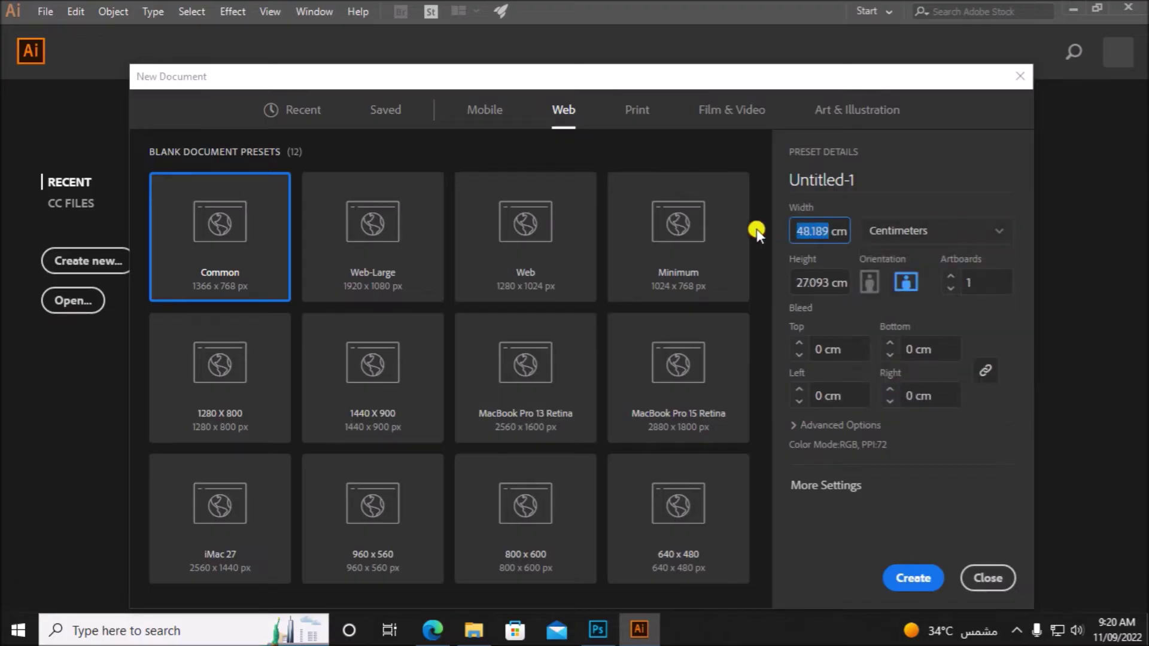
pyautogui.write('10')
pyautogui.click(820, 286)
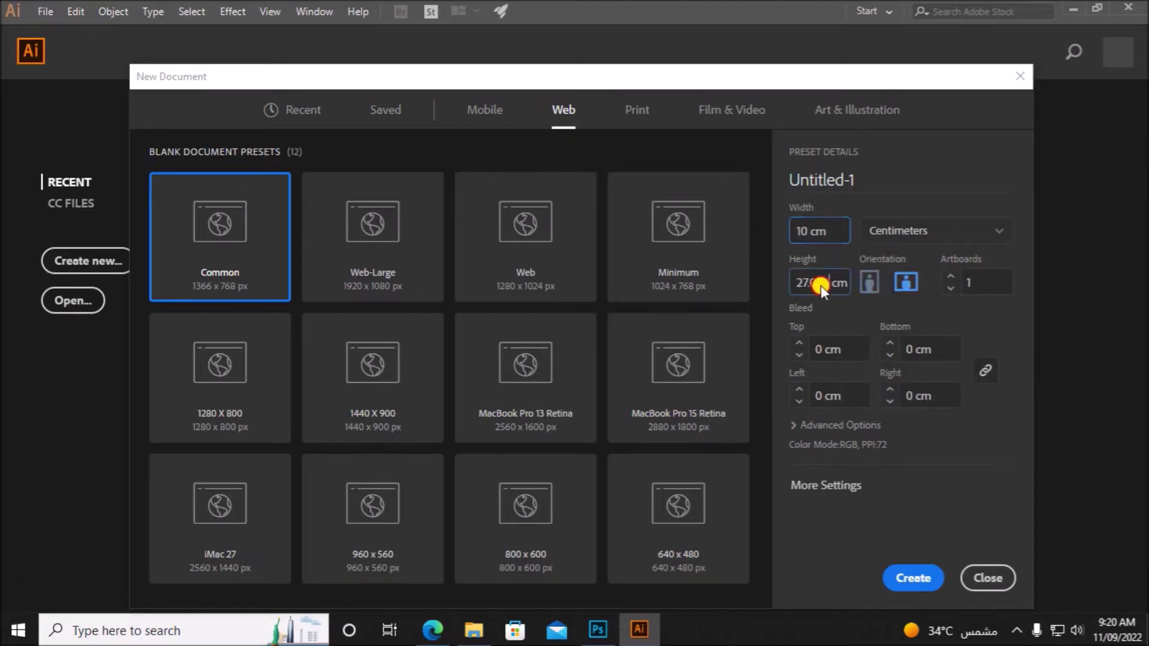
pyautogui.moveTo(821, 286); pyautogui.dragTo(698, 287)
pyautogui.write('10')
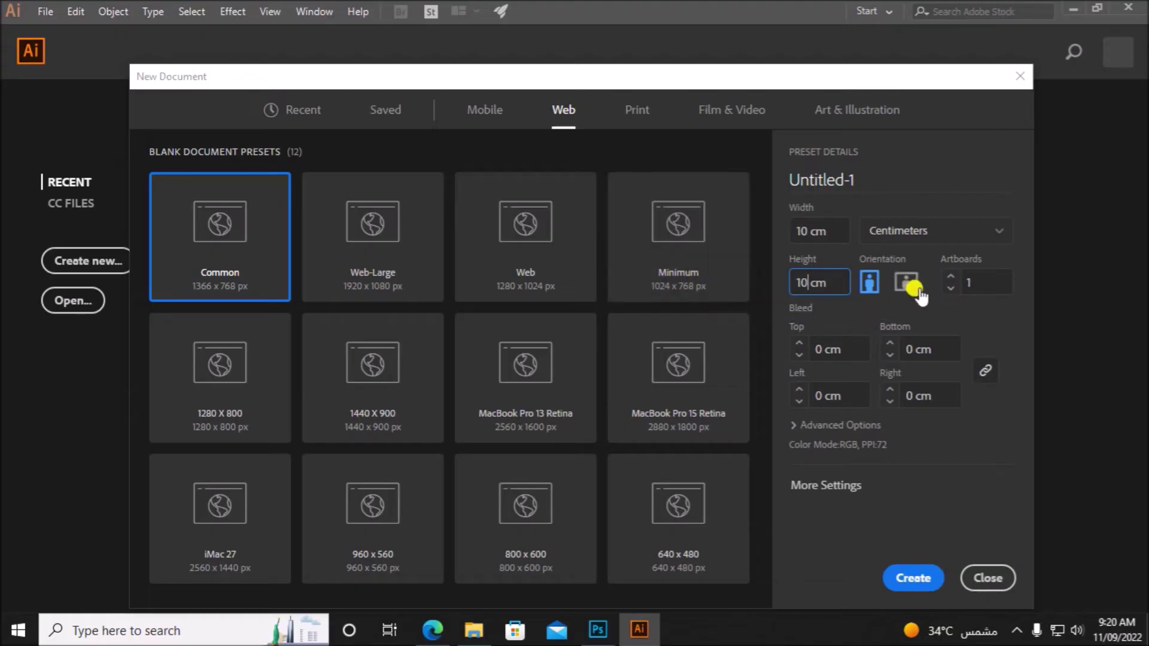
pyautogui.click(904, 578)
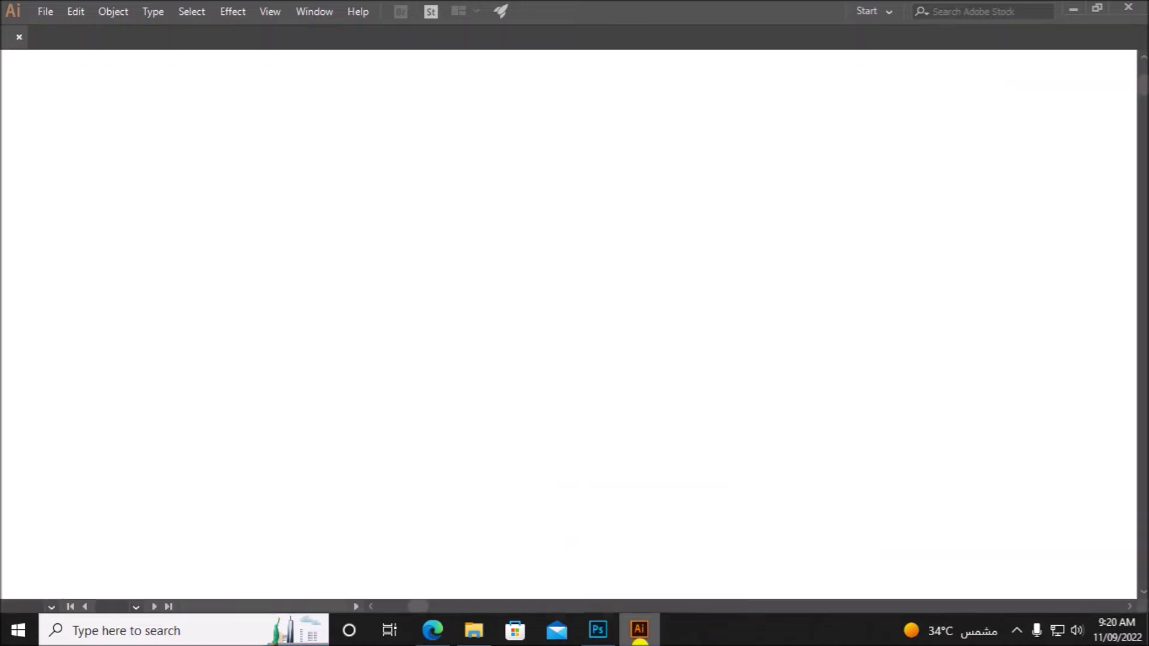
pyautogui.moveTo(636, 640)
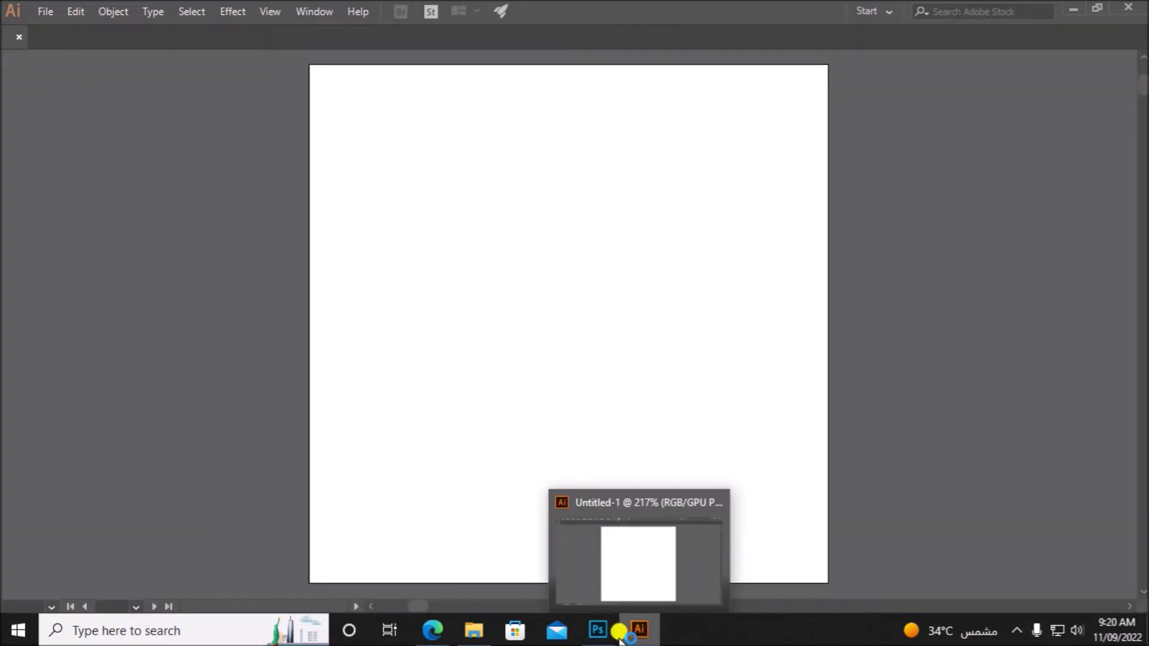
pyautogui.click(434, 629)
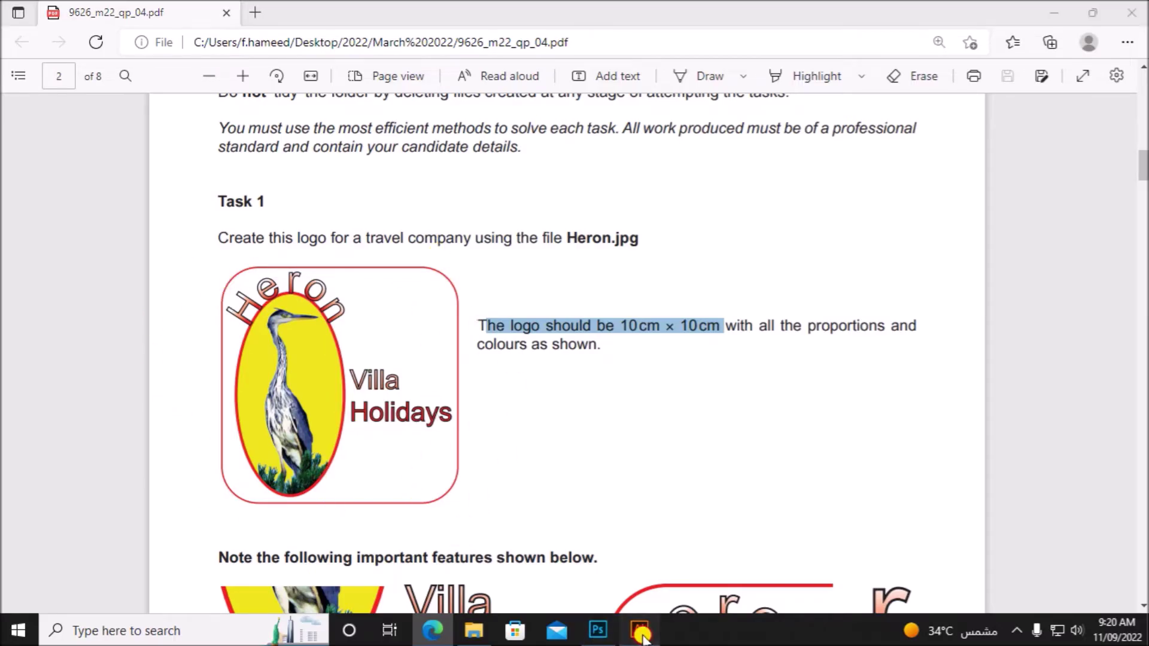
# Set the stroke colour to red (F20A0A) in the colour picker.
pyautogui.click(624, 631)
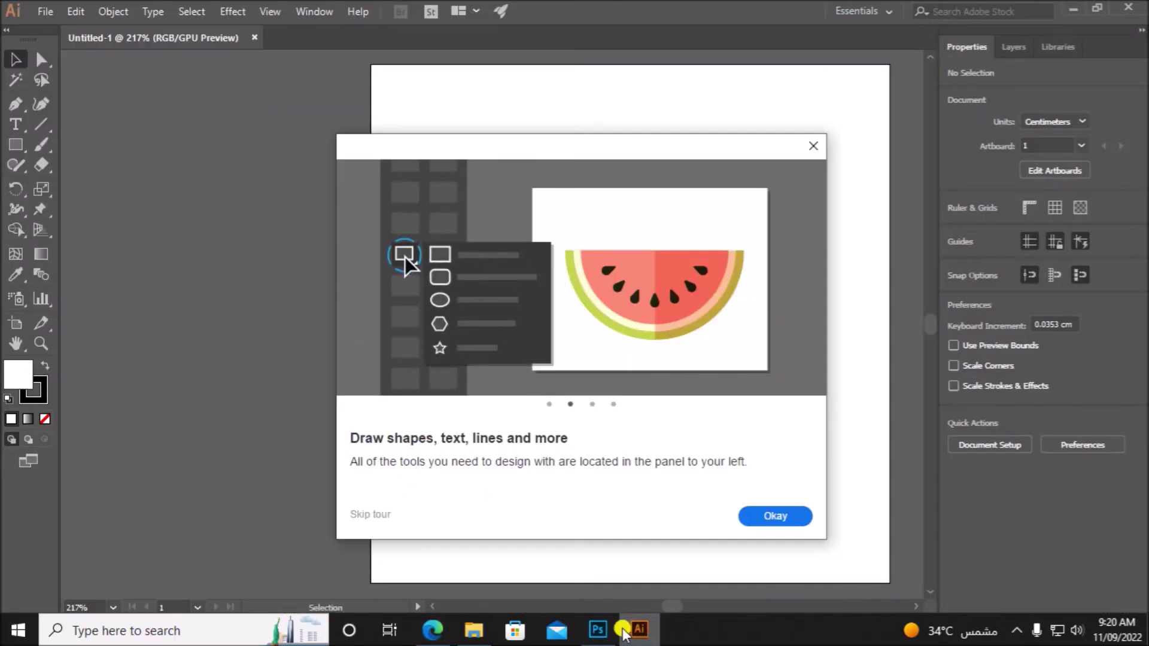
pyautogui.click(813, 146)
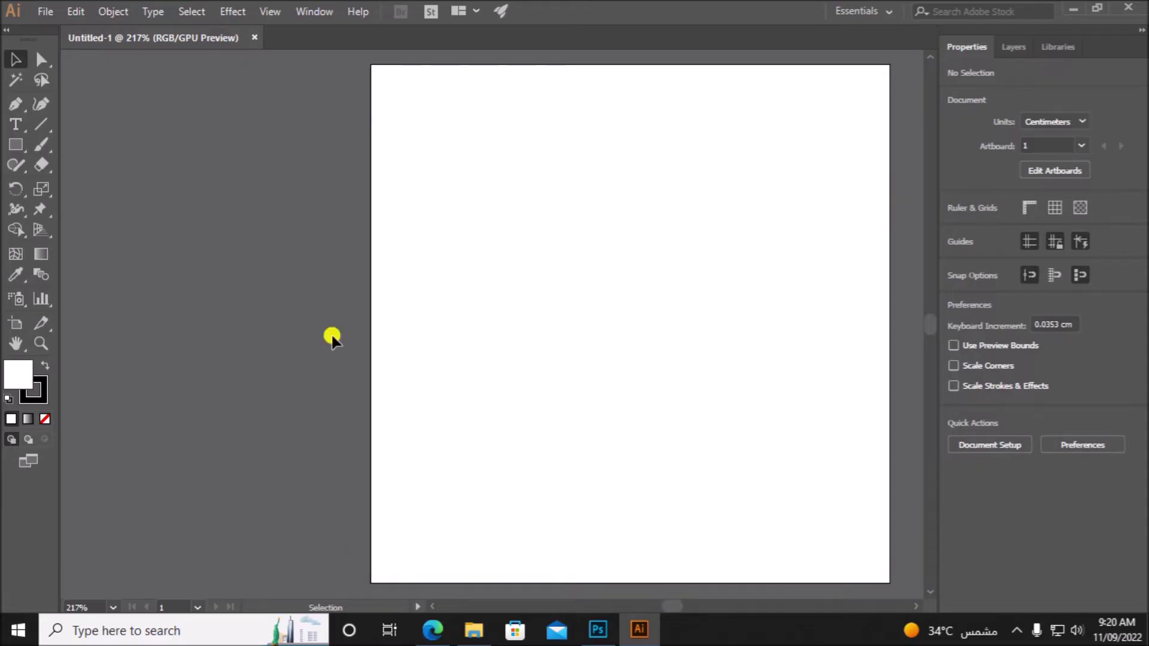
pyautogui.click(16, 144)
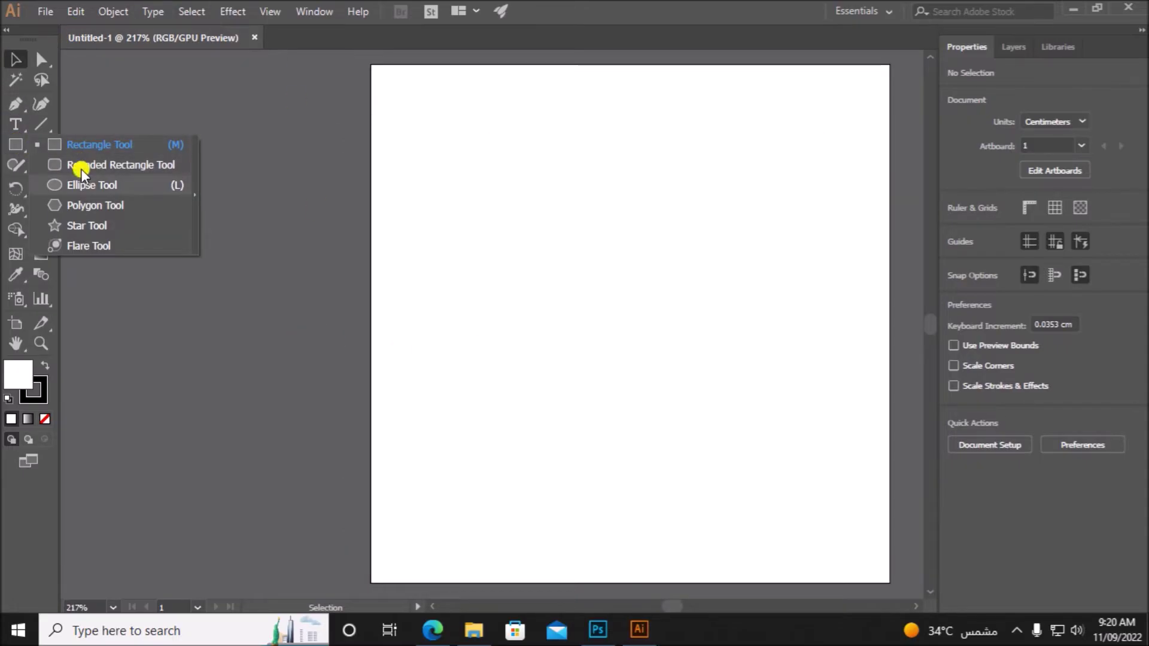
pyautogui.click(37, 393)
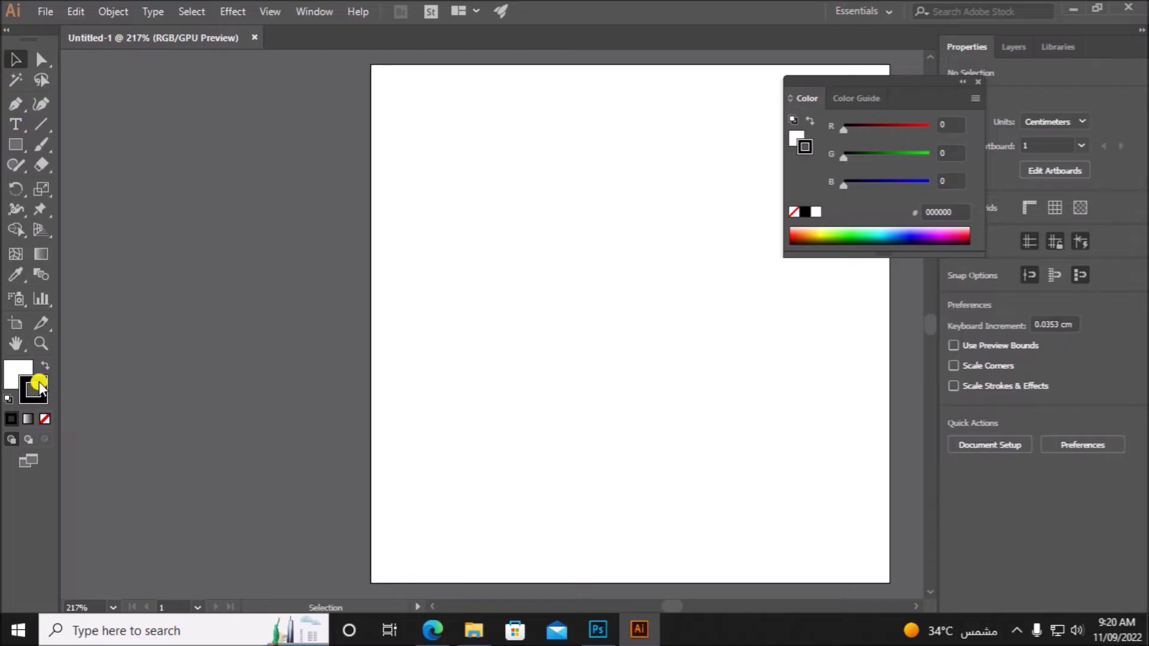
pyautogui.doubleClick(38, 381)
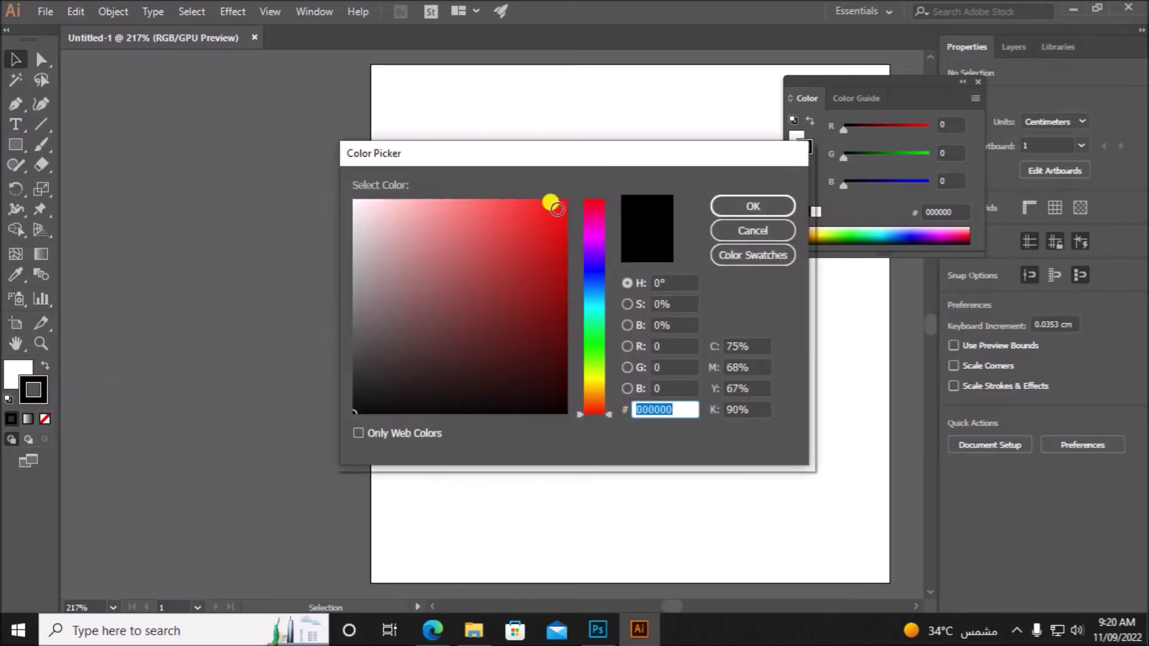
pyautogui.click(557, 209)
pyautogui.click(737, 205)
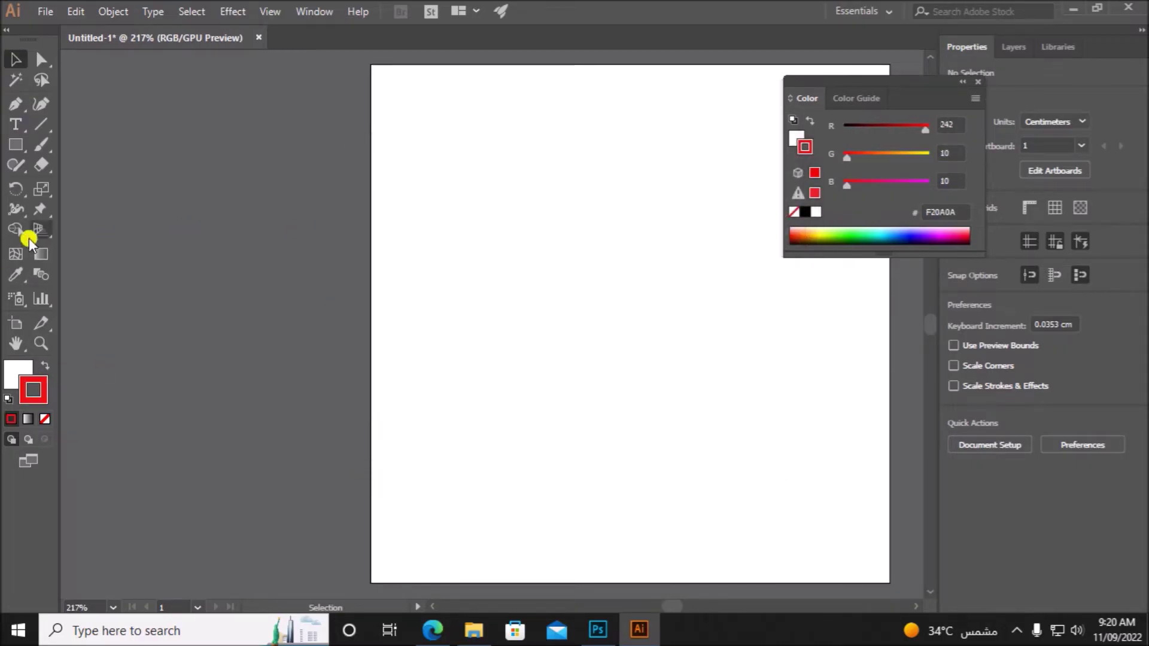
# Draw a rounded rectangle filling the artboard and give it a 2 pt outline.
pyautogui.click(15, 145)
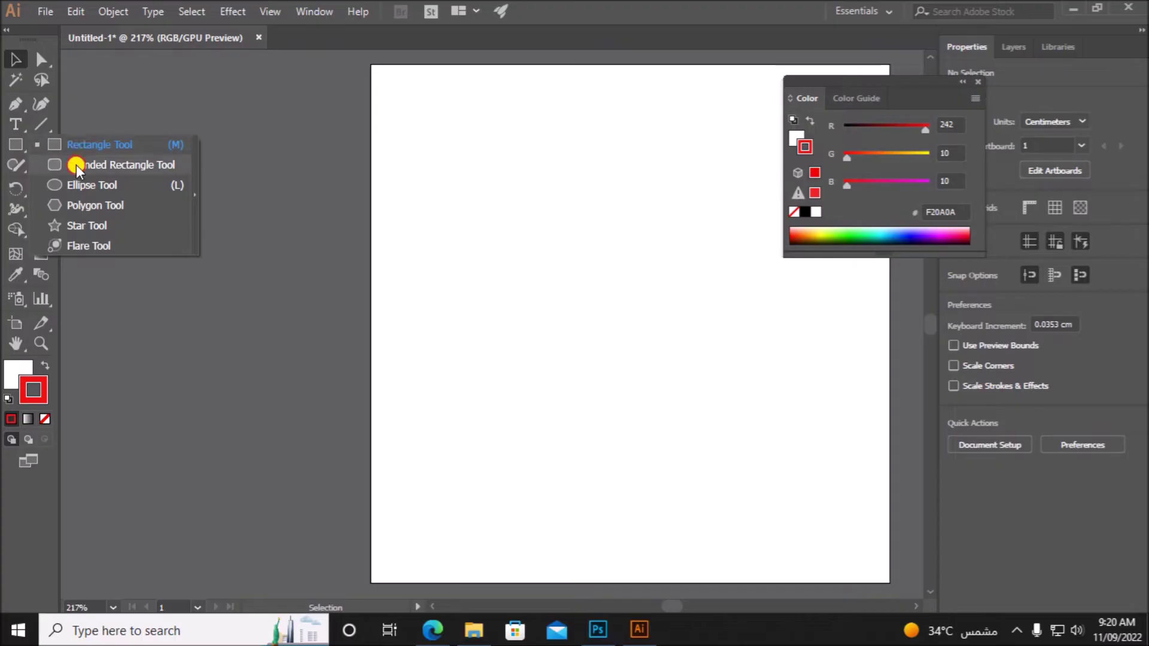
pyautogui.click(76, 166)
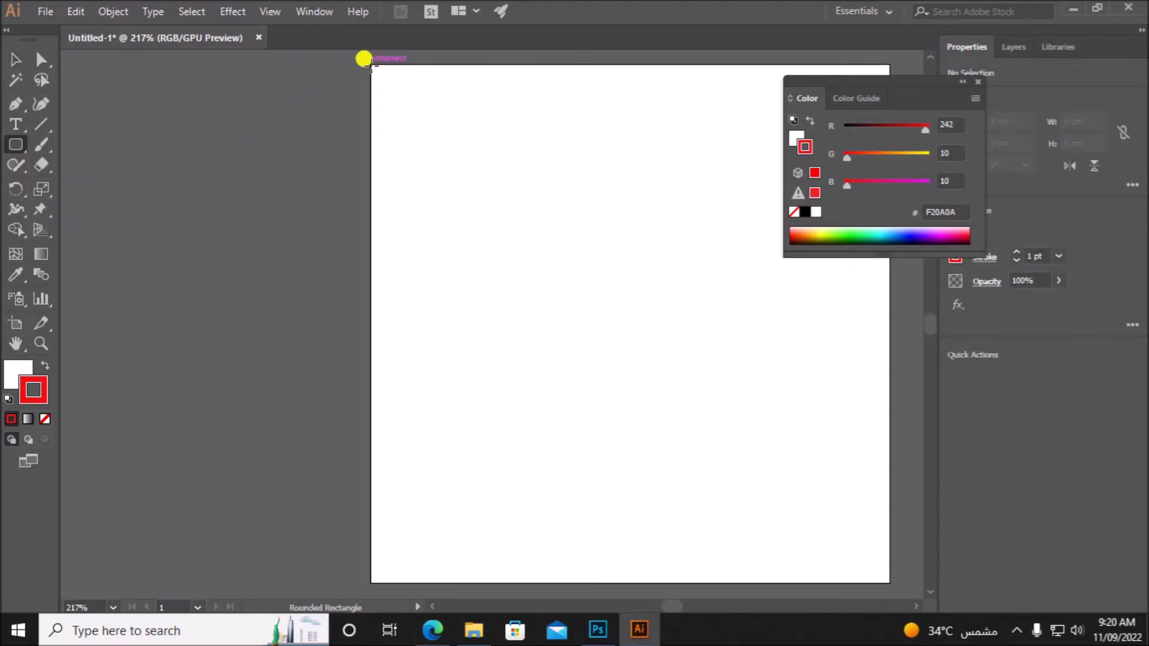
pyautogui.moveTo(365, 58); pyautogui.dragTo(885, 575)
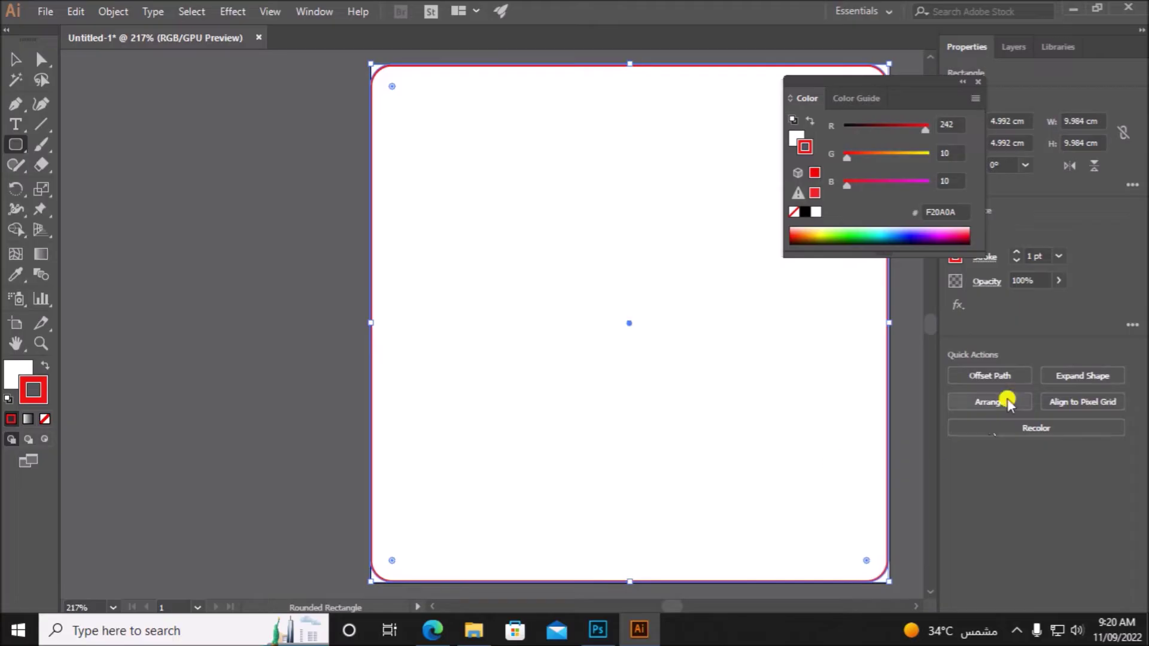
pyautogui.click(1017, 252)
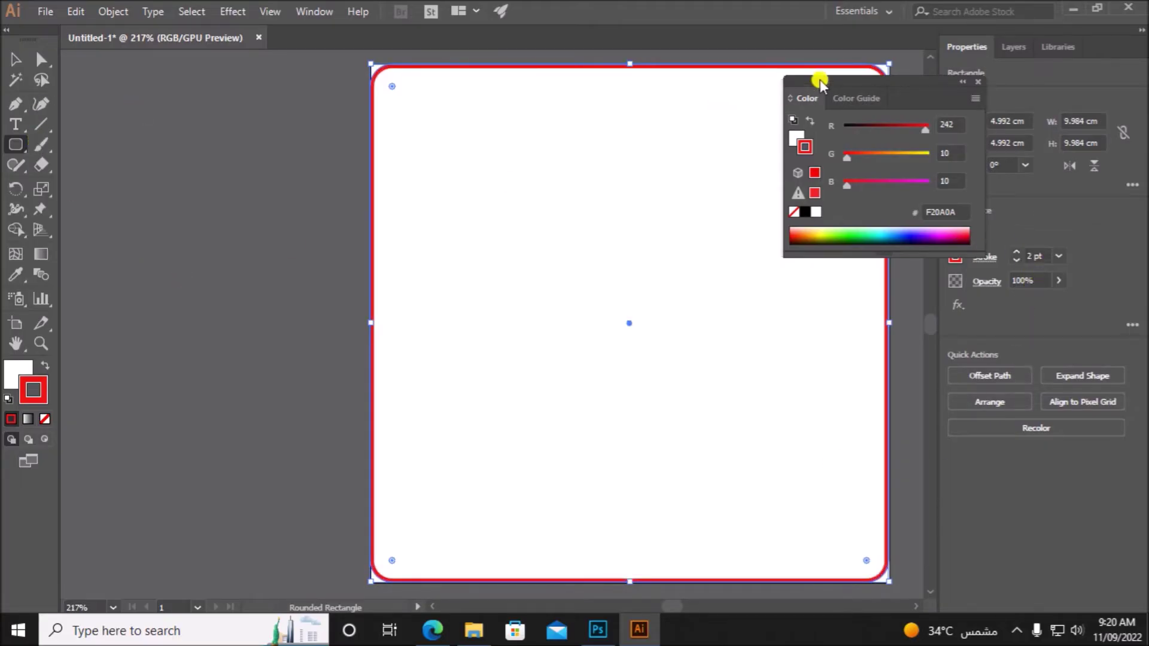
pyautogui.moveTo(841, 78); pyautogui.dragTo(860, 108)
pyautogui.hotkey('alt', 'Tab')
pyautogui.scroll(5, 419, 454)
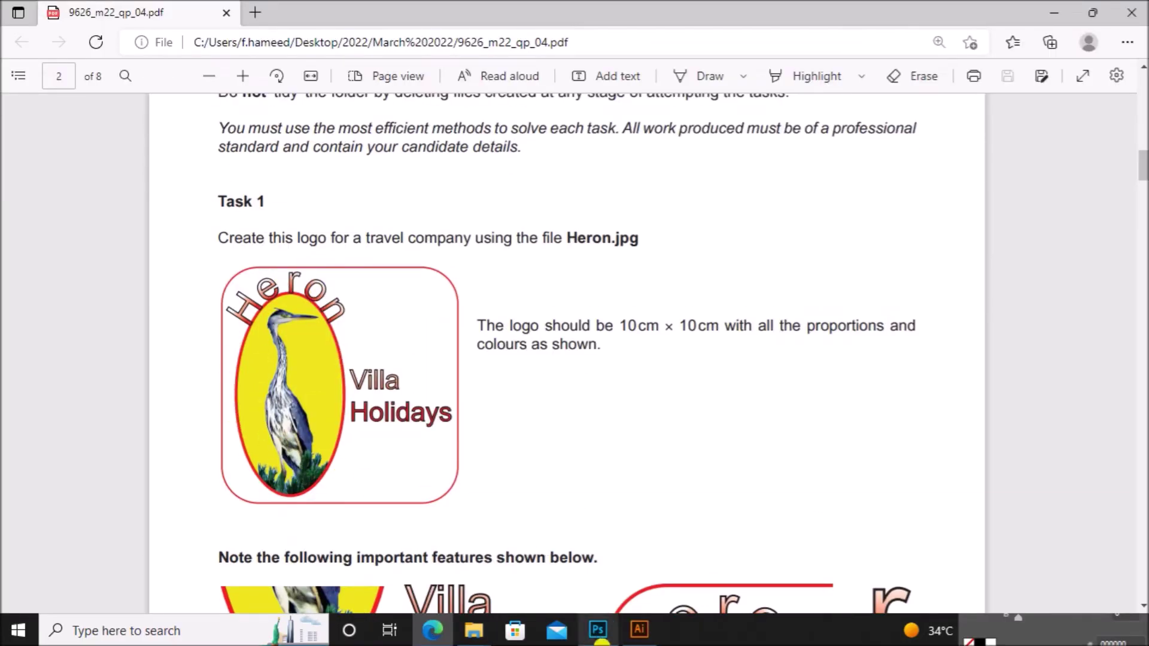
pyautogui.click(639, 630)
# Create a new 1366 × 768 px web document from the Web presets.
pyautogui.click(46, 11)
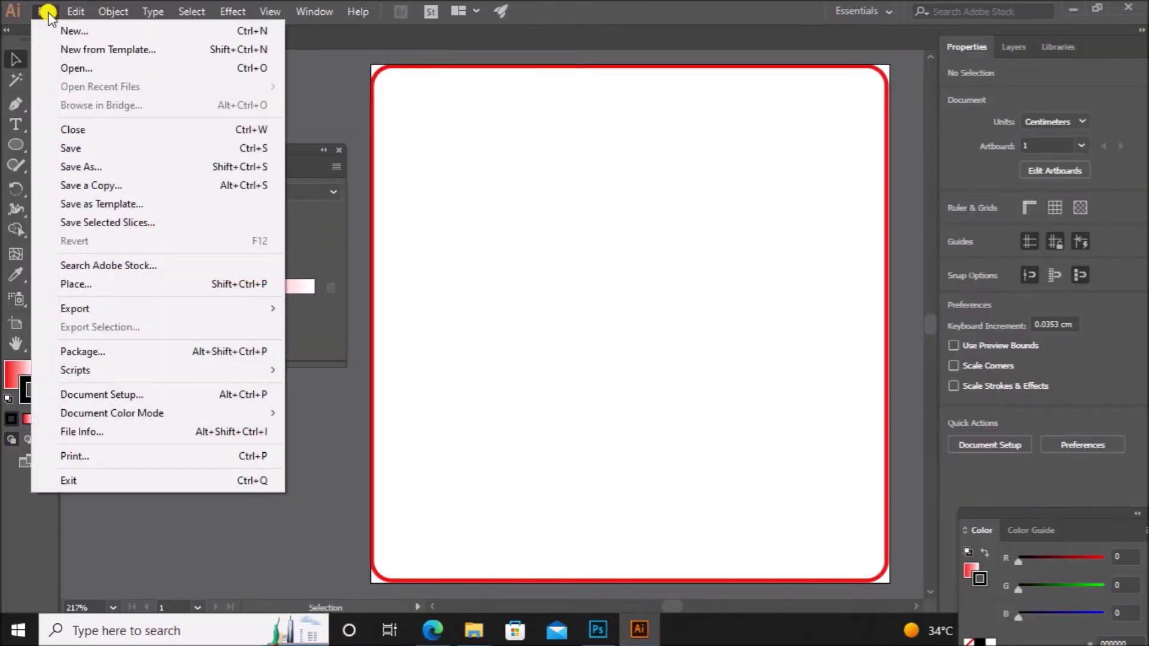
pyautogui.click(81, 37)
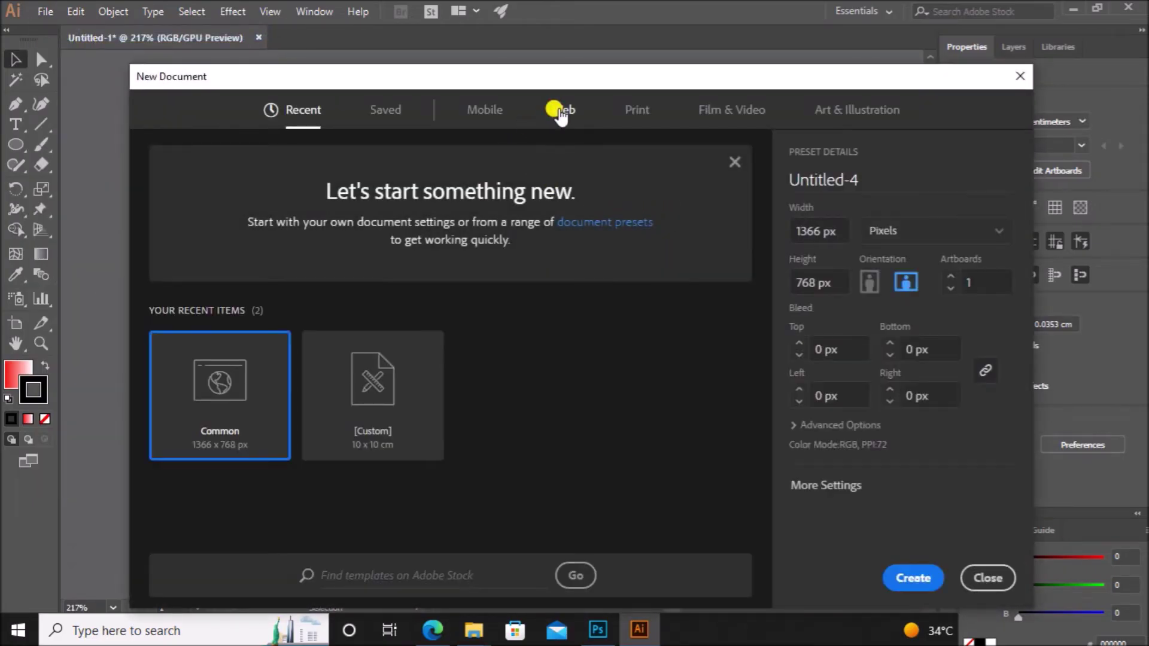
pyautogui.click(560, 110)
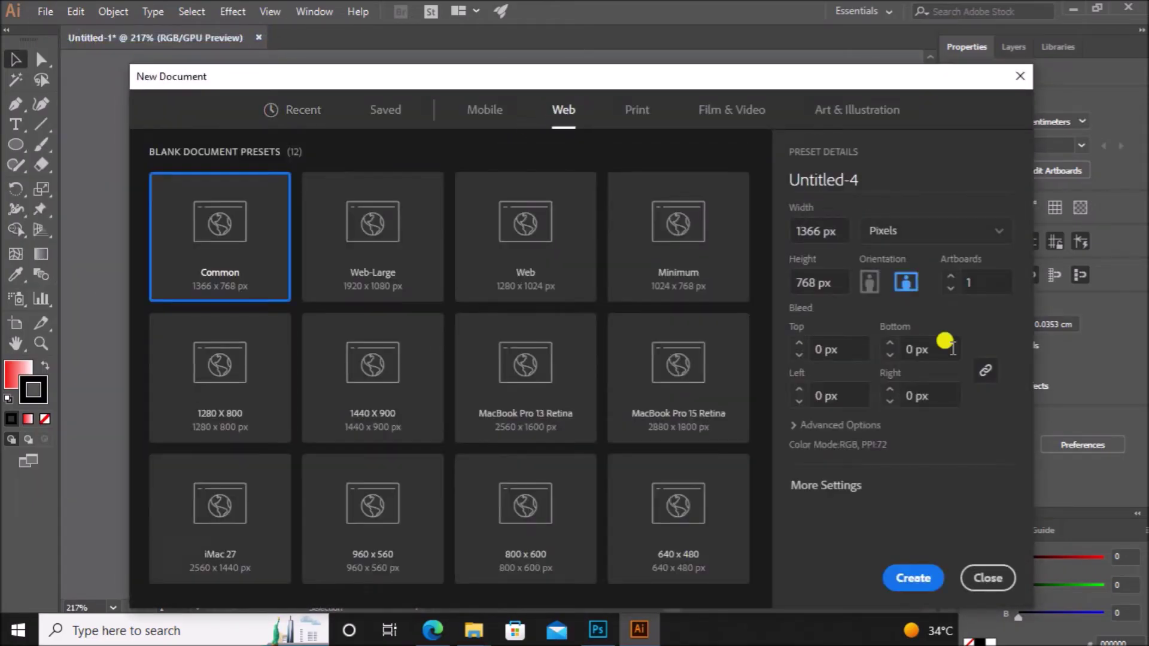
pyautogui.click(916, 578)
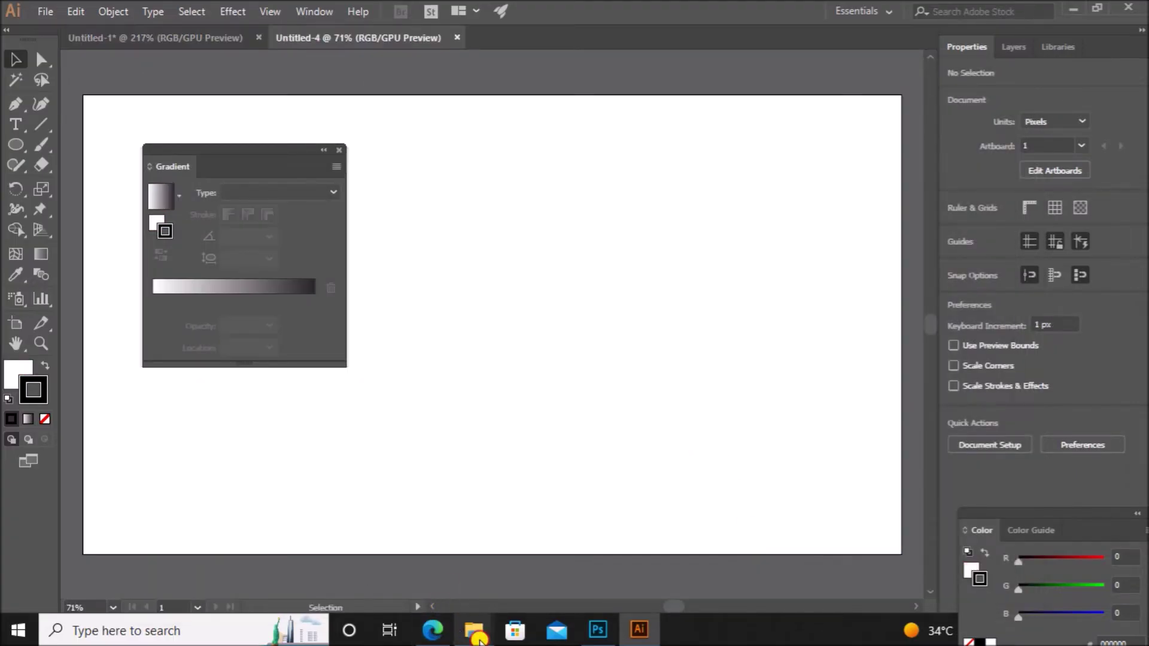
# Drag the Heron1 image from the Examination folder onto the artboard and move it lower.
pyautogui.moveTo(478, 638)
pyautogui.click(508, 572)
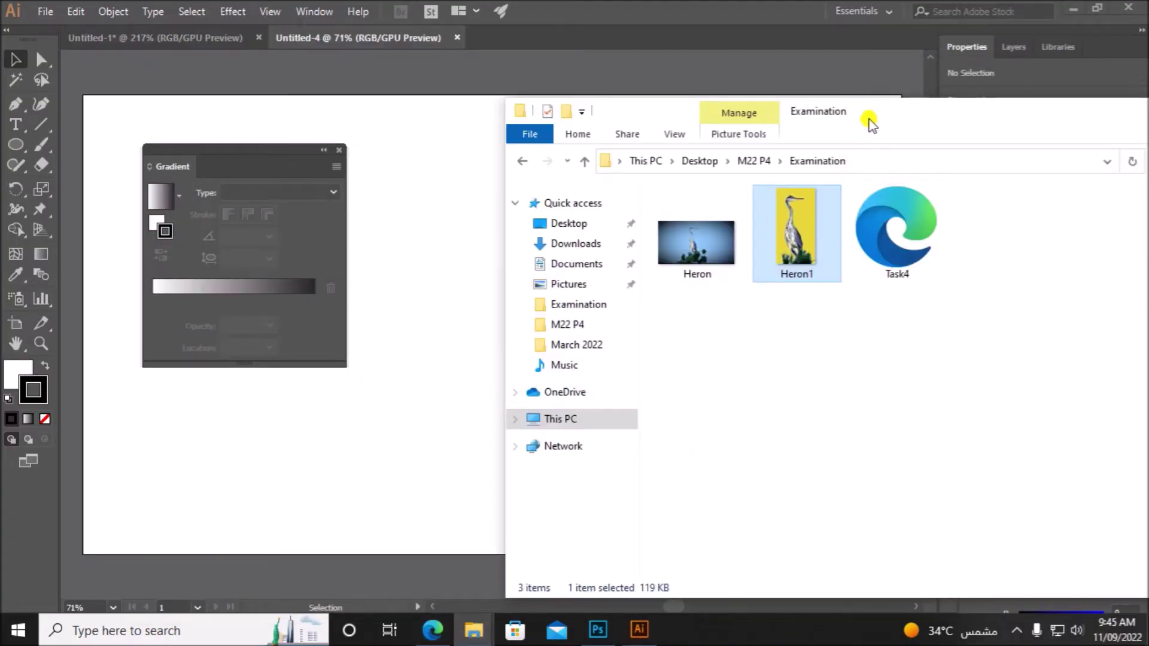
pyautogui.moveTo(868, 123); pyautogui.dragTo(1035, 176)
pyautogui.moveTo(971, 296); pyautogui.dragTo(509, 280)
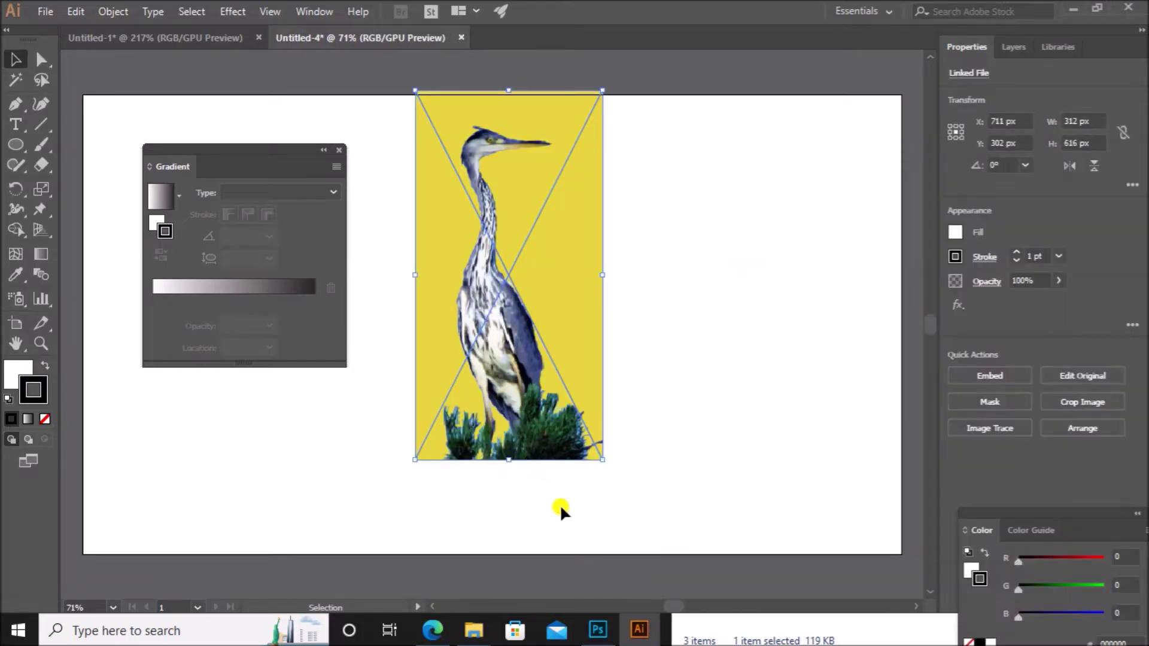
pyautogui.click(721, 425)
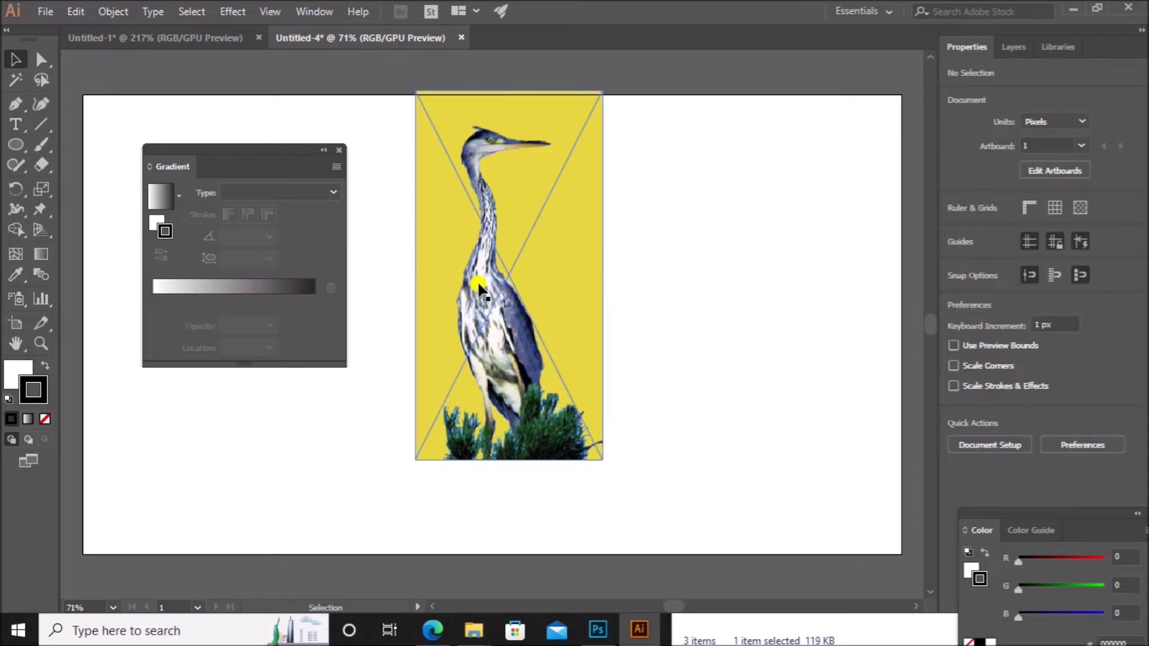
pyautogui.moveTo(583, 308); pyautogui.dragTo(582, 344)
pyautogui.click(648, 339)
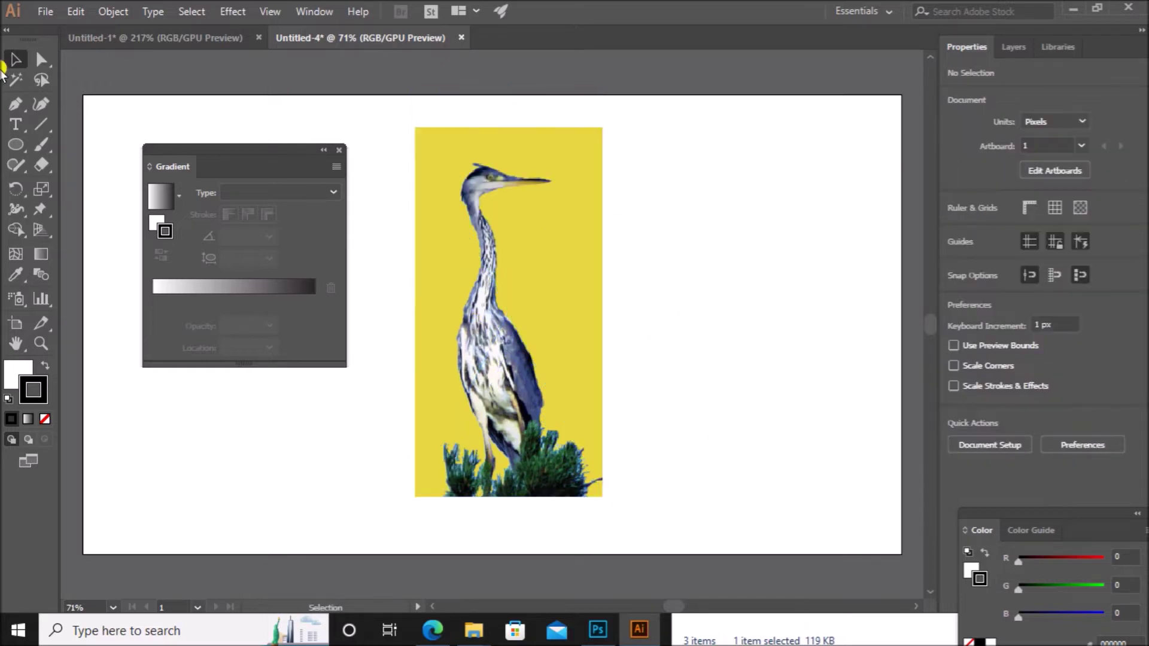
# Draw a tall ellipse over the heron and widen it to 276 px.
pyautogui.click(18, 143)
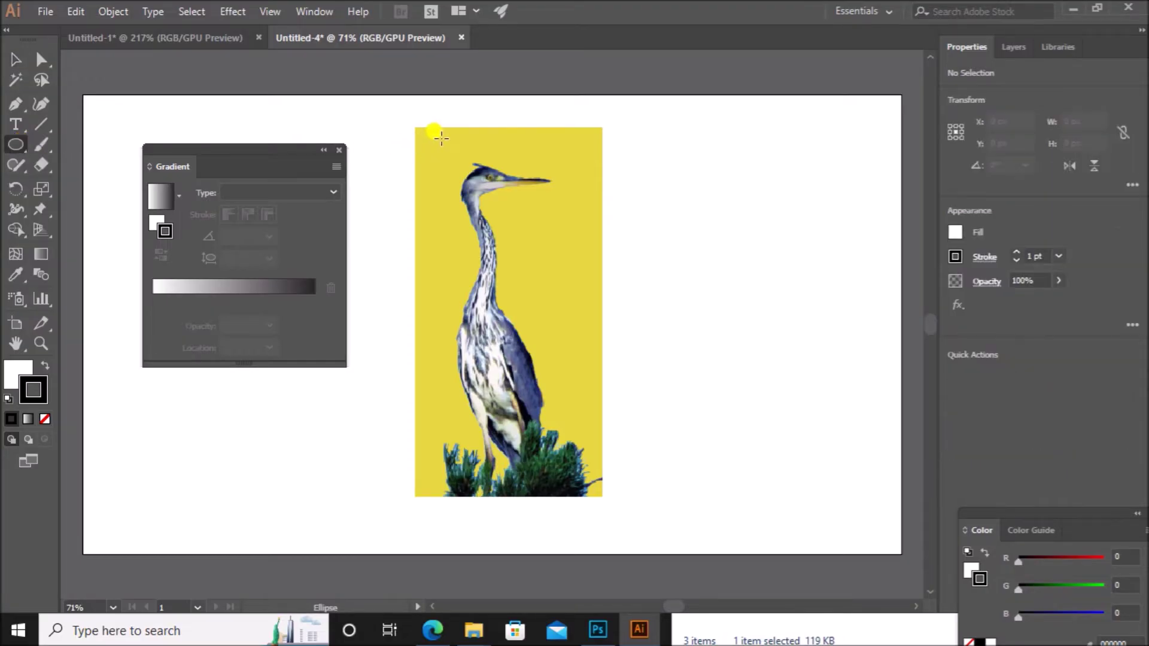
pyautogui.moveTo(441, 139); pyautogui.dragTo(586, 497)
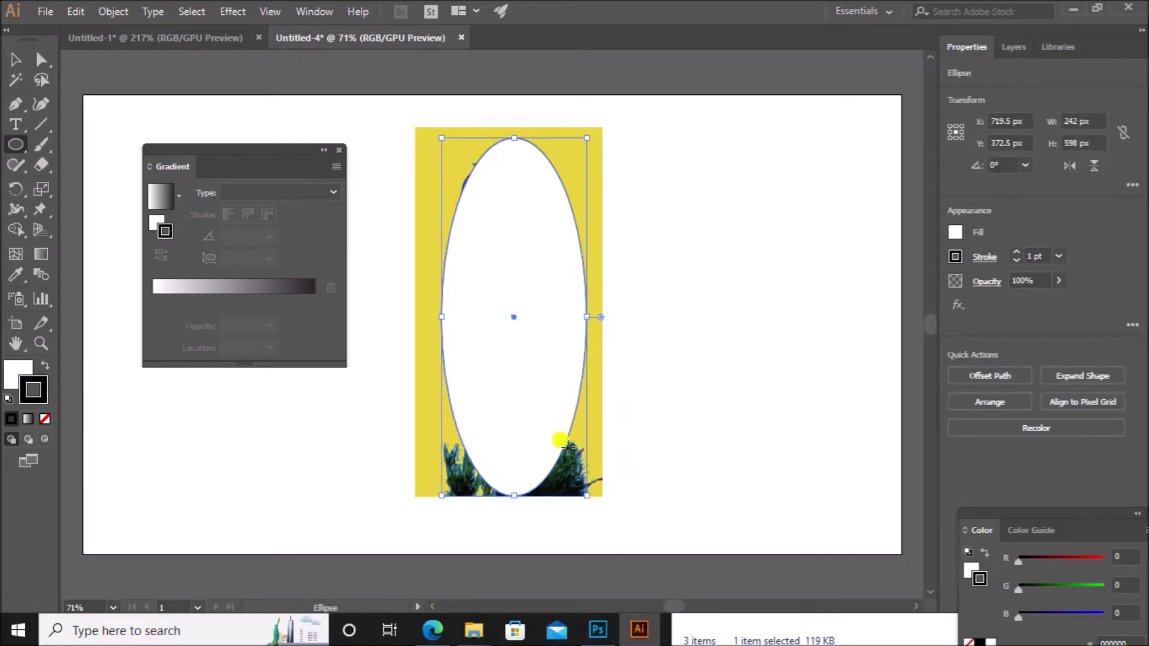
pyautogui.moveTo(440, 318); pyautogui.dragTo(430, 319)
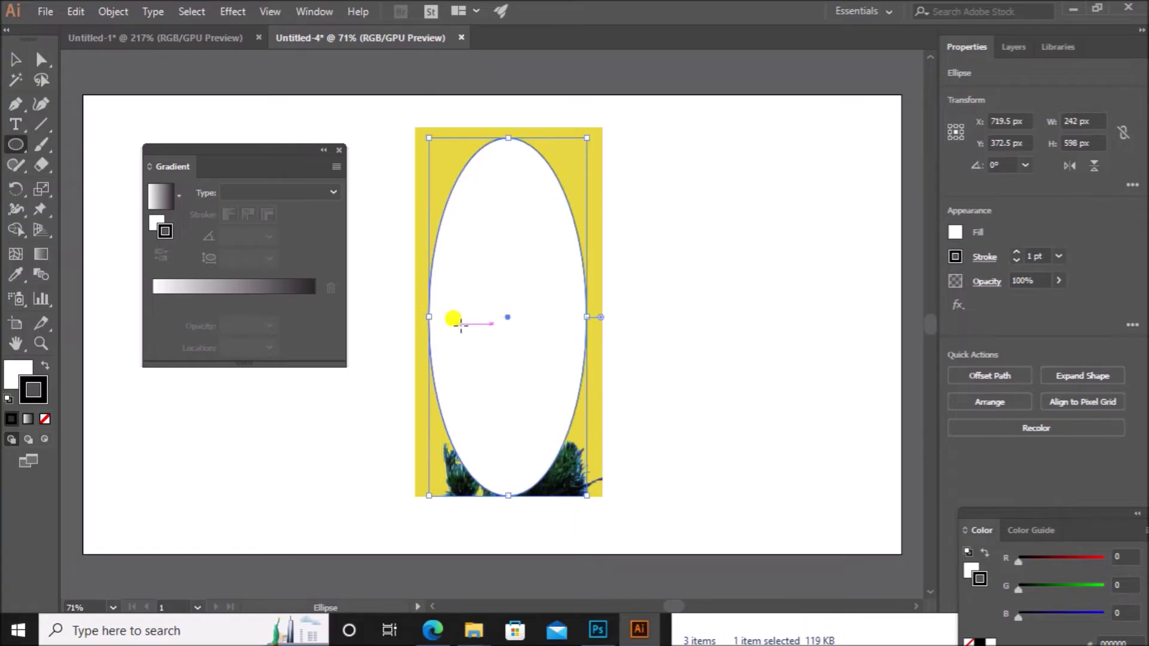
pyautogui.moveTo(590, 317); pyautogui.dragTo(597, 317)
pyautogui.click(678, 321)
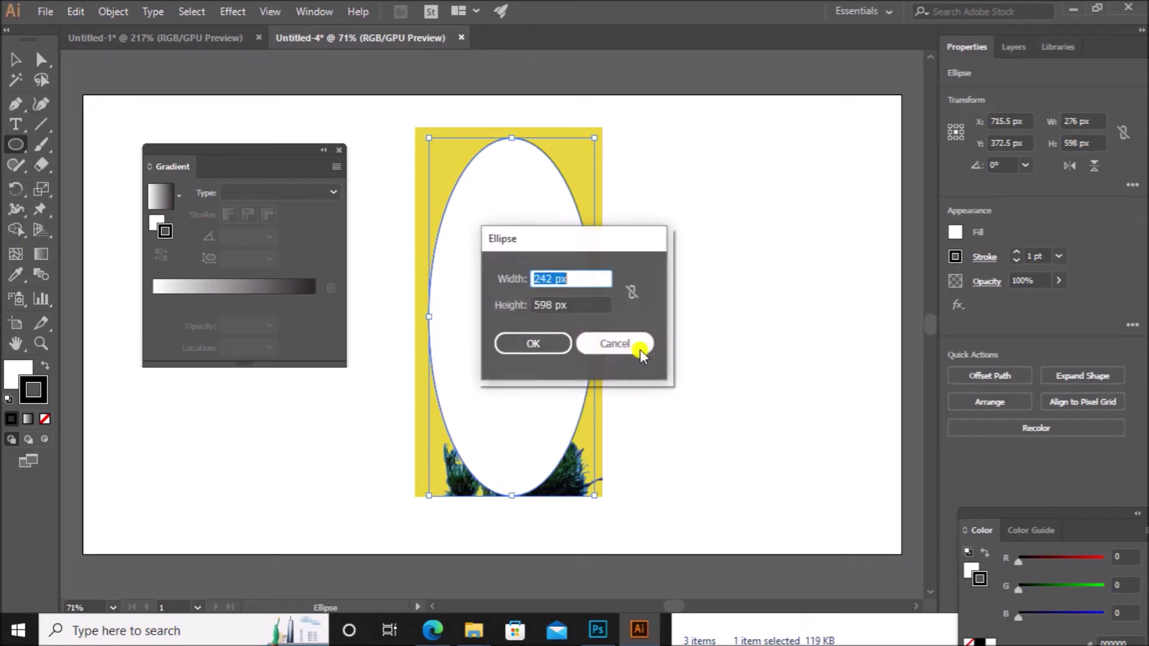
pyautogui.click(624, 345)
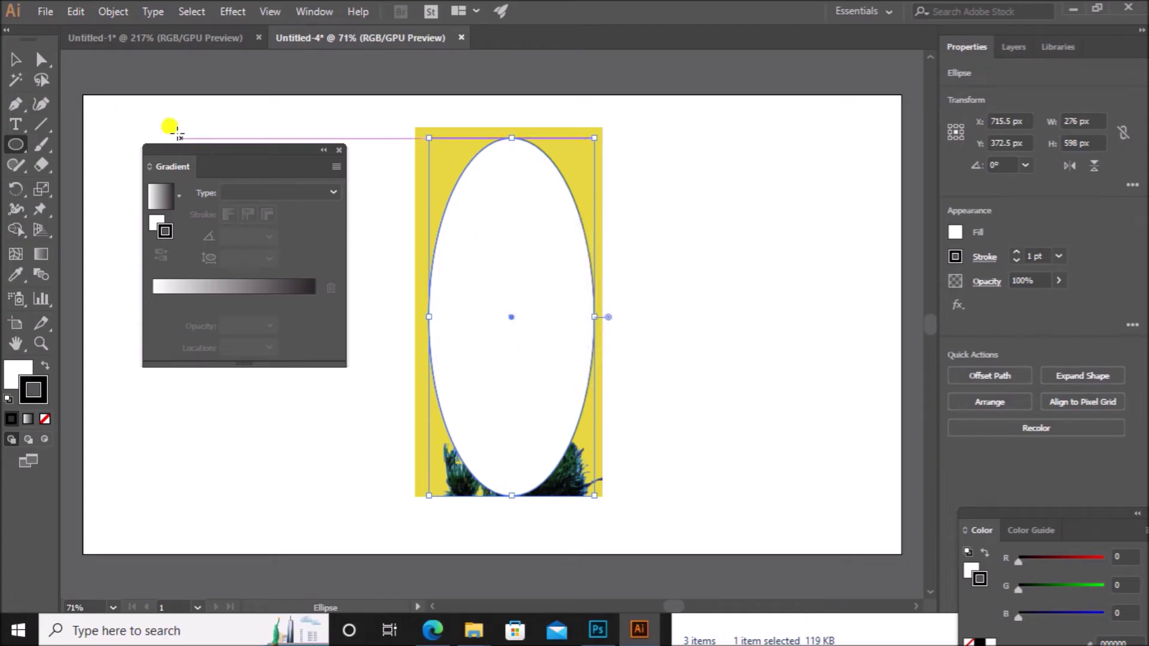
# Remove the ellipse's fill and nudge it slightly left over the heron.
pyautogui.click(15, 59)
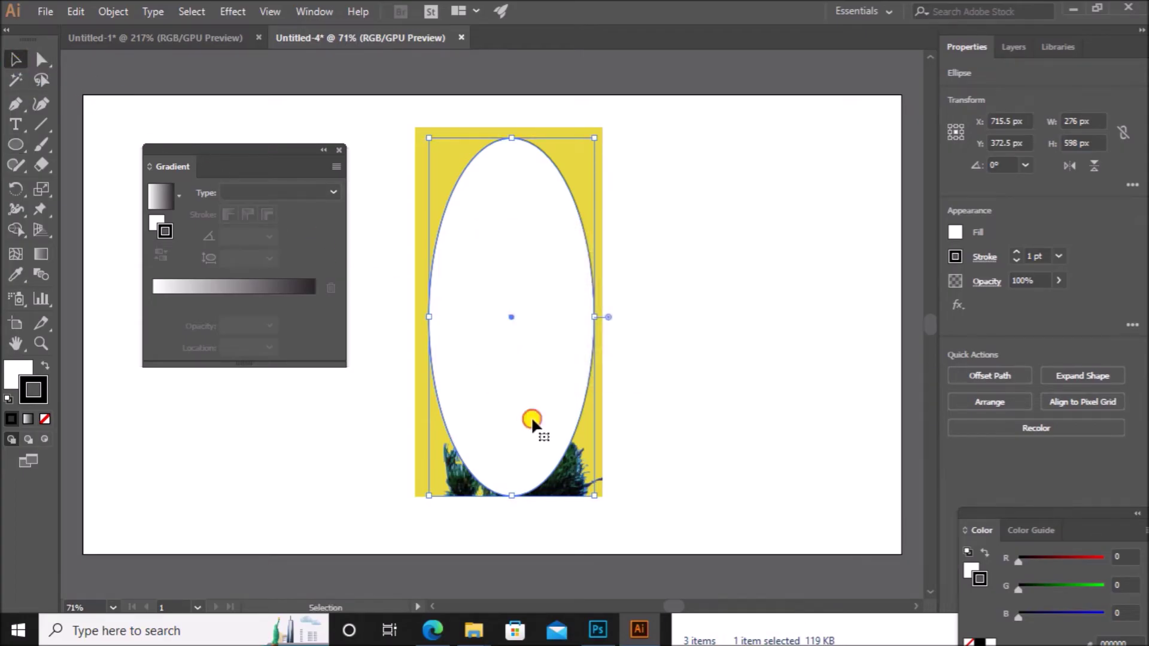
pyautogui.click(15, 374)
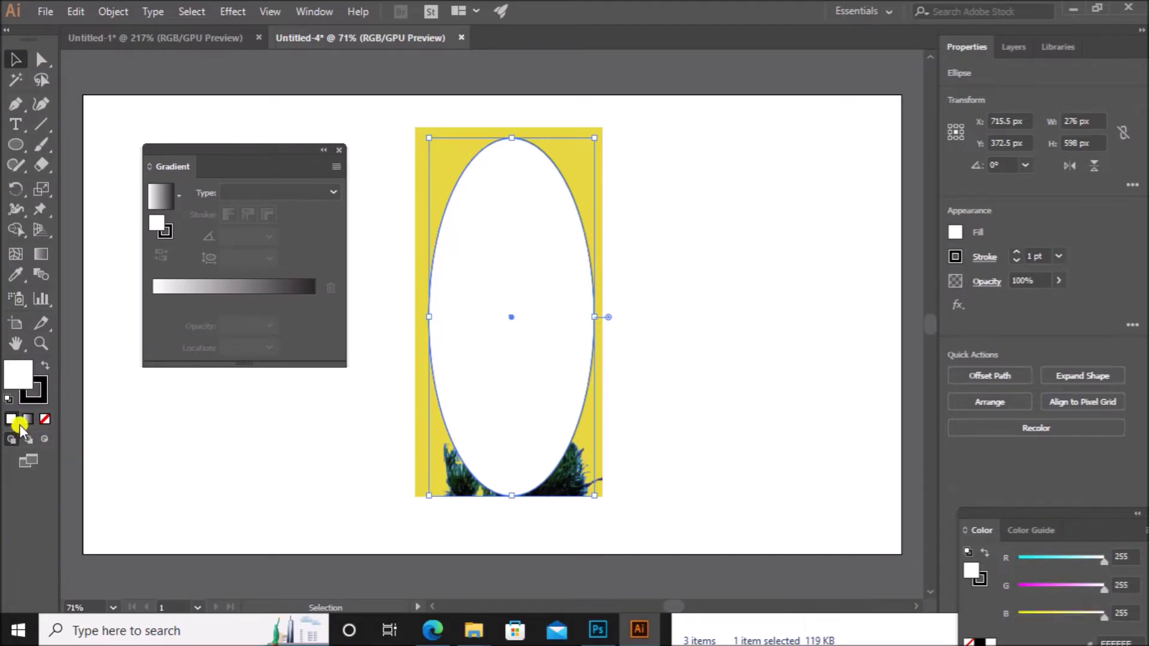
pyautogui.click(45, 419)
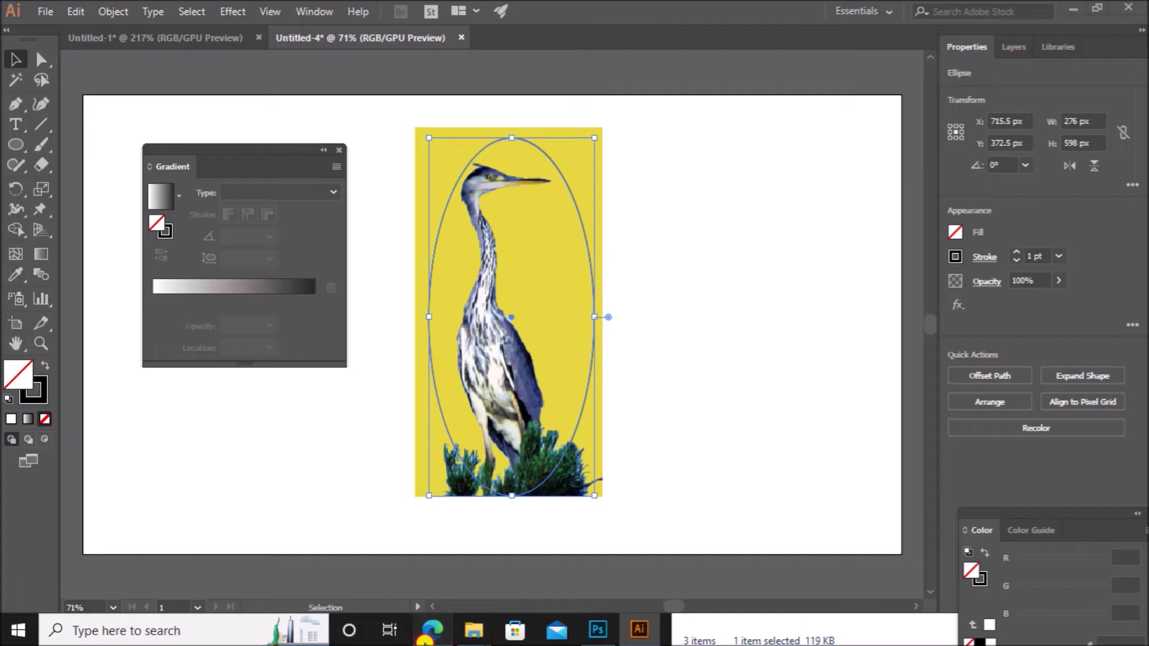
pyautogui.click(432, 629)
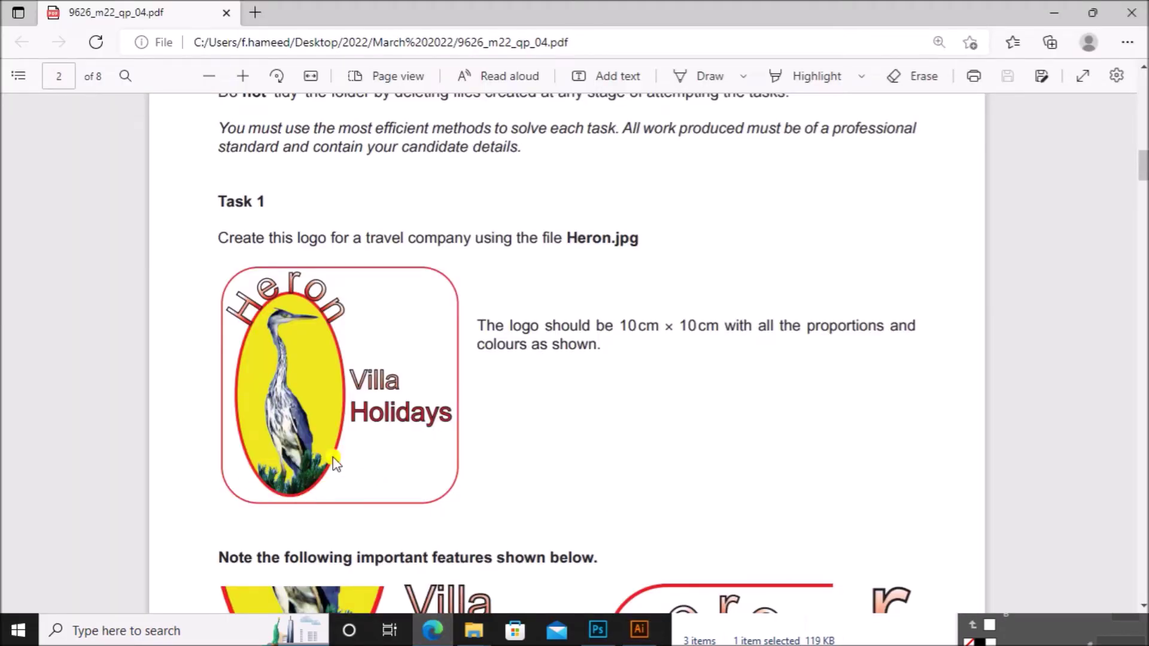
pyautogui.click(639, 630)
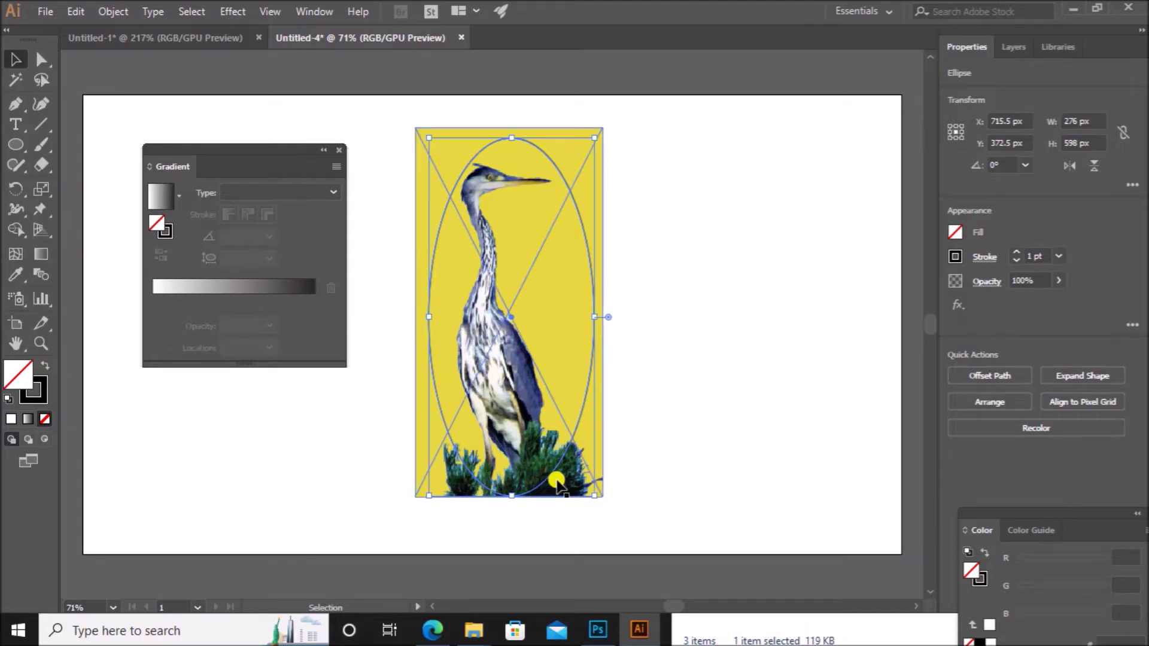
pyautogui.press('Left')
pyautogui.press('Left')
pyautogui.press('Left')
pyautogui.press('Left')
pyautogui.press('Left')
pyautogui.press('Left')
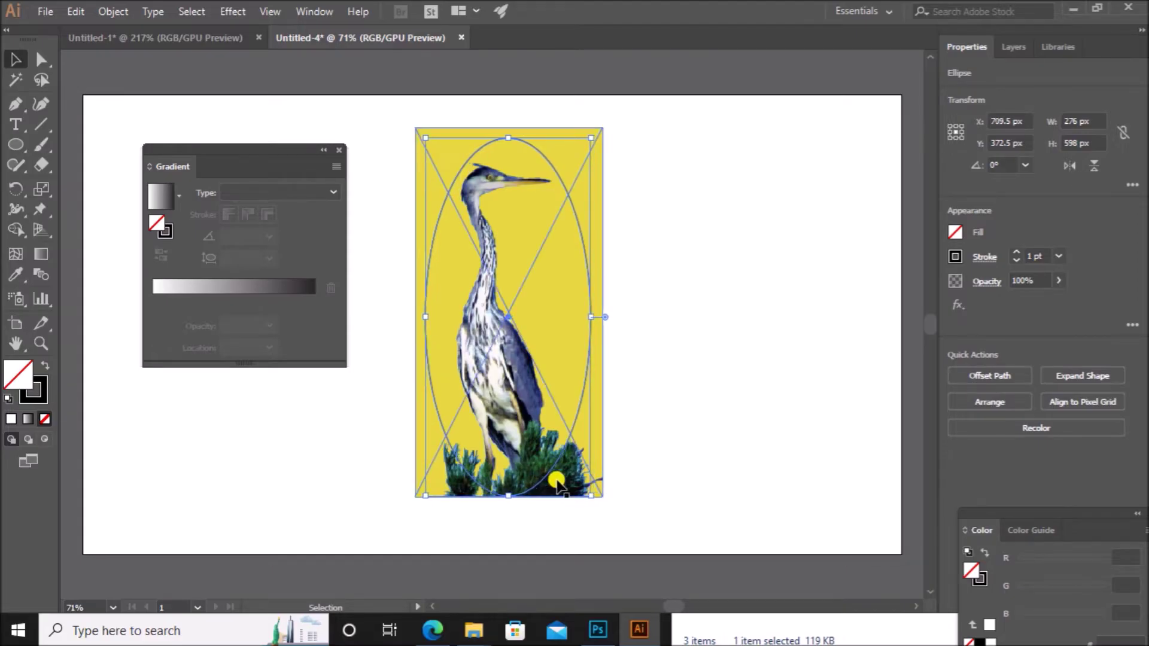
pyautogui.press('Left')
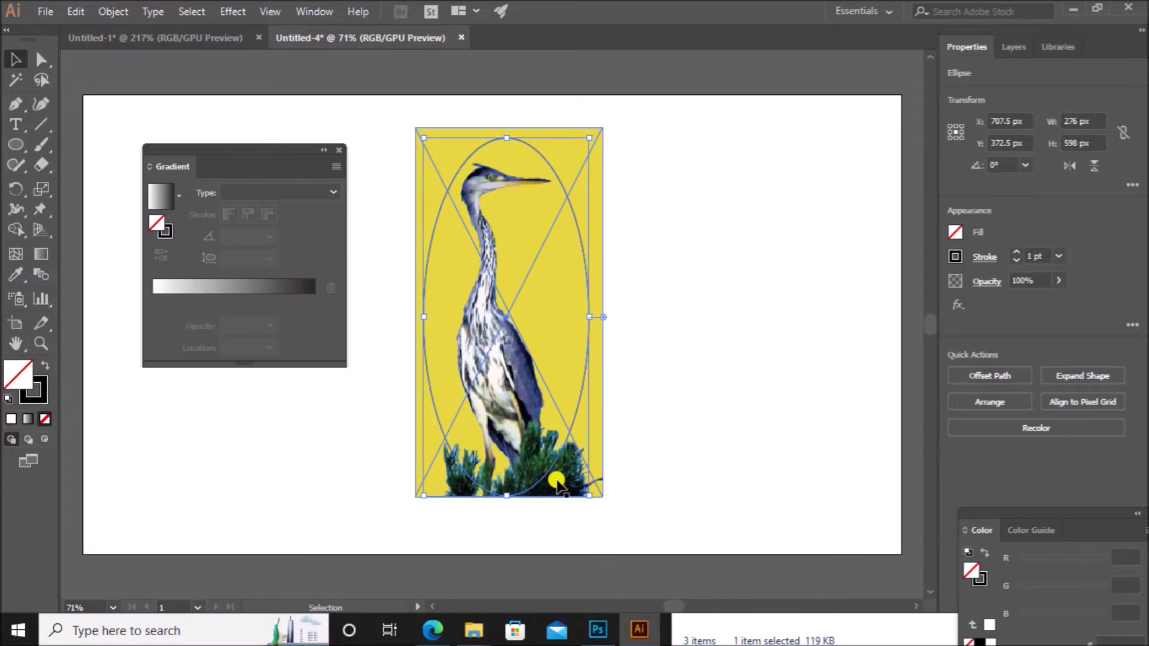
# Select both the heron image and the ellipse together.
pyautogui.click(692, 370)
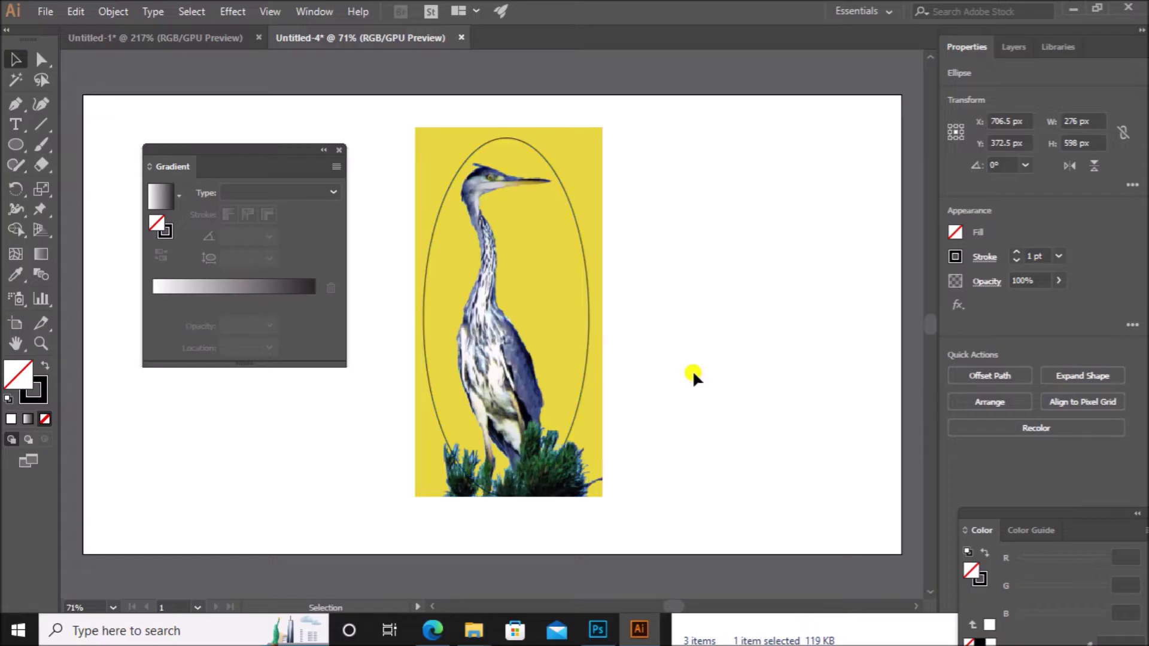
pyautogui.click(580, 376)
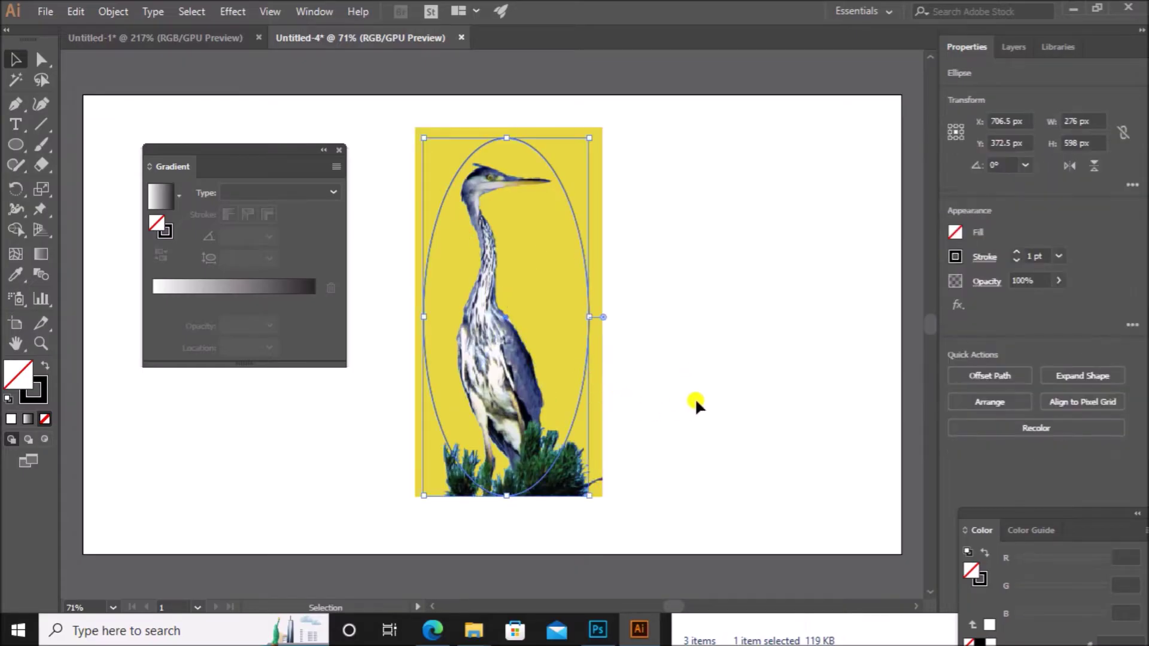
pyautogui.click(693, 400)
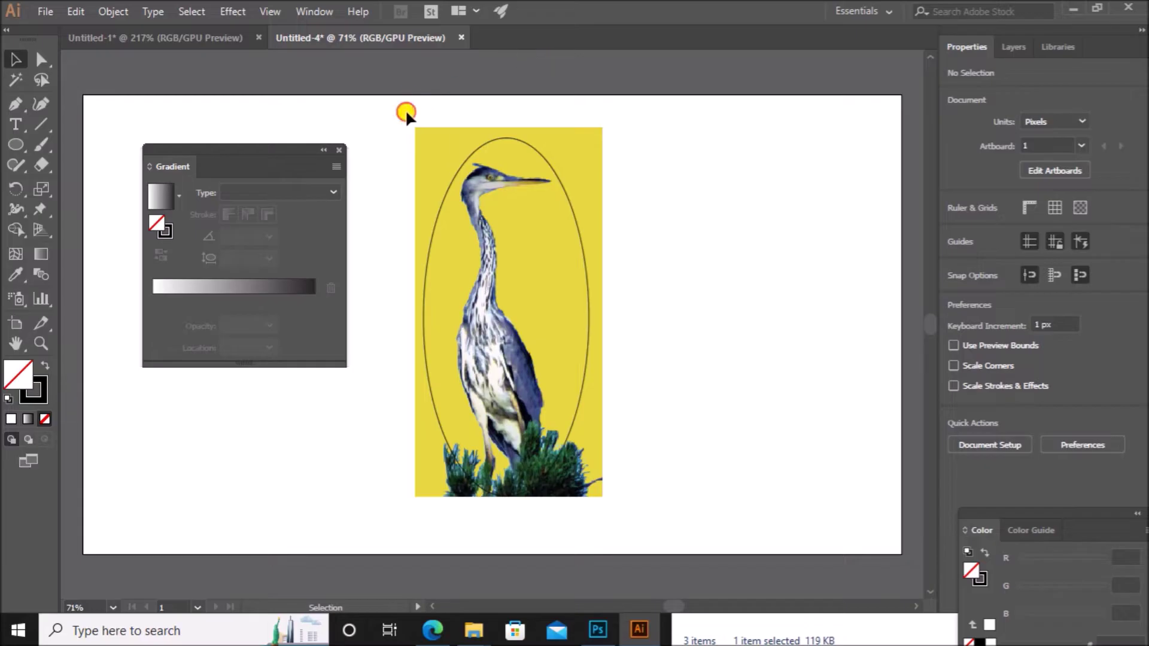
pyautogui.moveTo(405, 109); pyautogui.dragTo(628, 504)
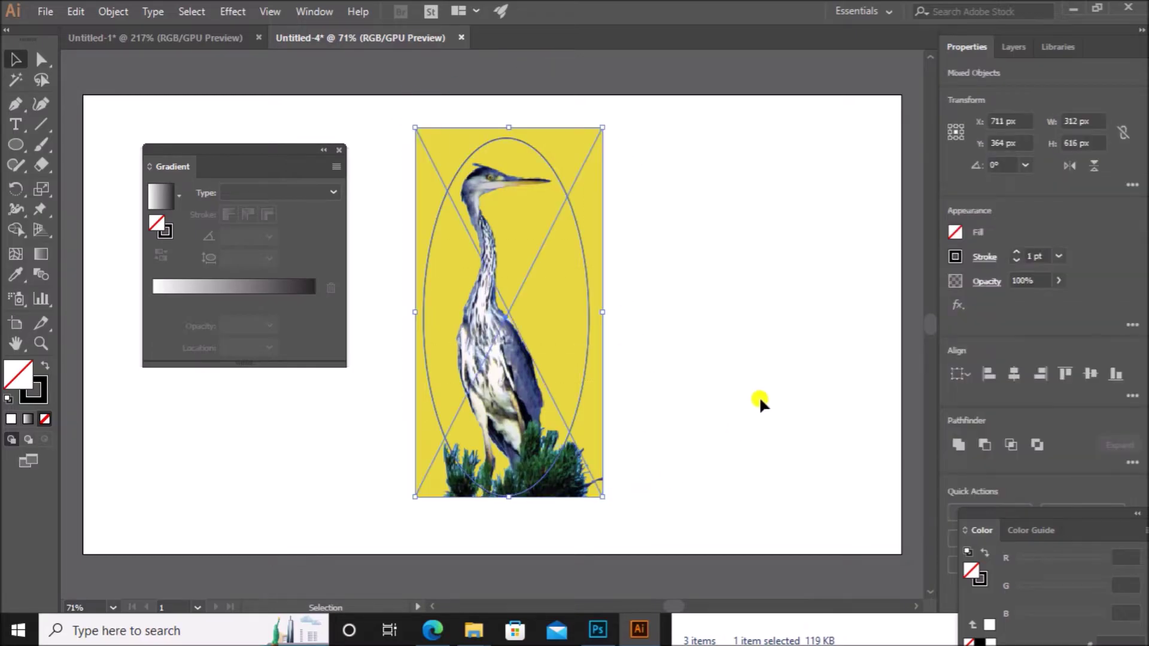
# Clip the heron image to the ellipse and select the clip group.
pyautogui.rightClick(542, 296)
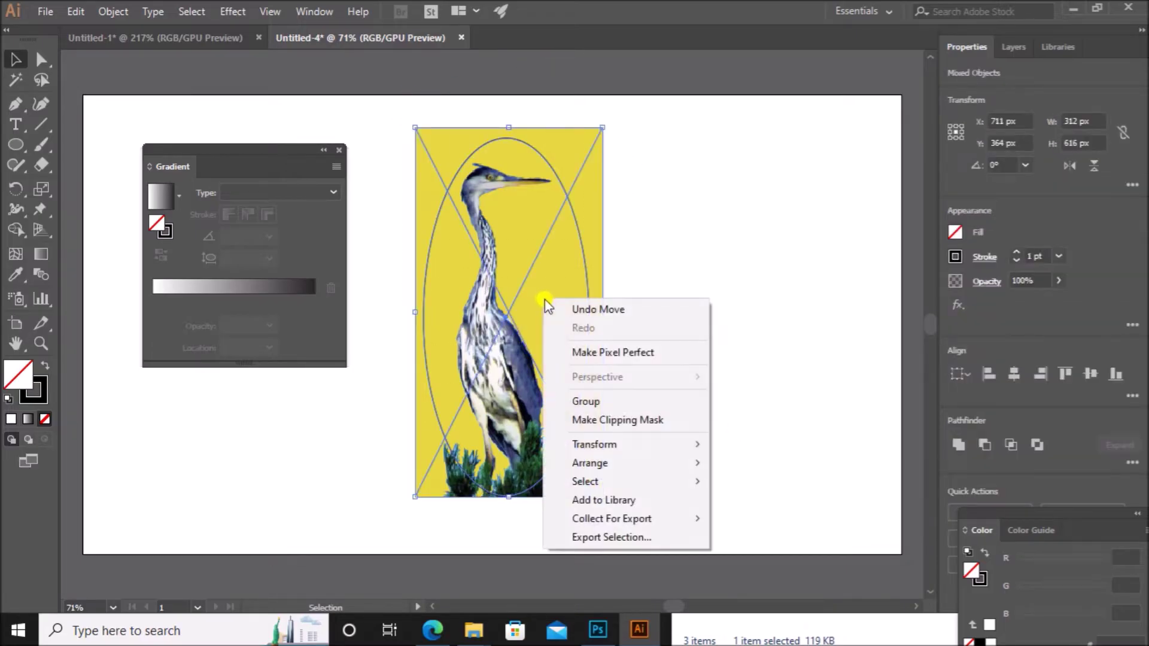
pyautogui.click(629, 421)
pyautogui.click(735, 353)
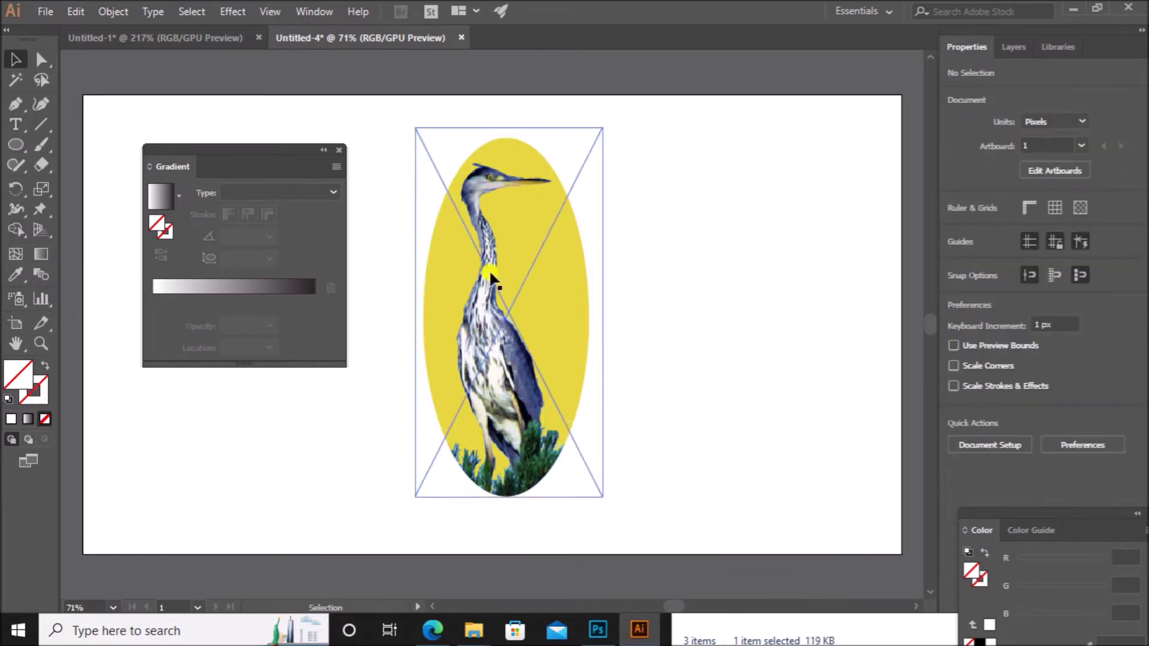
pyautogui.click(562, 299)
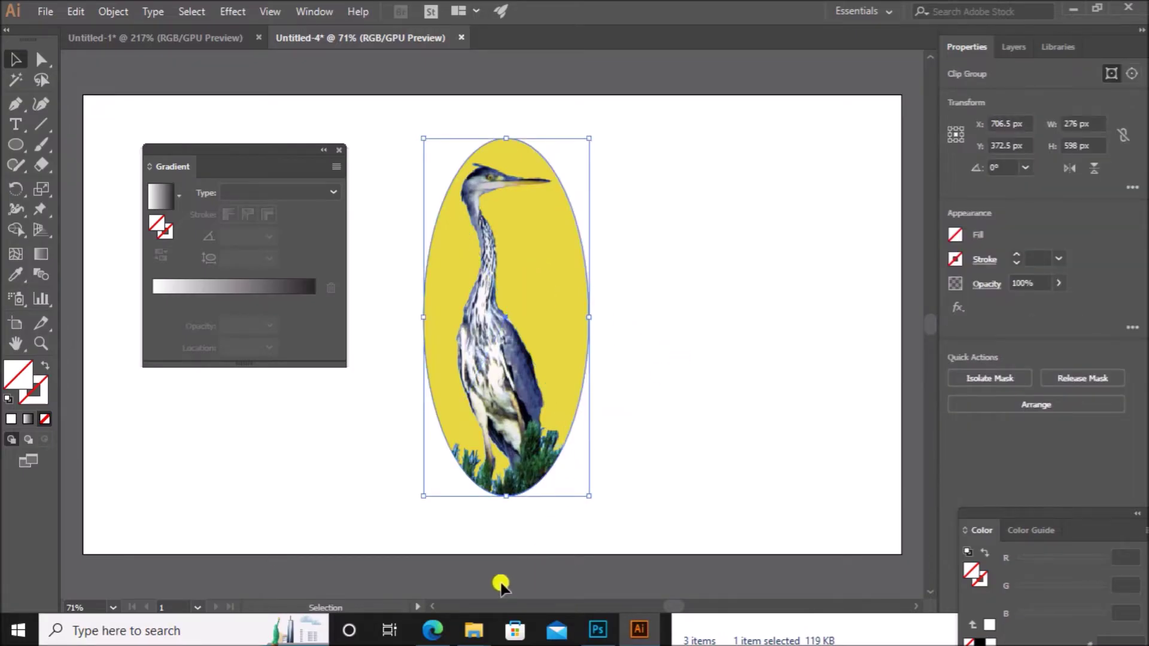
pyautogui.click(432, 630)
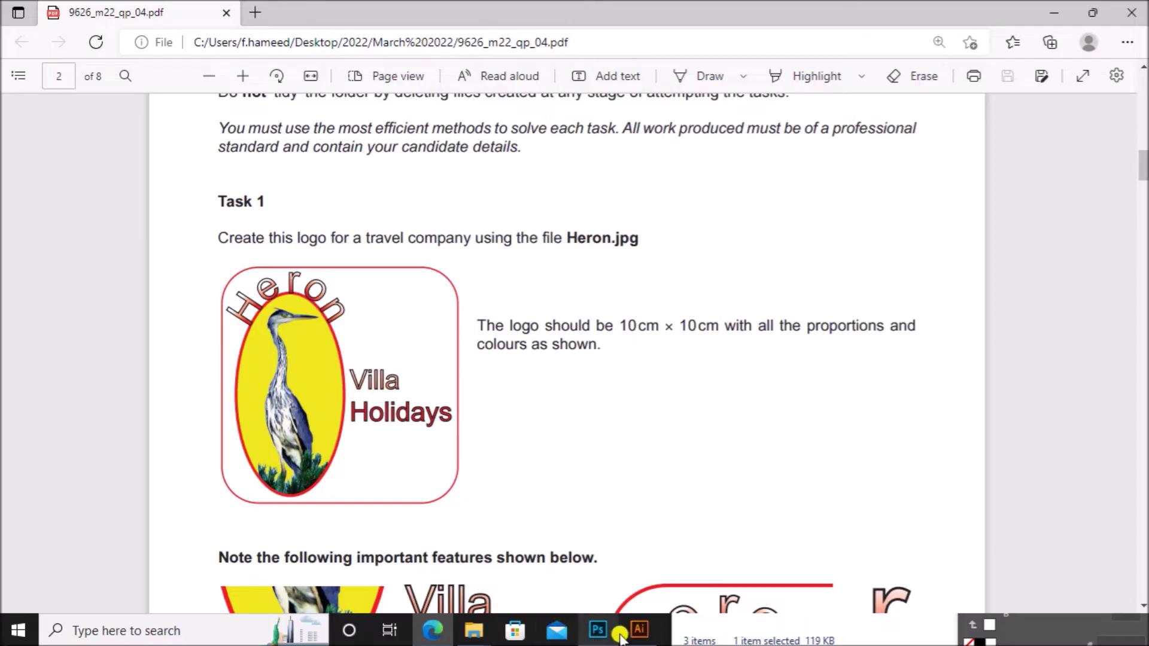
pyautogui.click(639, 630)
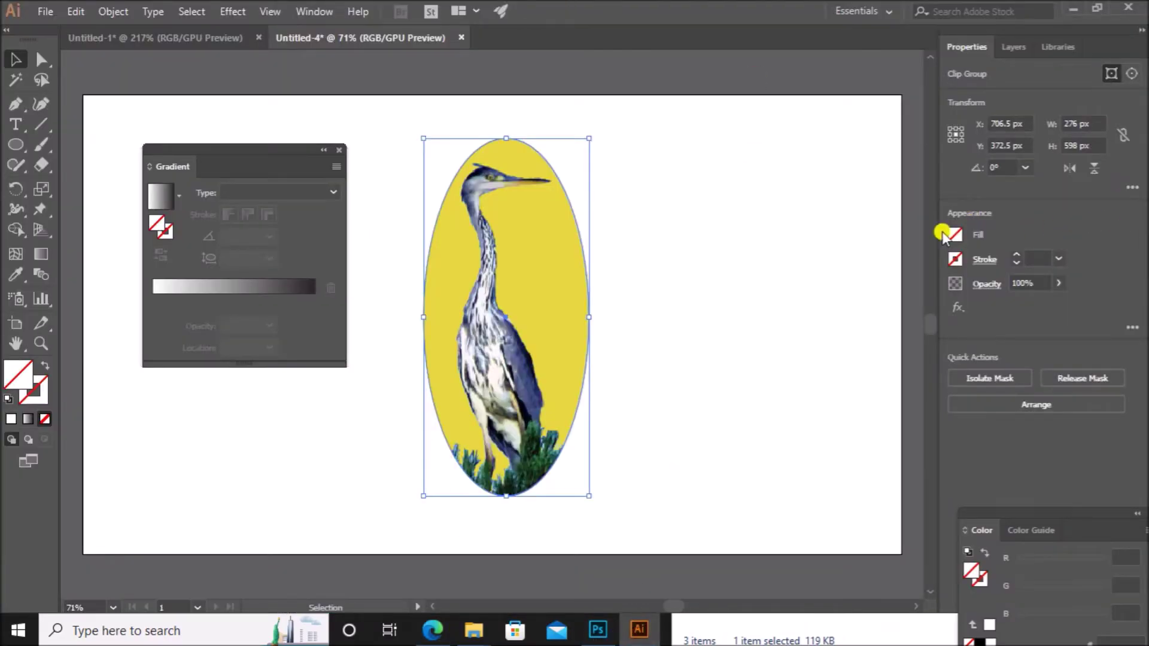
# Give the clip group a red 6 pt outline and scale it to 180.692 × 391.5 px.
pyautogui.click(955, 259)
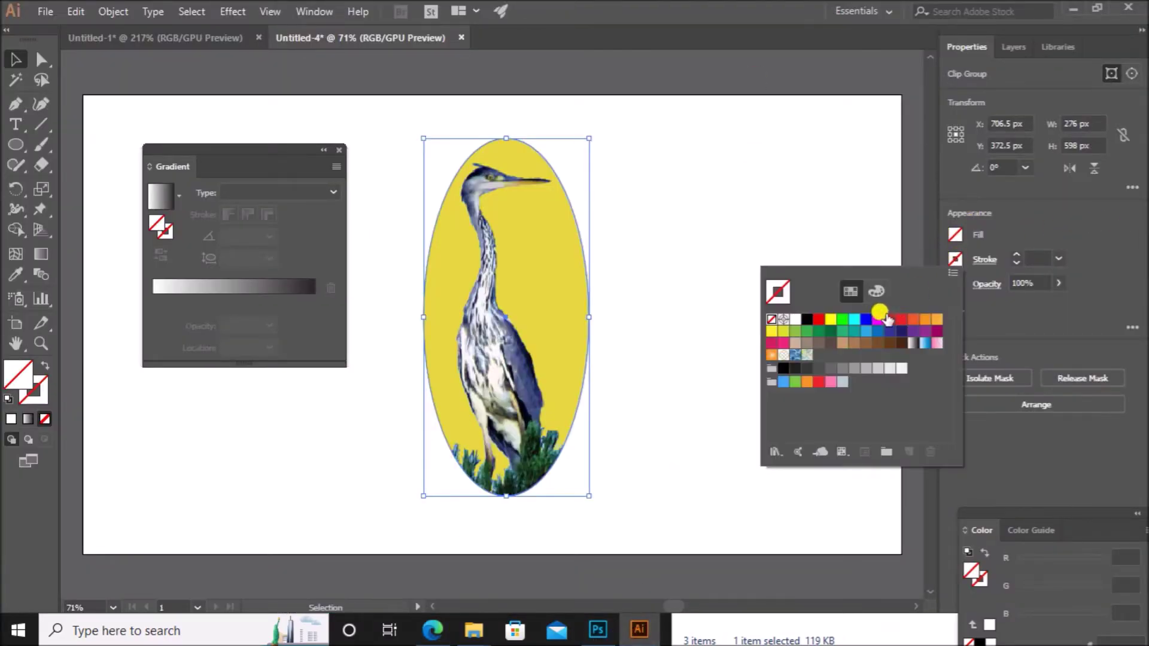
pyautogui.click(819, 319)
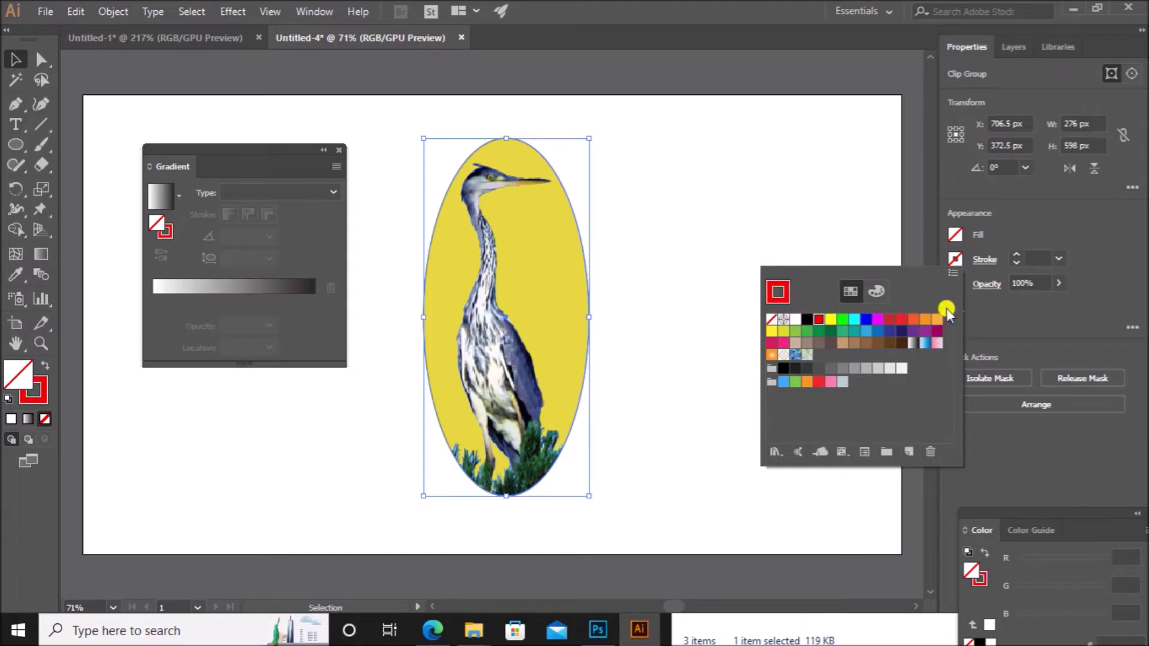
pyautogui.click(1018, 256)
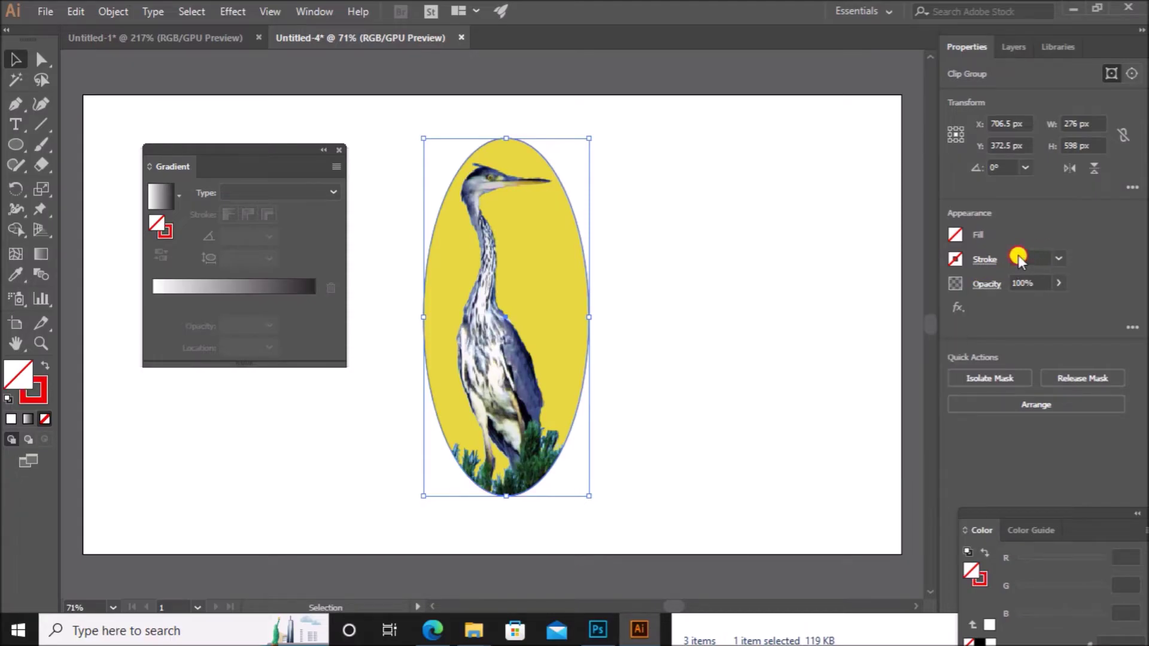
pyautogui.click(1016, 255)
pyautogui.click(1017, 255)
pyautogui.click(1016, 255)
pyautogui.click(1017, 255)
pyautogui.click(1017, 255)
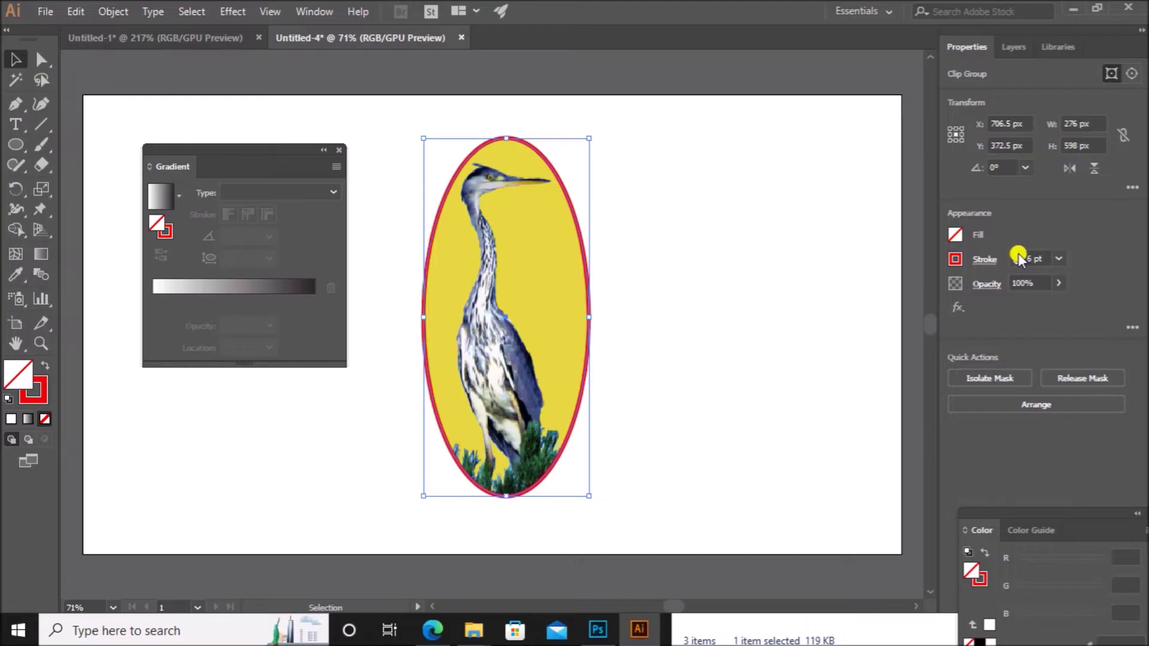
pyautogui.click(851, 290)
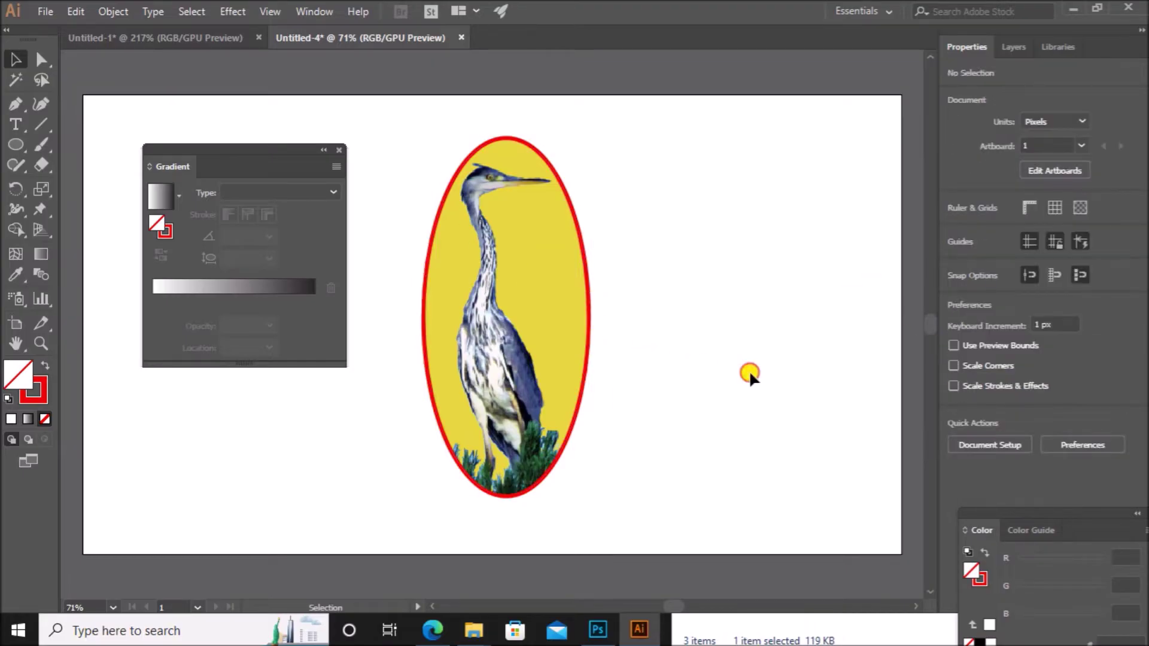
pyautogui.click(577, 341)
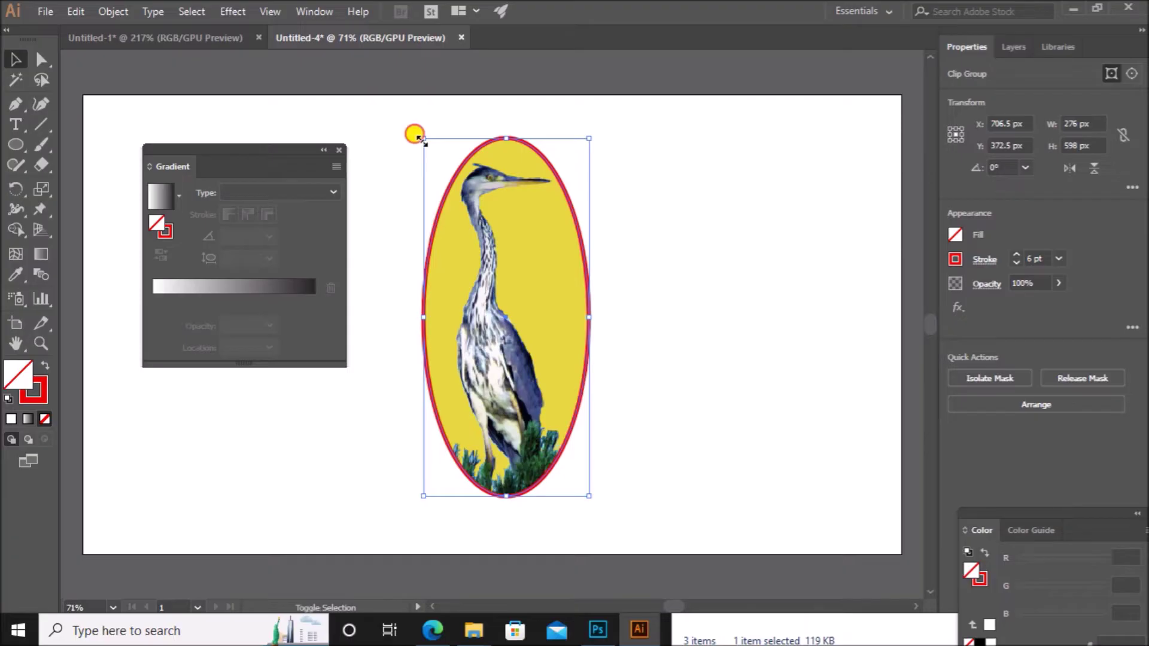
pyautogui.moveTo(420, 140); pyautogui.dragTo(487, 257)
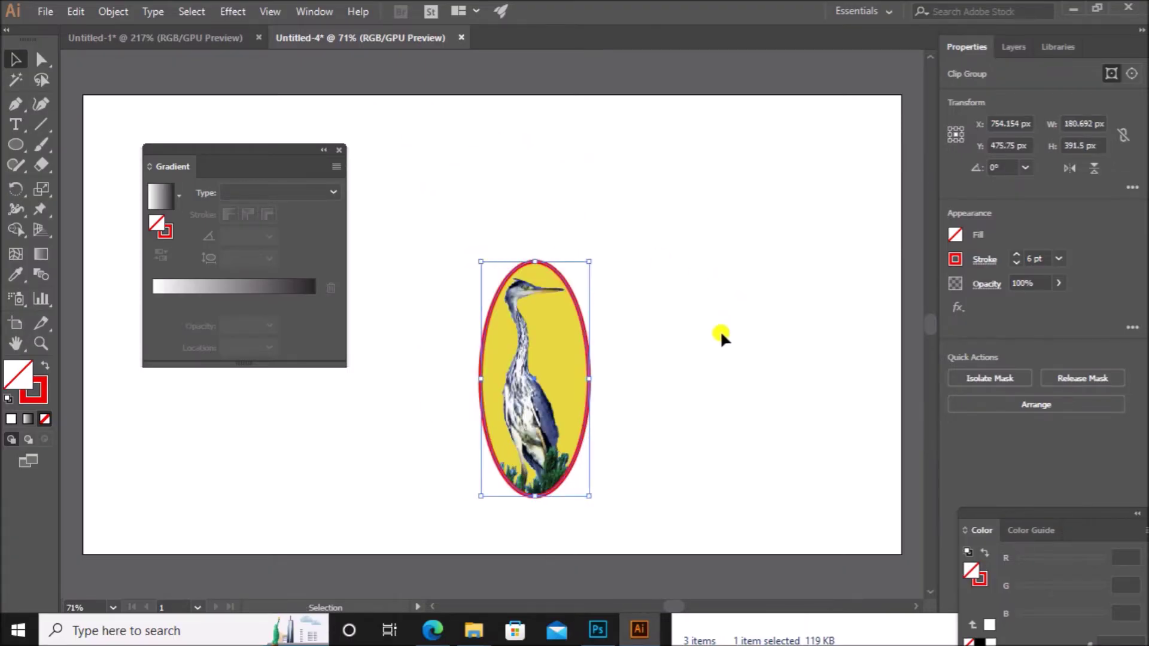
# Paste the heron oval into the Untitled-1 logo and shrink it onto the square's left side.
pyautogui.click(659, 377)
pyautogui.click(573, 416)
pyautogui.press('a')
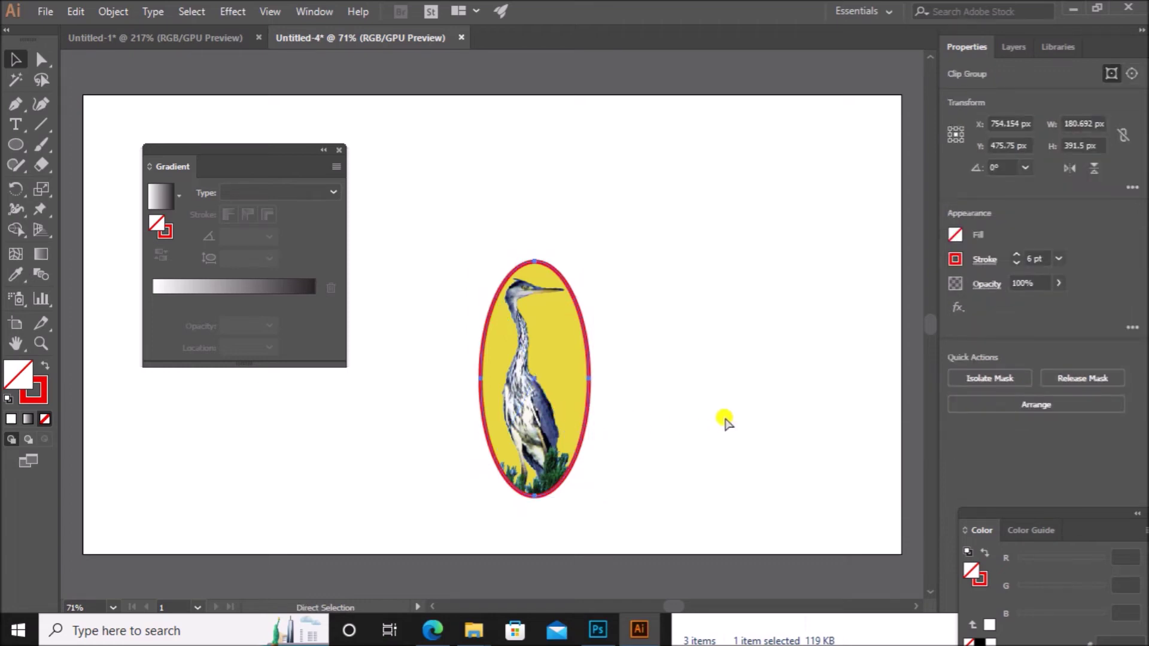
pyautogui.press('v')
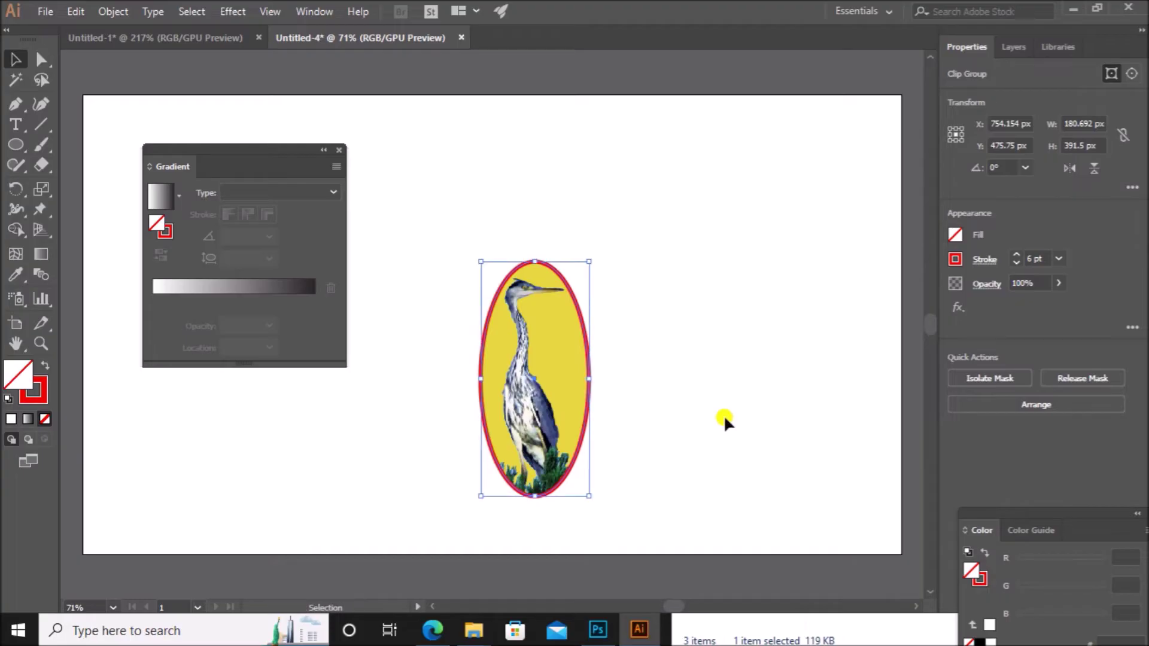
pyautogui.click(189, 37)
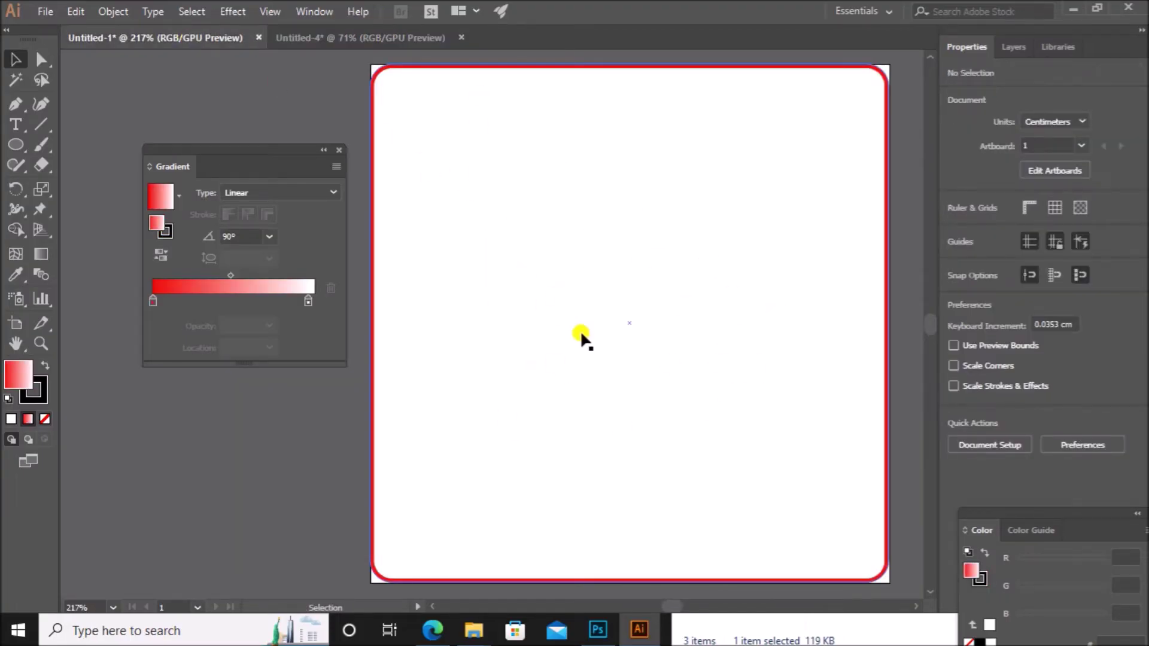
pyautogui.hotkey('ctrl', 'v')
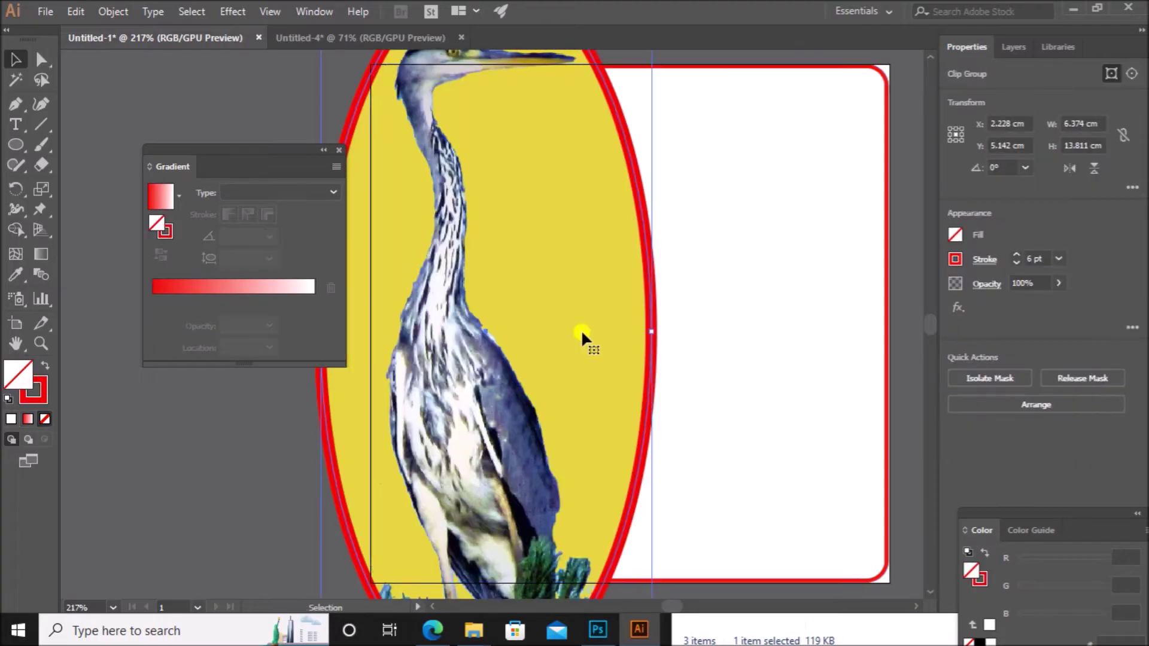
pyautogui.moveTo(581, 250); pyautogui.dragTo(639, 306)
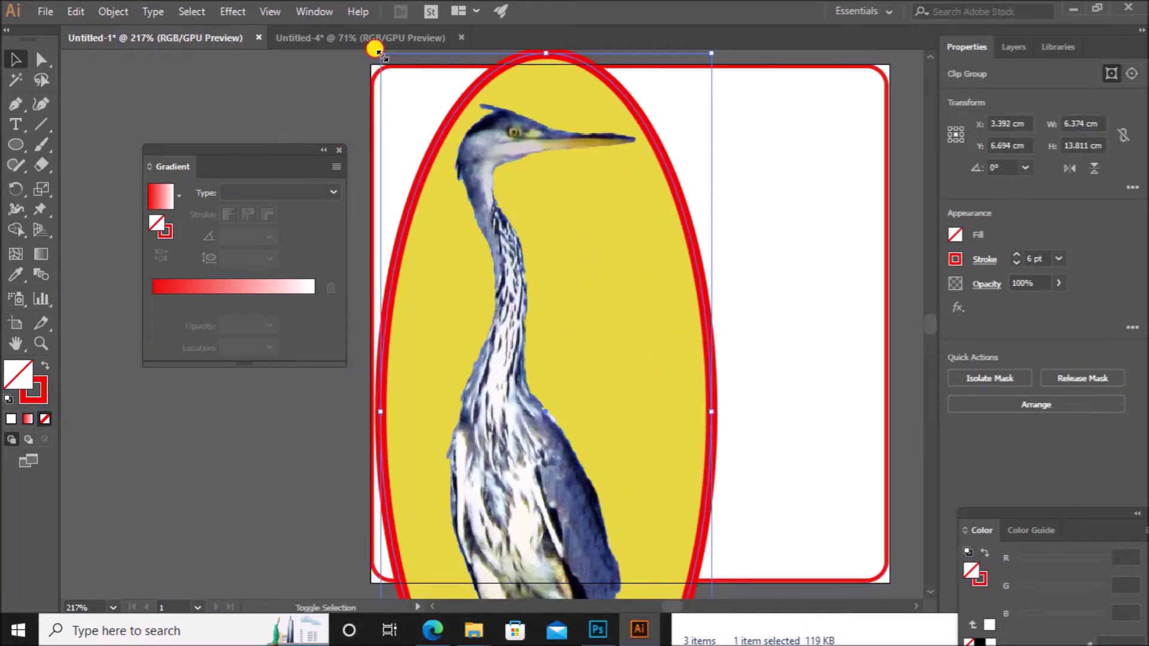
pyautogui.moveTo(377, 51); pyautogui.dragTo(566, 444)
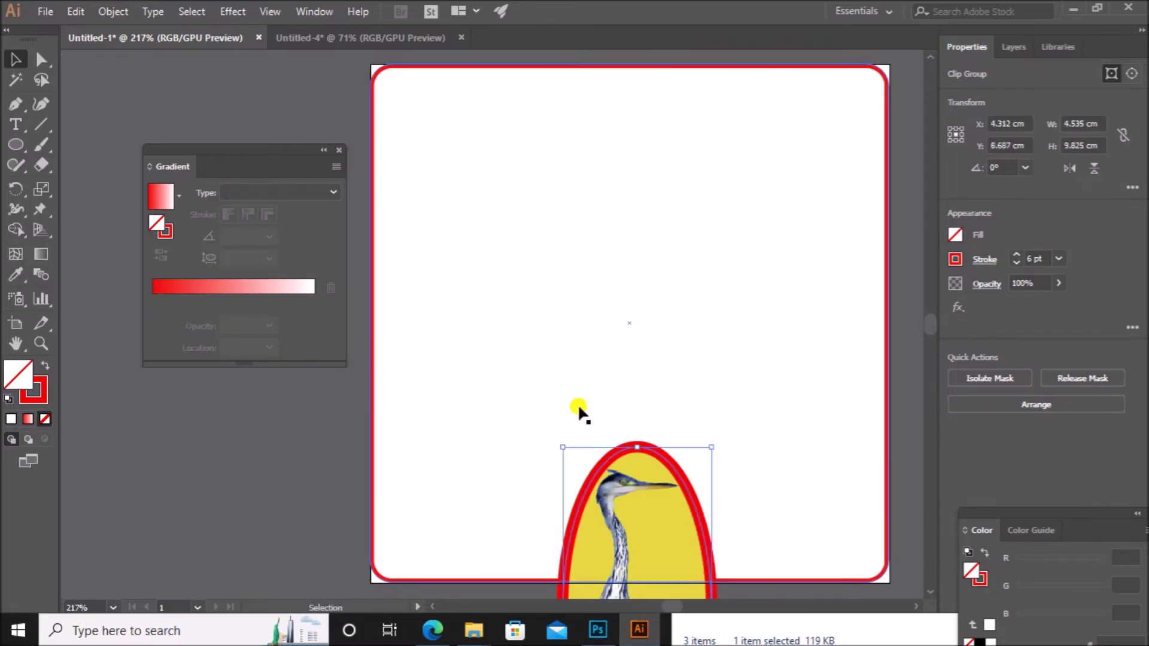
pyautogui.moveTo(635, 514); pyautogui.dragTo(480, 249)
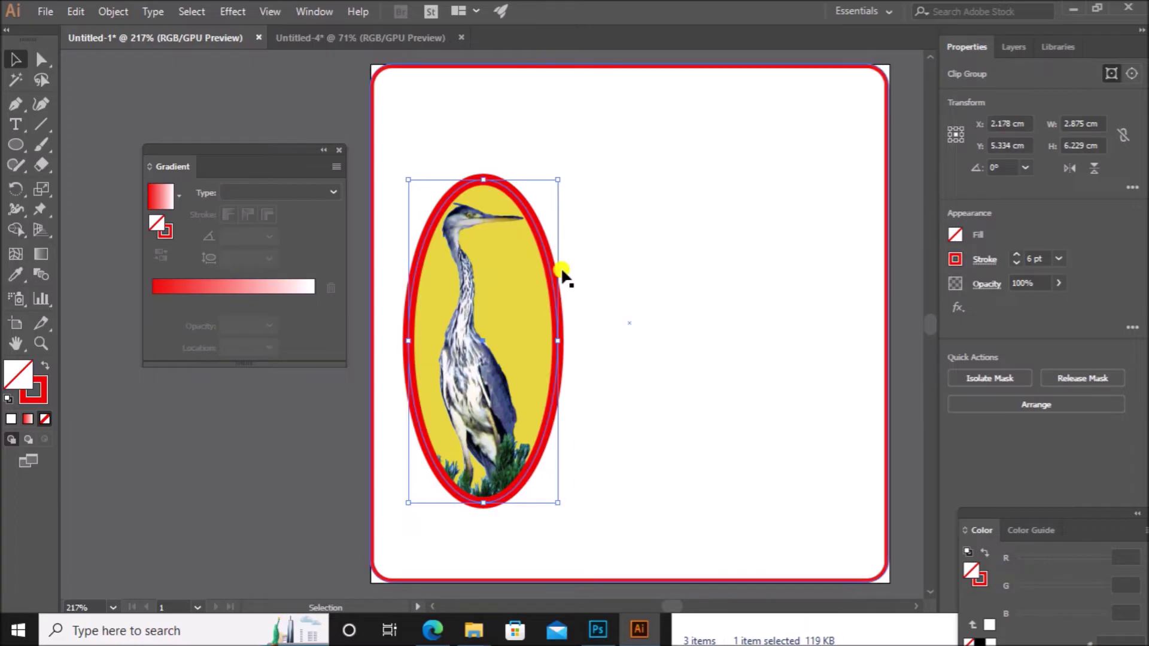
pyautogui.click(633, 311)
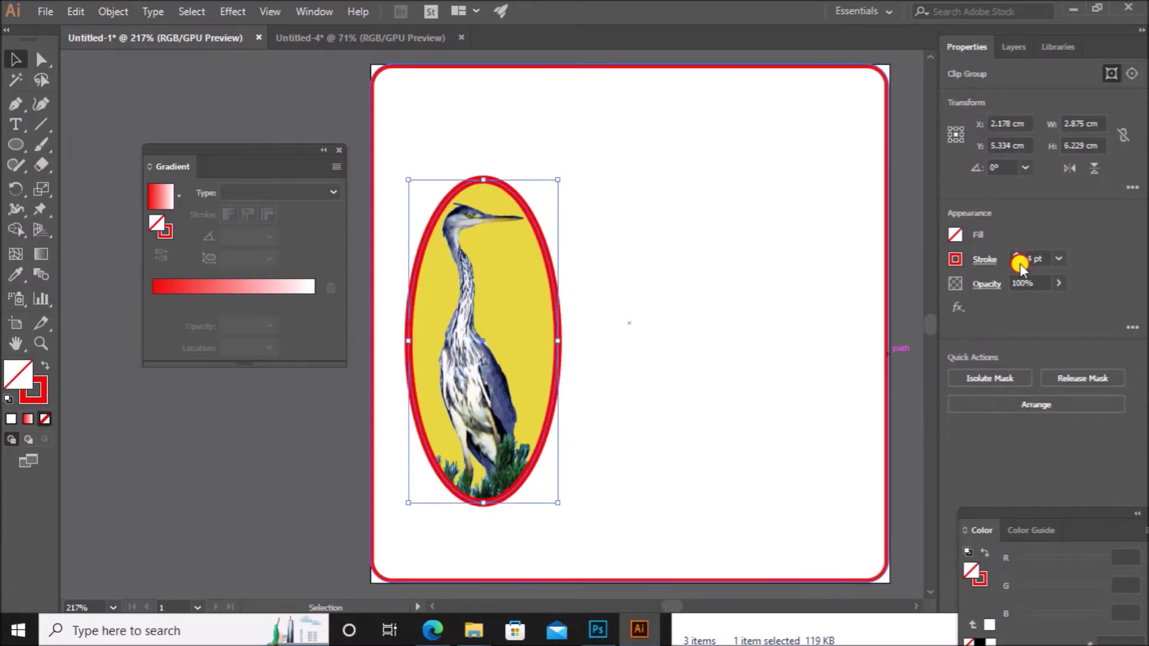
# Enlarge the heron oval to fill the left half of the rounded square.
pyautogui.click(758, 433)
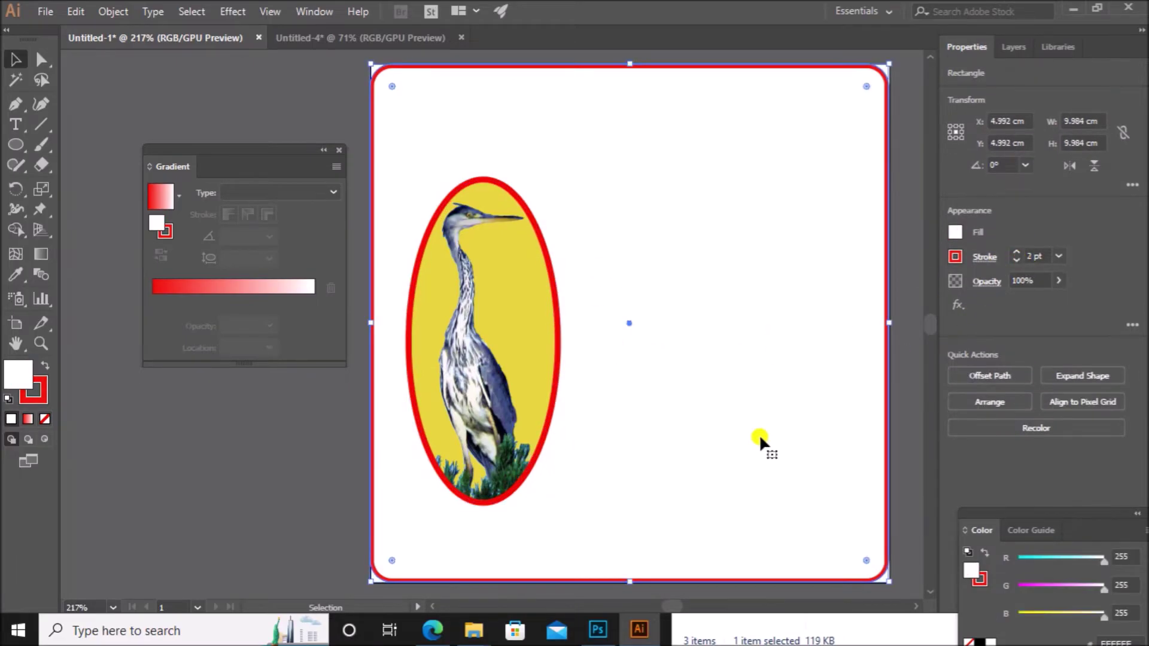
pyautogui.click(433, 630)
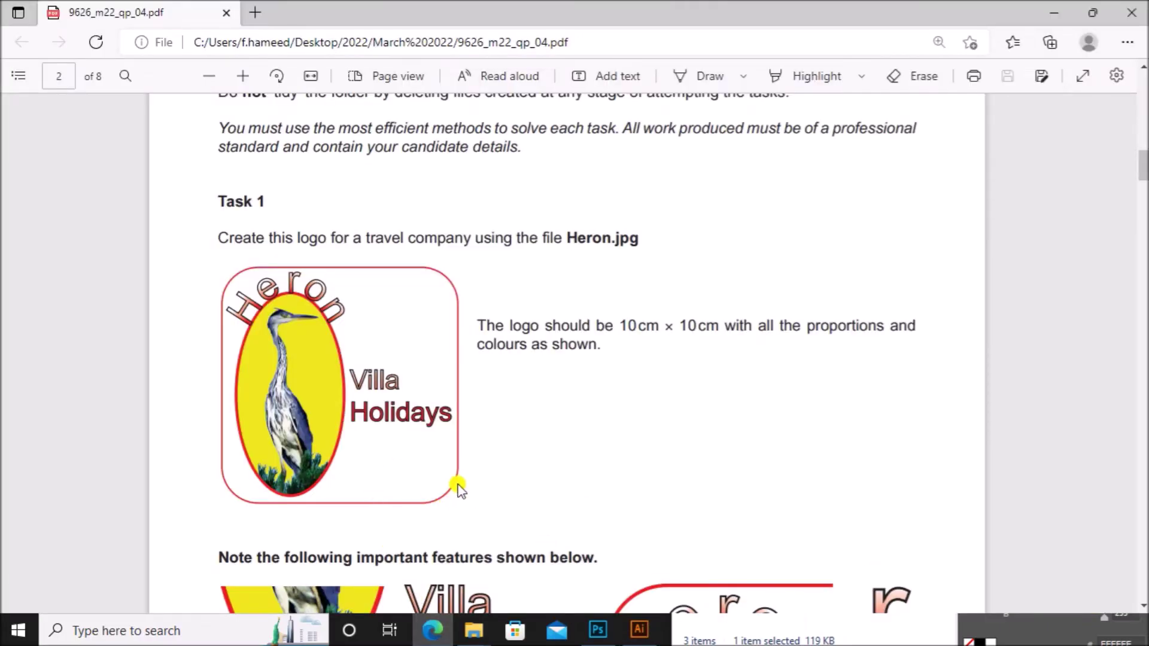
pyautogui.click(639, 630)
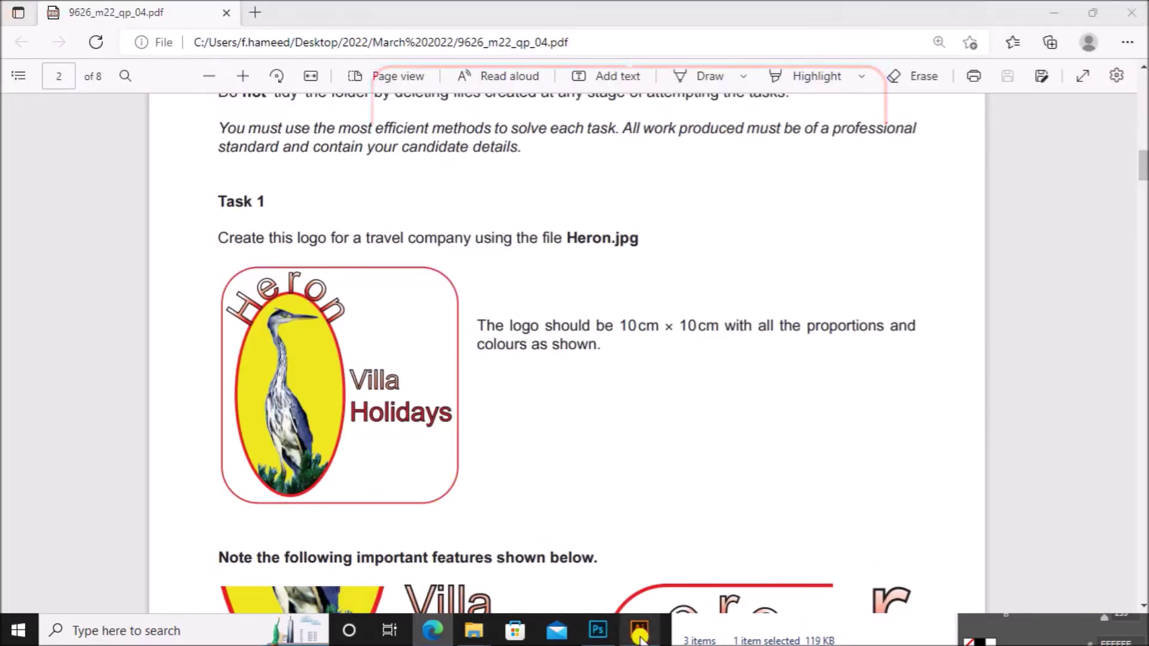
pyautogui.click(533, 382)
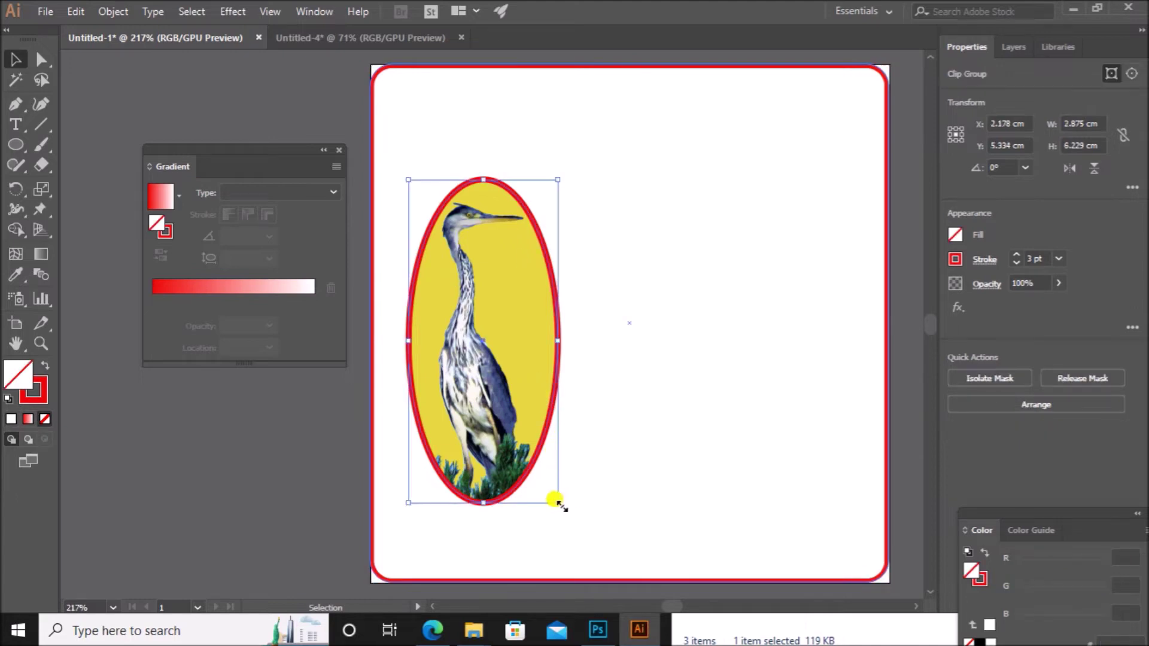
pyautogui.moveTo(558, 504); pyautogui.dragTo(583, 556)
pyautogui.moveTo(405, 179); pyautogui.dragTo(383, 127)
pyautogui.keyDown('shift'); pyautogui.click(383, 111); pyautogui.keyUp('shift')
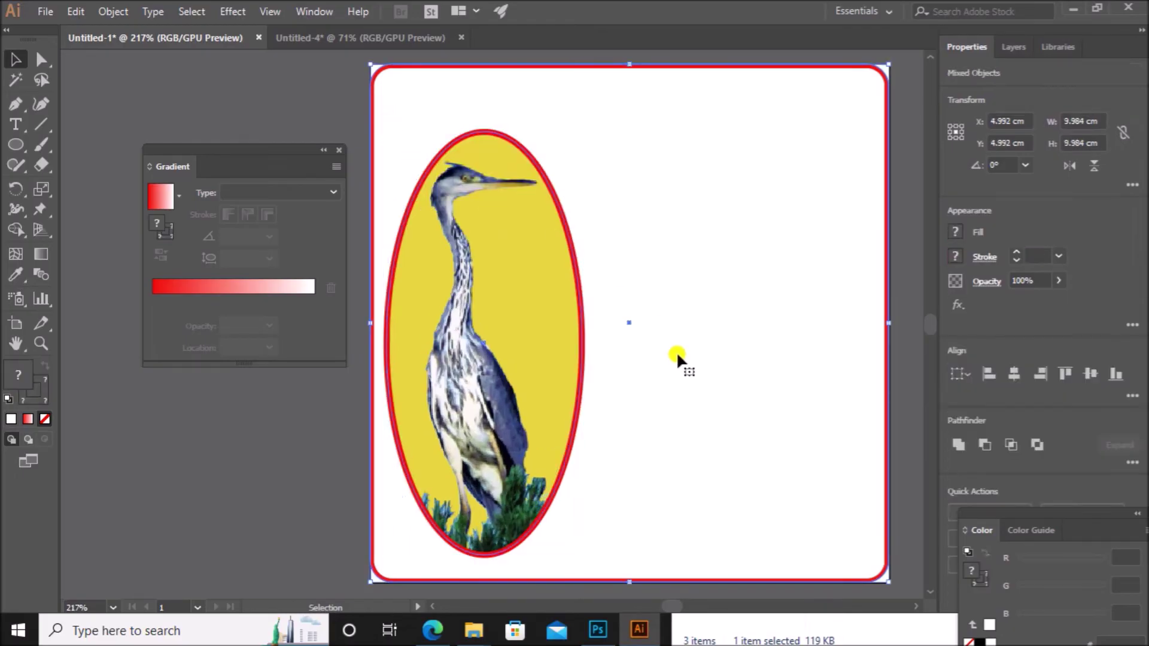
pyautogui.click(161, 482)
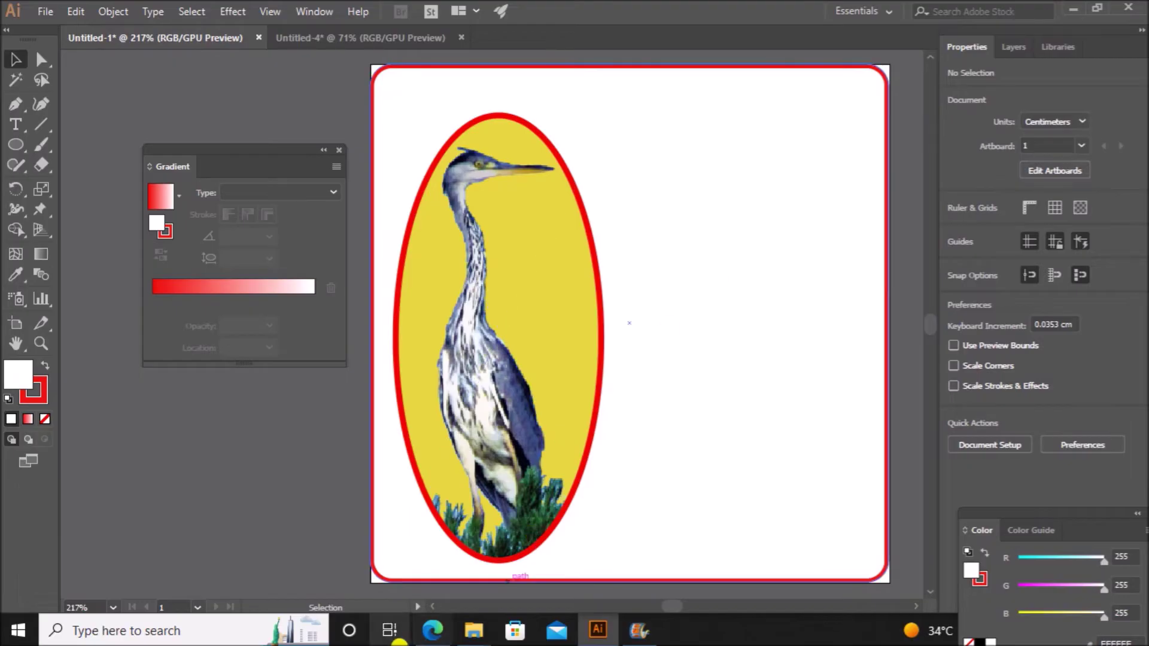
# Compare the logo with the reference logo in the task PDF.
pyautogui.click(433, 630)
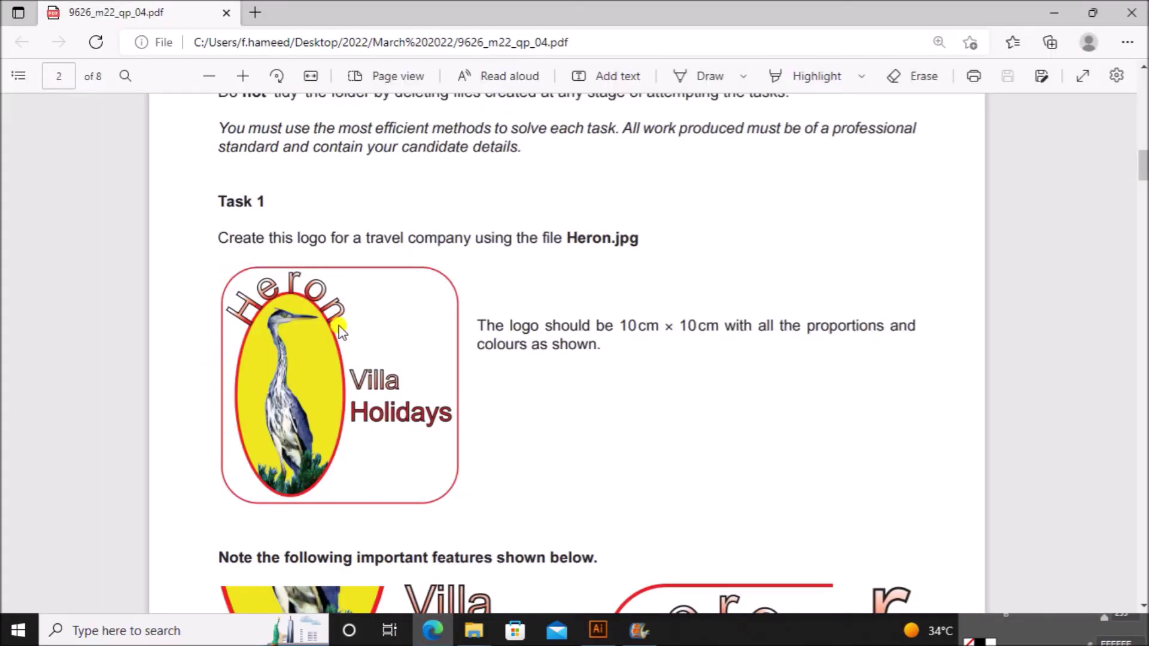
pyautogui.click(639, 630)
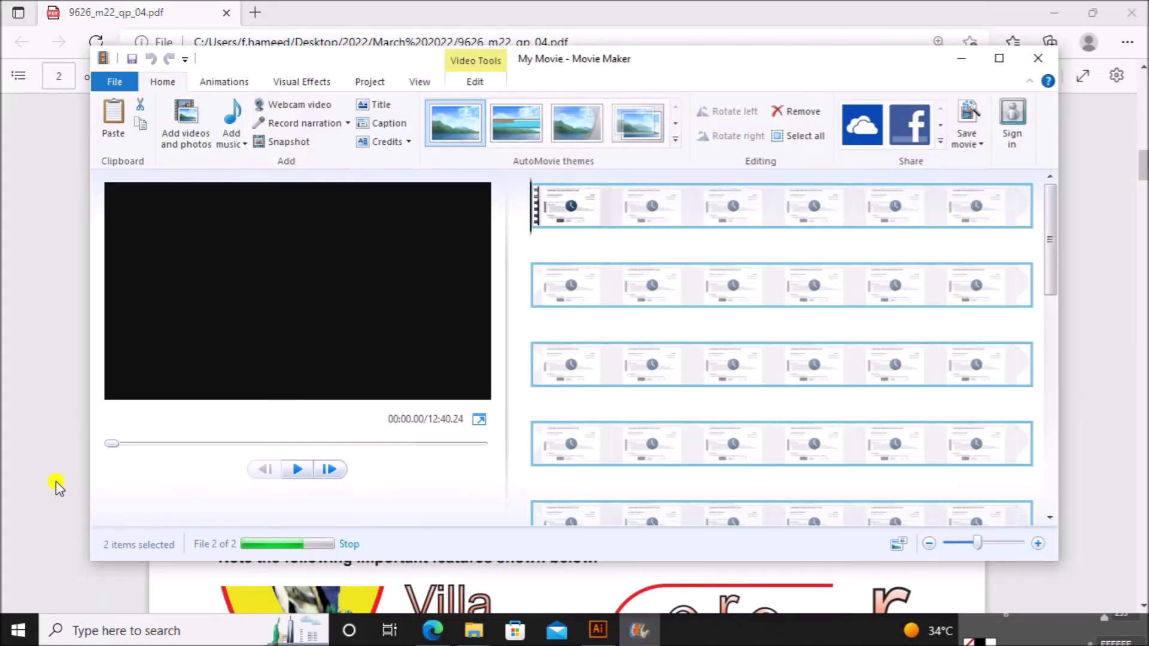
pyautogui.click(19, 479)
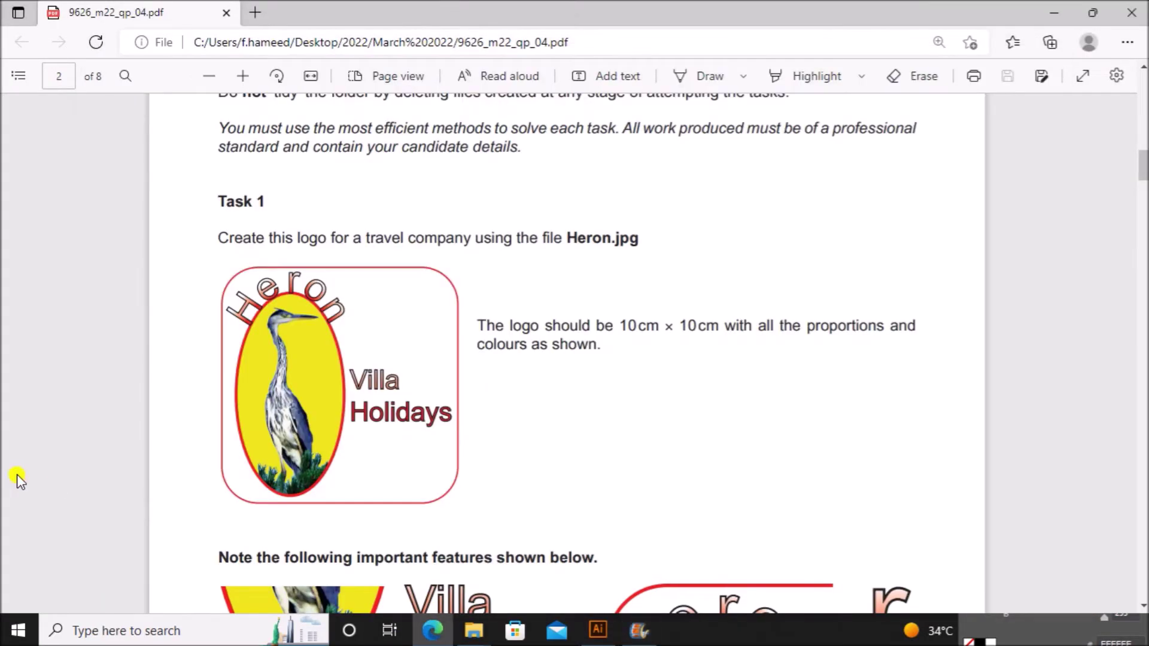
pyautogui.click(598, 631)
# Draw a matching 3.986 × 8.573 cm empty ellipse on the right half beside the heron oval.
pyautogui.click(16, 146)
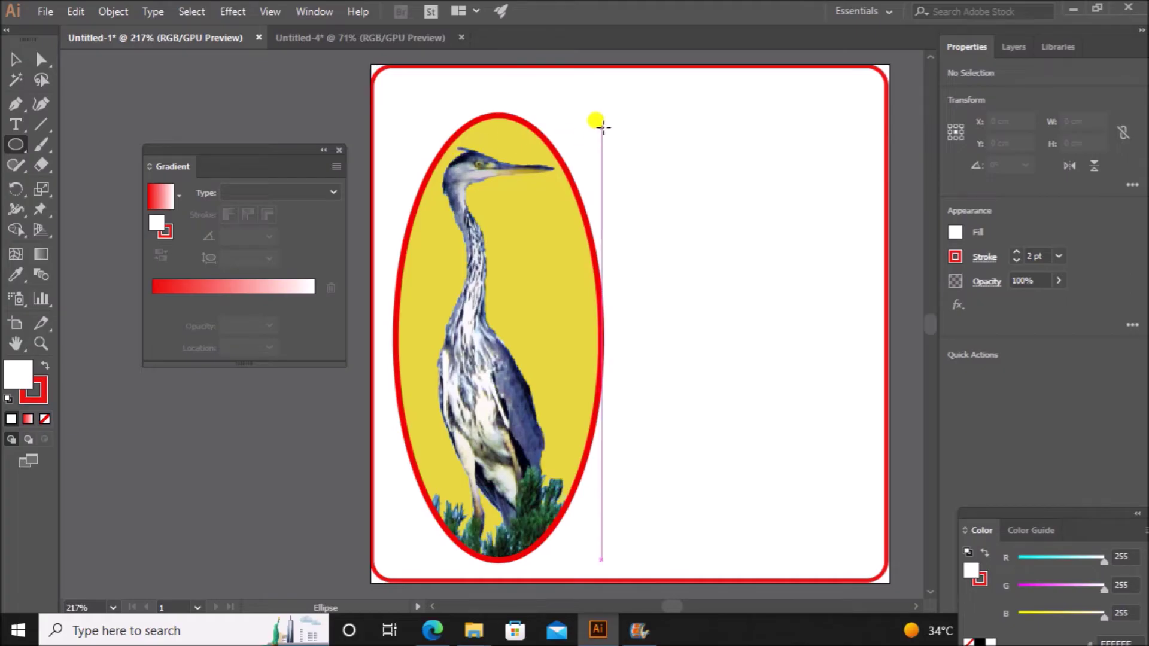
pyautogui.moveTo(631, 116); pyautogui.dragTo(836, 559)
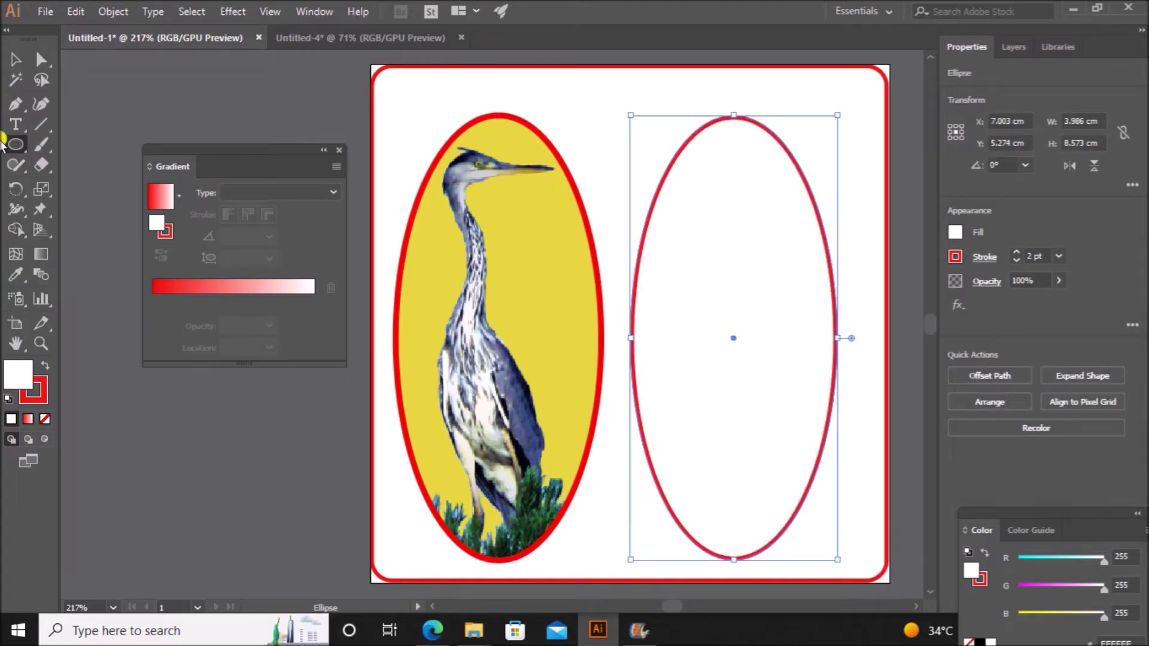
pyautogui.click(19, 62)
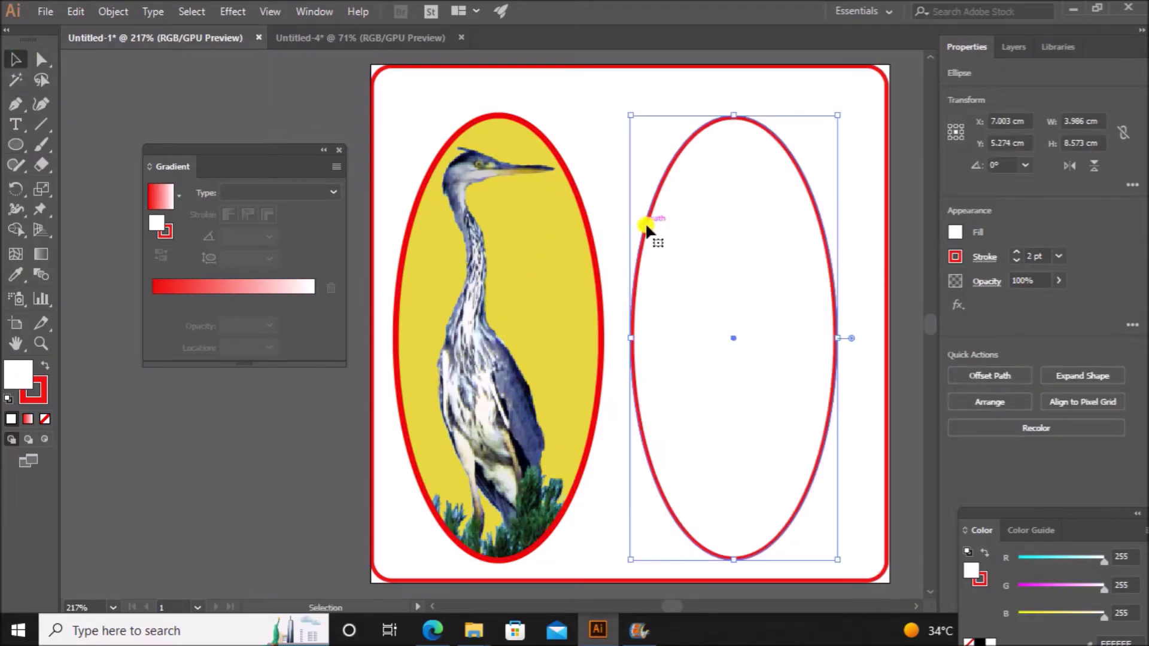
pyautogui.moveTo(645, 222); pyautogui.dragTo(411, 226)
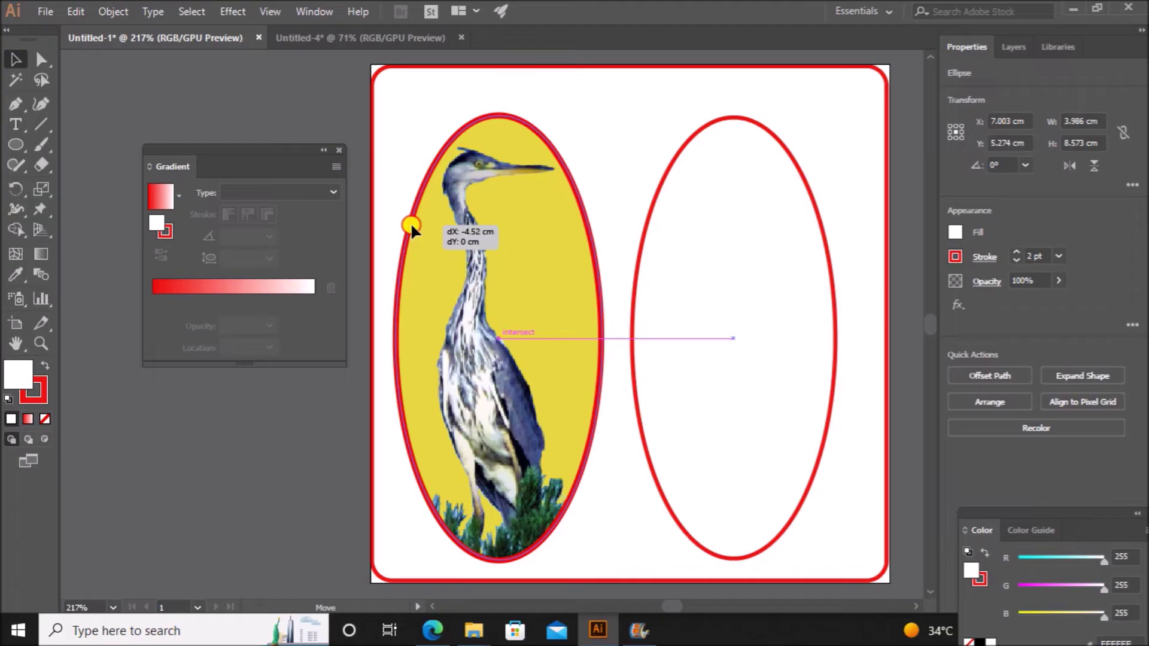
pyautogui.moveTo(412, 228); pyautogui.dragTo(414, 229)
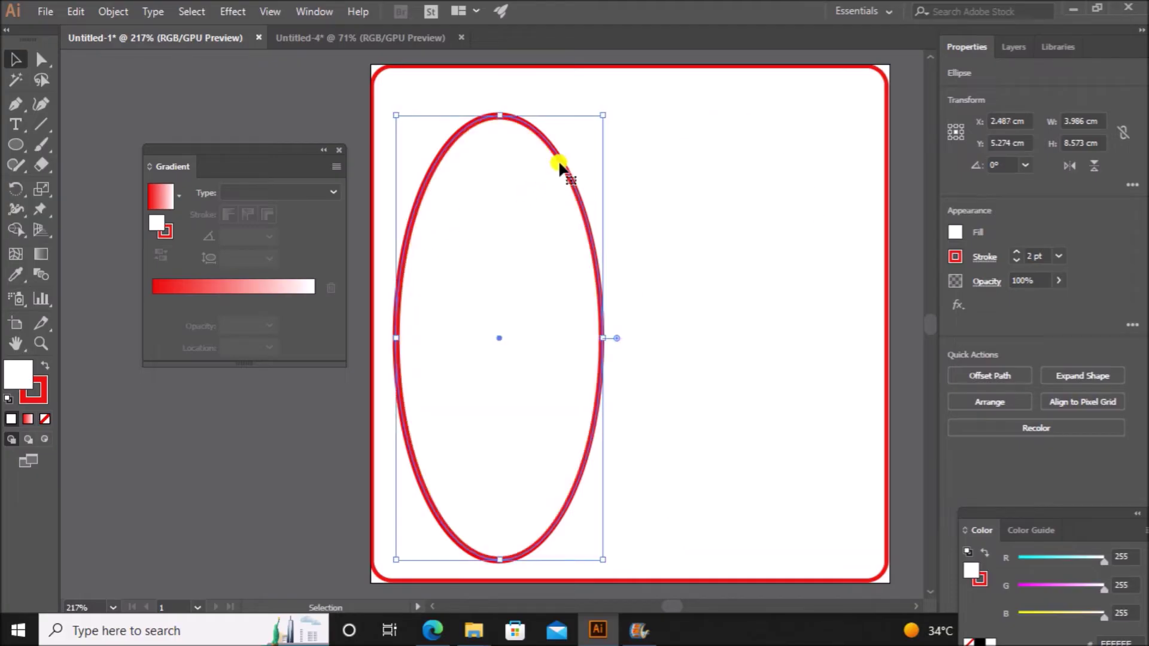
pyautogui.moveTo(560, 167); pyautogui.dragTo(796, 177)
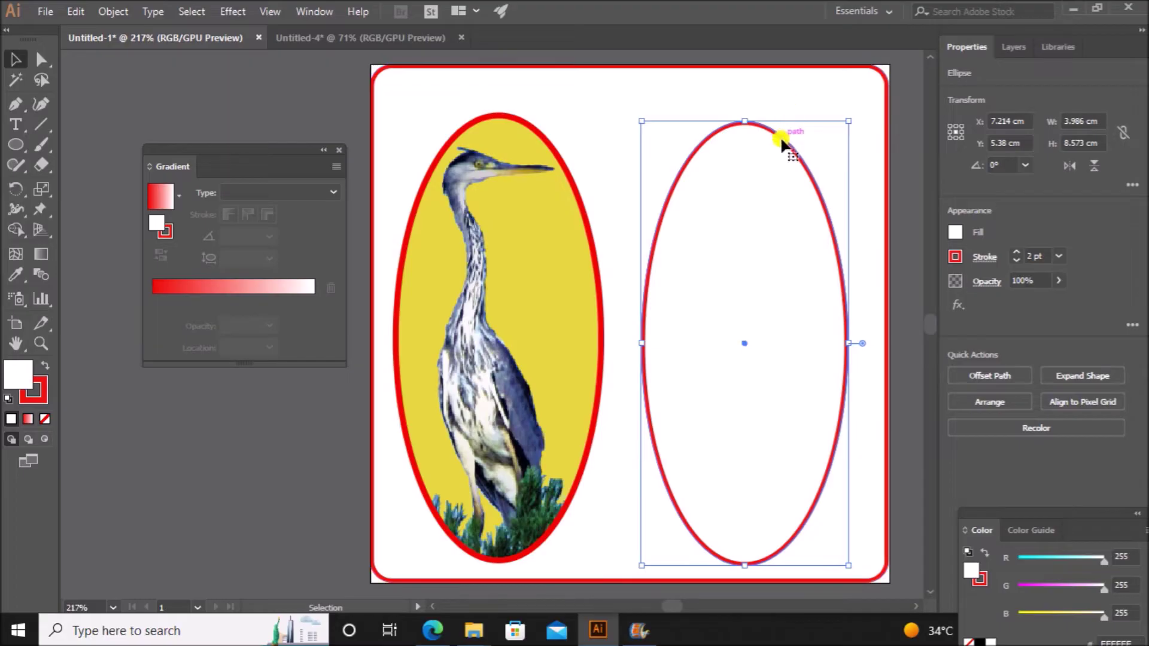
pyautogui.click(12, 123)
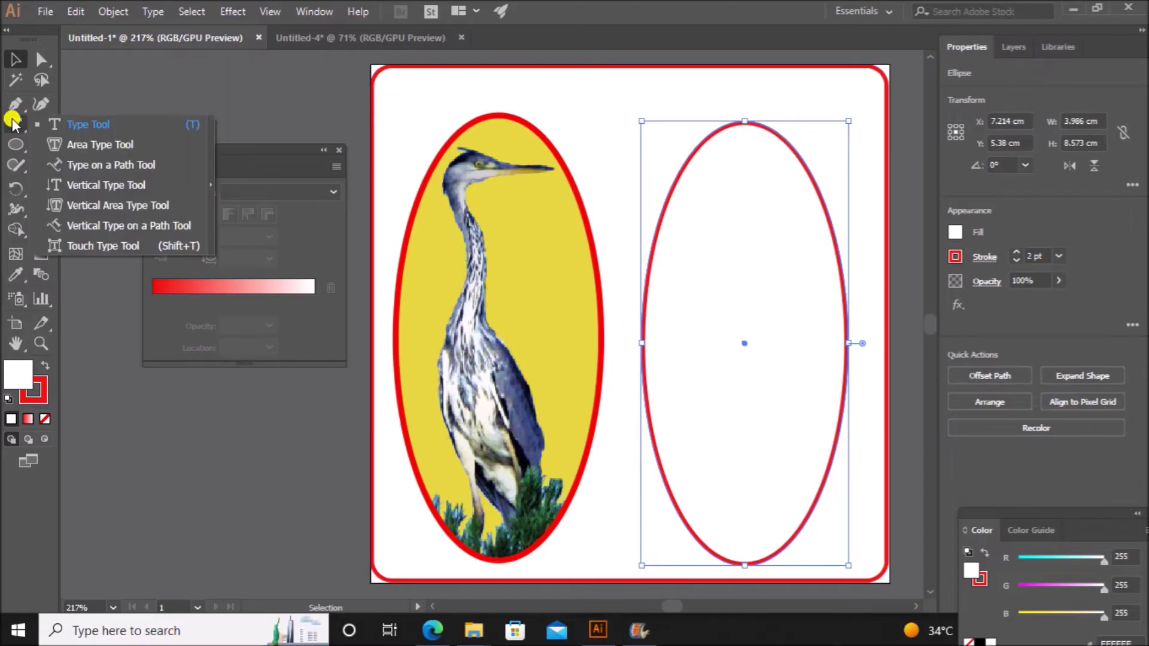
# Set the word 'Heron' as path text along the right ellipse, replacing the placeholder.
pyautogui.click(75, 167)
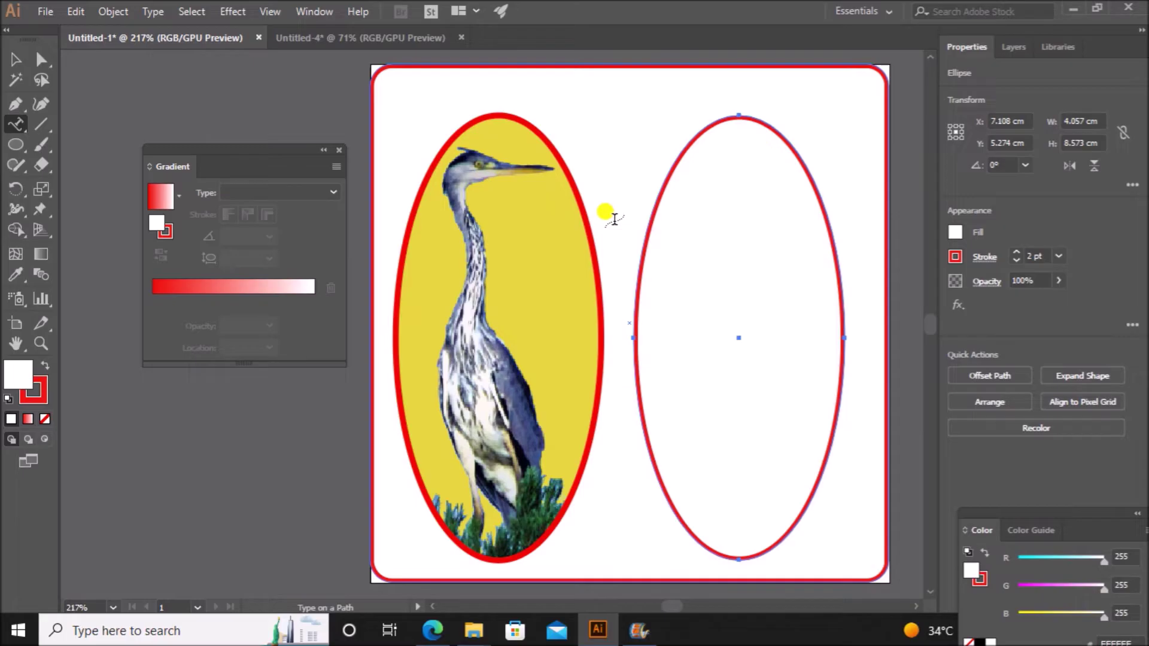
pyautogui.click(692, 134)
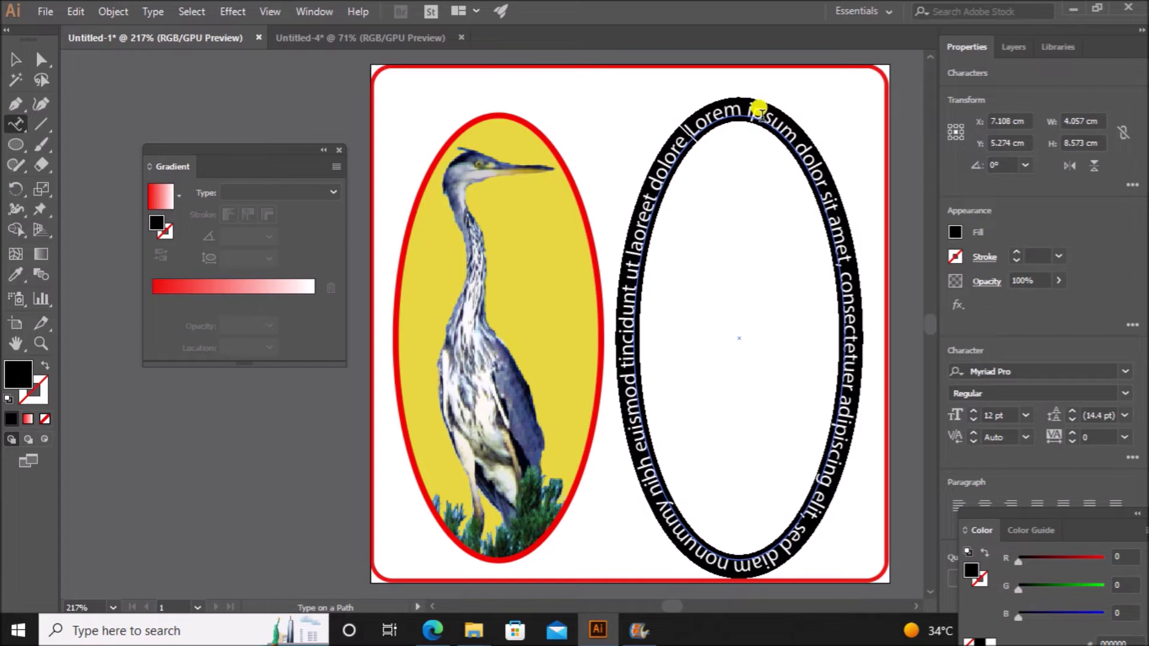
pyautogui.press('BackSpace')
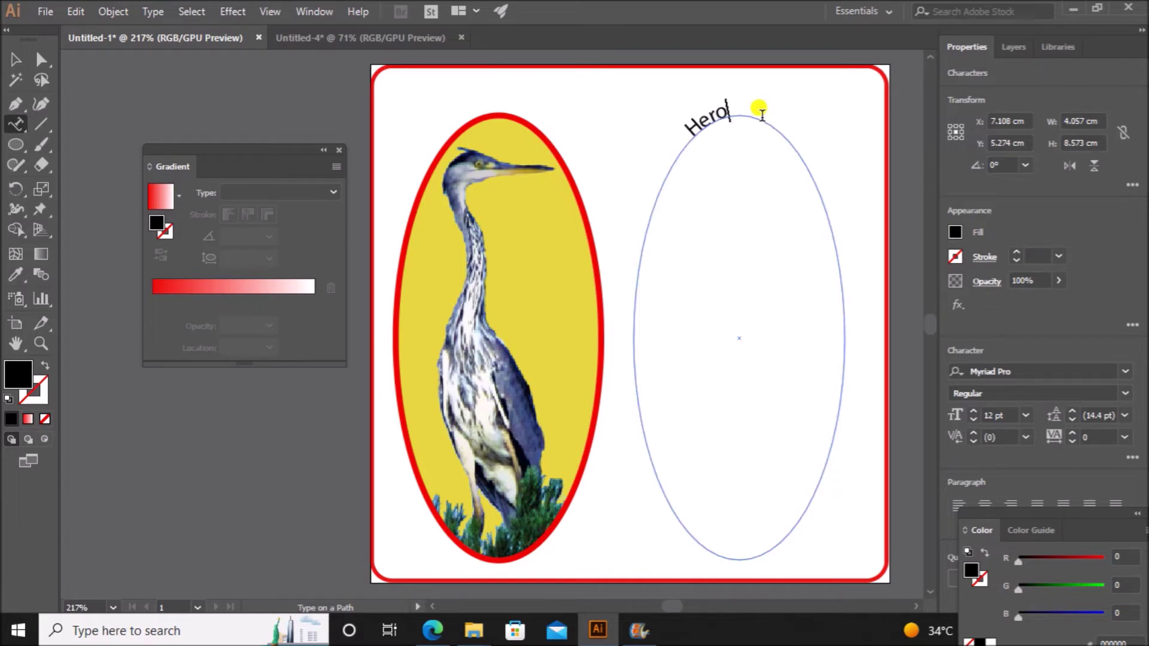
pyautogui.doubleClick(709, 117)
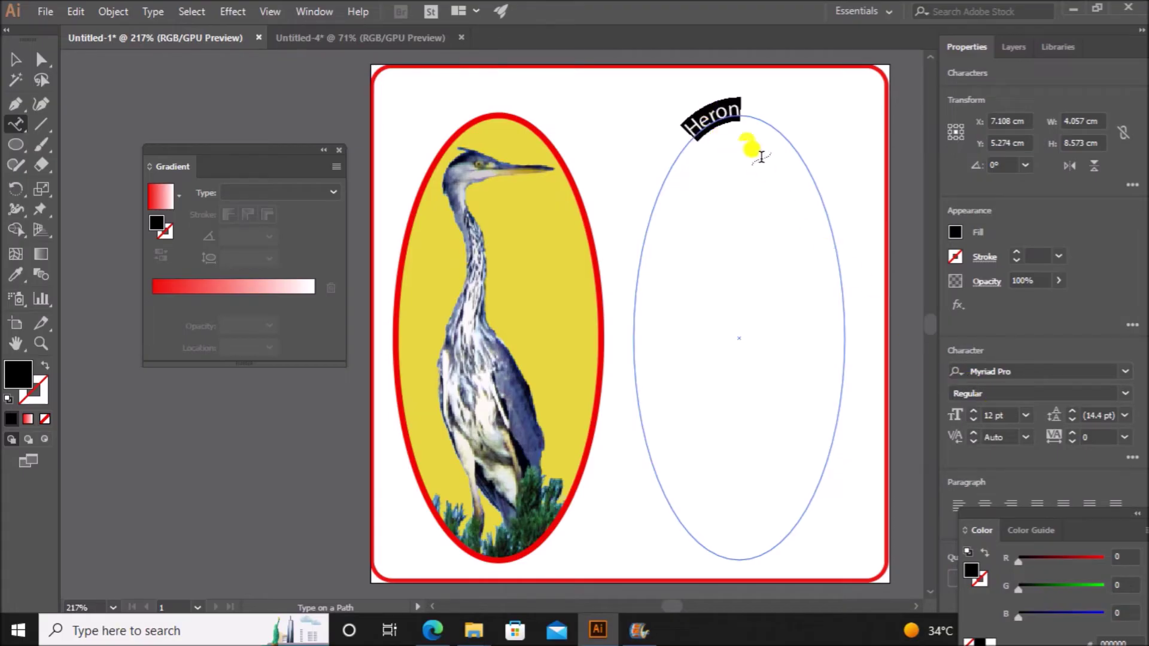
# Raise the Heron font size step by step to 31 pt.
pyautogui.click(972, 411)
pyautogui.click(972, 411)
pyautogui.click(972, 411)
pyautogui.click(972, 411)
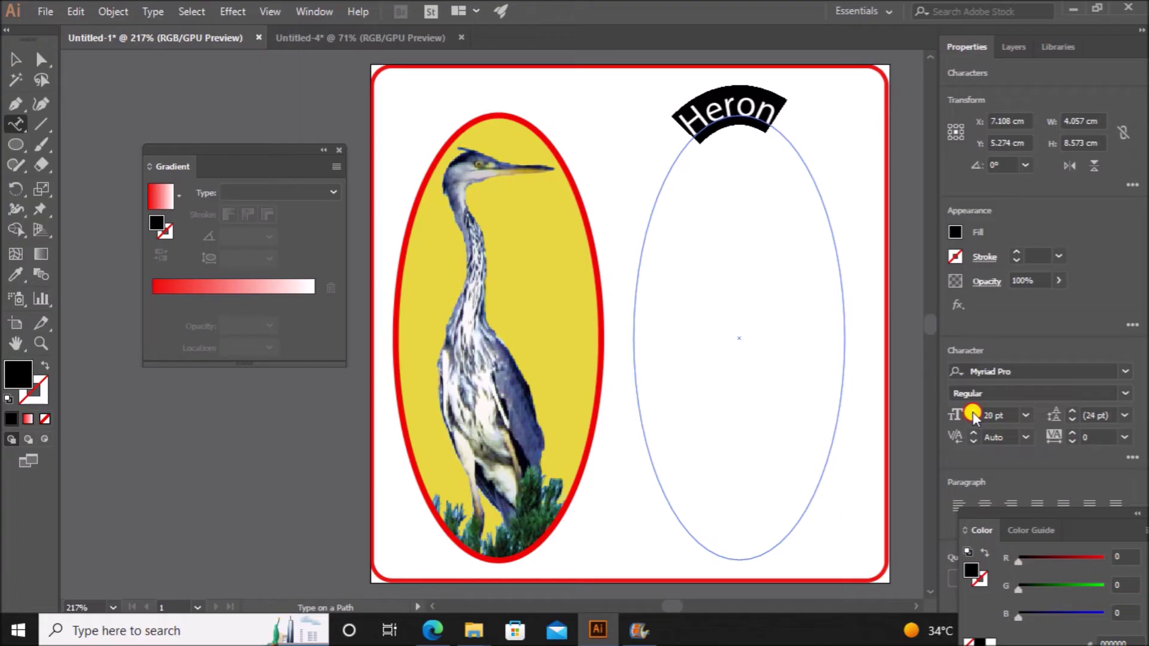
pyautogui.click(973, 411)
pyautogui.click(972, 411)
pyautogui.click(972, 411)
pyautogui.click(973, 411)
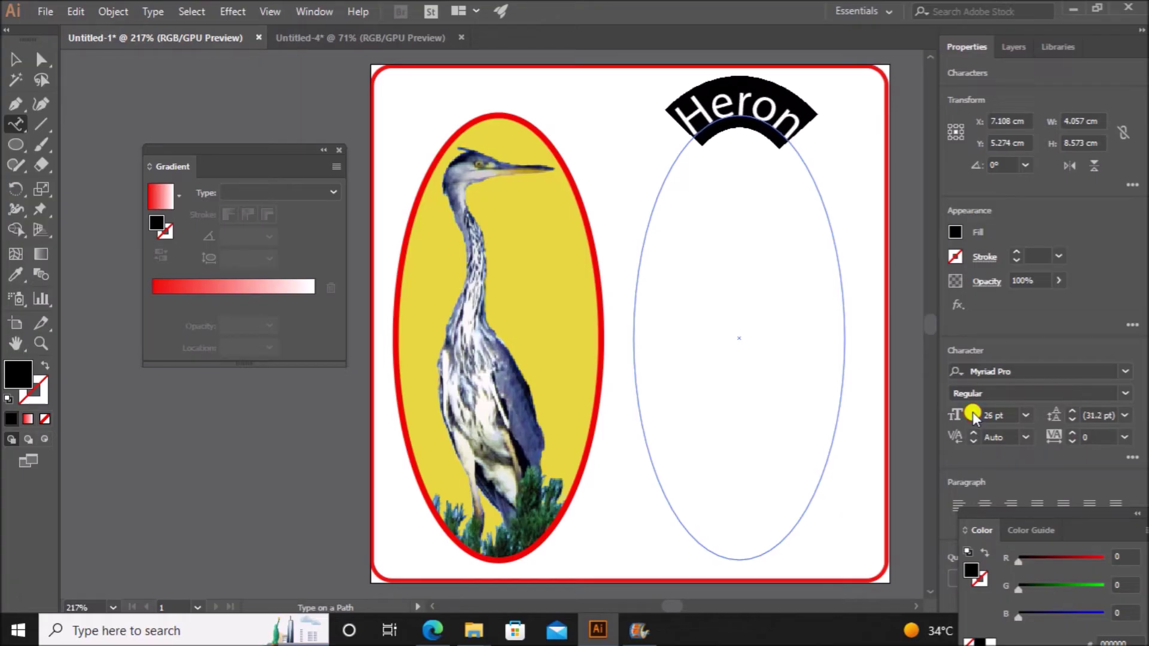
pyautogui.click(972, 411)
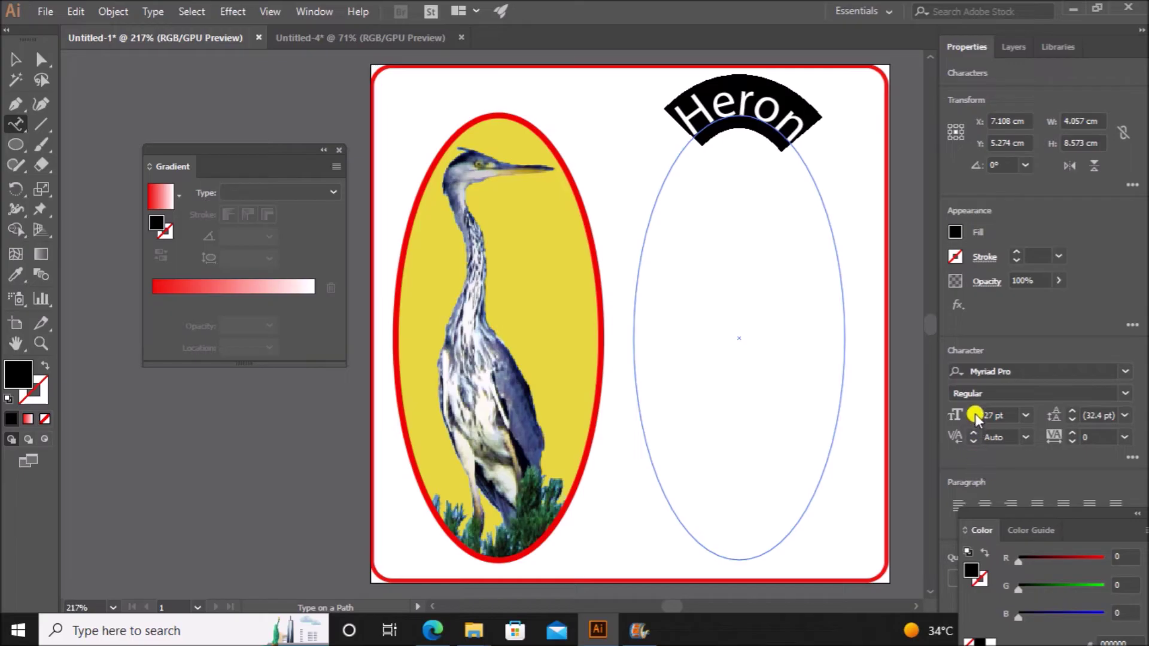
pyautogui.click(972, 411)
pyautogui.click(972, 411)
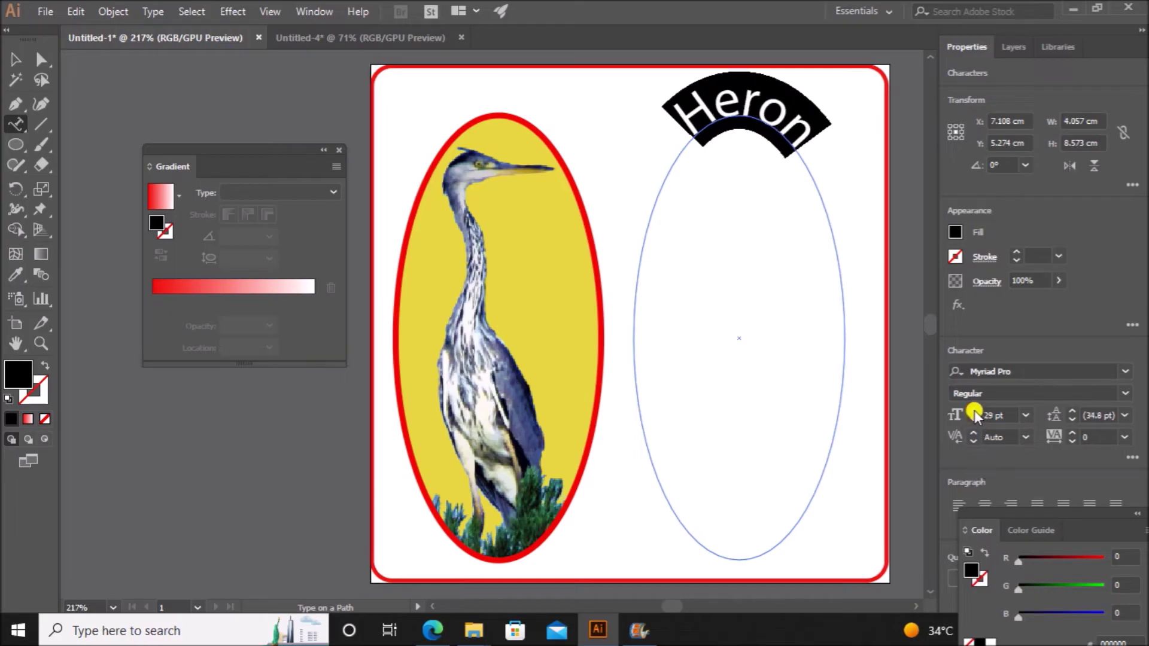
pyautogui.click(973, 411)
pyautogui.click(972, 411)
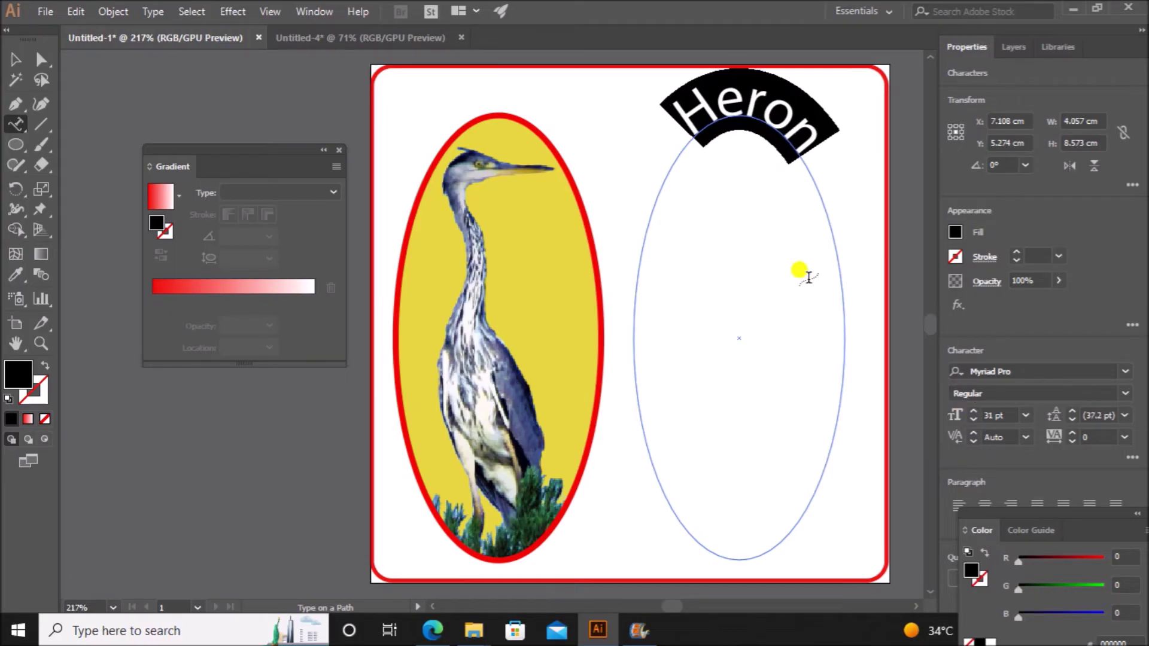
# Reselect the whole word Heron and bring it to 33 pt.
pyautogui.click(682, 117)
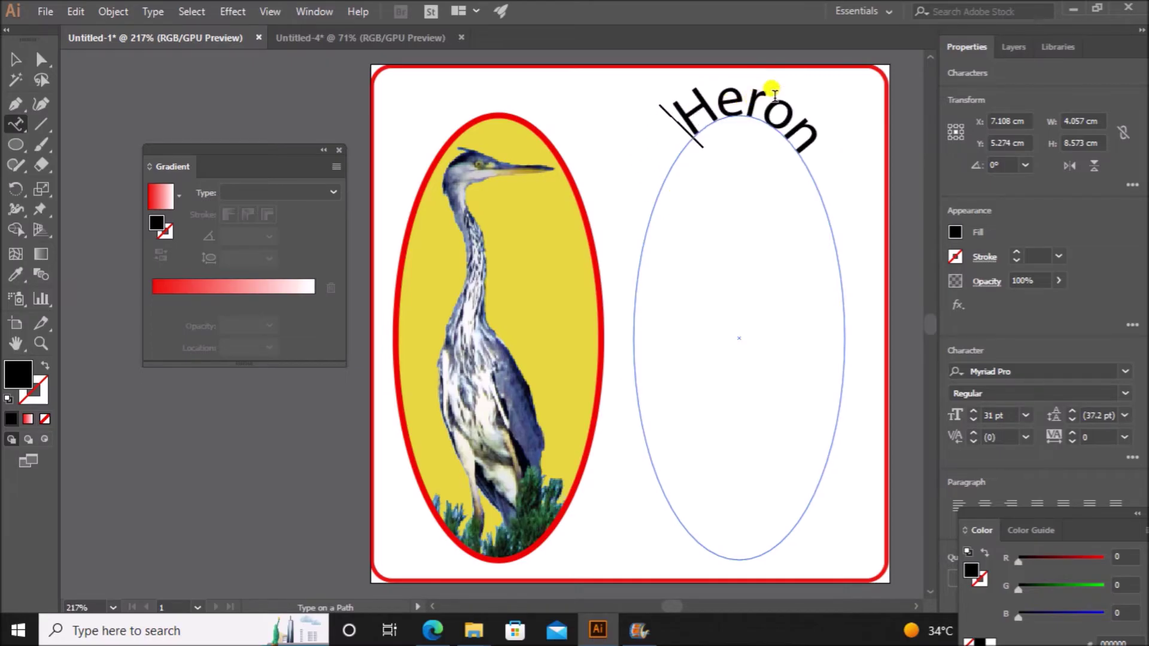
pyautogui.click(16, 59)
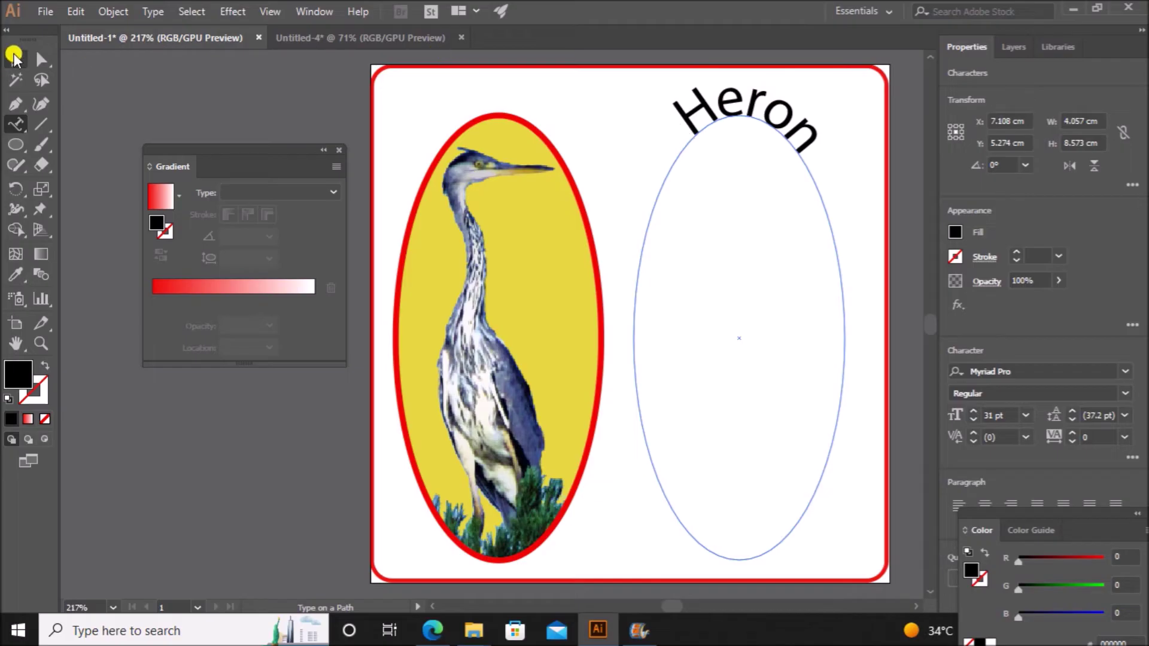
pyautogui.click(753, 123)
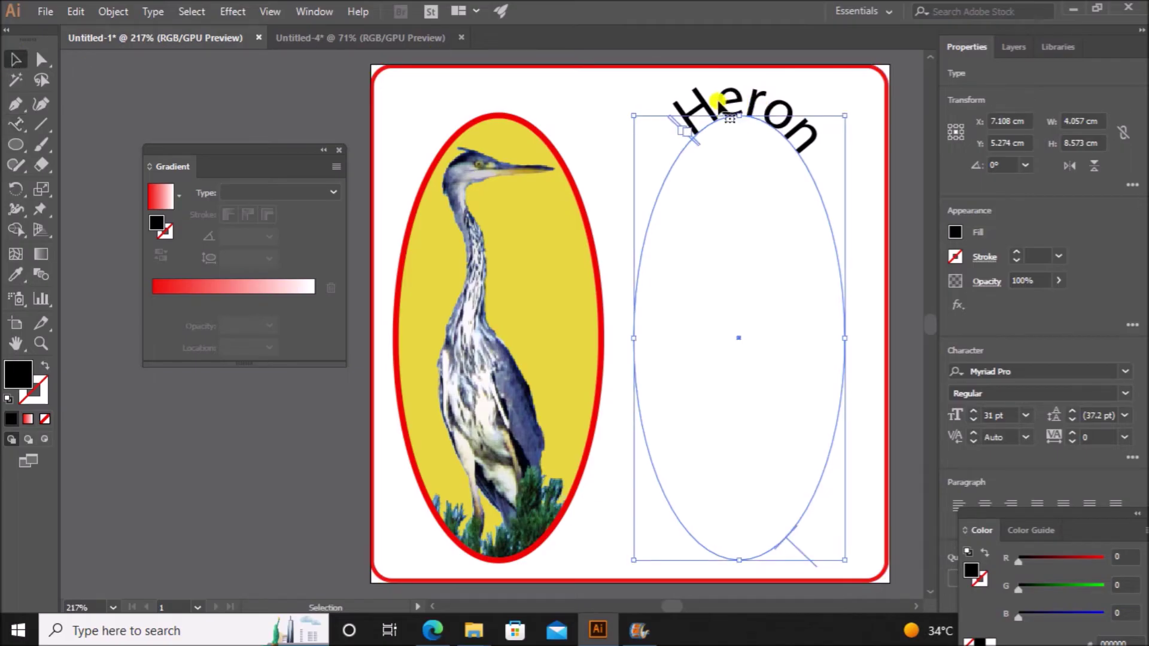
pyautogui.press('t')
pyautogui.doubleClick(688, 107)
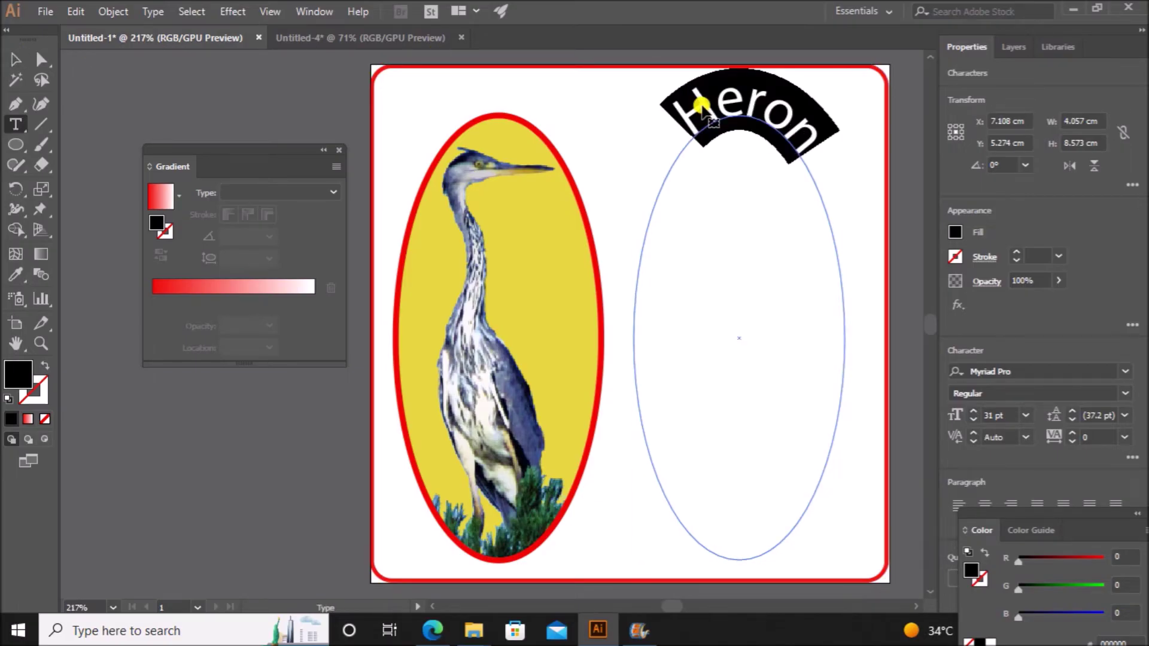
pyautogui.click(972, 410)
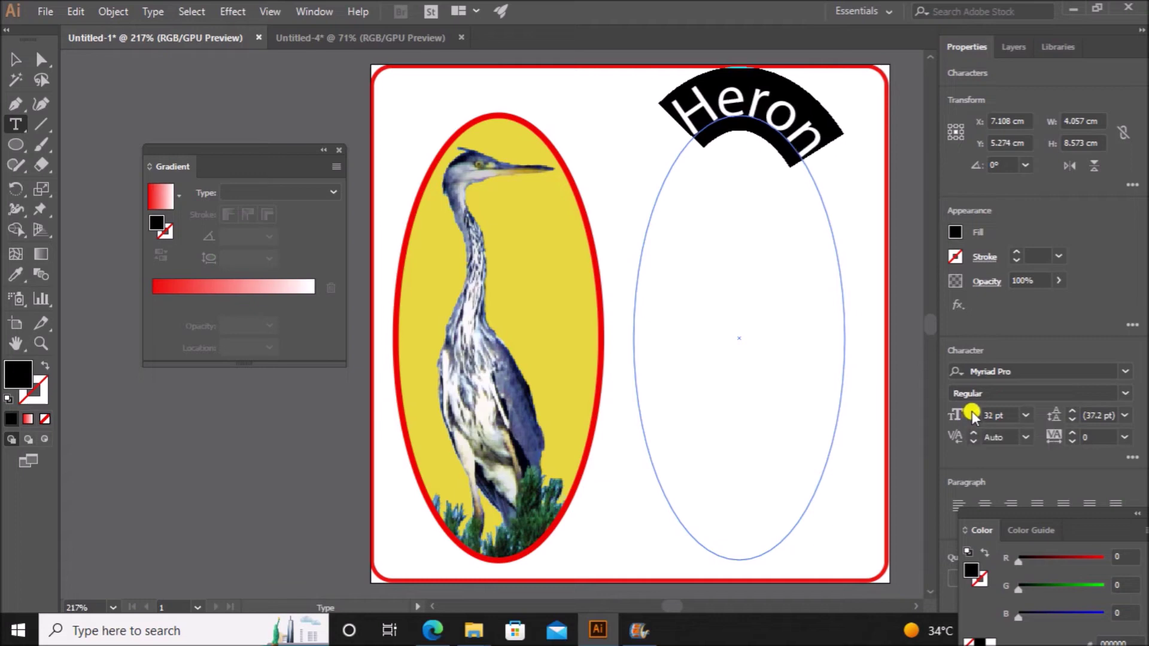
pyautogui.click(973, 411)
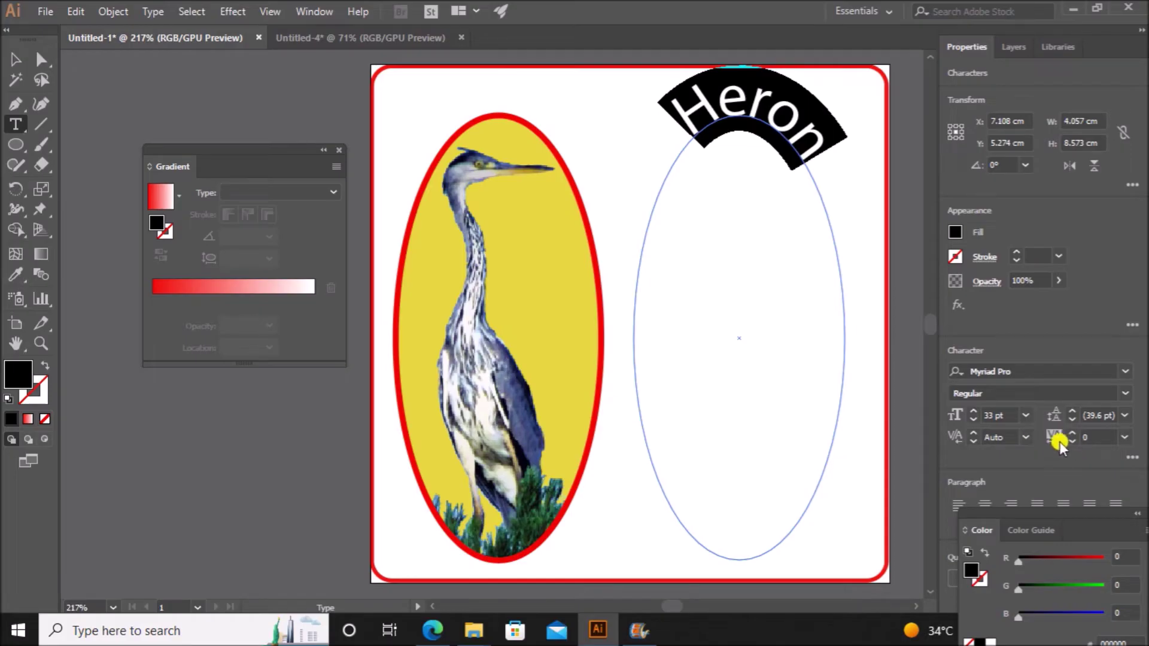
# Increase Heron's tracking to 77 to spread the letters along the ellipse.
pyautogui.click(1071, 432)
pyautogui.click(1071, 432)
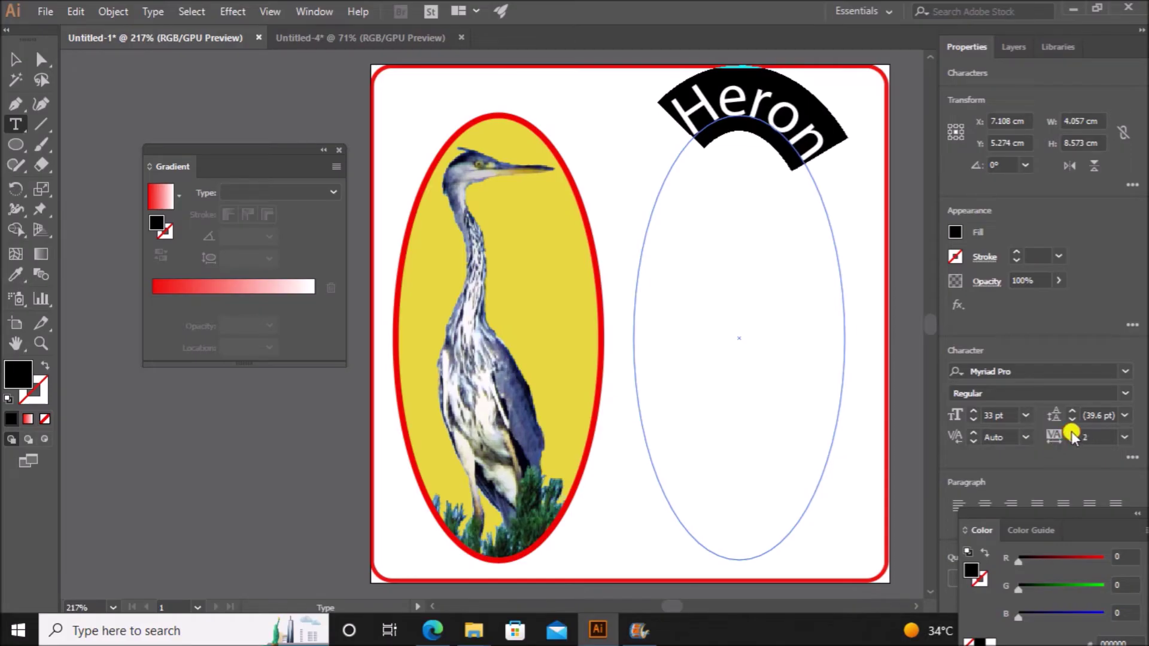
pyautogui.click(1071, 432)
pyautogui.click(1071, 432)
pyautogui.moveTo(1072, 432); pyautogui.dragTo(1071, 432)
pyautogui.click(1072, 432)
pyautogui.click(1072, 432)
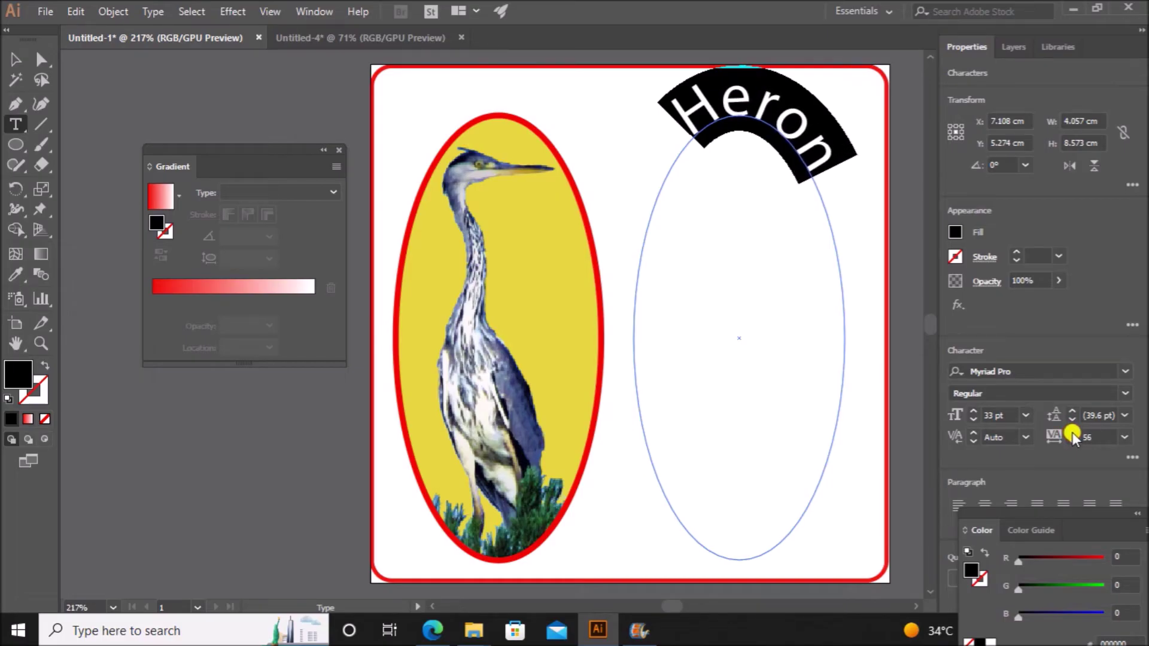
pyautogui.click(1071, 432)
pyautogui.click(1072, 432)
pyautogui.click(1071, 432)
pyautogui.click(1072, 432)
pyautogui.click(1071, 432)
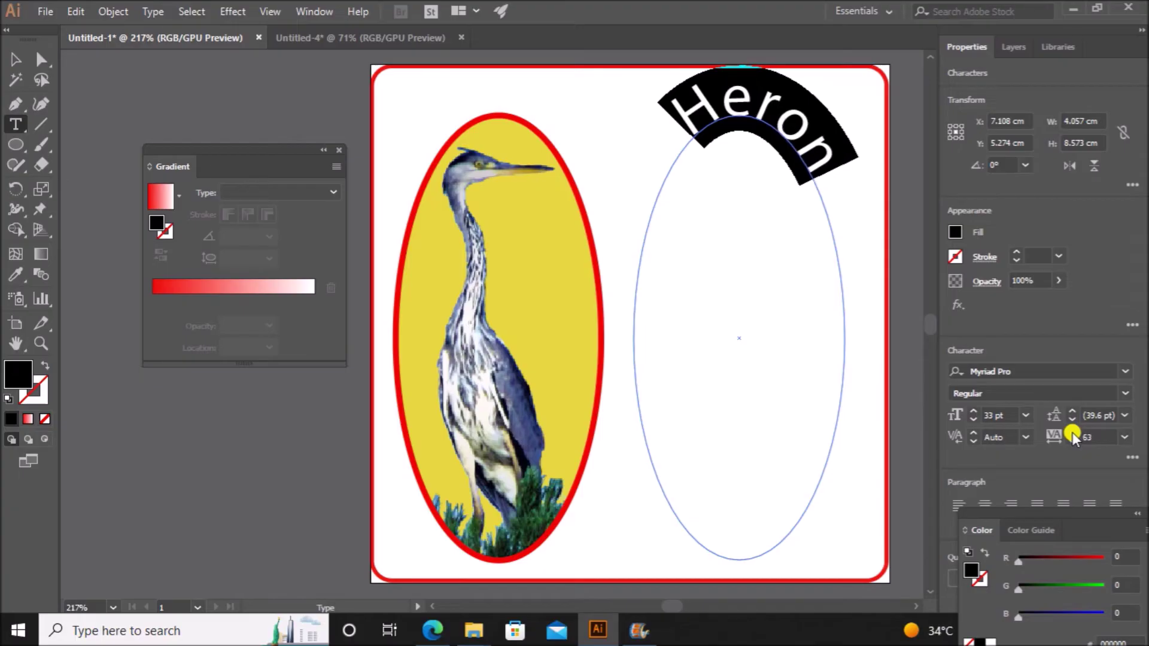
pyautogui.click(1072, 432)
pyautogui.click(1071, 432)
pyautogui.click(1072, 432)
pyautogui.click(1072, 432)
pyautogui.click(1072, 432)
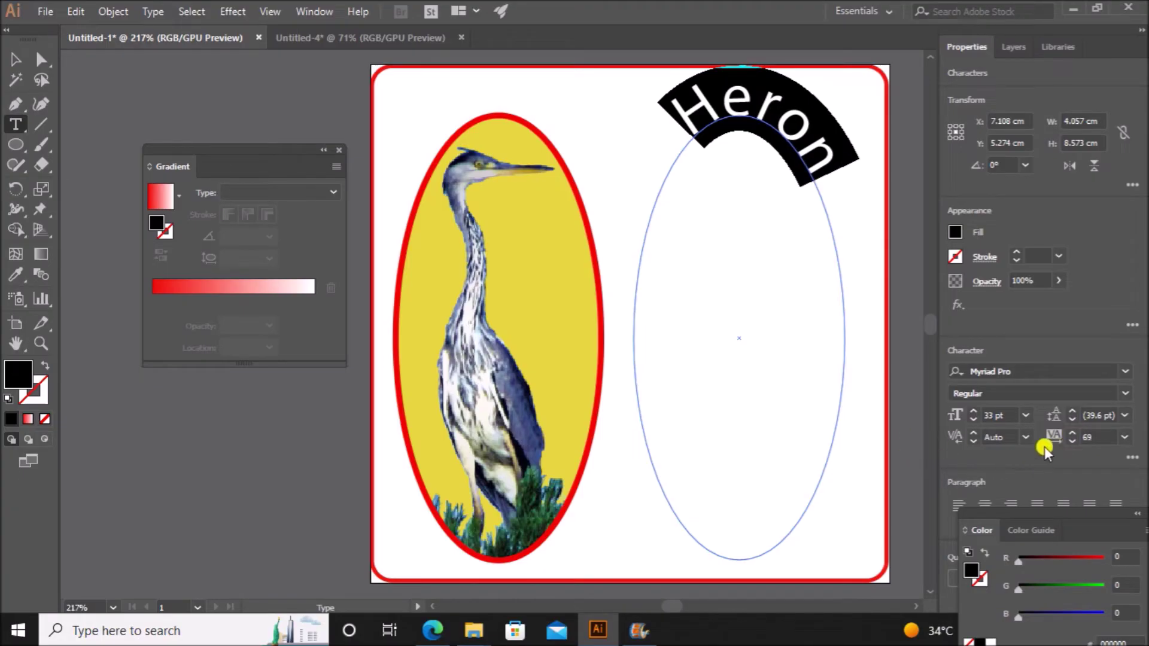
pyautogui.click(1072, 432)
pyautogui.click(1072, 432)
pyautogui.click(1072, 432)
pyautogui.click(1072, 432)
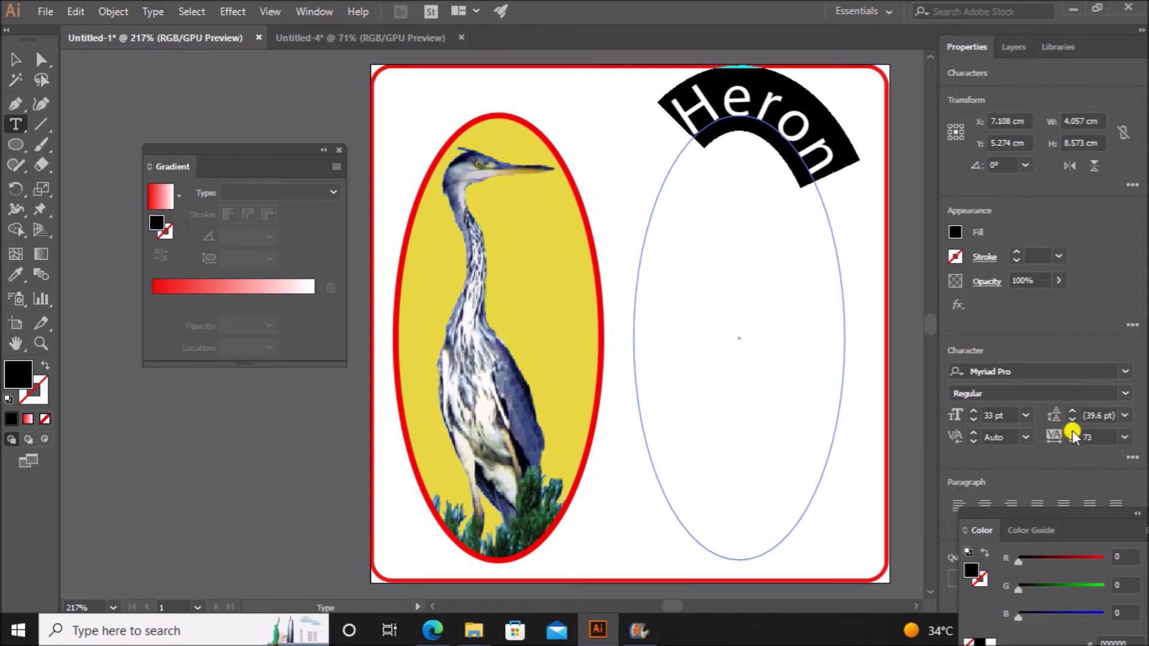
pyautogui.click(1071, 432)
pyautogui.click(1071, 432)
pyautogui.click(1072, 433)
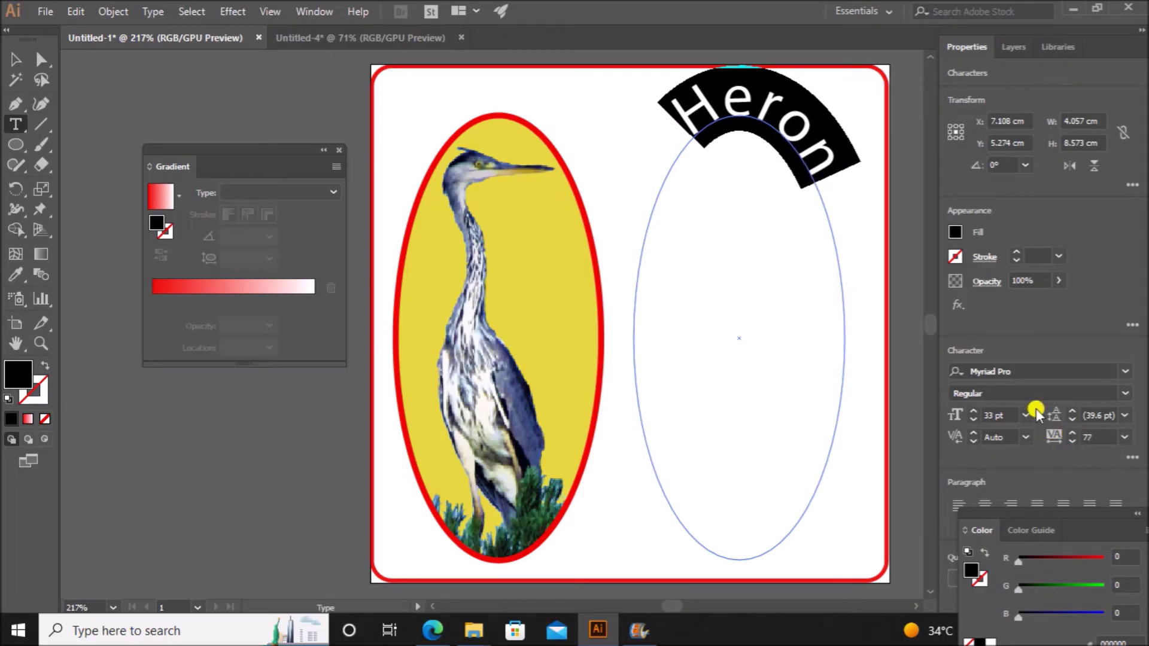
pyautogui.click(9, 58)
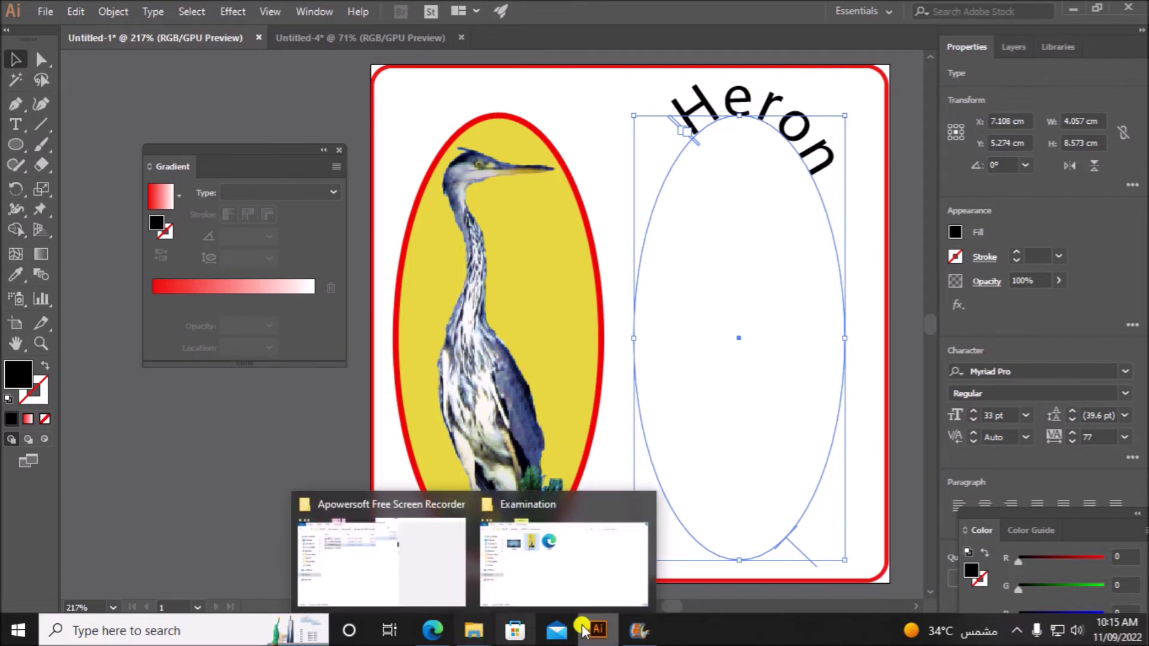
pyautogui.doubleClick(715, 109)
pyautogui.doubleClick(715, 109)
# After comparing with the task PDF, slide 'Heron' along the ellipse until it is centred over the top.
pyautogui.click(432, 630)
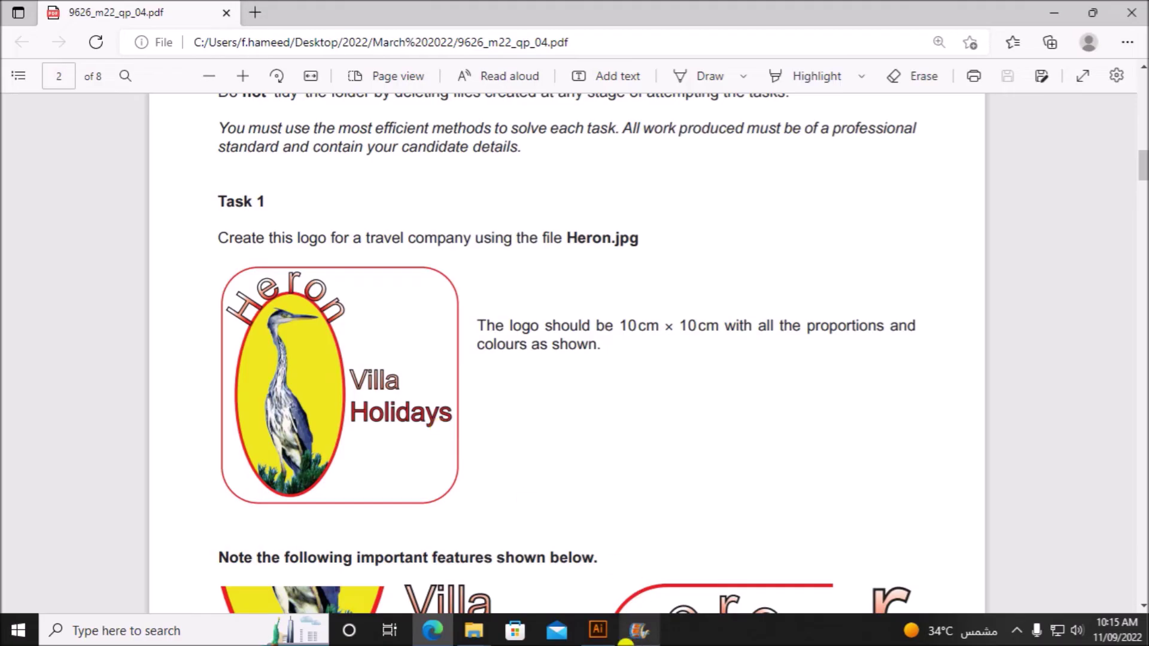
pyautogui.click(595, 633)
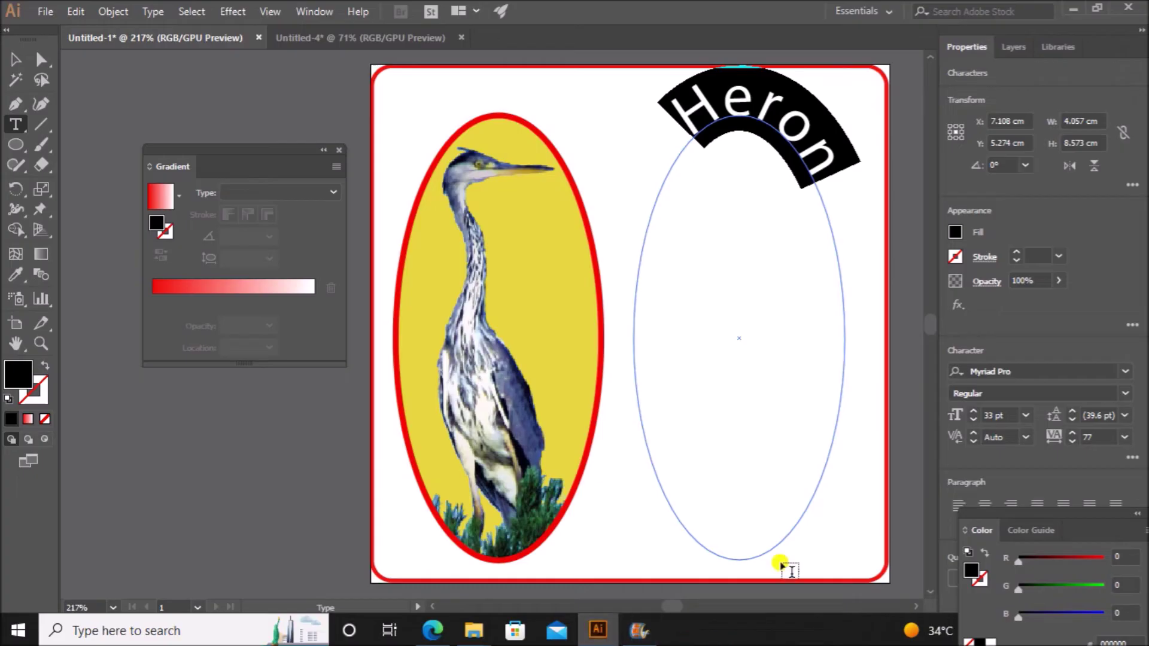
pyautogui.click(17, 59)
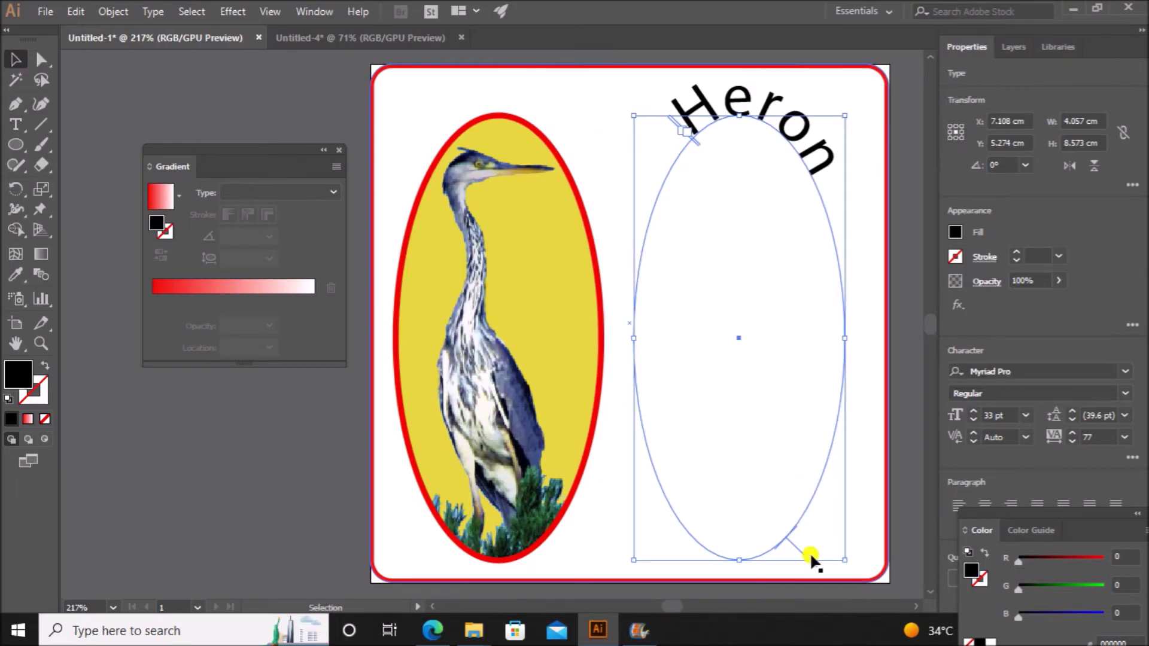
pyautogui.moveTo(815, 565); pyautogui.dragTo(842, 548)
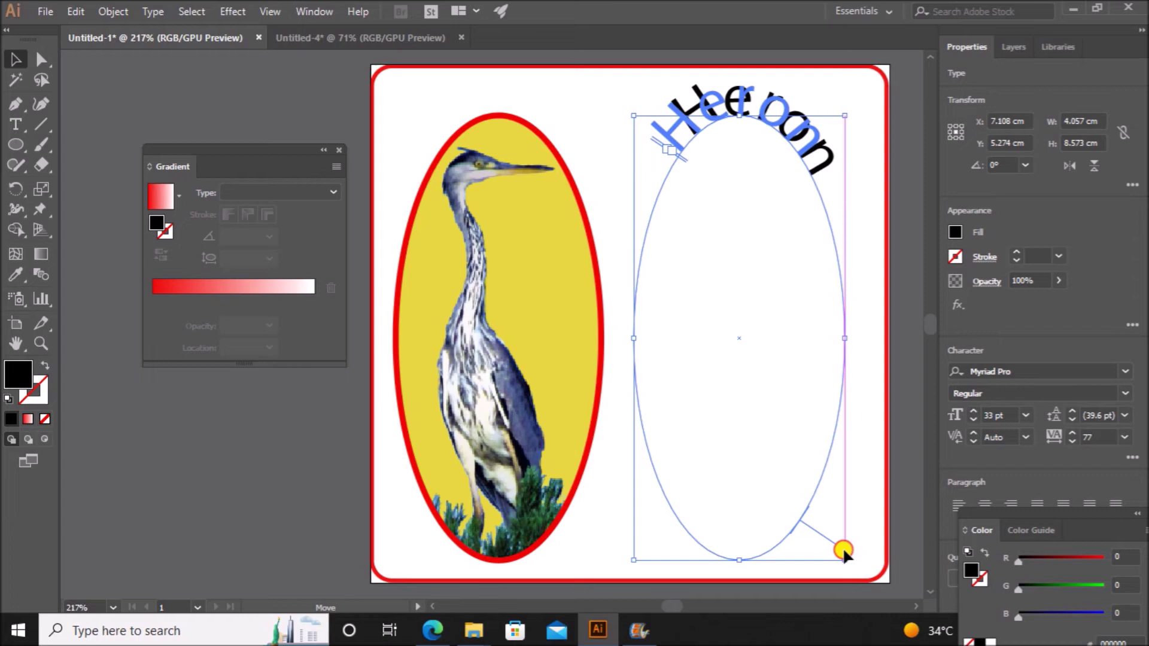
pyautogui.moveTo(843, 548); pyautogui.dragTo(842, 549)
# Select the whole curved 33 pt 'Heron' text object and bring up its context options.
pyautogui.moveTo(590, 642)
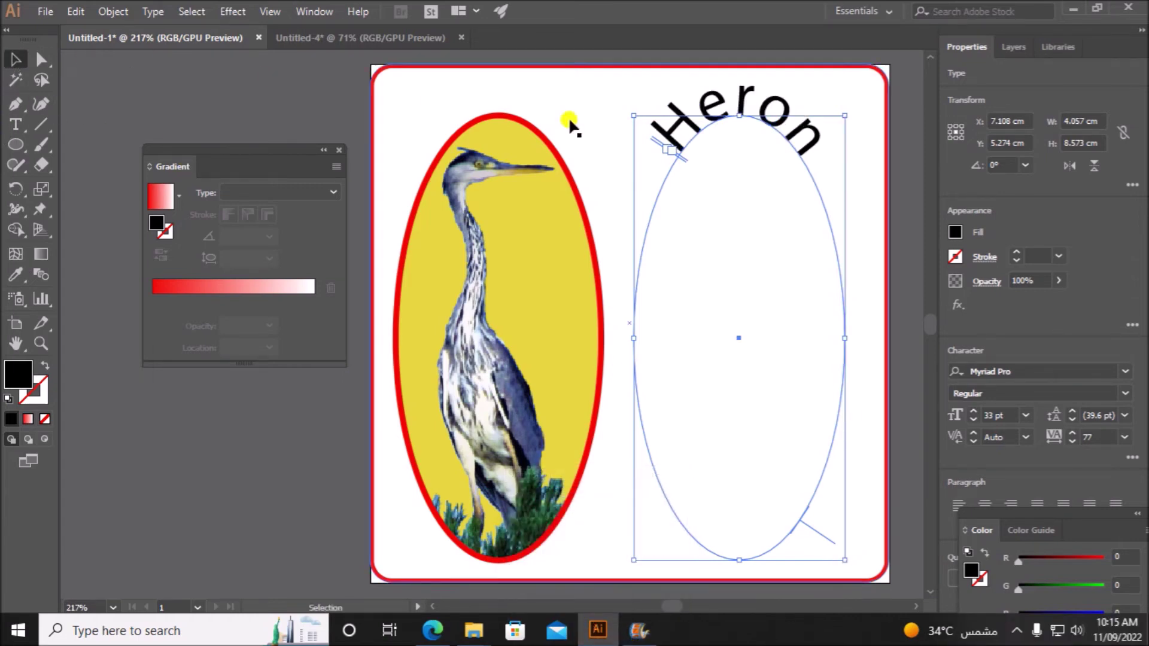
pyautogui.doubleClick(715, 107)
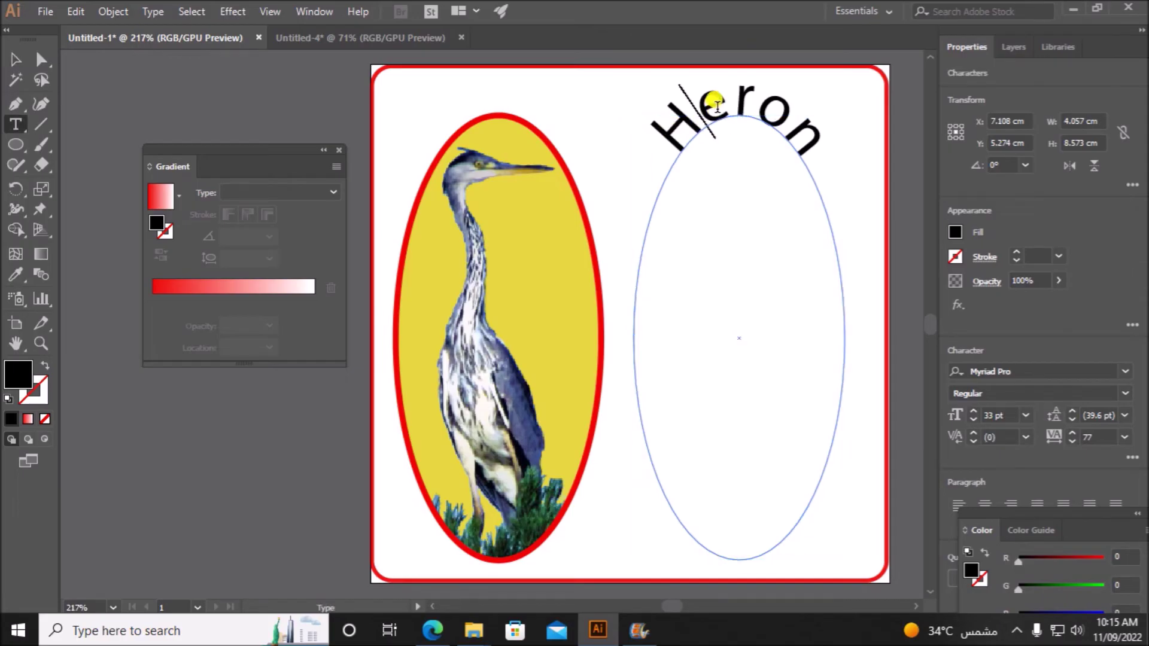
pyautogui.hotkey('ctrl', 'a')
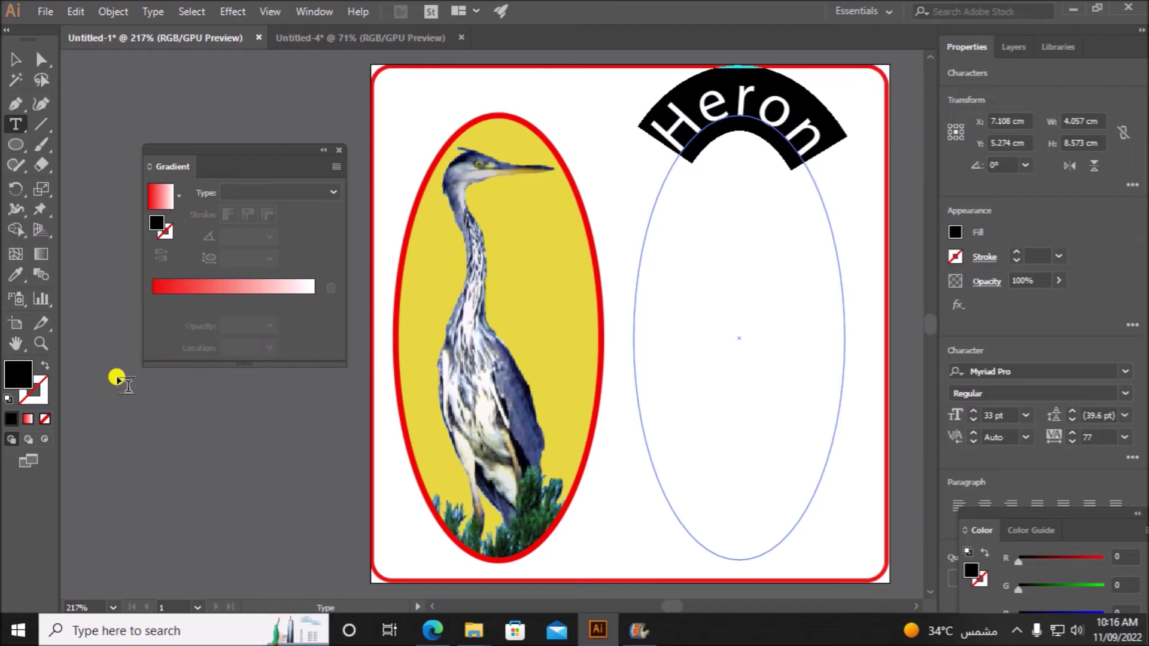
pyautogui.rightClick(748, 108)
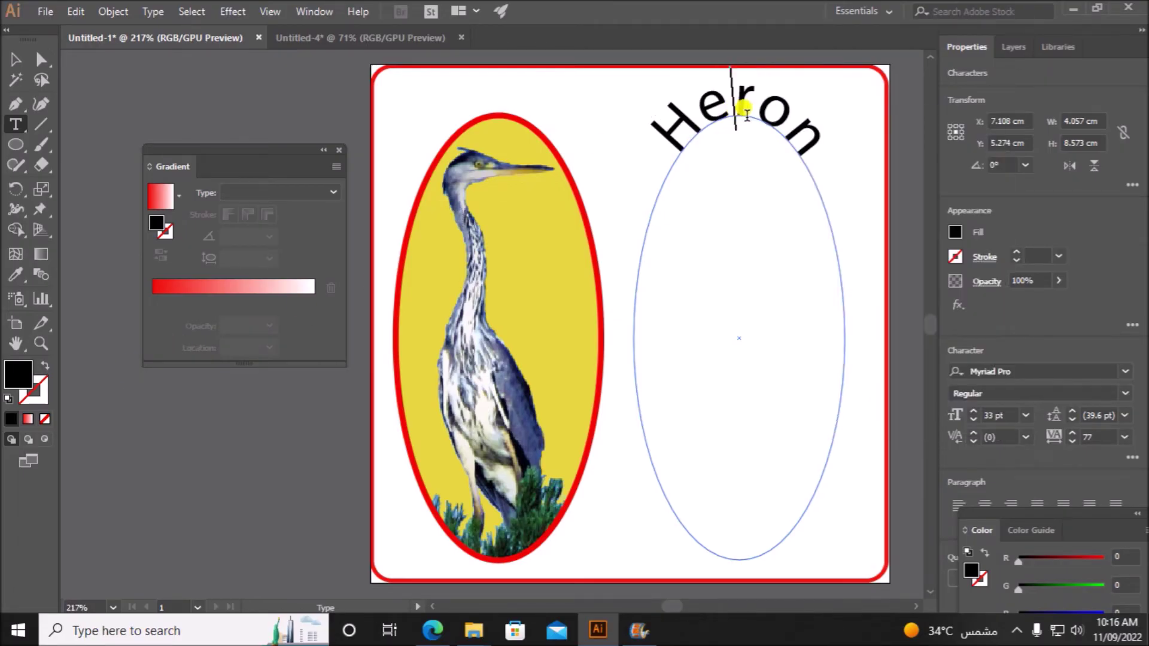
pyautogui.click(15, 59)
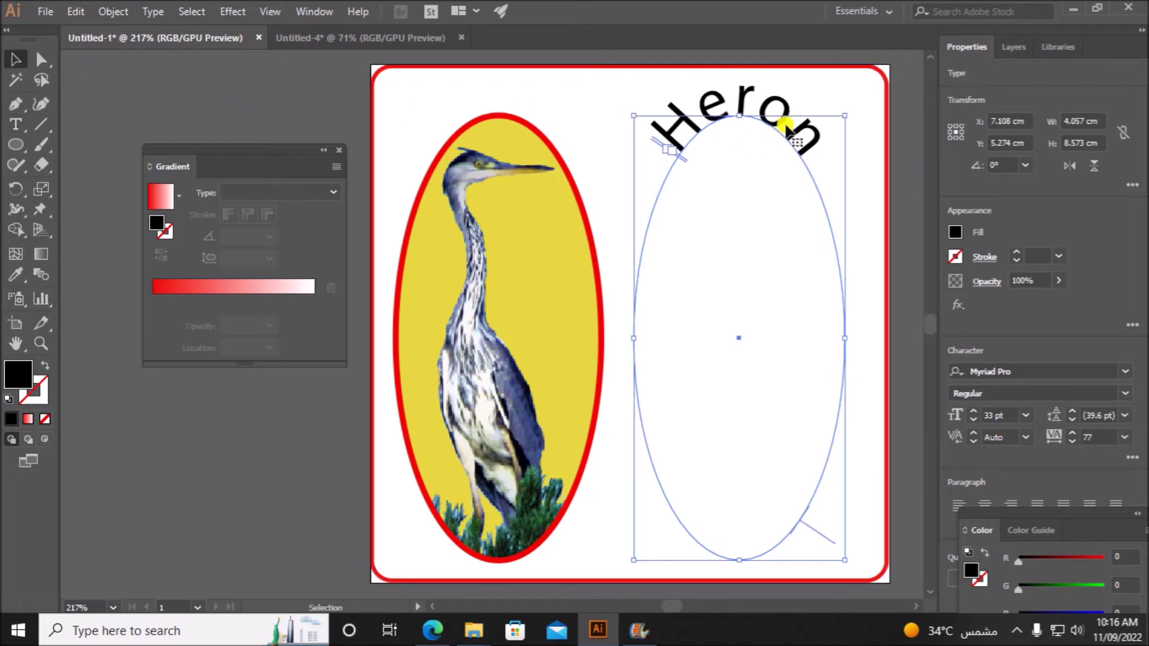
pyautogui.rightClick(744, 106)
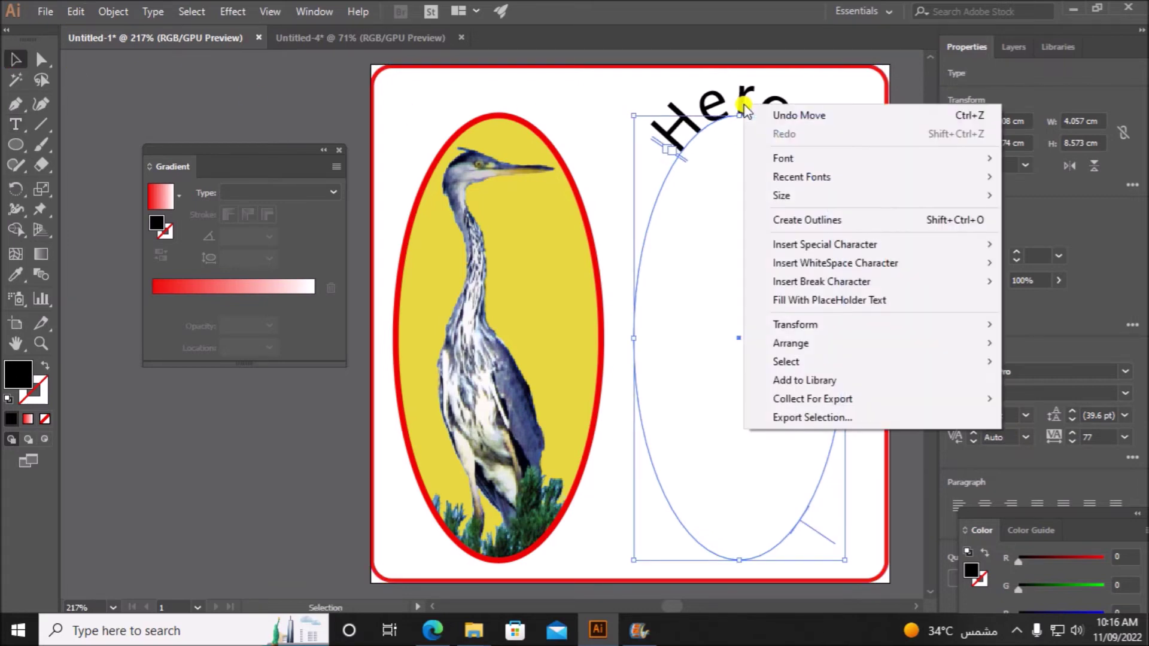
# Convert 'Heron' to outlines and fill it with a red-to-white 90° linear gradient.
pyautogui.click(806, 220)
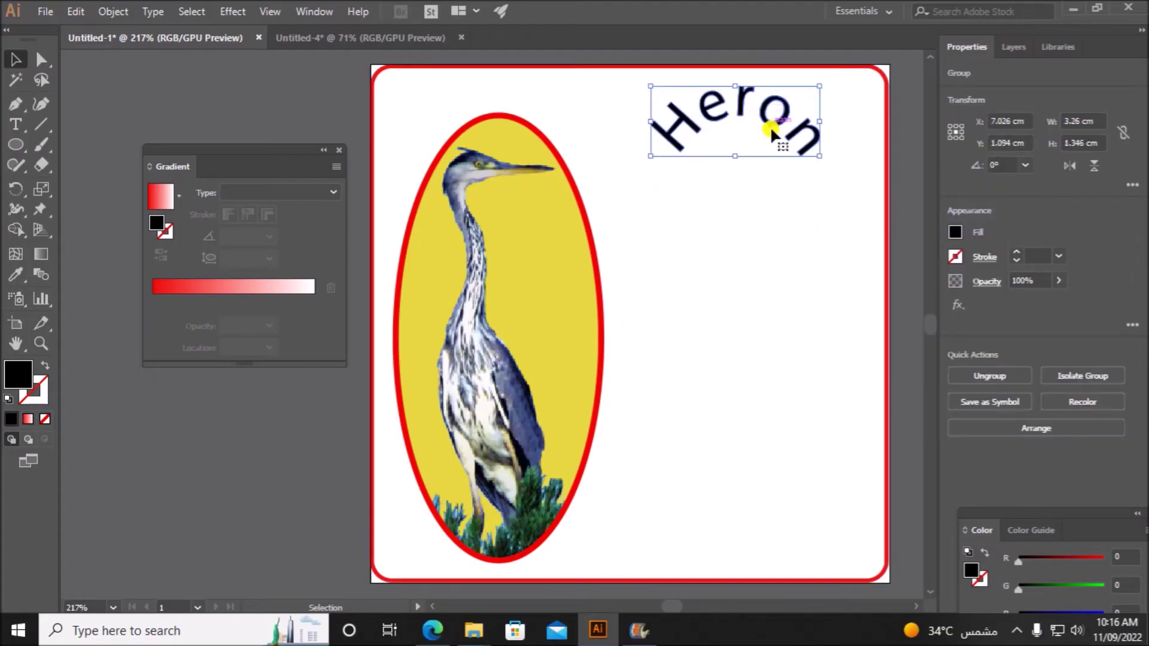
pyautogui.click(30, 418)
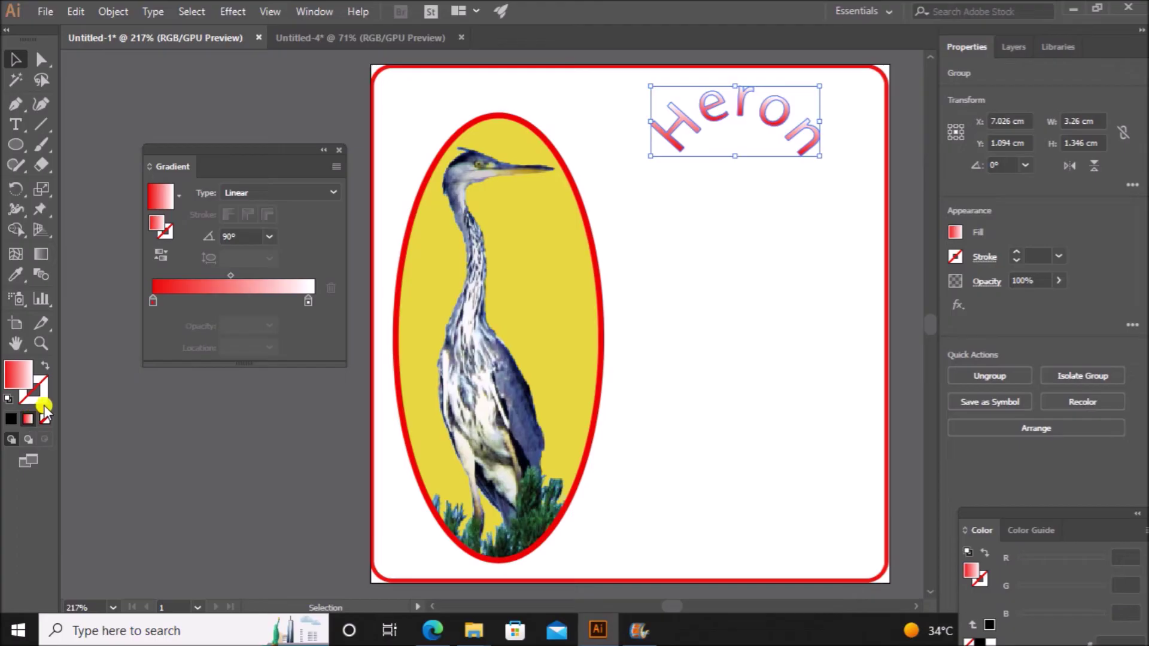
pyautogui.click(152, 301)
pyautogui.doubleClick(152, 302)
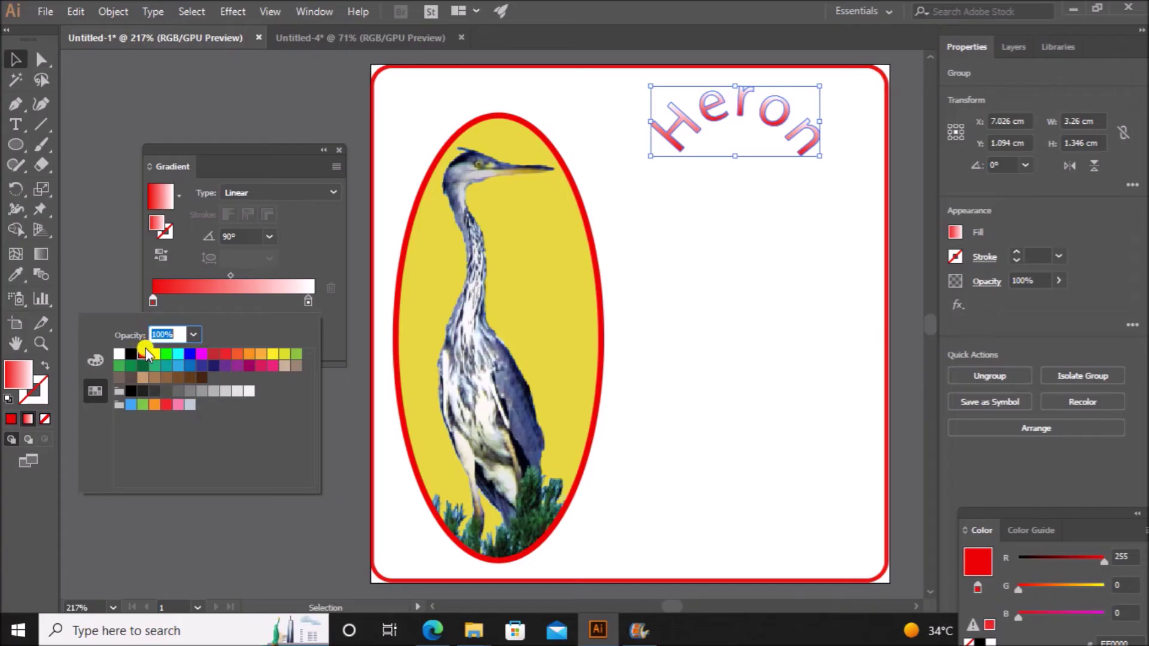
pyautogui.click(307, 301)
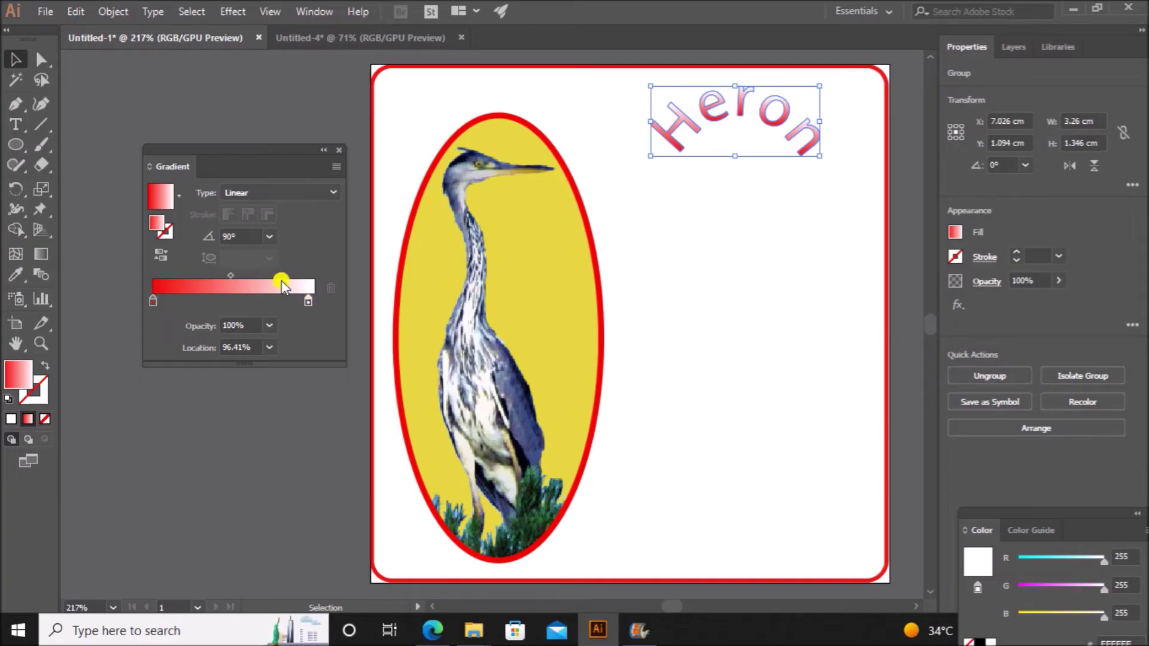
pyautogui.click(270, 238)
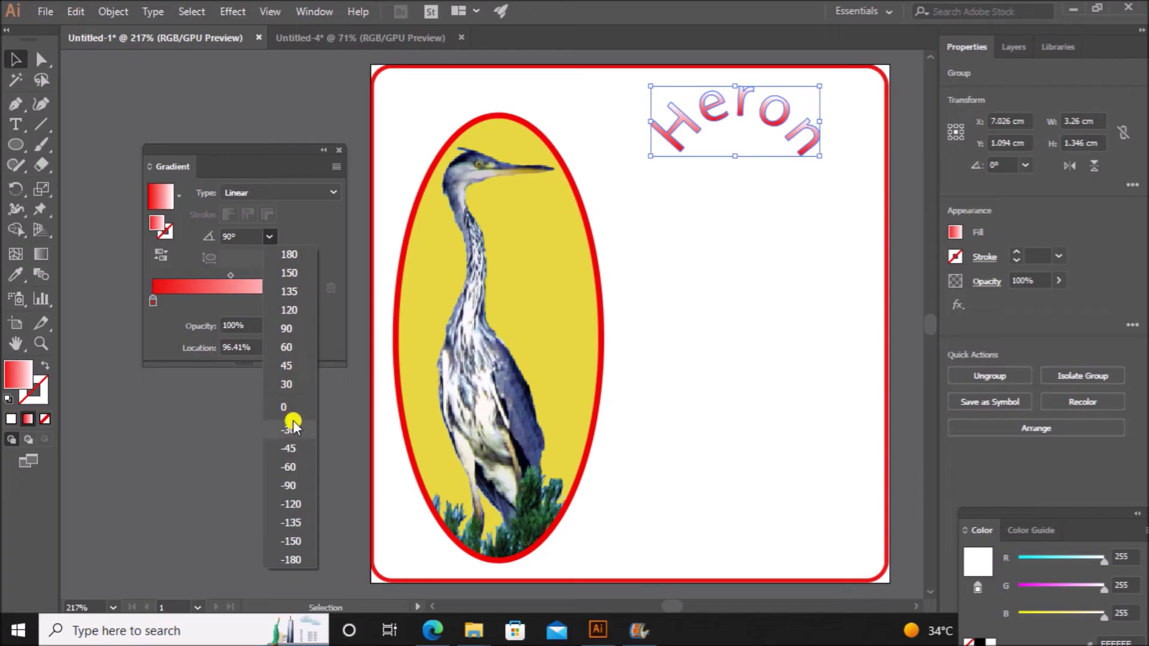
pyautogui.click(285, 327)
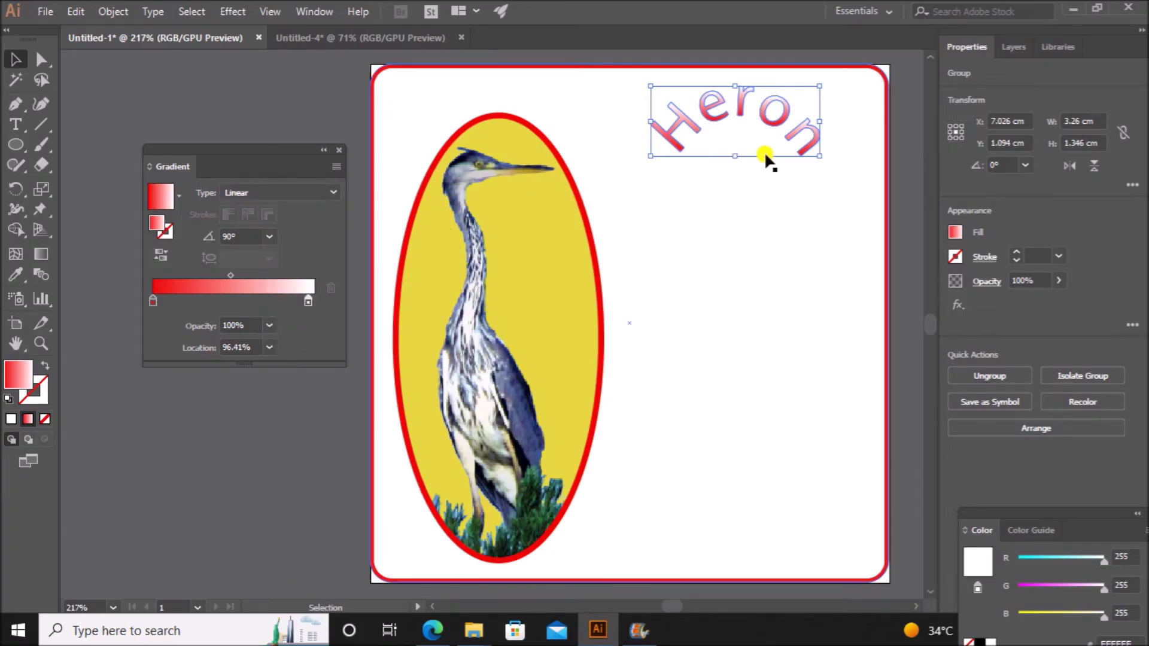
# Give the Heron lettering a black outline, then reselect the lettering group.
pyautogui.click(955, 256)
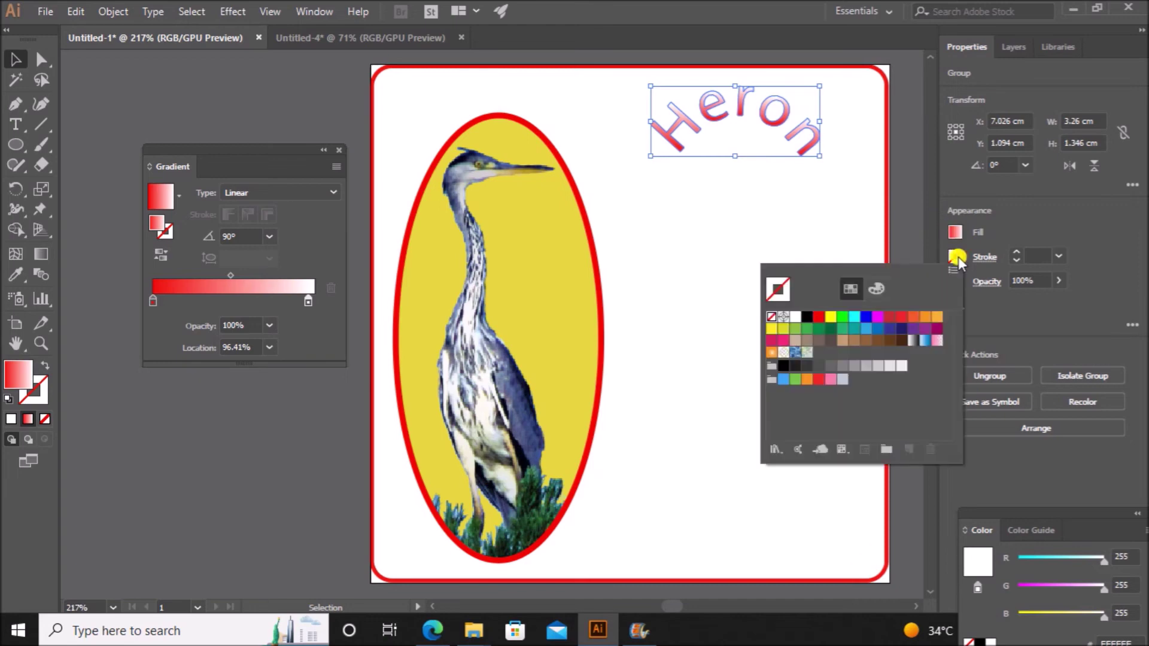
pyautogui.click(807, 316)
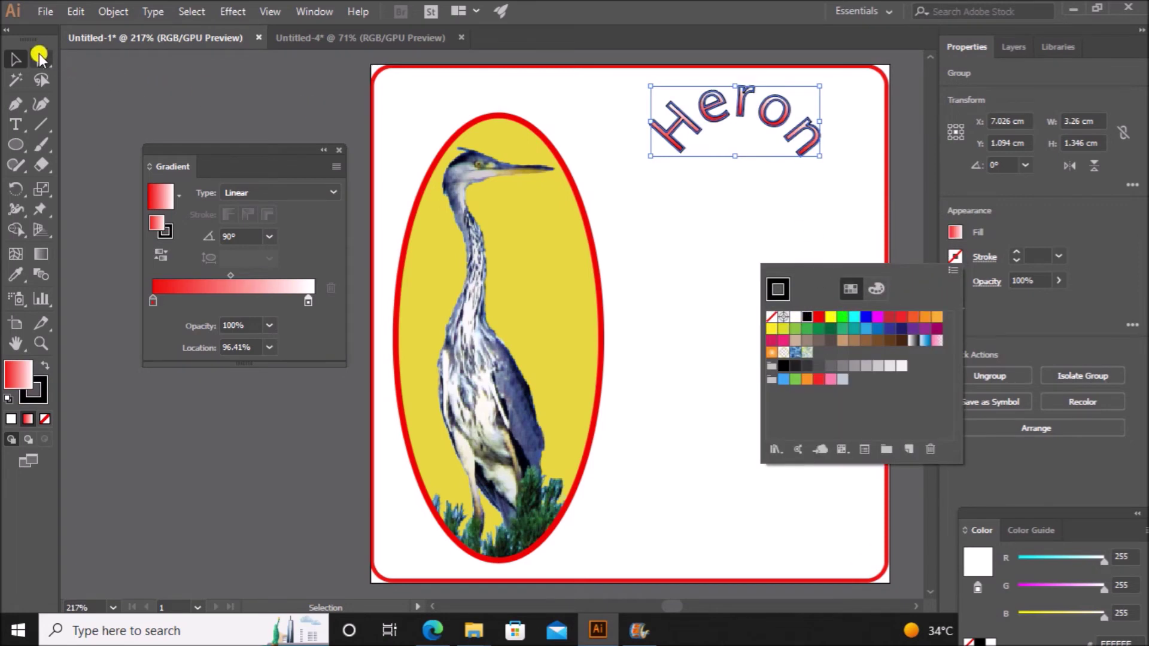
pyautogui.click(14, 60)
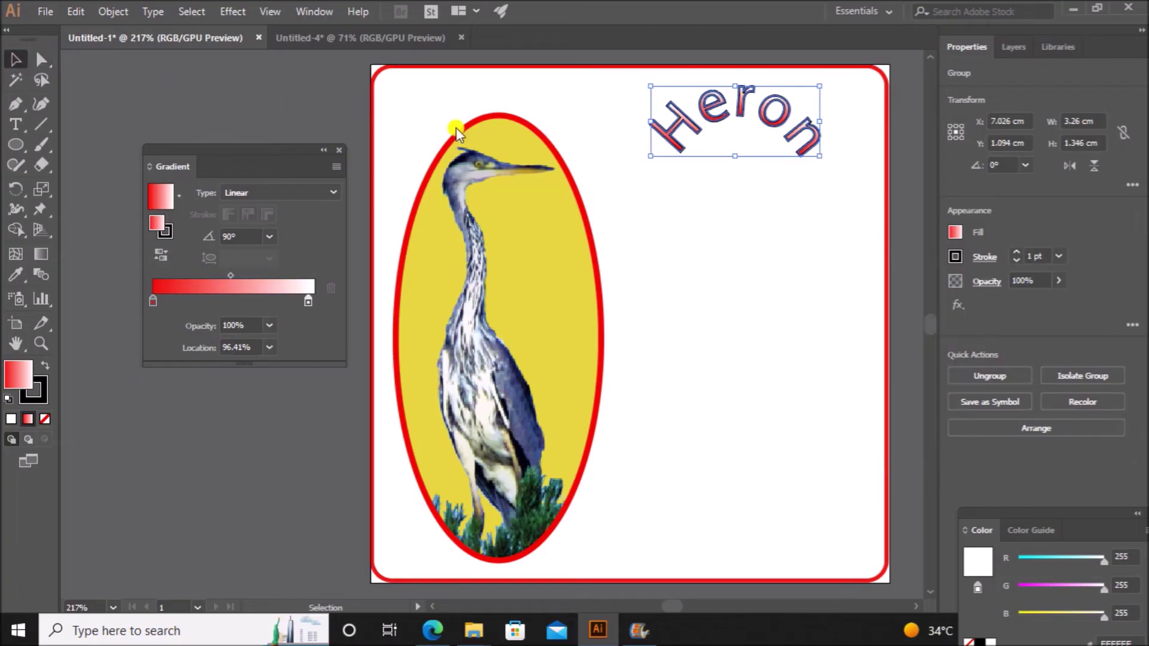
pyautogui.moveTo(770, 159)
pyautogui.mouseDown()
pyautogui.moveTo(626, 157)
pyautogui.moveTo(766, 151)
pyautogui.mouseUp()
pyautogui.click(767, 151)
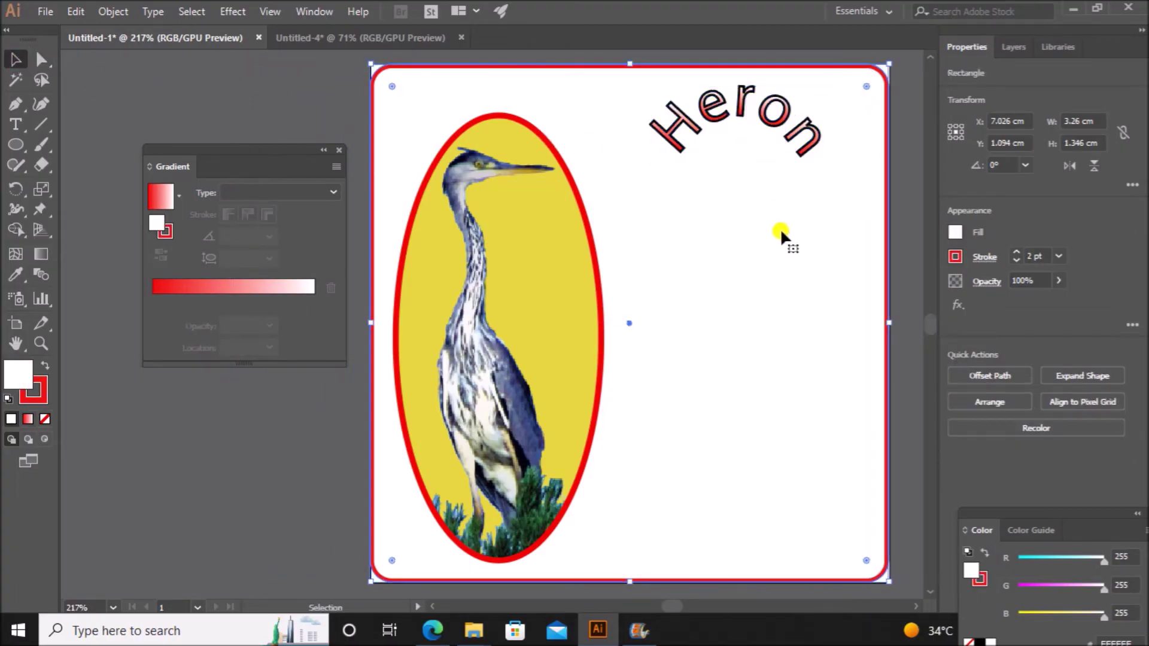
pyautogui.click(902, 190)
pyautogui.click(742, 113)
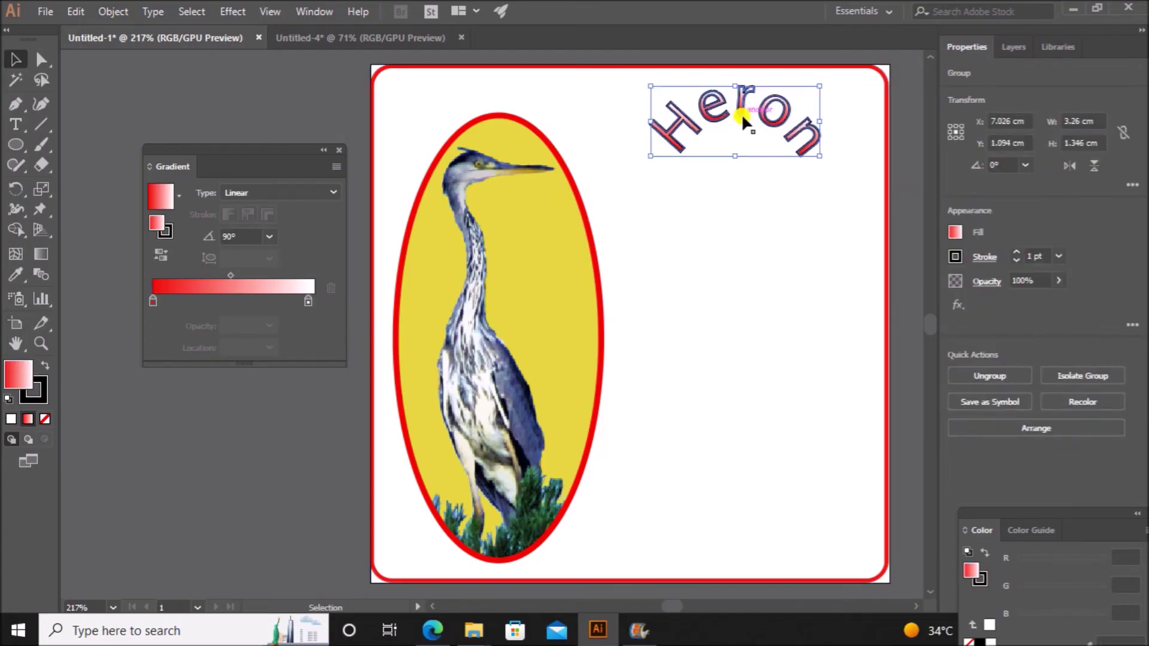
# Move the Heron lettering left to arch over the heron ellipse and enlarge it slightly.
pyautogui.moveTo(741, 113); pyautogui.dragTo(492, 118)
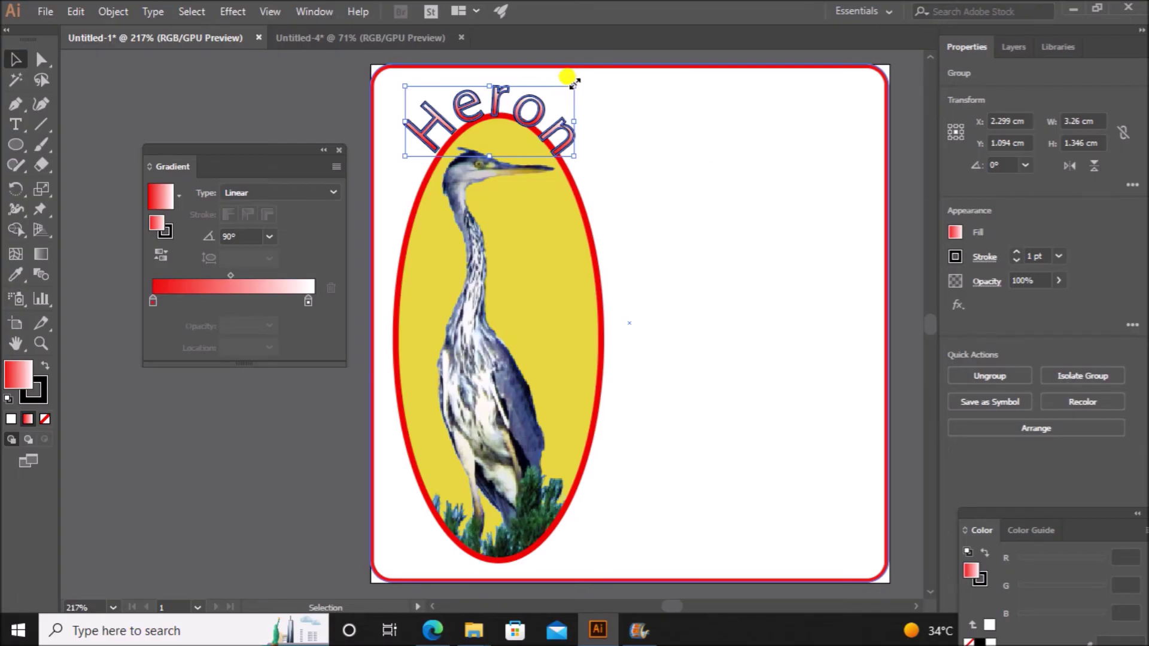
pyautogui.moveTo(575, 84); pyautogui.dragTo(579, 69)
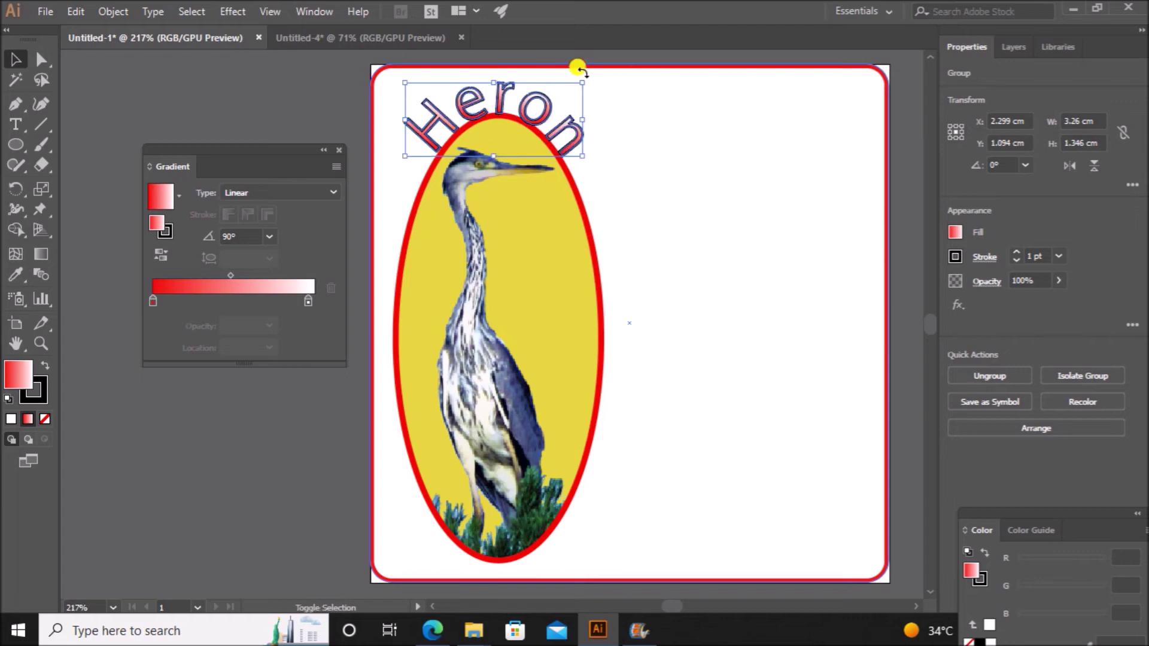
pyautogui.click(628, 153)
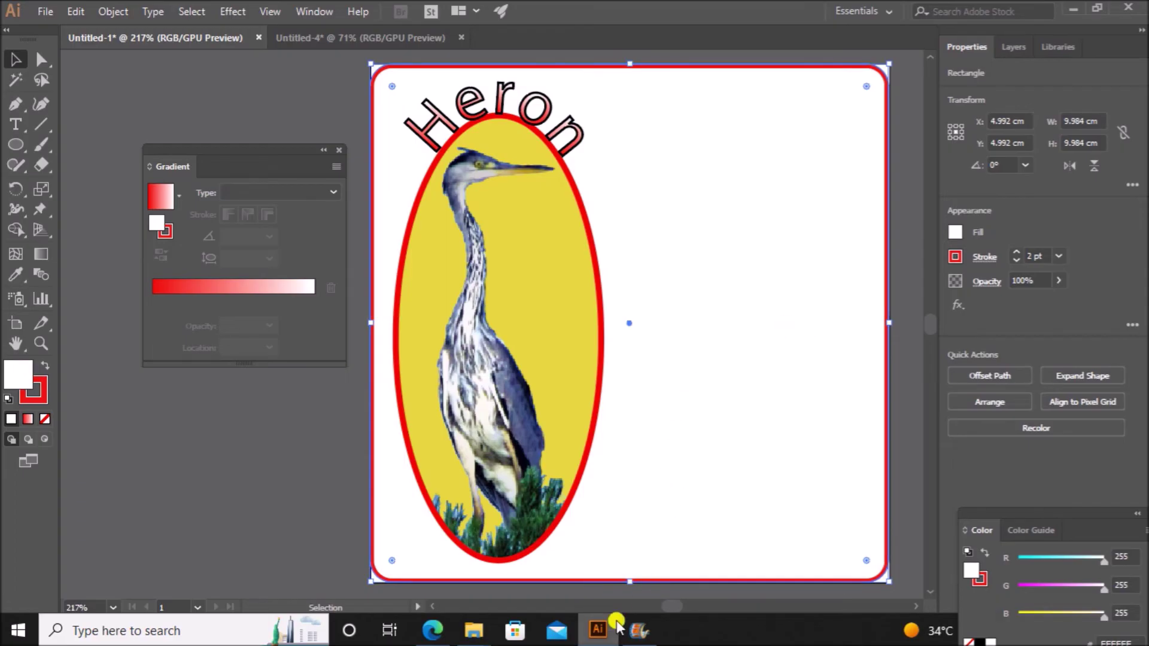
pyautogui.moveTo(597, 630)
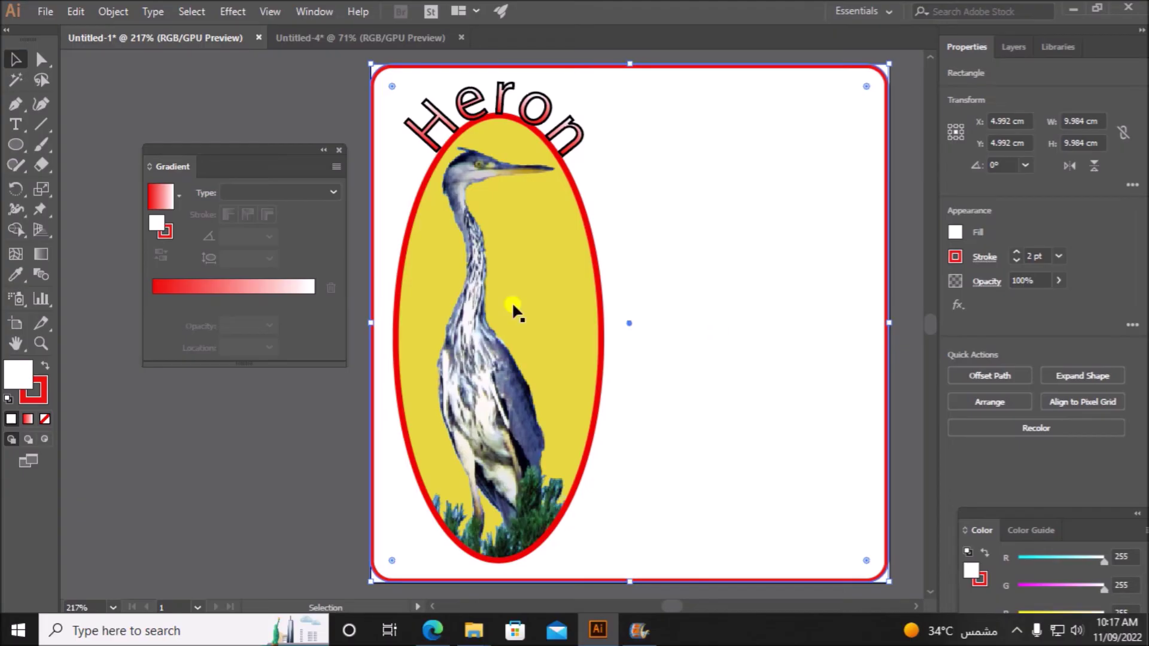
pyautogui.click(450, 121)
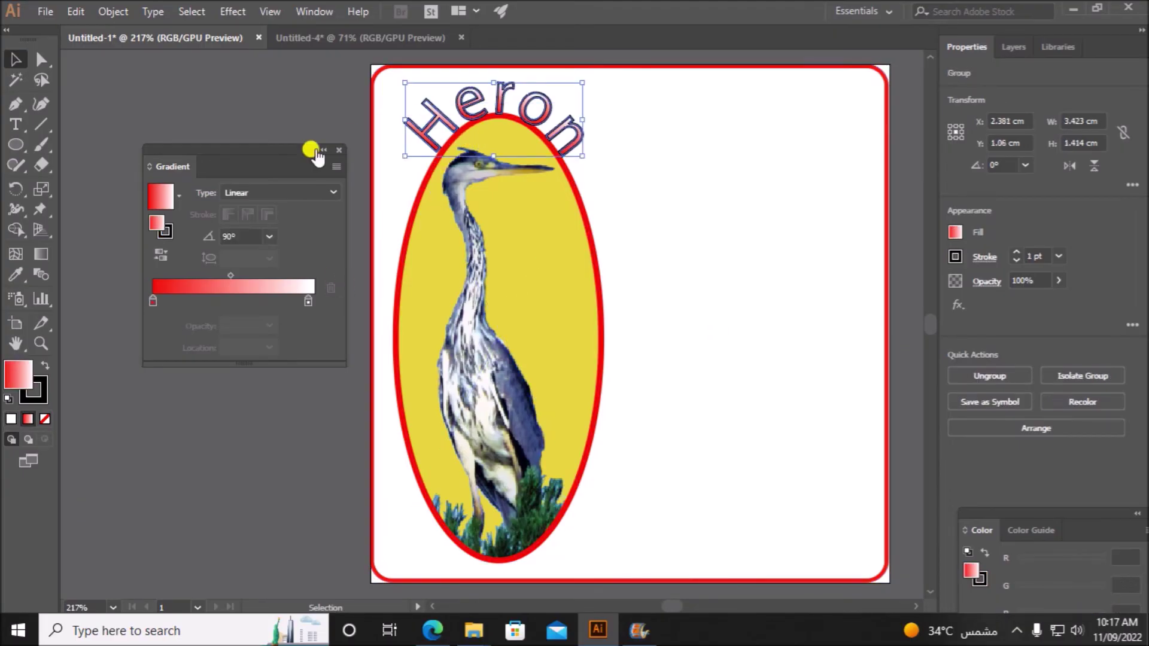
# Keep the Heron gradient at 90° and move its stops to red at 1.03% and white around 79%.
pyautogui.click(268, 238)
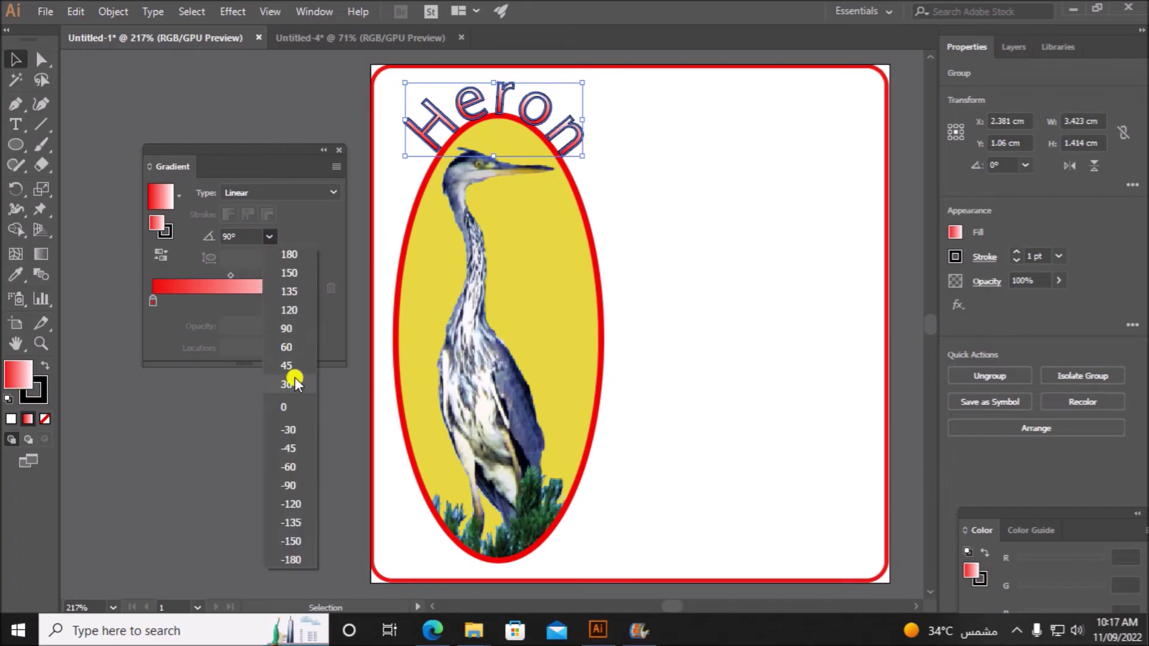
pyautogui.click(285, 407)
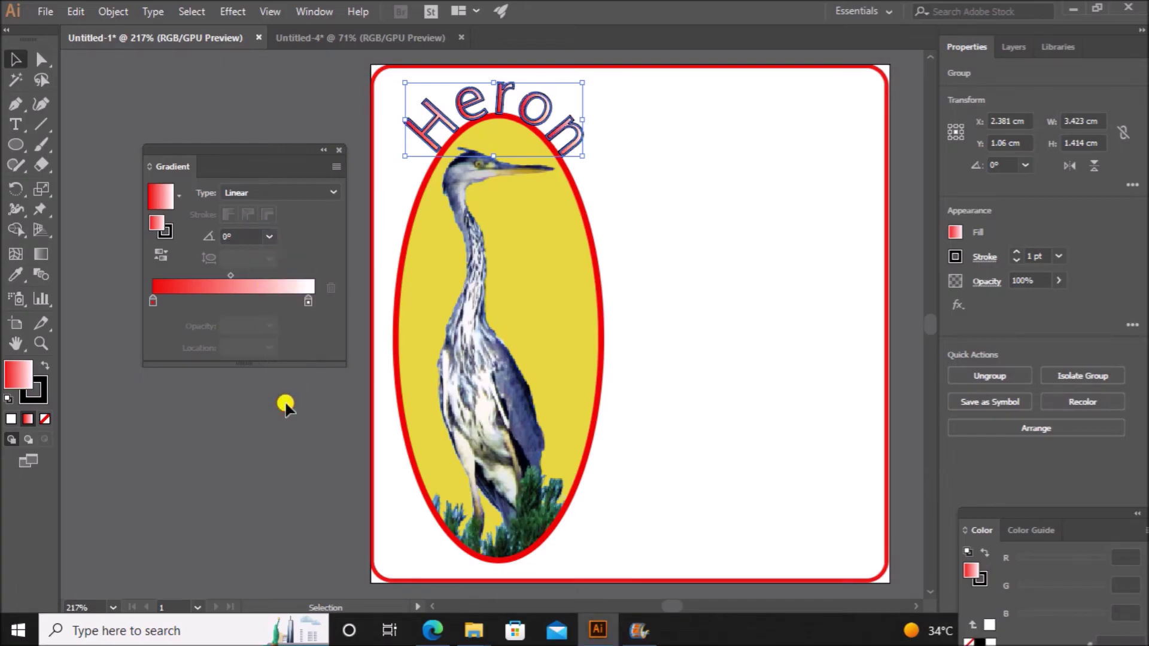
pyautogui.click(270, 238)
pyautogui.click(284, 329)
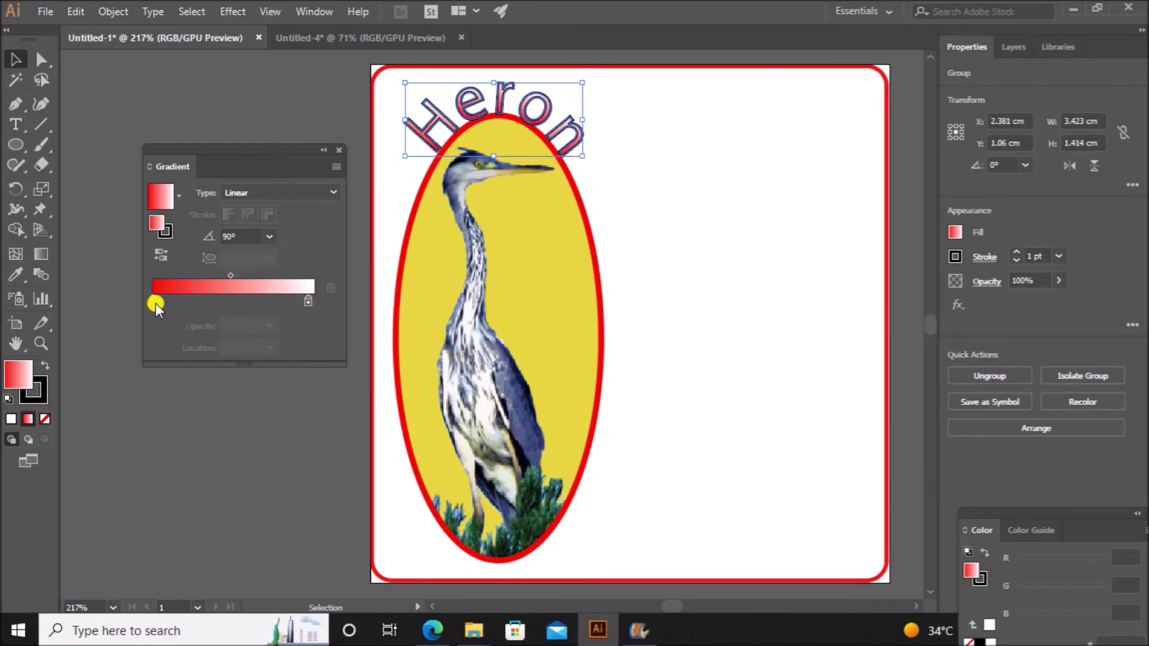
pyautogui.moveTo(154, 303)
pyautogui.mouseDown()
pyautogui.moveTo(286, 301)
pyautogui.moveTo(149, 299)
pyautogui.mouseUp()
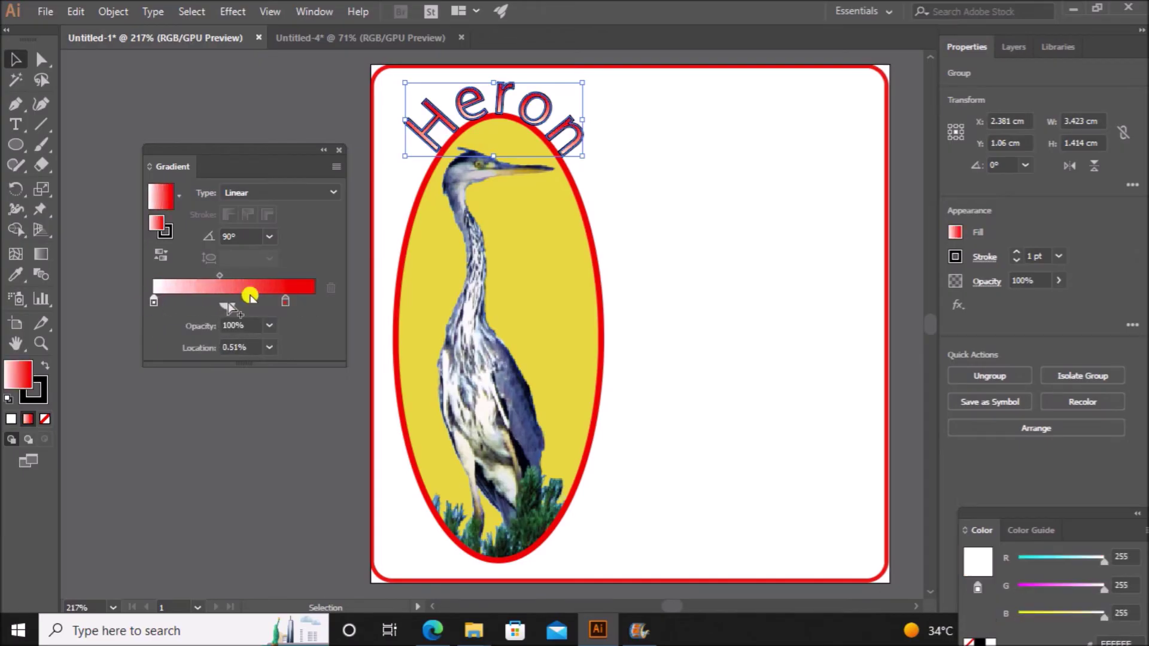
pyautogui.moveTo(285, 301)
pyautogui.mouseDown()
pyautogui.moveTo(315, 304)
pyautogui.moveTo(152, 304)
pyautogui.moveTo(295, 303)
pyautogui.moveTo(281, 303)
pyautogui.mouseUp()
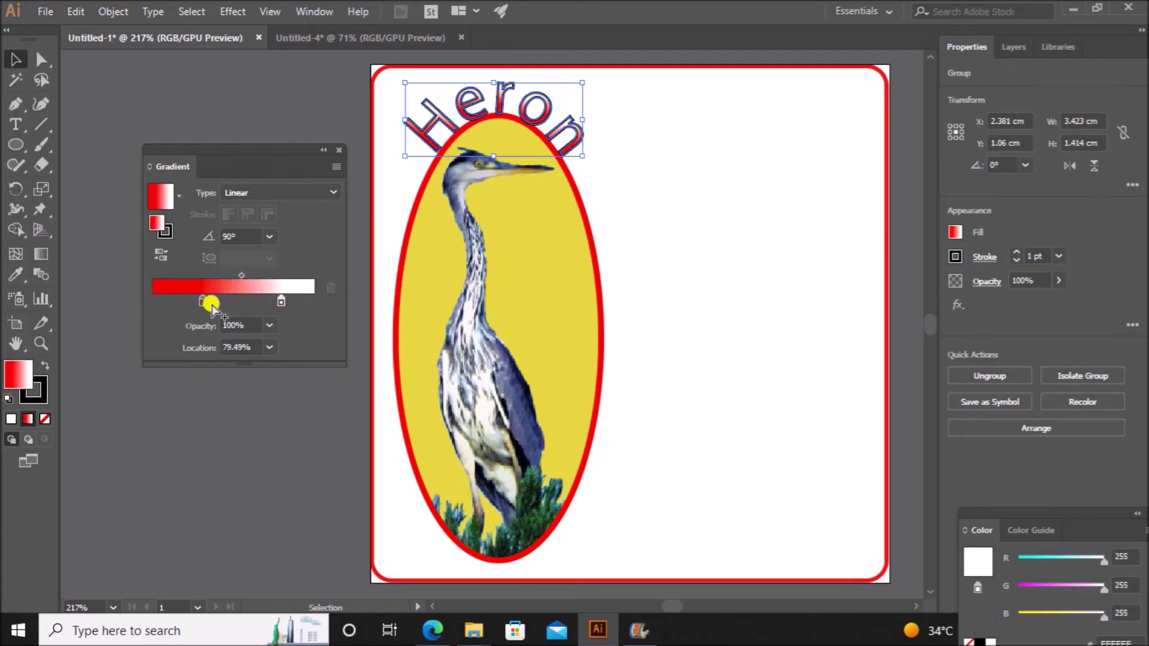
pyautogui.moveTo(205, 304); pyautogui.dragTo(152, 307)
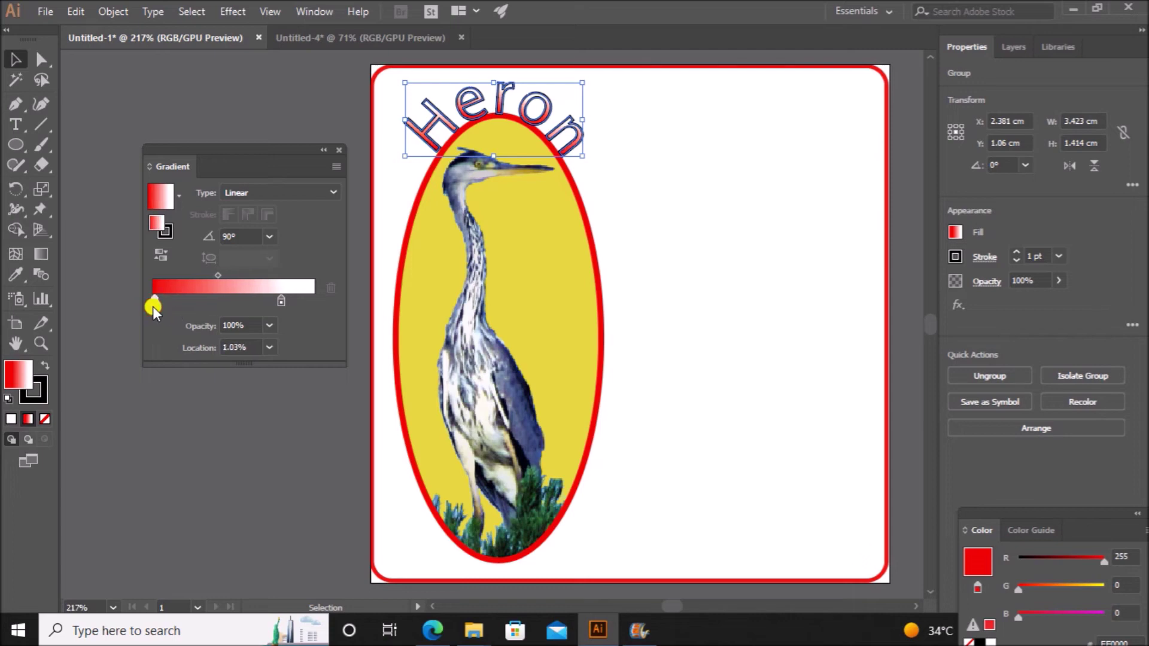
pyautogui.click(701, 200)
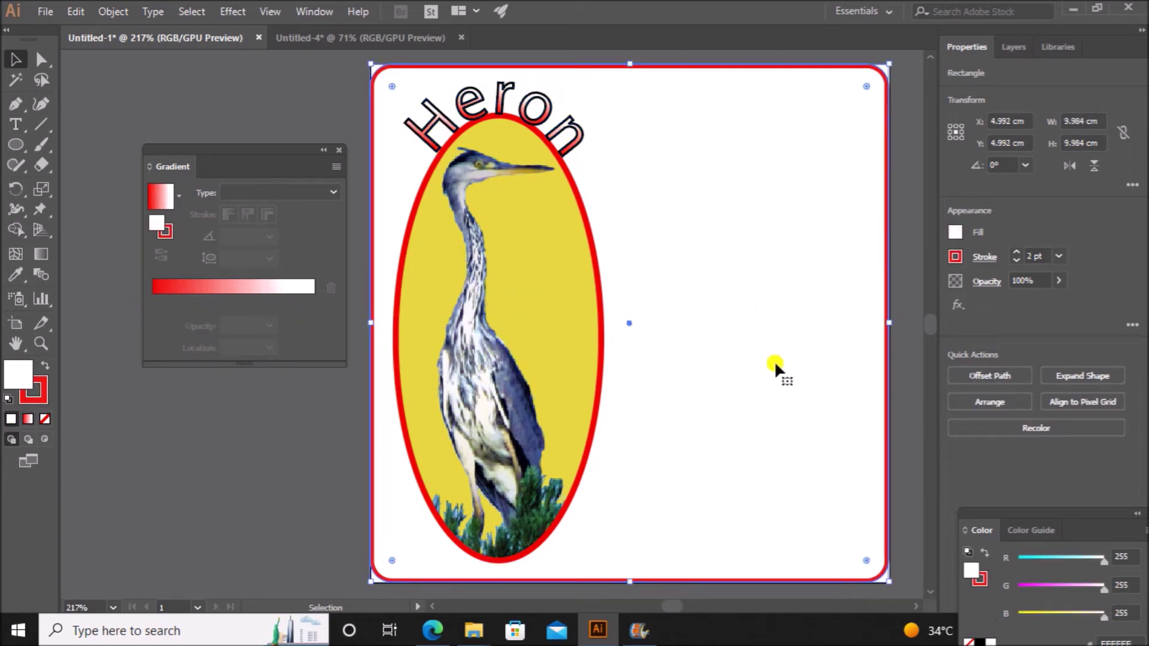
# In the exam PDF, highlight the note requiring black-outlined, white-to-red vertical gradient text.
pyautogui.click(433, 628)
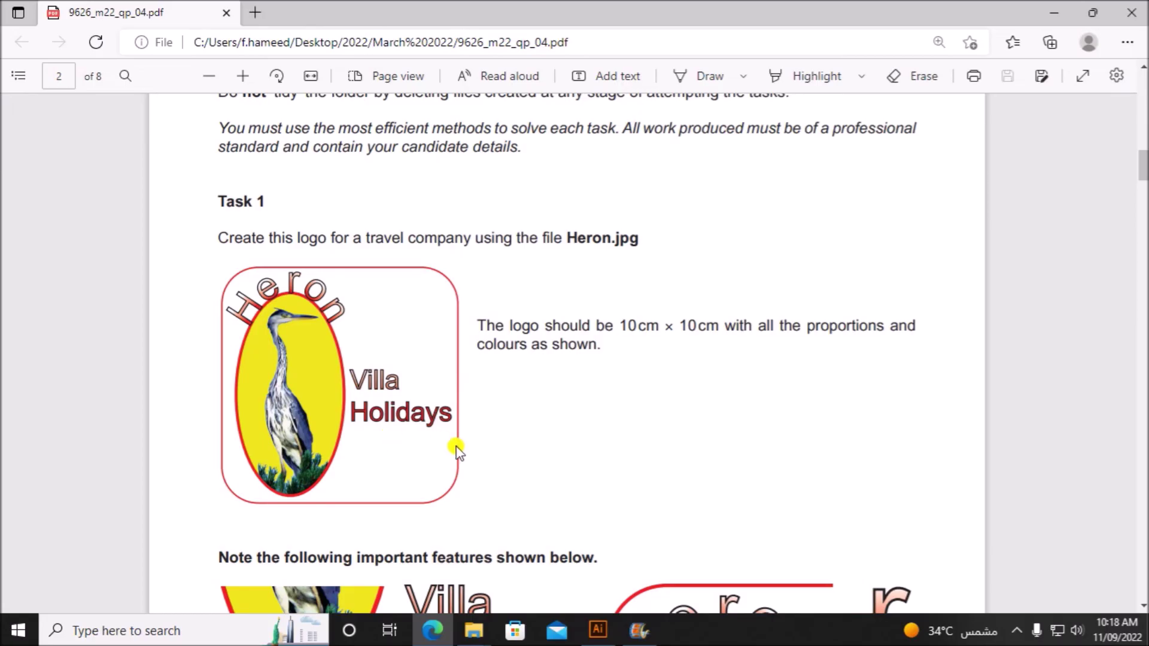
pyautogui.scroll(-6, 457, 451)
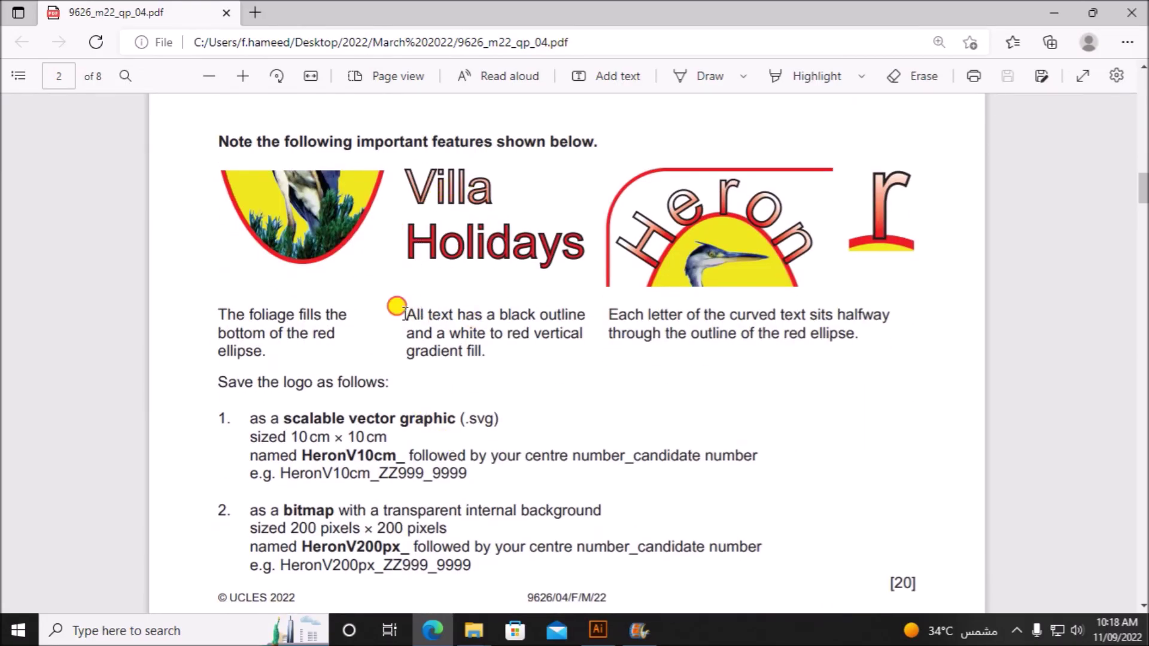
pyautogui.moveTo(396, 307); pyautogui.dragTo(489, 342)
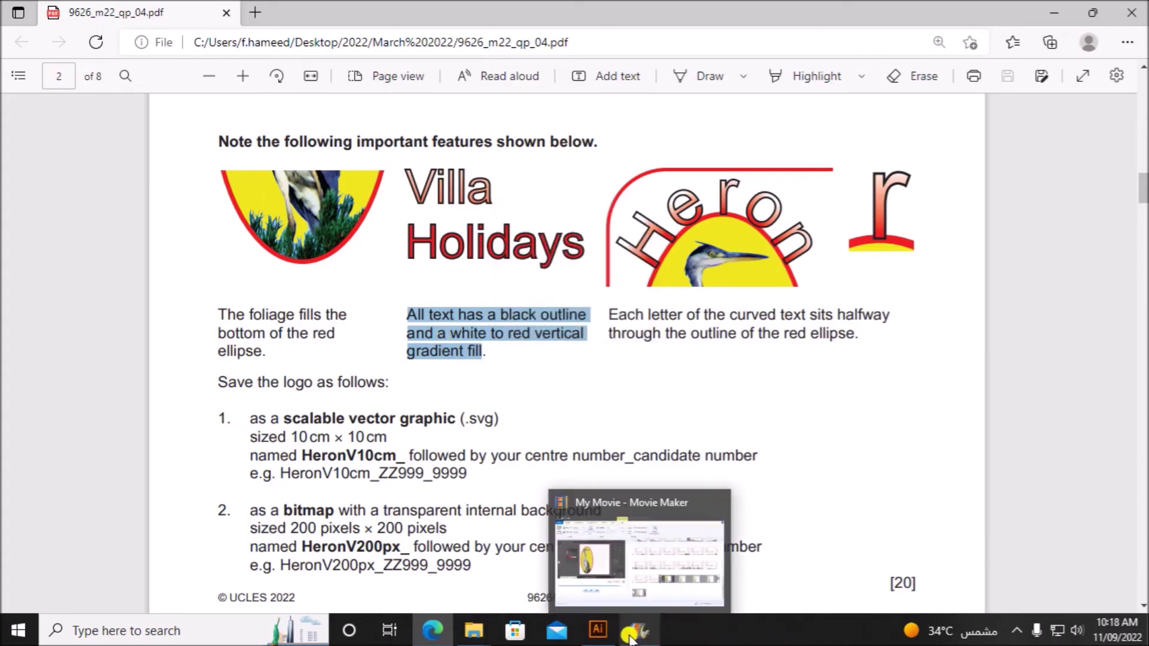
pyautogui.click(598, 636)
# Type the two-line text 'Villa Holidays' beside the heron ellipse.
pyautogui.click(16, 124)
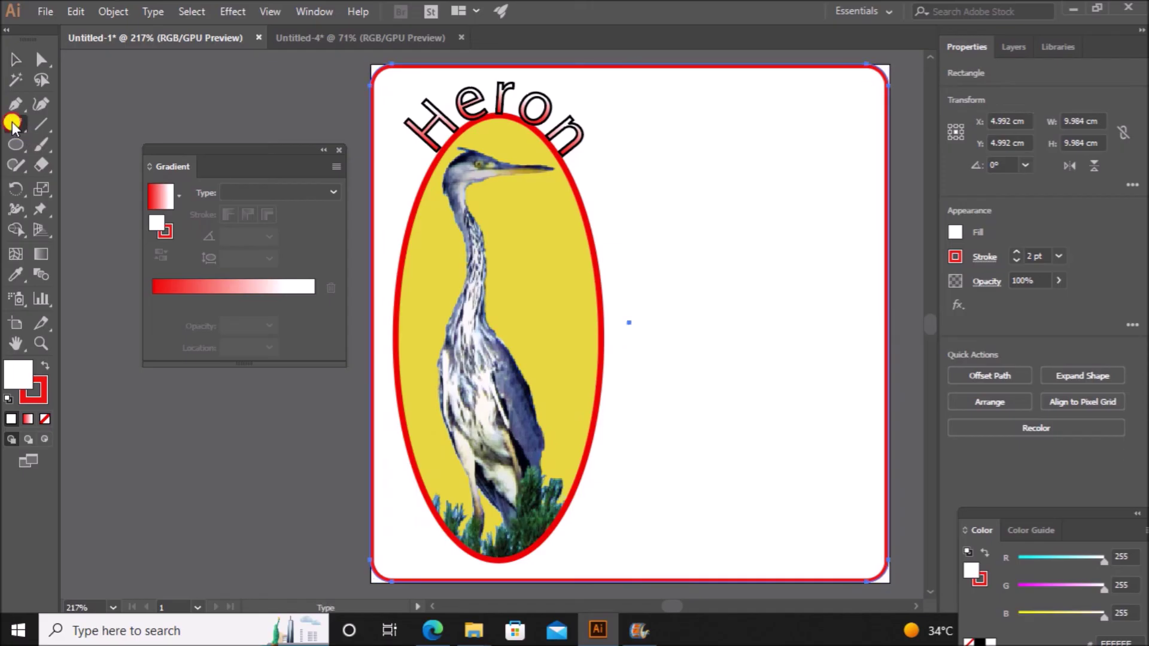
pyautogui.click(655, 380)
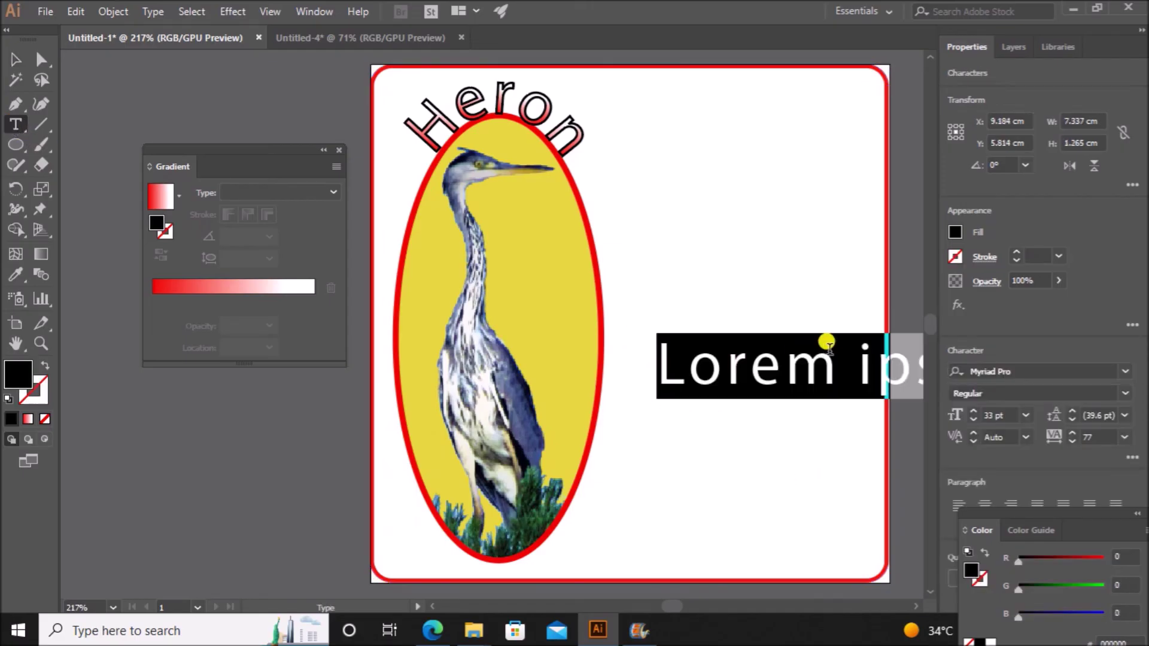
pyautogui.write('Villa ')
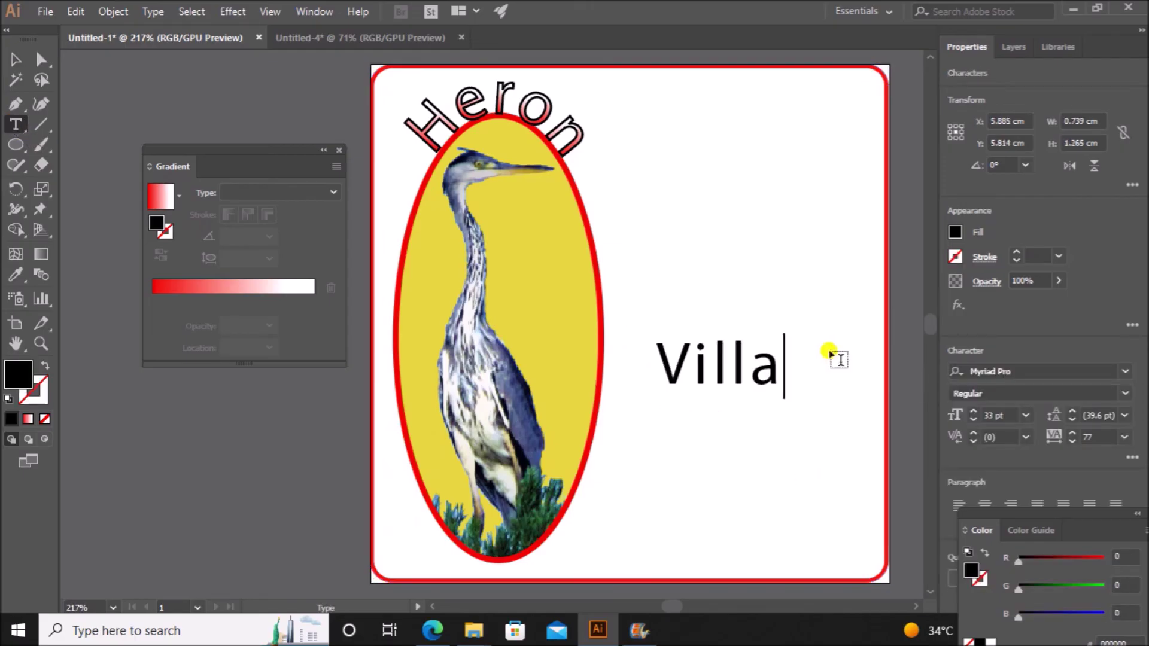
pyautogui.write('Holidays')
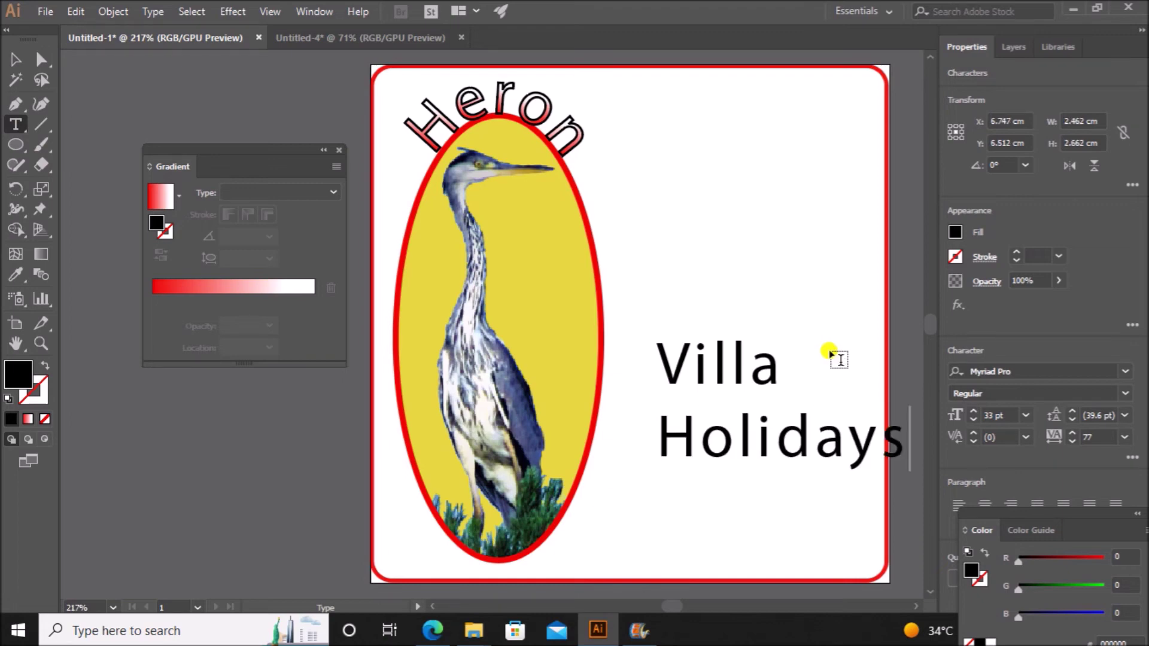
pyautogui.click(434, 633)
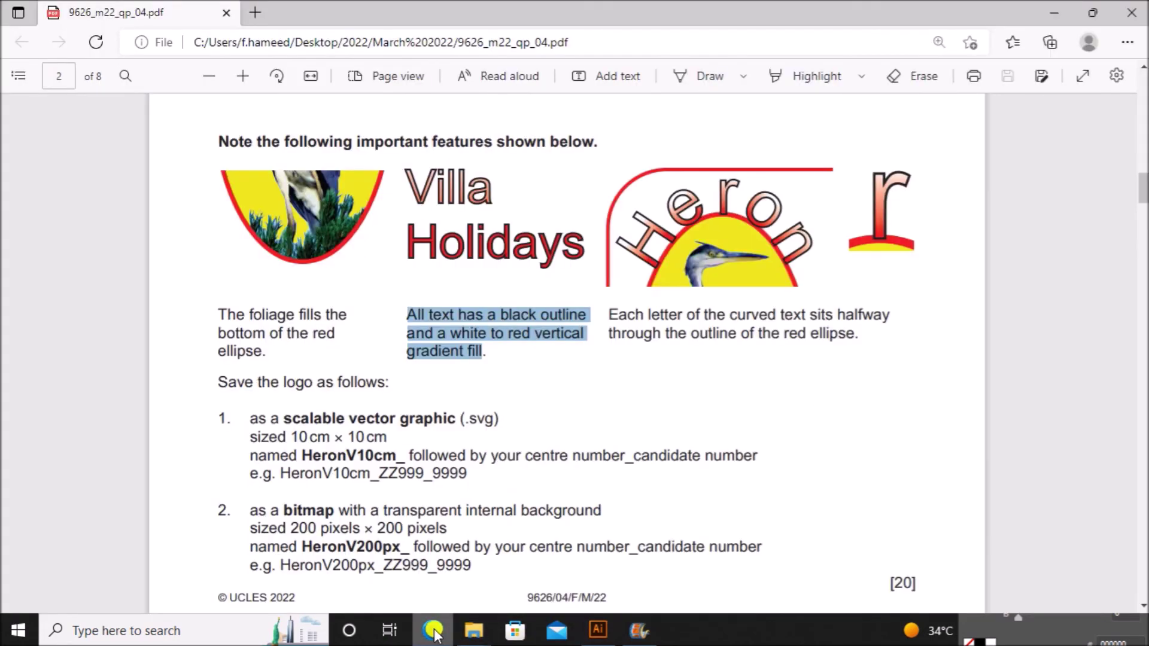
pyautogui.click(598, 630)
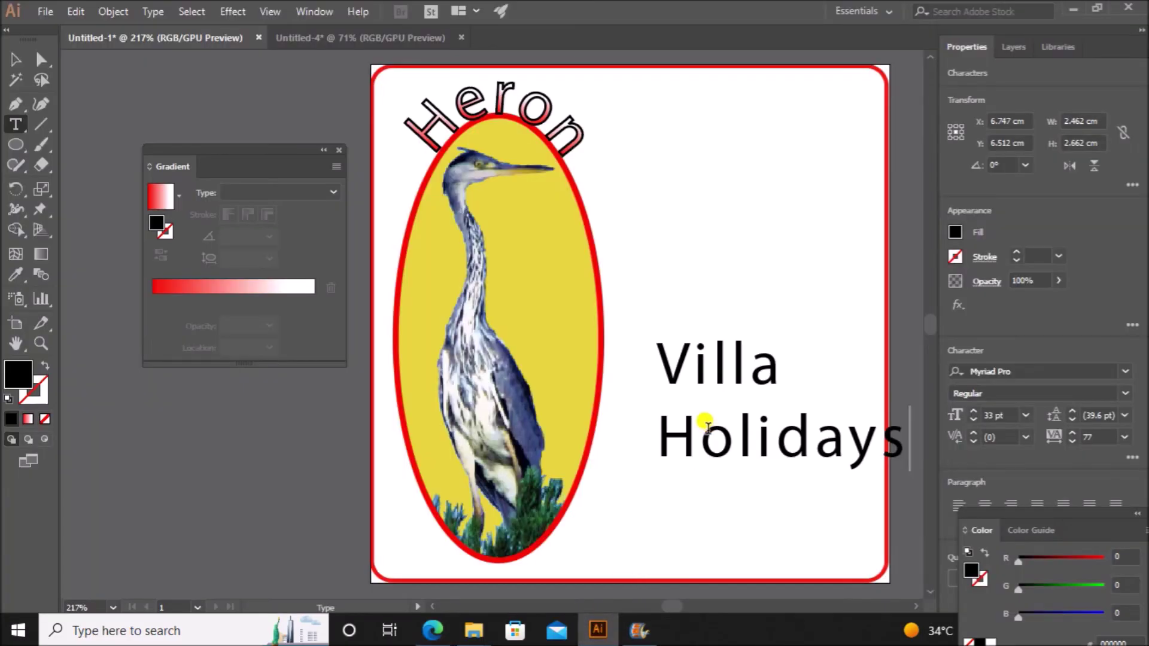
# Set the Villa Holidays tracking to 0 and move the text left and down beside the ellipse.
pyautogui.moveTo(664, 353); pyautogui.dragTo(898, 441)
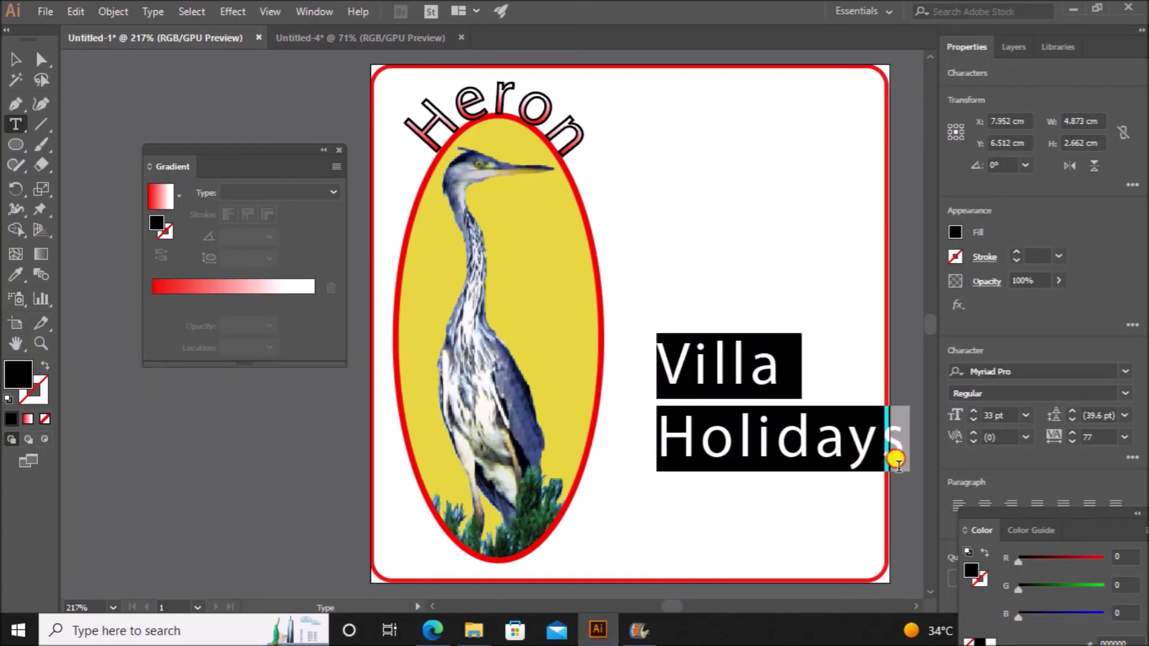
pyautogui.moveTo(1069, 443); pyautogui.dragTo(1073, 443)
pyautogui.click(1099, 437)
pyautogui.write('0')
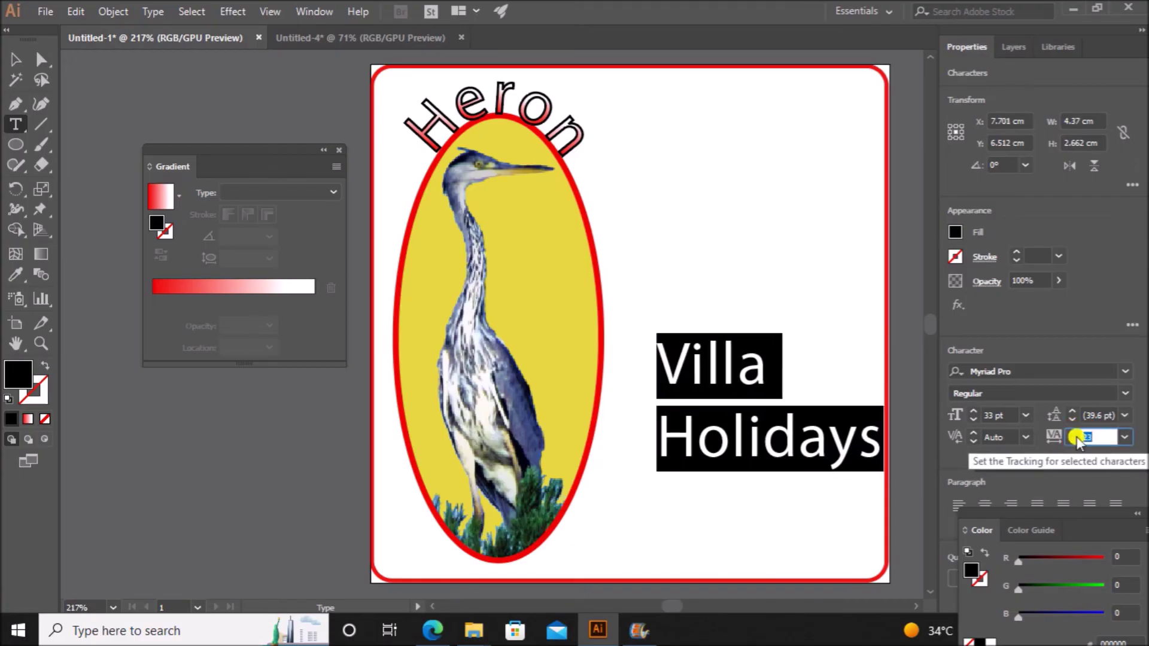
pyautogui.press('Return')
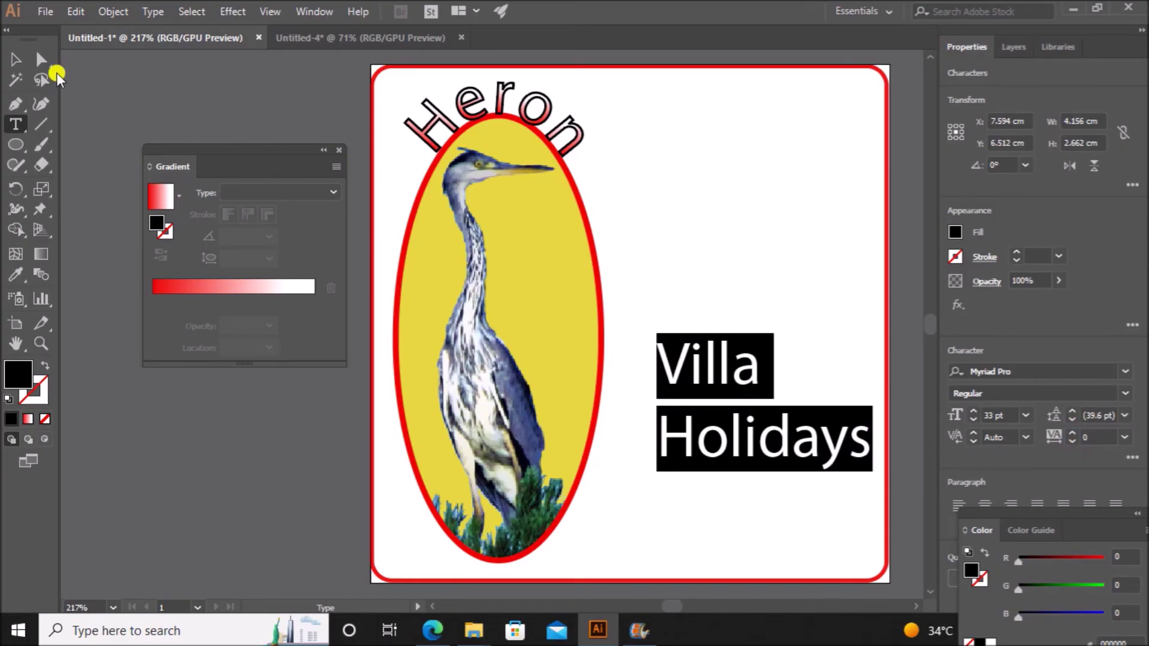
pyautogui.click(21, 59)
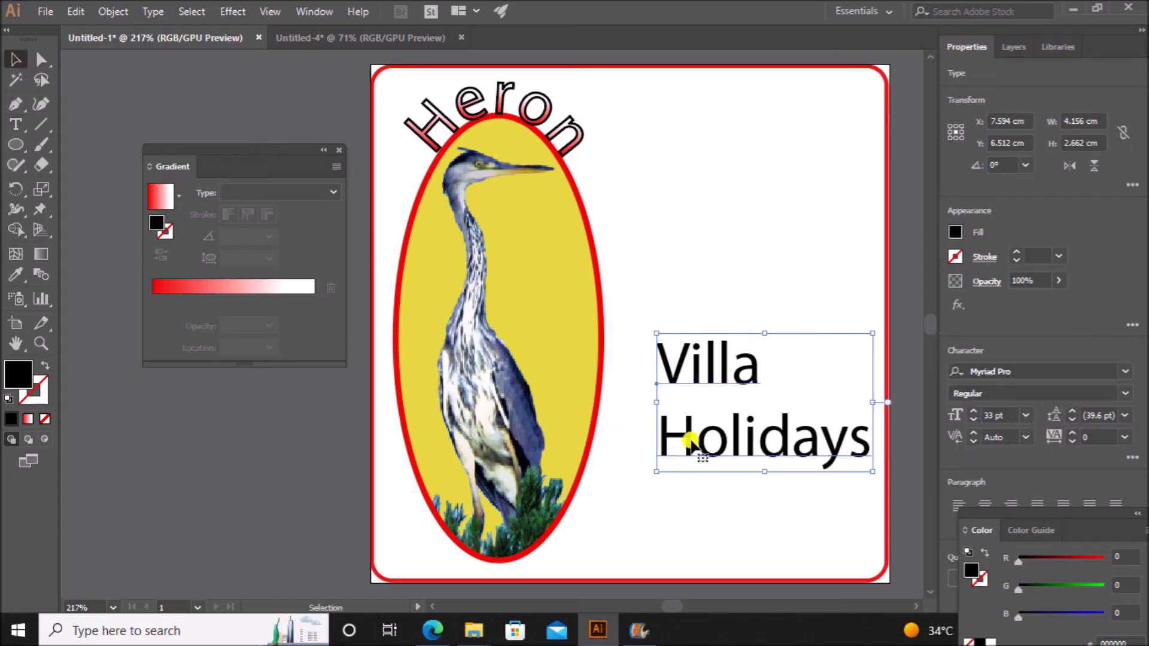
pyautogui.moveTo(700, 448); pyautogui.dragTo(661, 464)
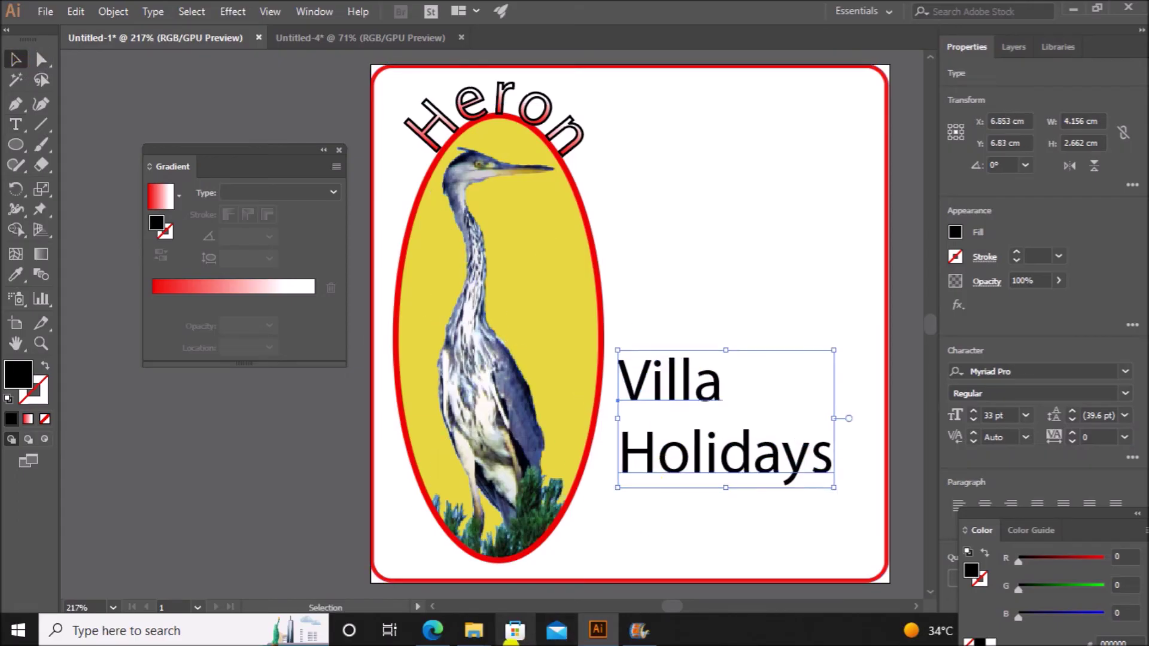
pyautogui.click(435, 631)
# After checking the reference logo, raise Villa Holidays and scale it proportionally to 34.16 pt.
pyautogui.scroll(3, 467, 560)
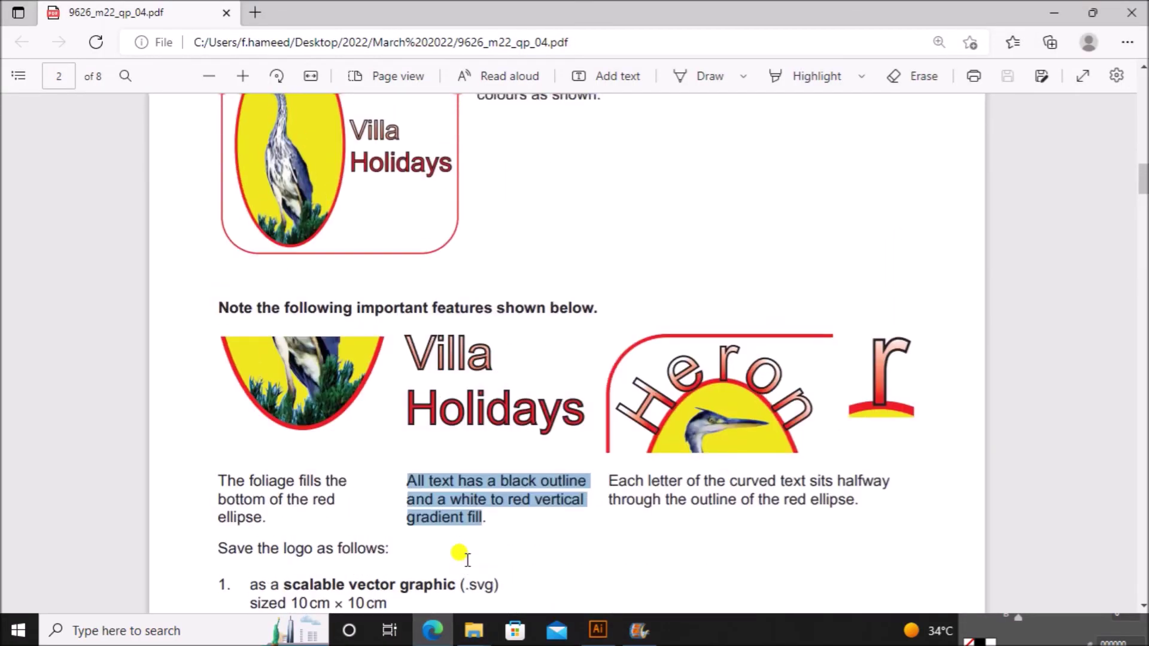
pyautogui.scroll(3, 467, 559)
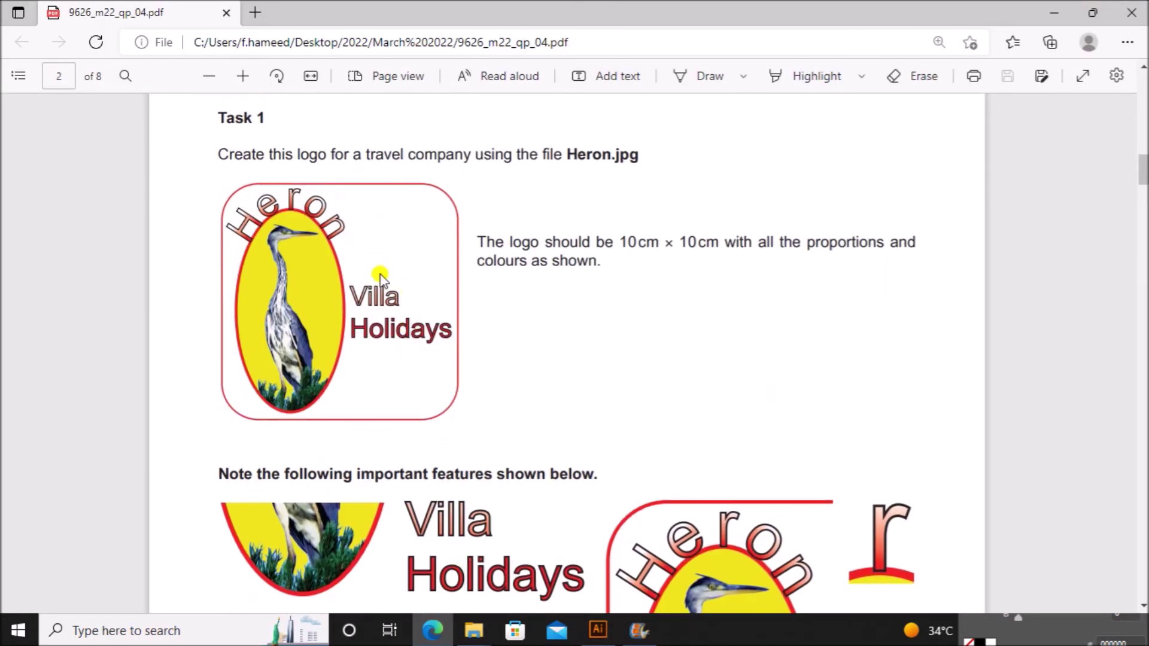
pyautogui.click(596, 629)
pyautogui.moveTo(662, 449); pyautogui.dragTo(656, 375)
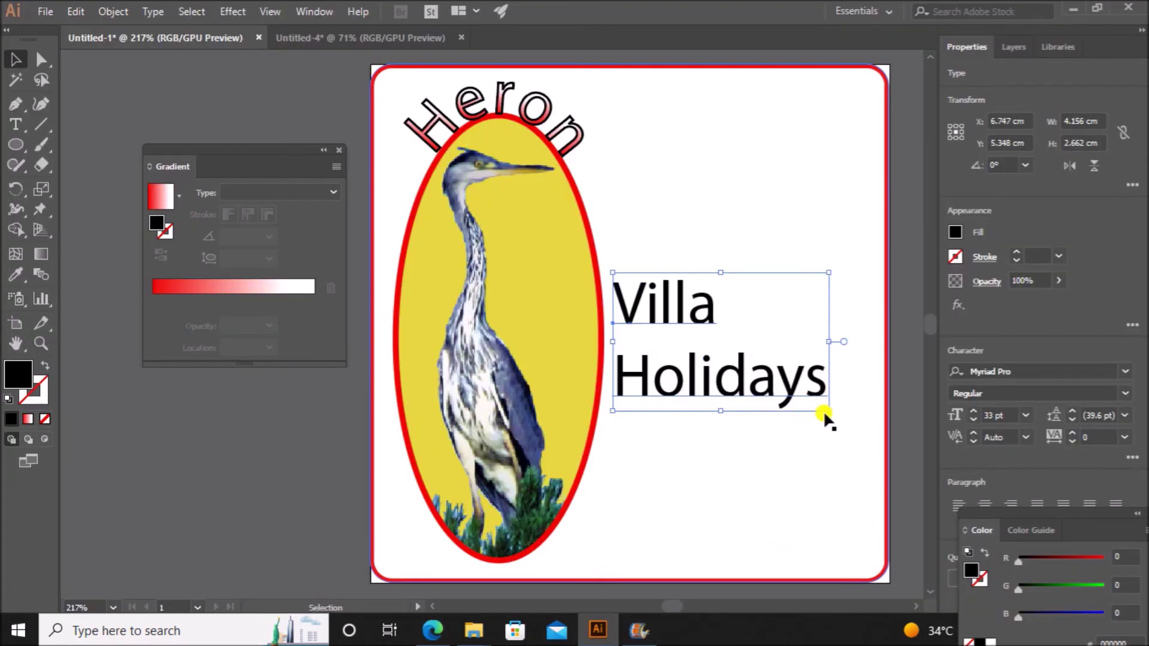
pyautogui.moveTo(822, 403); pyautogui.dragTo(841, 419)
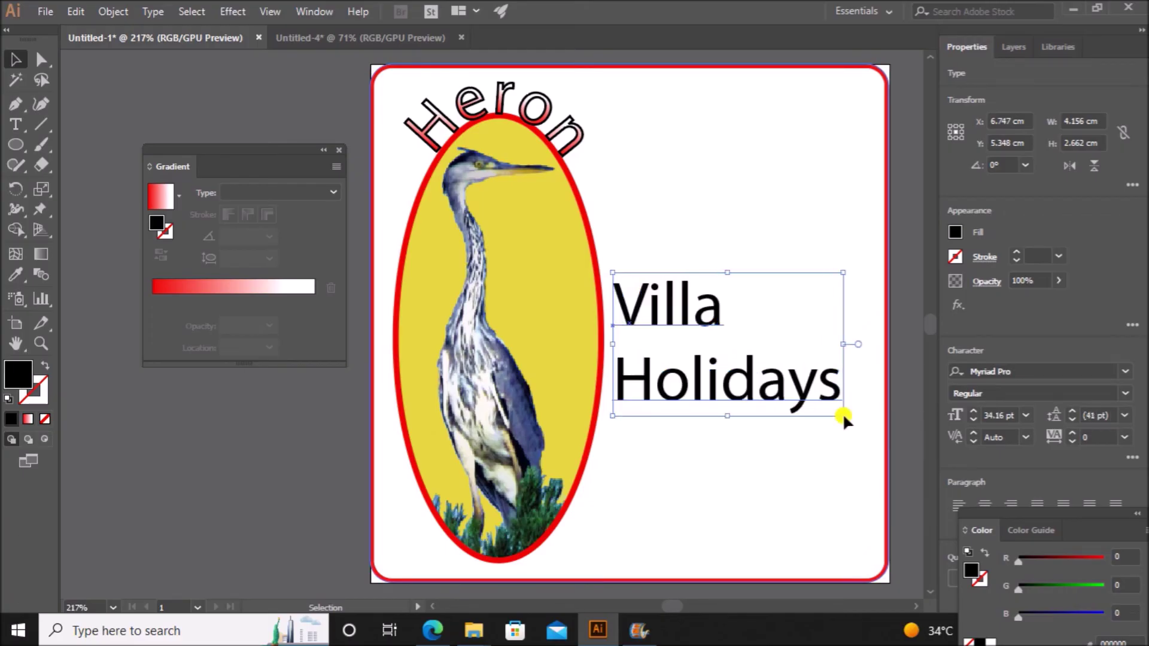
pyautogui.click(820, 505)
pyautogui.click(740, 395)
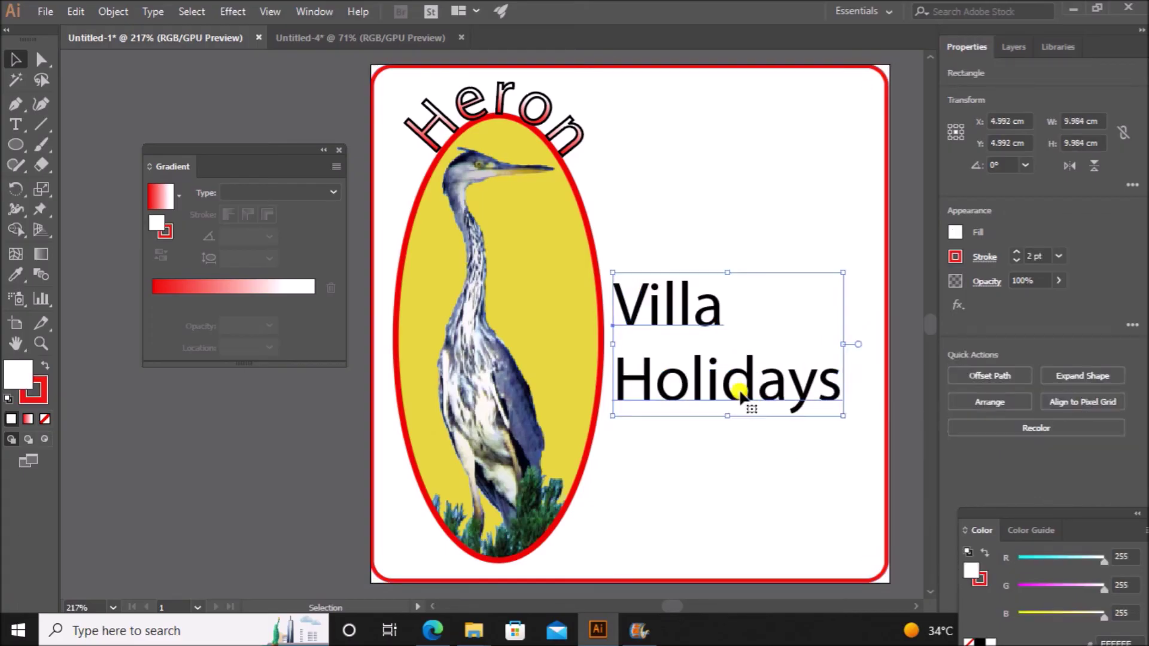
# Outline Villa Holidays, fill it with the red-white 90° gradient, and give it a black stroke.
pyautogui.rightClick(708, 386)
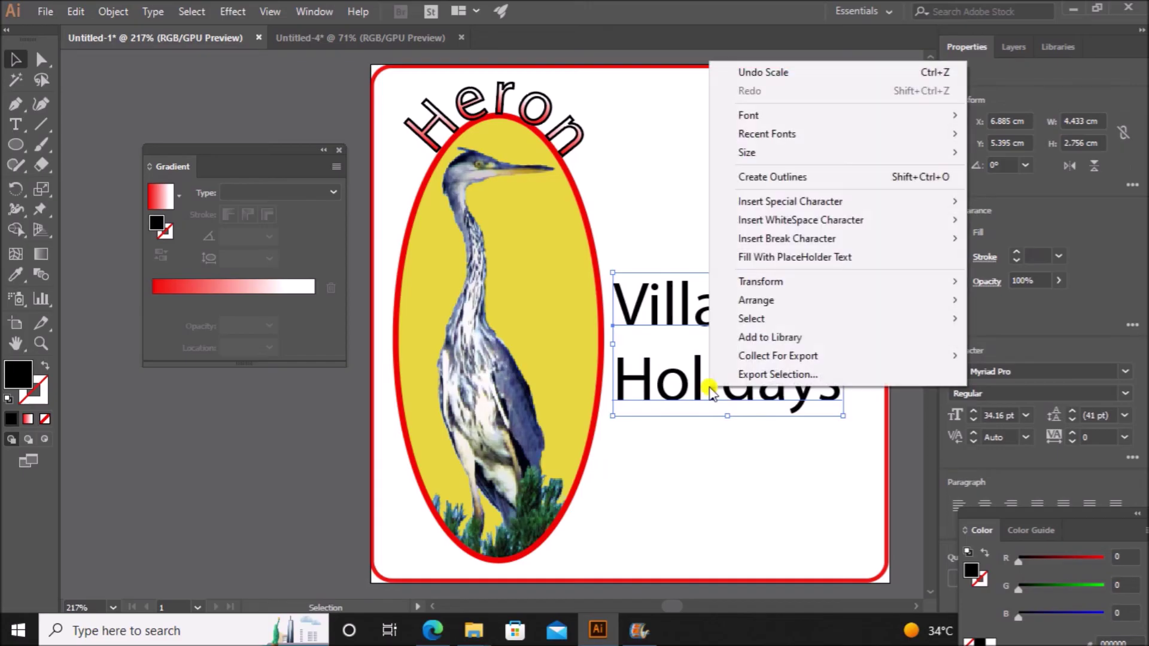
pyautogui.click(760, 175)
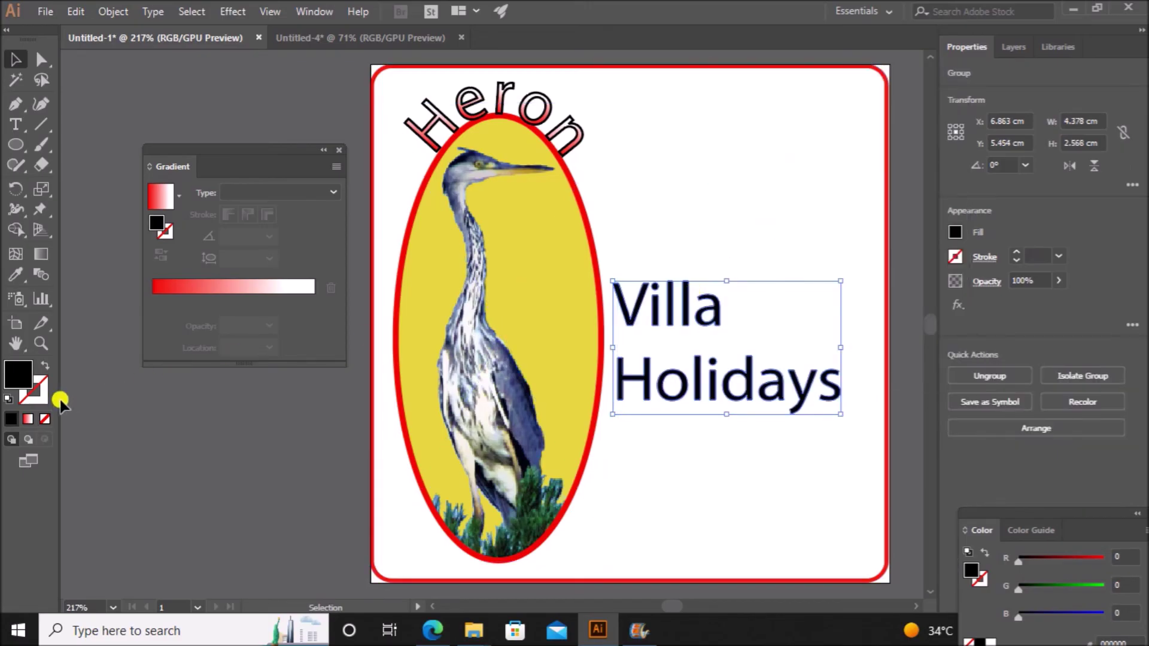
pyautogui.click(27, 419)
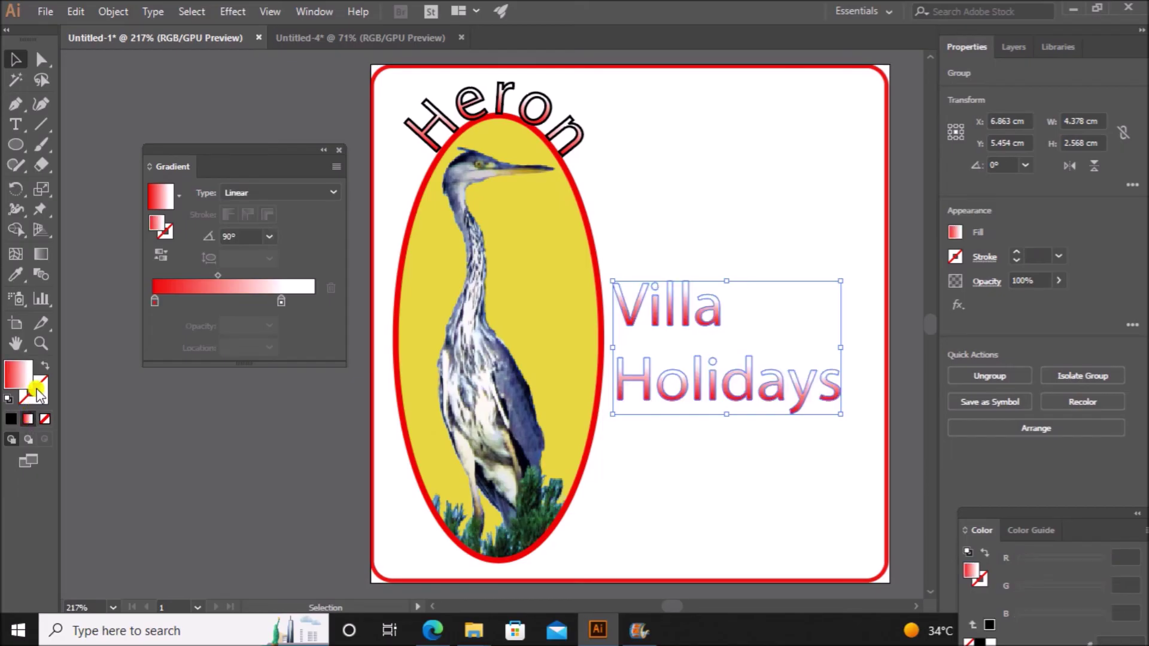
pyautogui.click(963, 258)
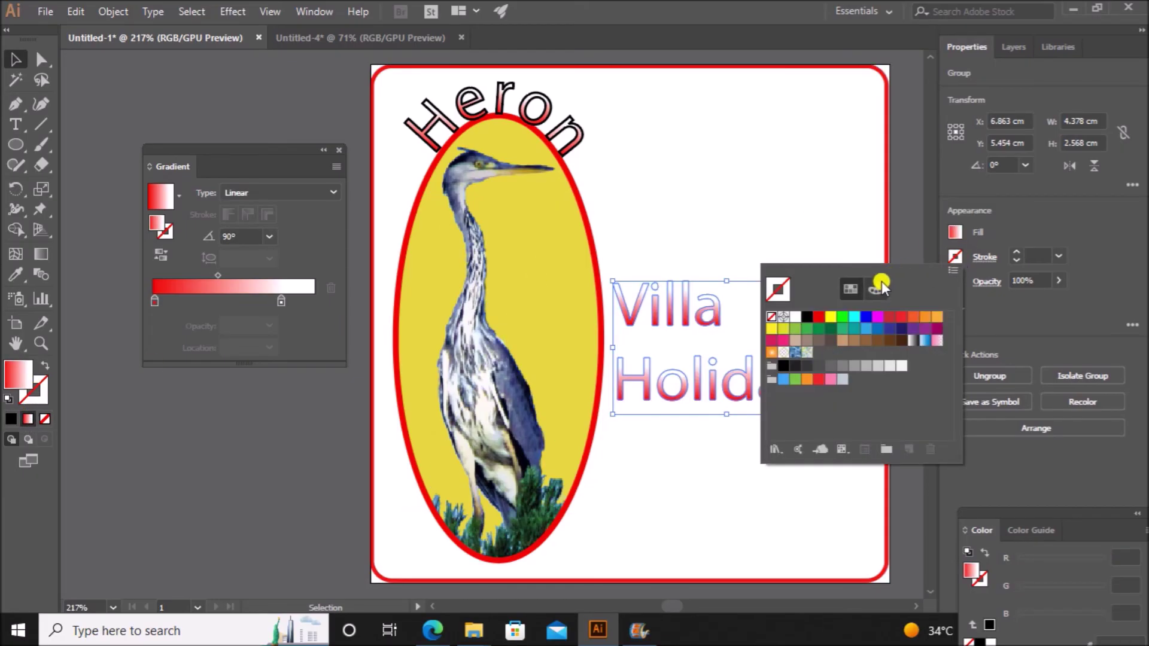
pyautogui.click(802, 316)
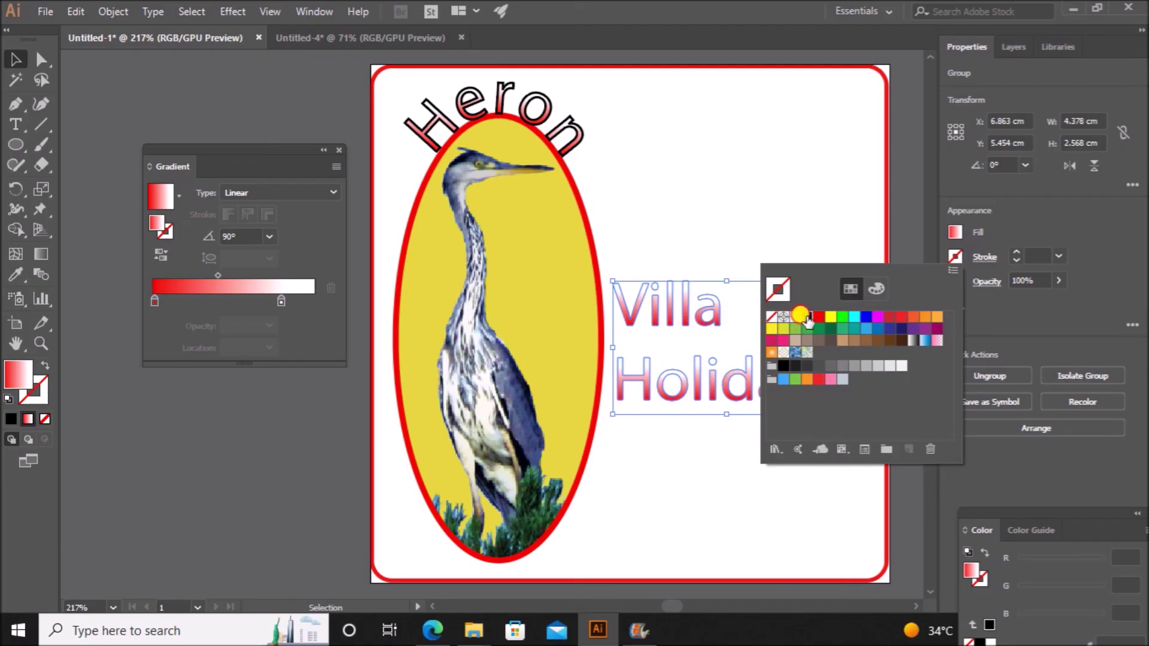
pyautogui.click(272, 426)
pyautogui.click(803, 514)
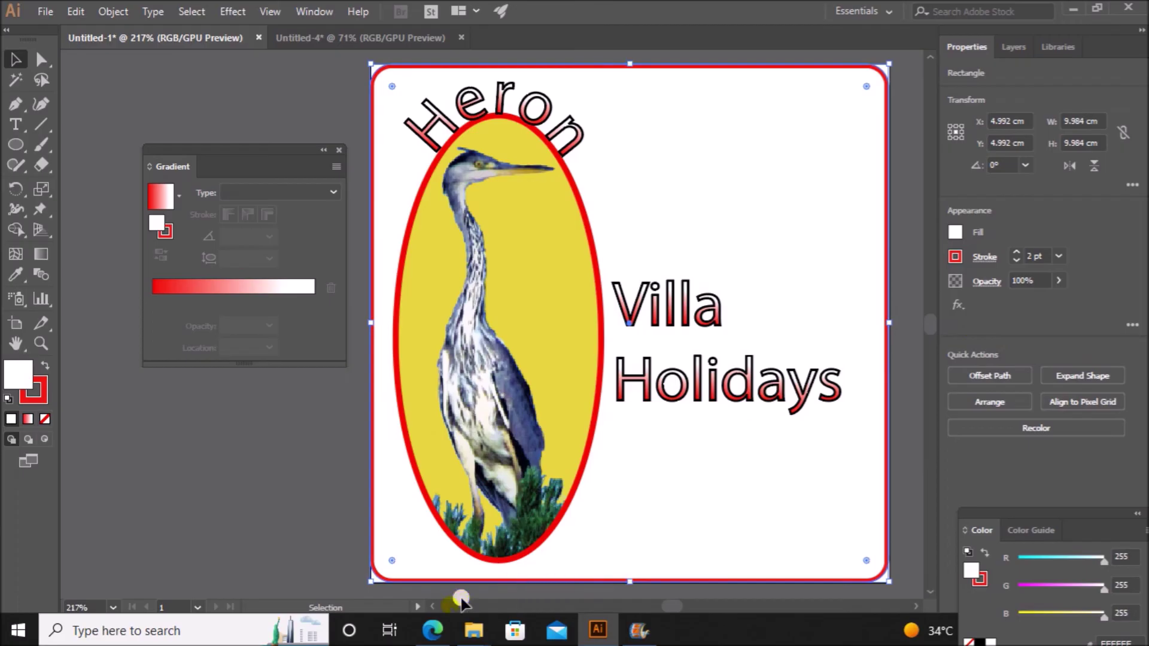
pyautogui.click(432, 630)
# Highlight the logo save instructions in the PDF, then return to the logo in Illustrator.
pyautogui.scroll(-5, 565, 513)
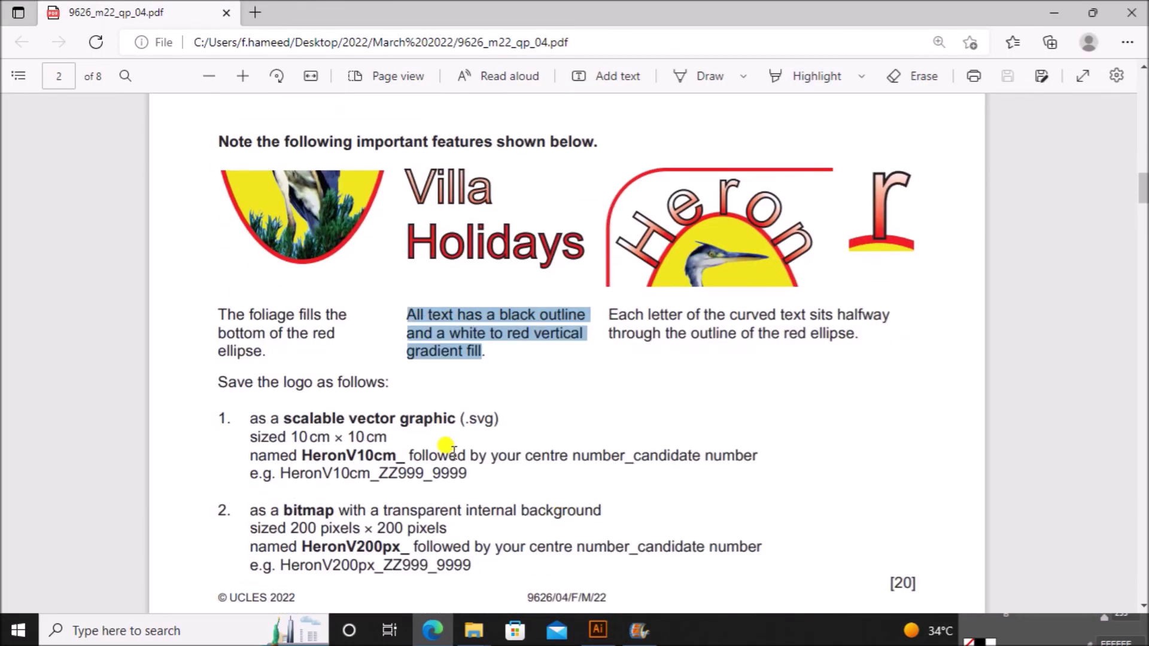
pyautogui.scroll(-1, 475, 473)
pyautogui.moveTo(254, 298); pyautogui.dragTo(367, 299)
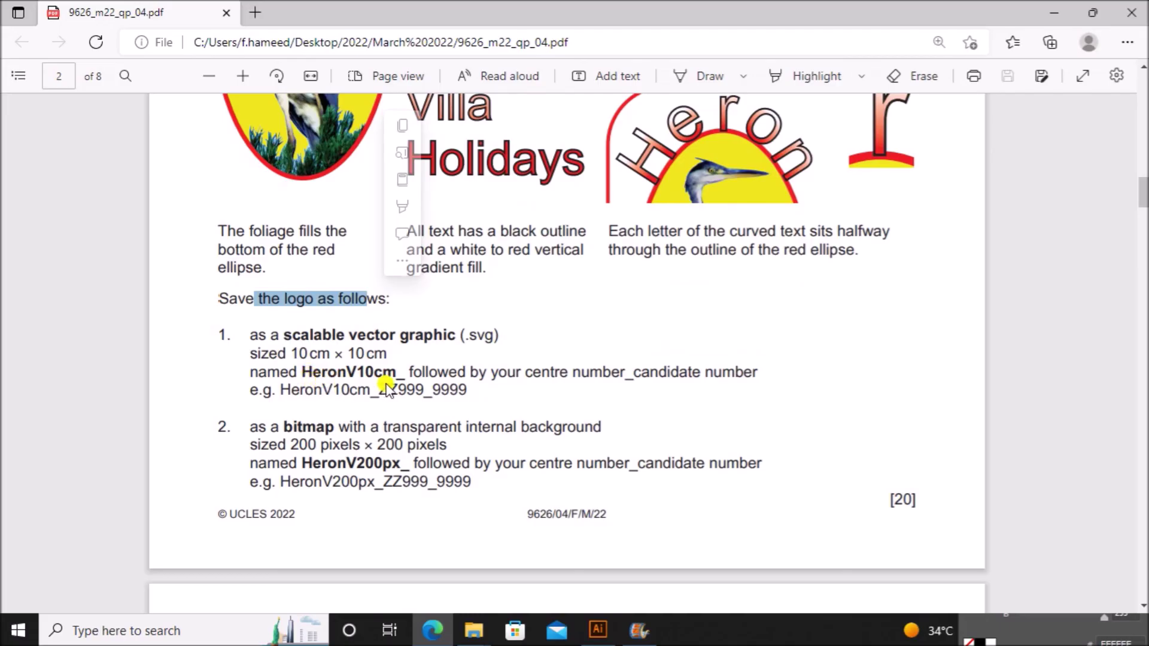
pyautogui.click(597, 630)
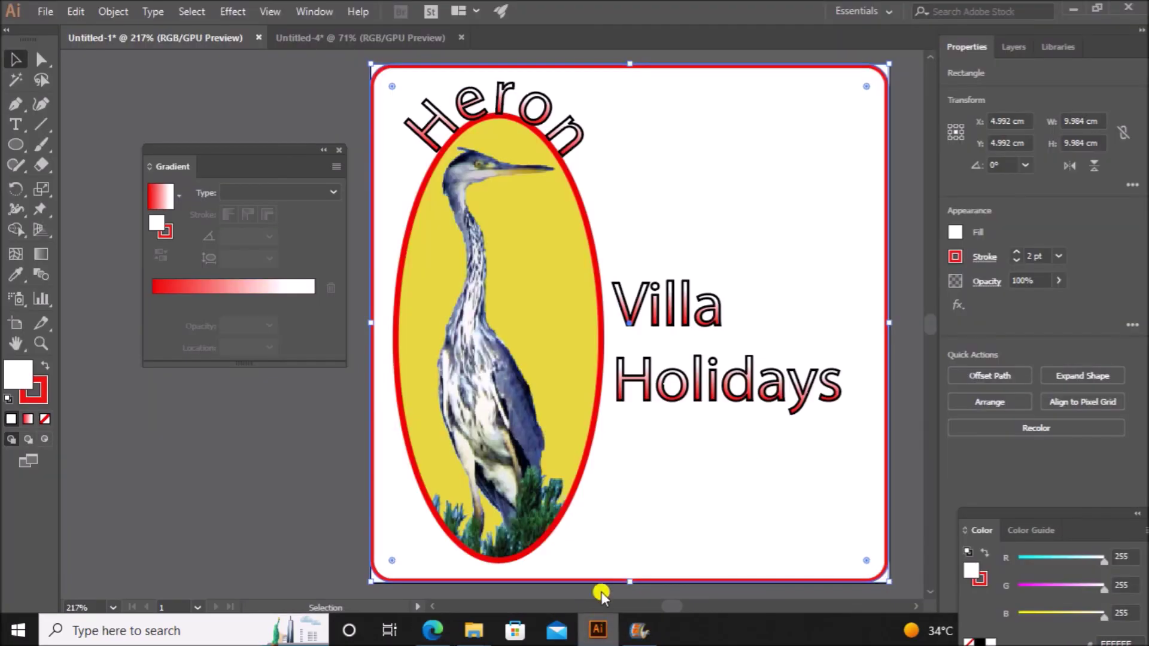
pyautogui.click(46, 12)
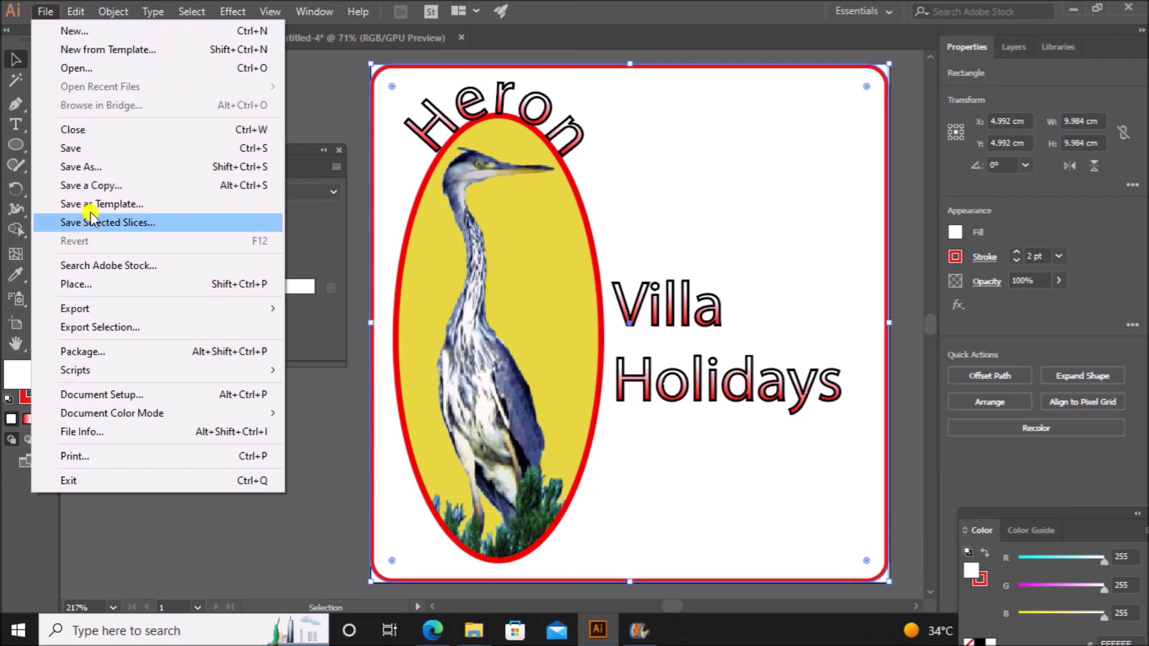
# Start exporting the logo with SVG chosen as the file format.
pyautogui.moveTo(162, 310)
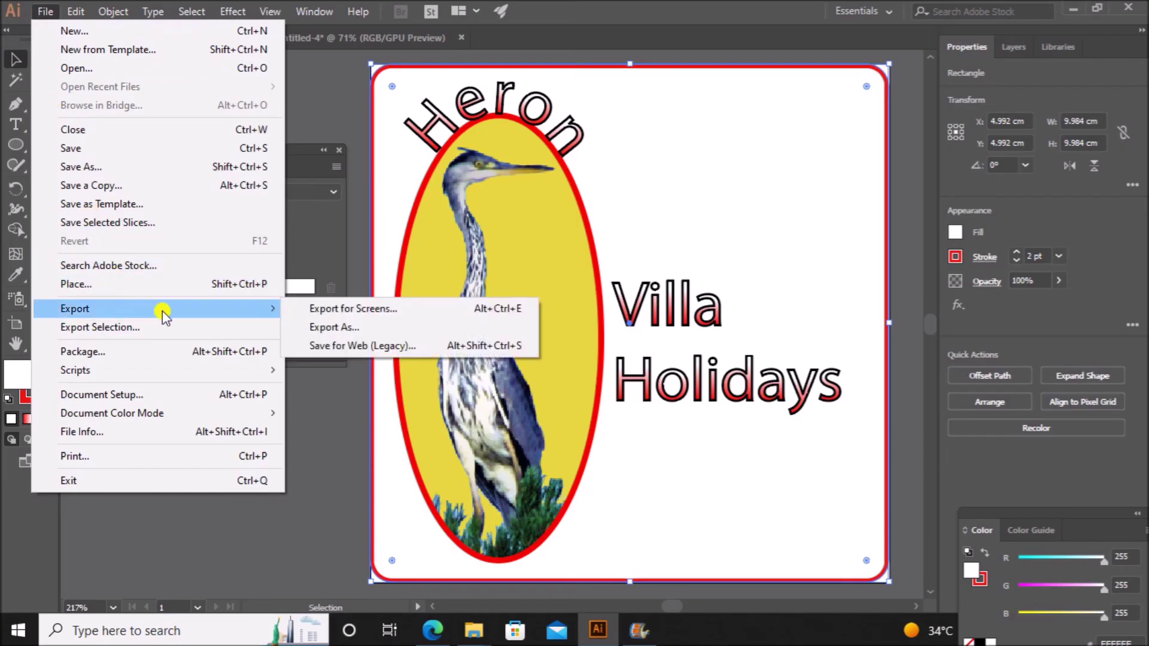
pyautogui.click(345, 329)
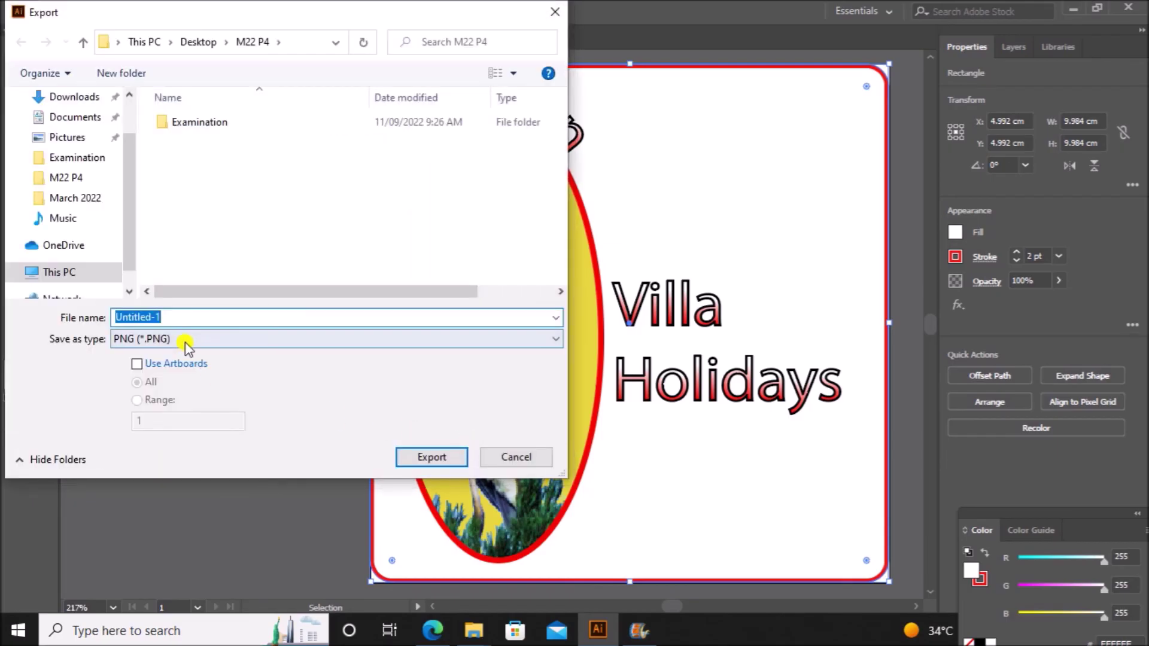
pyautogui.click(186, 340)
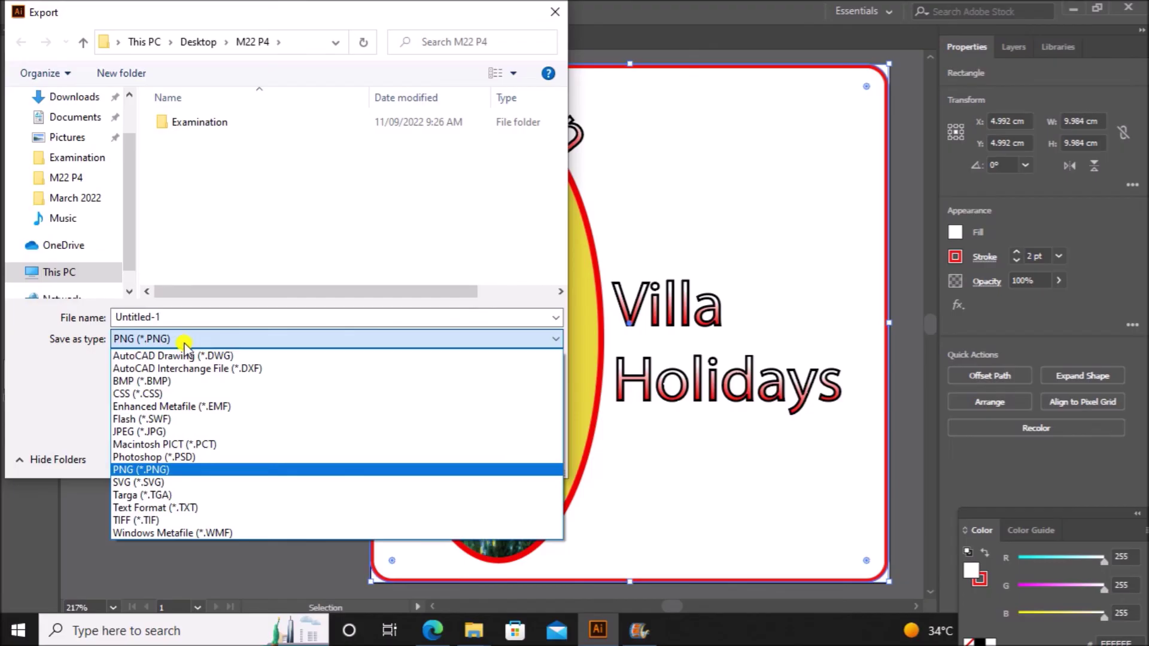
pyautogui.click(154, 483)
pyautogui.doubleClick(181, 316)
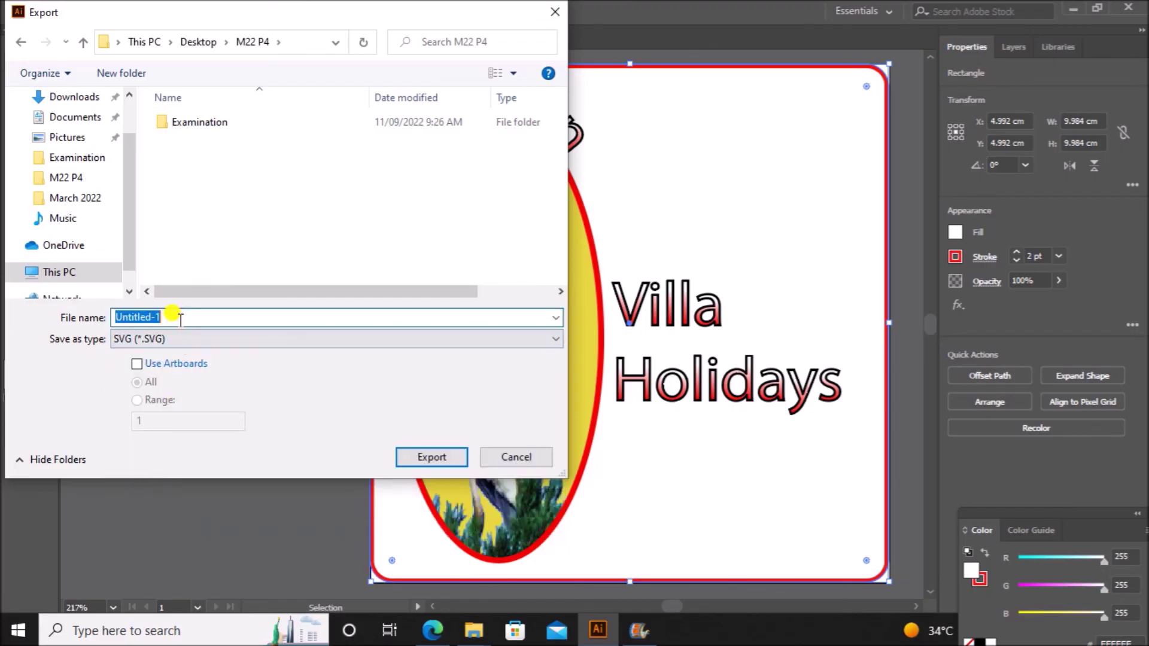
# Export it to the Examination folder as HeronV10cm plus centre and candidate numbers, accepting SVG options.
pyautogui.click(434, 629)
pyautogui.moveTo(301, 372); pyautogui.dragTo(397, 373)
pyautogui.hotkey('ctrl', 'c')
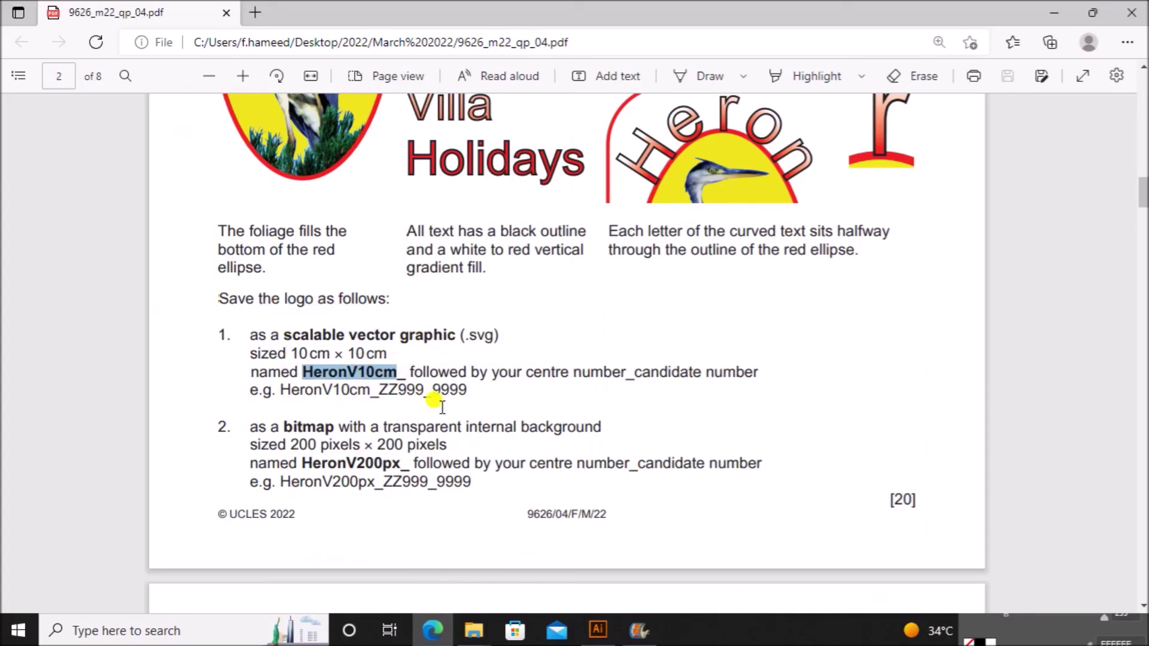
pyautogui.click(616, 630)
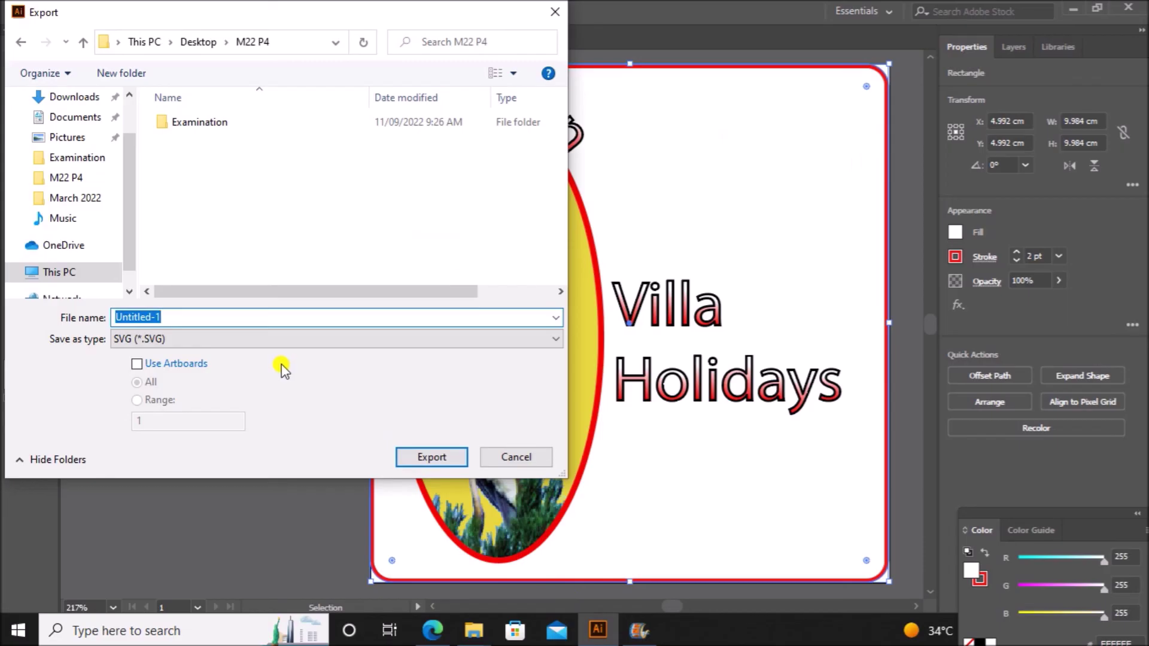
pyautogui.hotkey('ctrl', 'v')
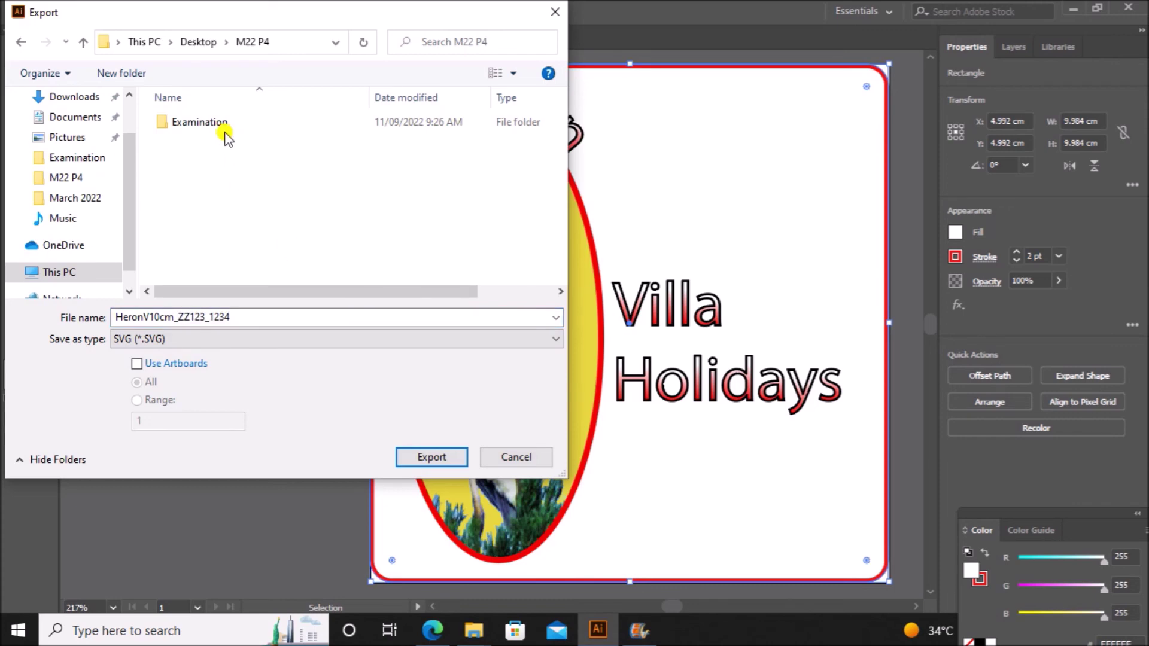
pyautogui.click(204, 123)
pyautogui.doubleClick(207, 125)
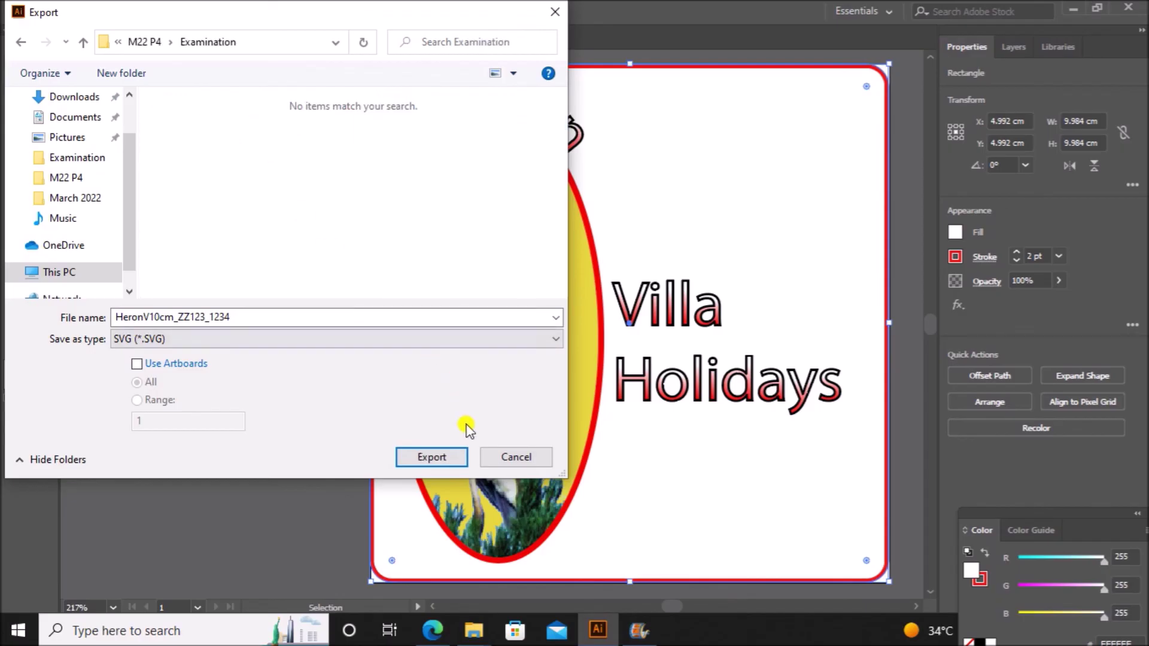
pyautogui.click(449, 459)
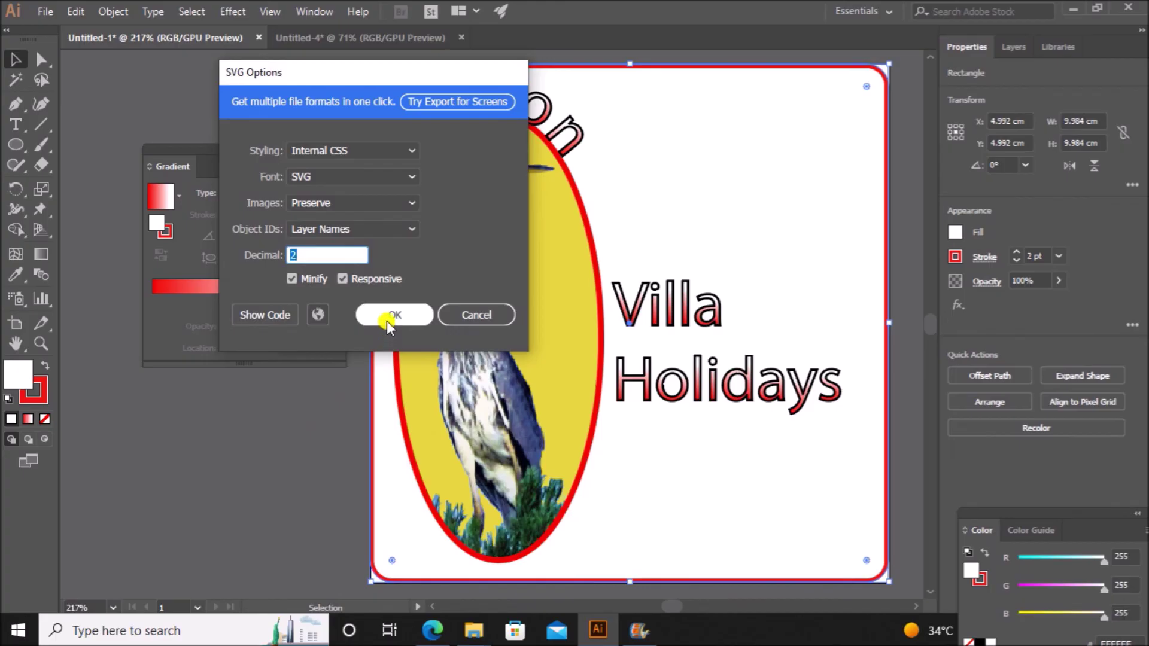
pyautogui.click(392, 316)
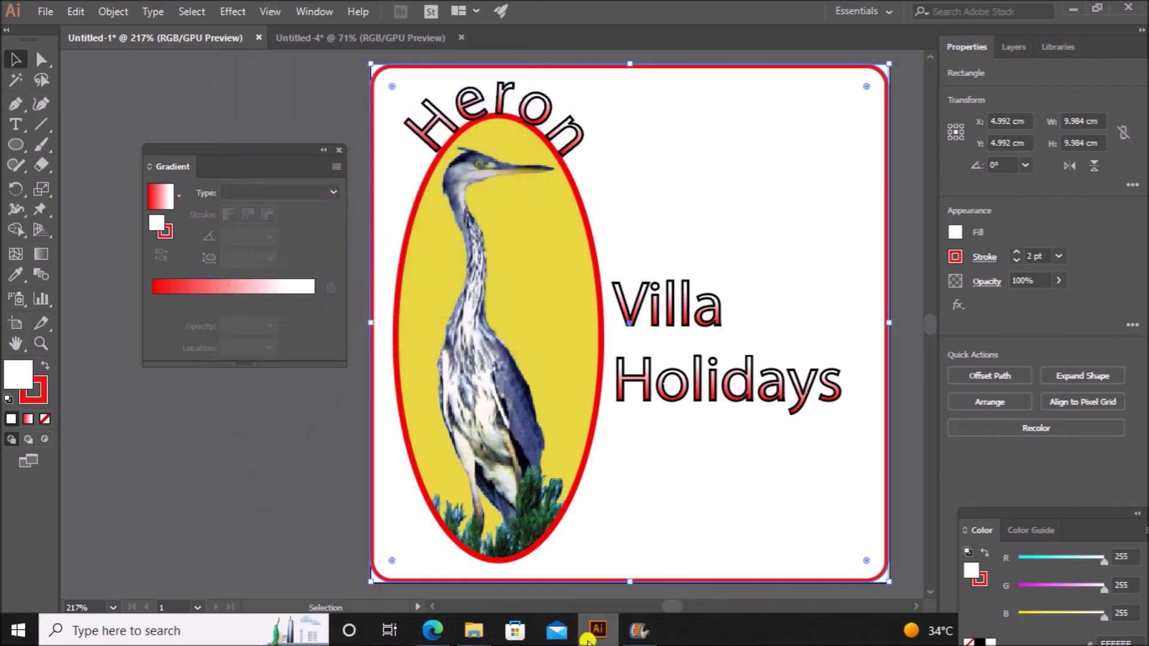
pyautogui.click(432, 630)
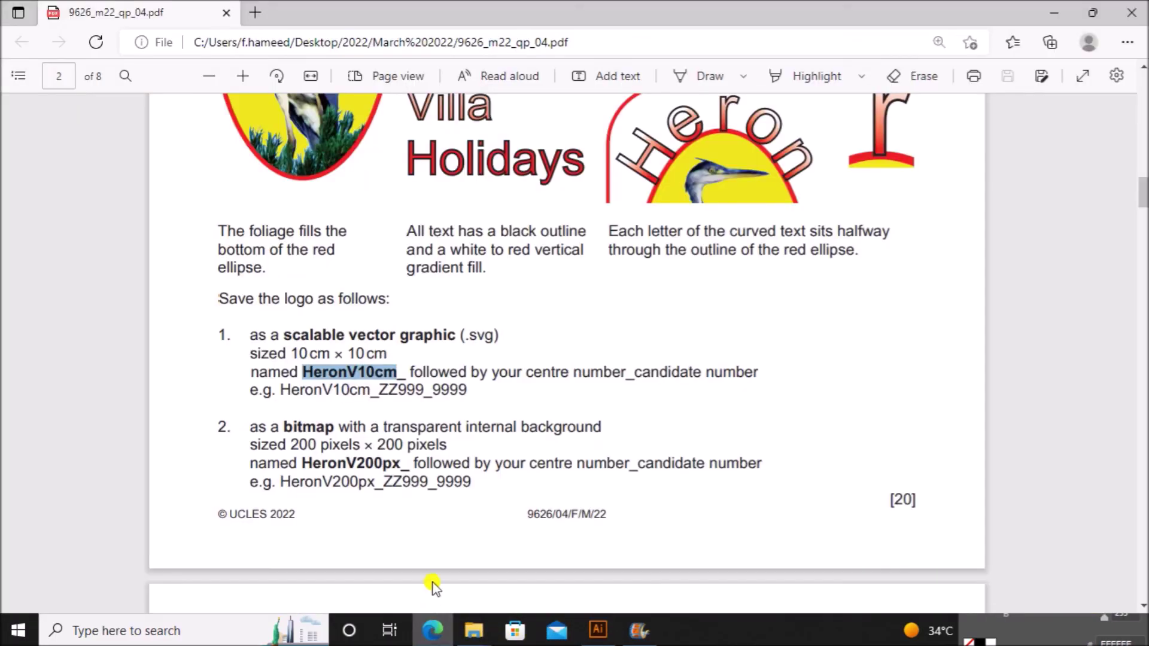
# Highlight the bitmap name HeronV200px in item 2 of the PDF's saving instructions, then return to Illustrator.
pyautogui.scroll(-2, 317, 446)
pyautogui.moveTo(245, 338); pyautogui.dragTo(434, 366)
pyautogui.click(379, 386)
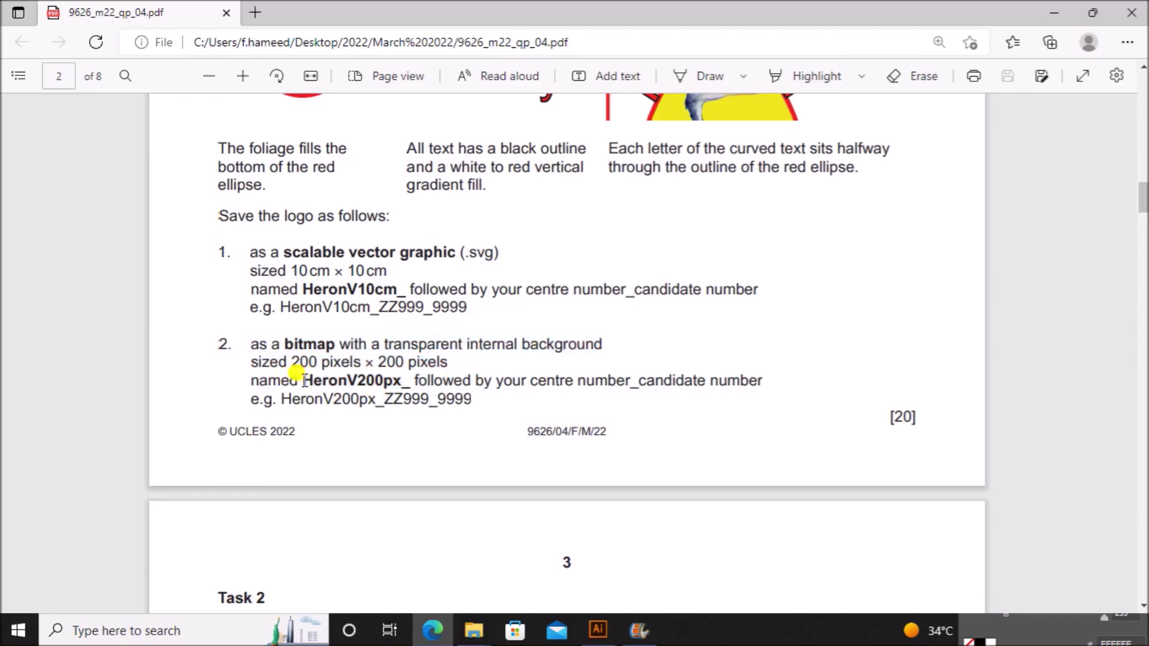
pyautogui.moveTo(304, 372); pyautogui.dragTo(406, 381)
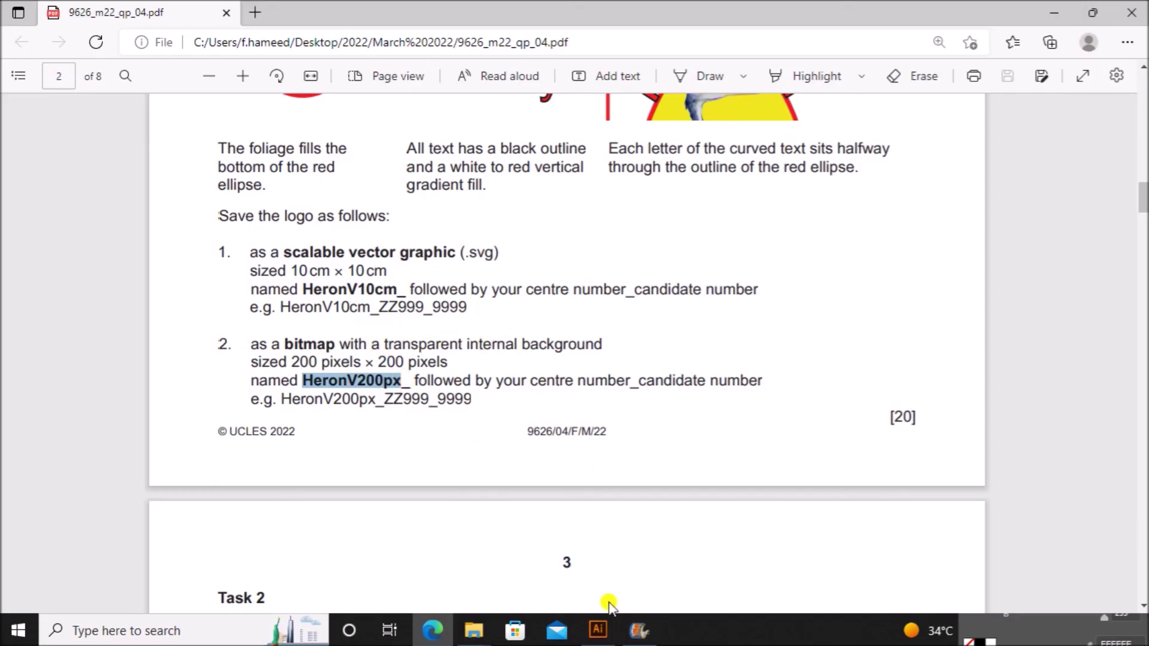
pyautogui.click(597, 629)
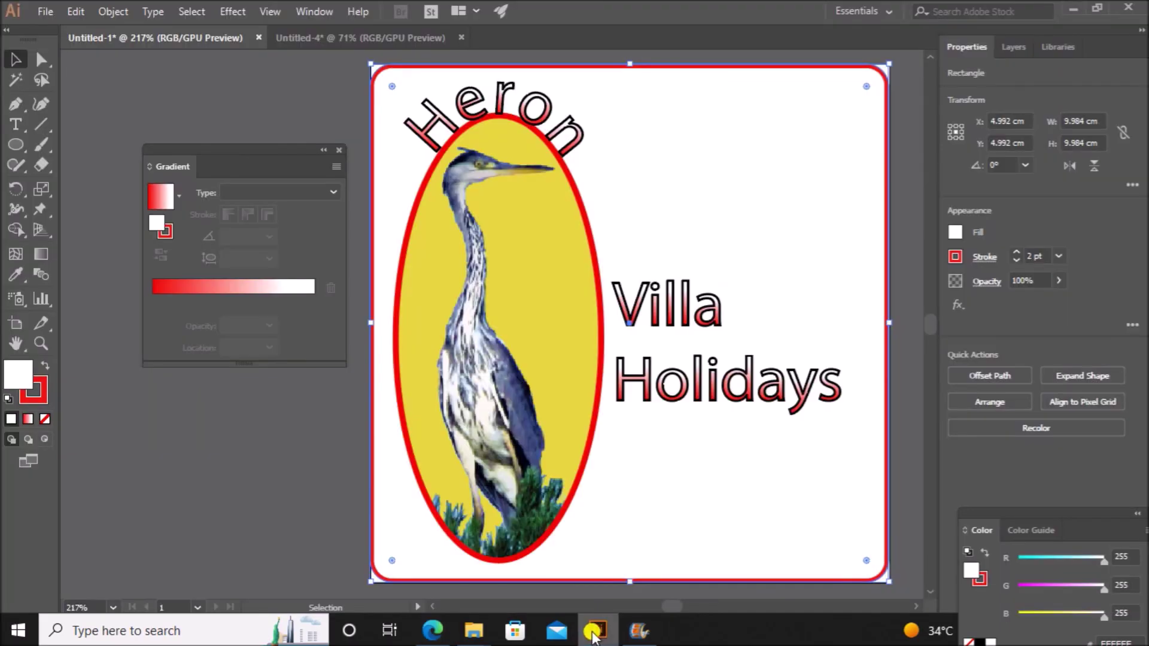
# With nothing selected, set Save for Web (Legacy) to transparent PNG-24 at 200 × 200 px.
pyautogui.click(270, 475)
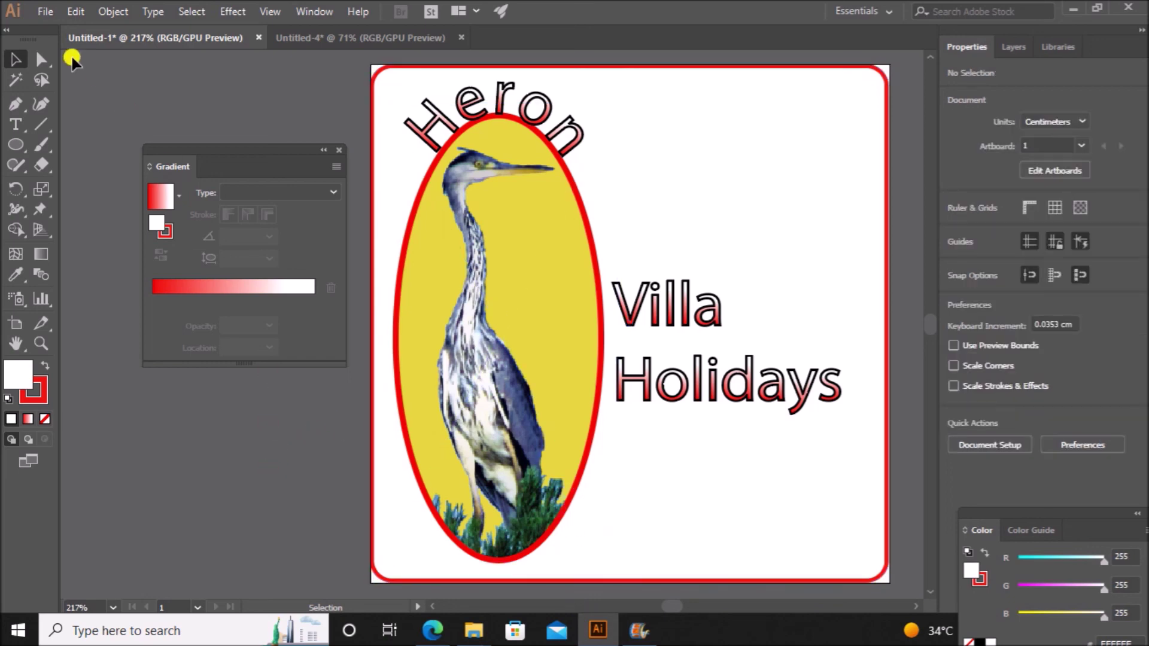
pyautogui.click(49, 13)
pyautogui.moveTo(138, 316)
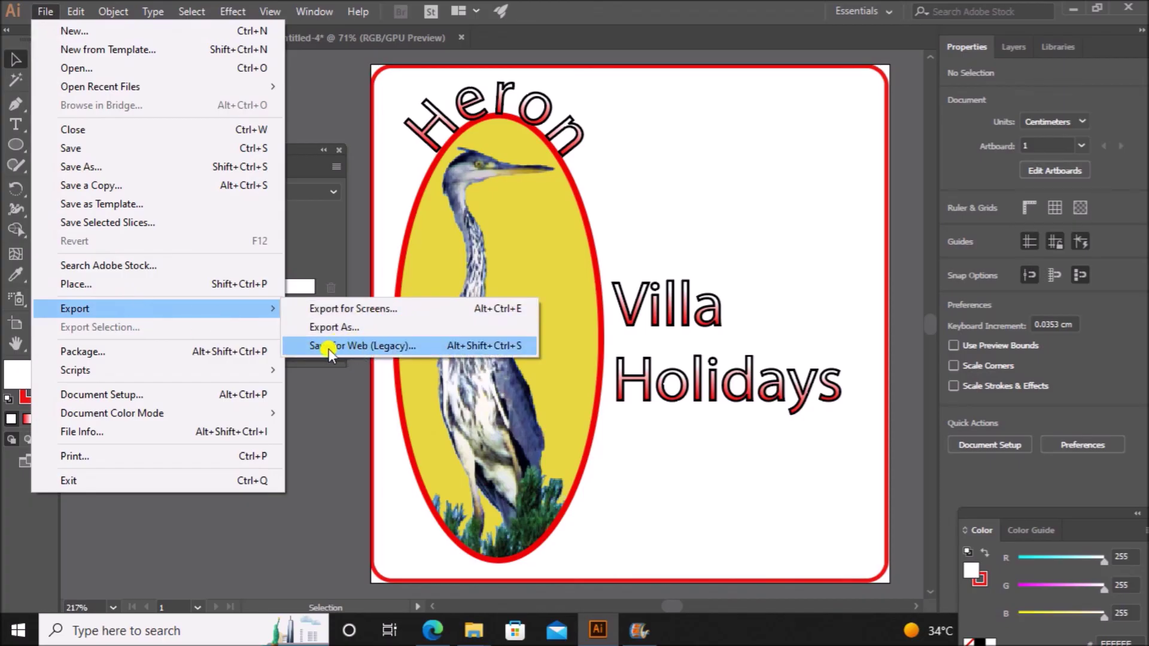
pyautogui.click(371, 347)
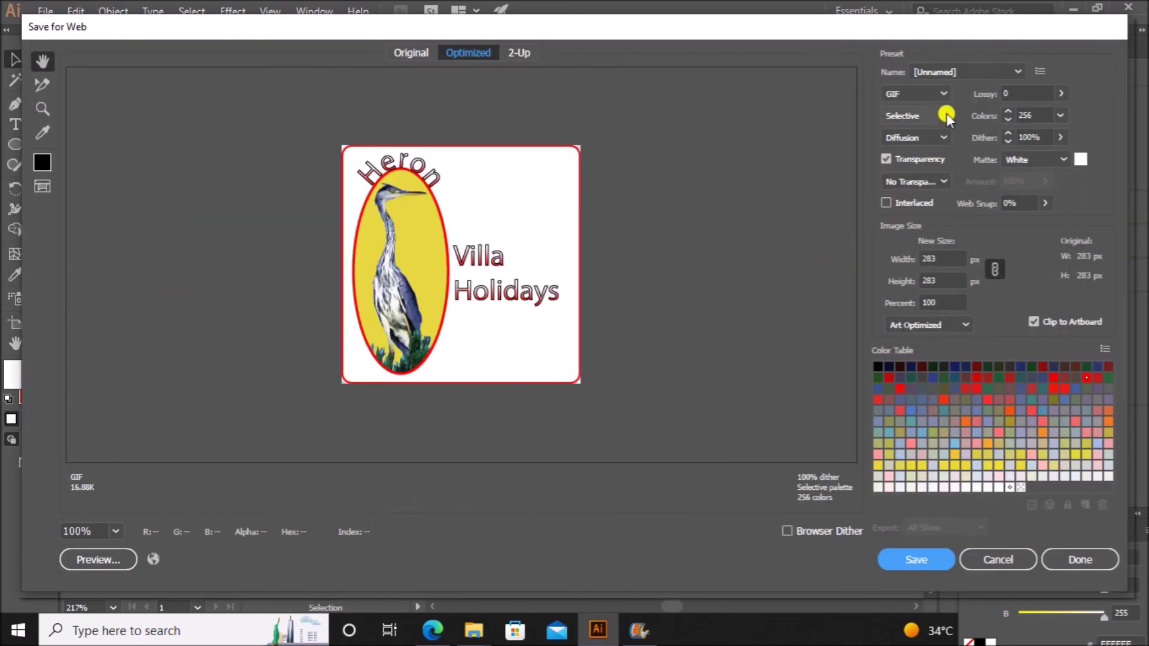
pyautogui.click(938, 95)
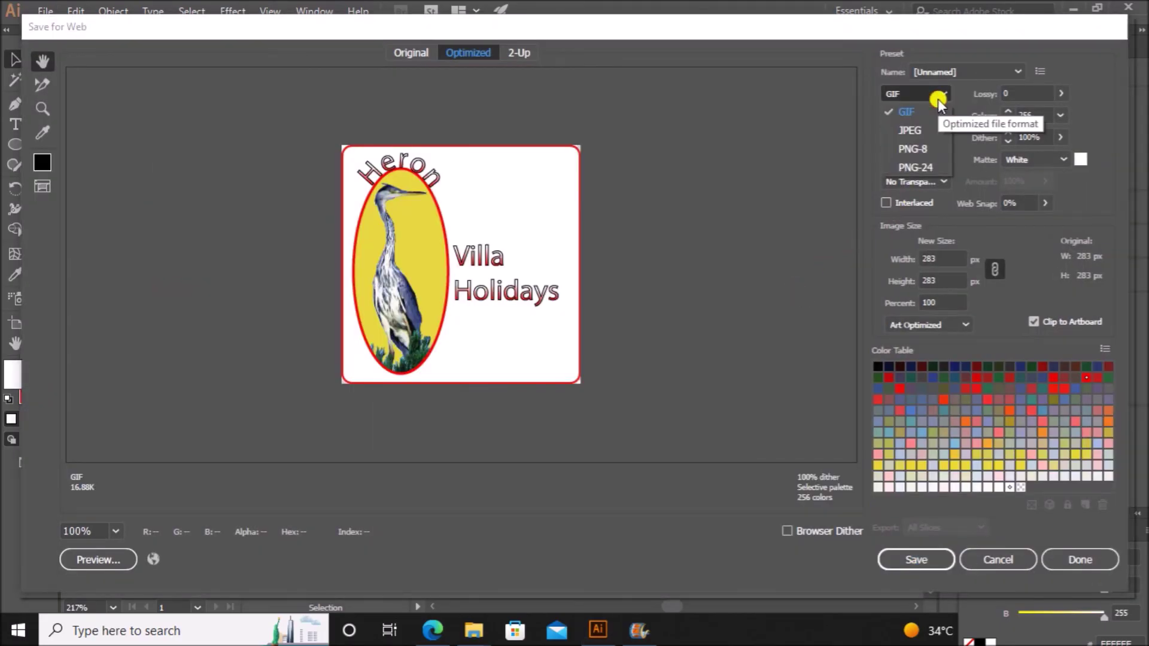
pyautogui.click(915, 167)
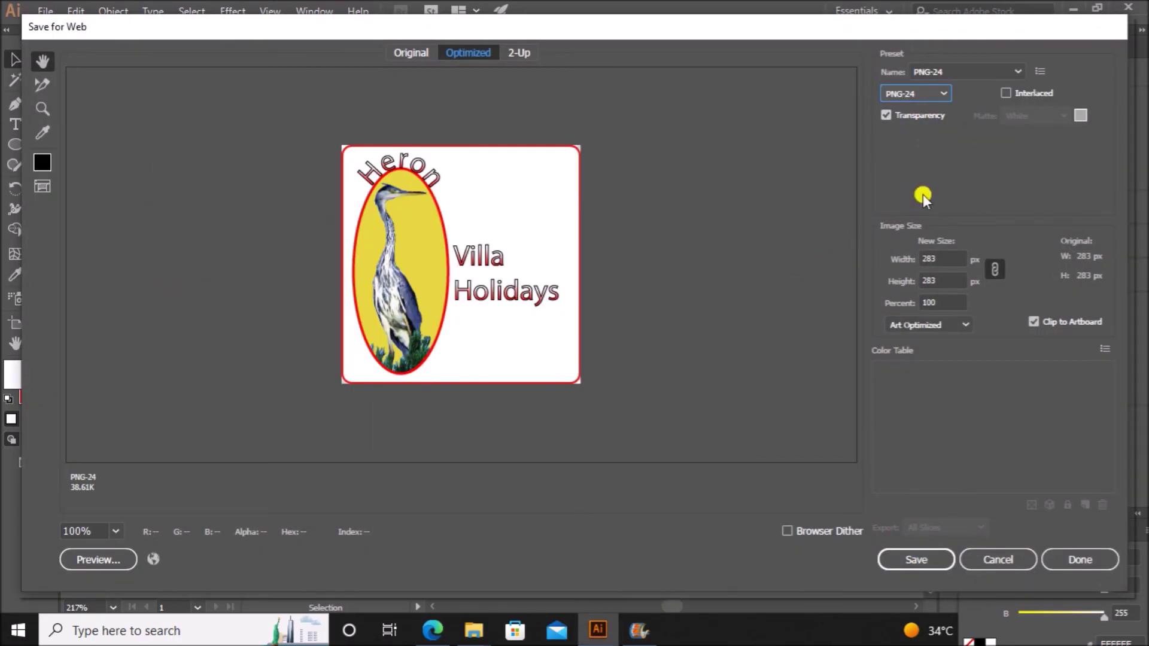
pyautogui.doubleClick(936, 257)
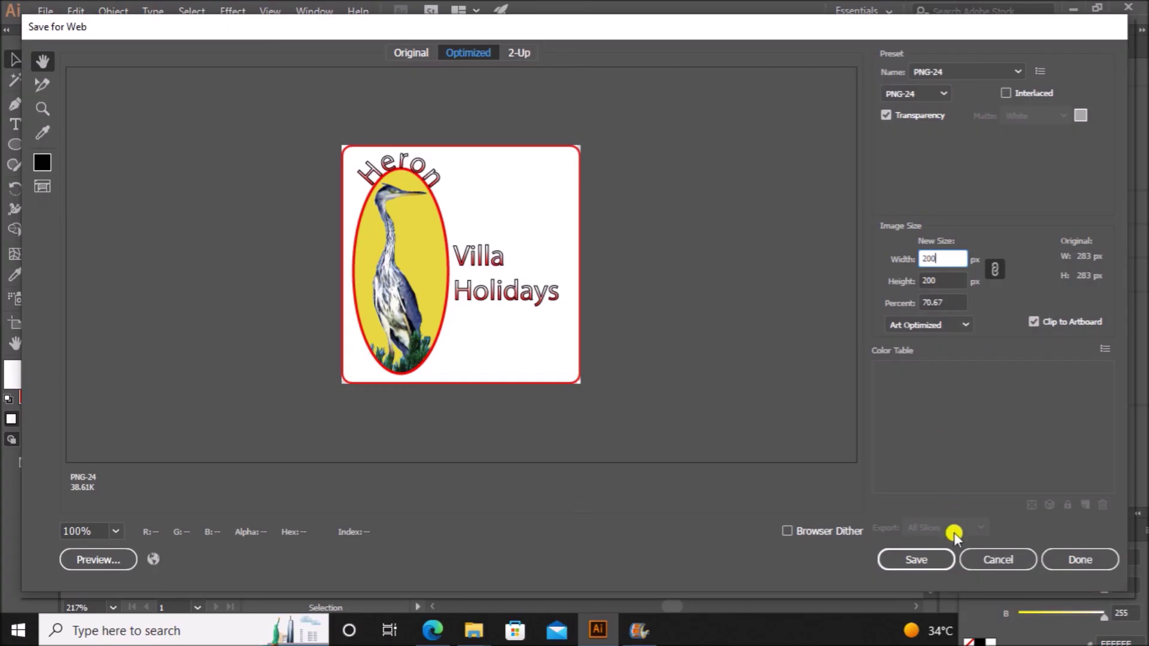
pyautogui.click(930, 561)
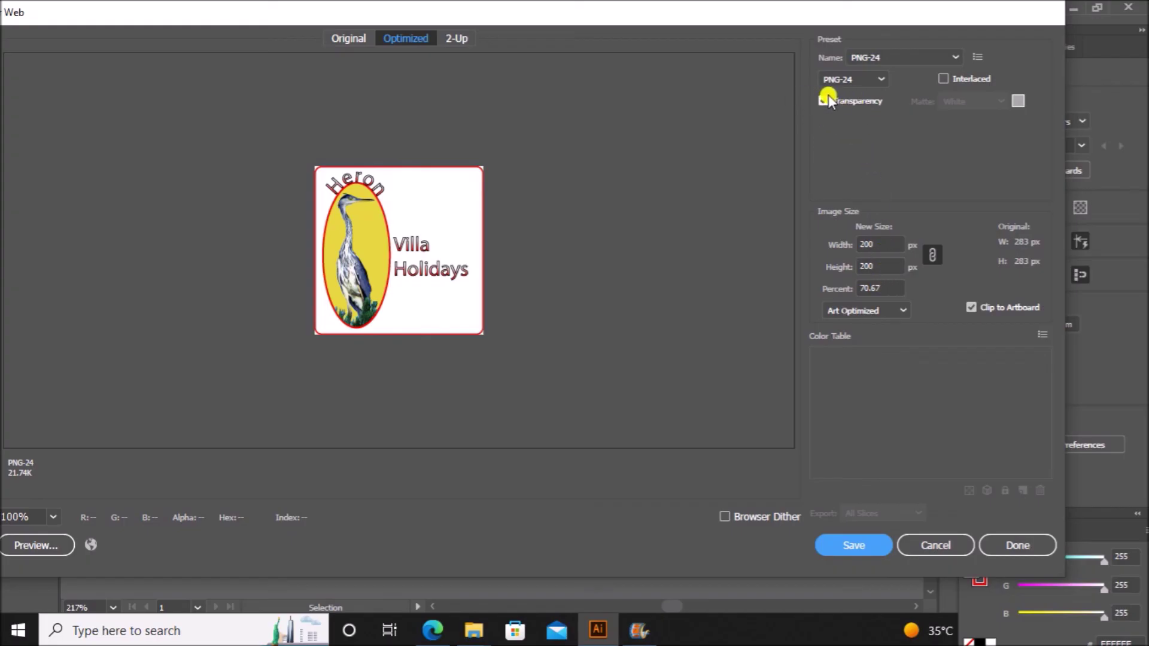
# Save the PNG in M22 P4 > Examination as HeronV200px_ followed by centre and candidate numbers.
pyautogui.click(855, 548)
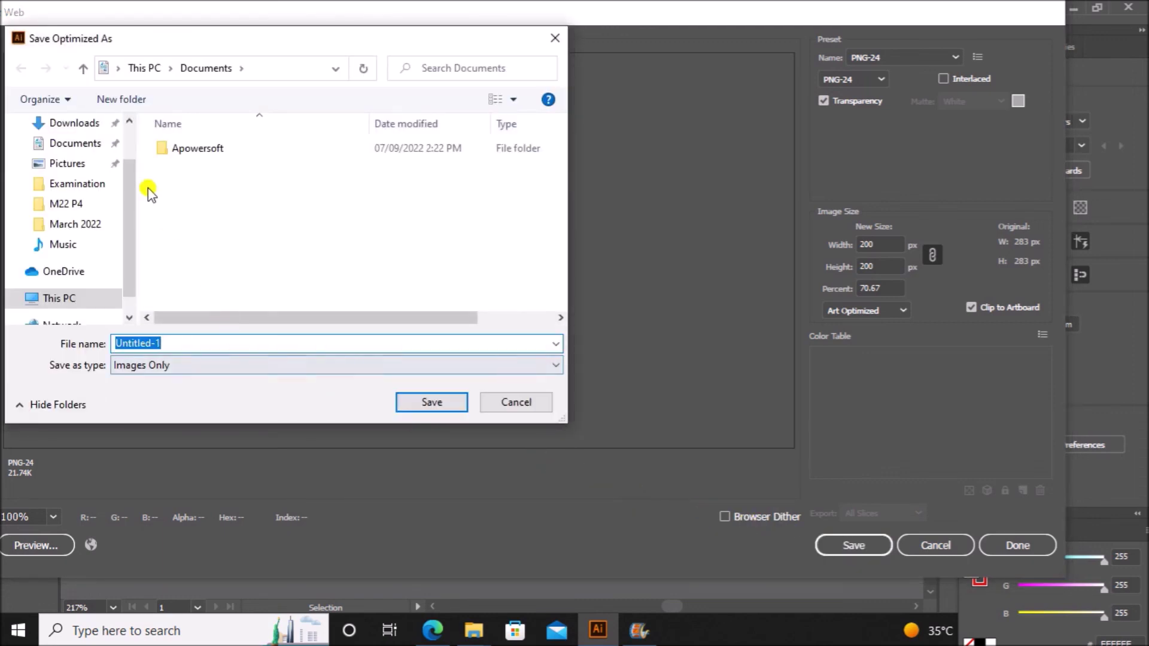
pyautogui.click(75, 224)
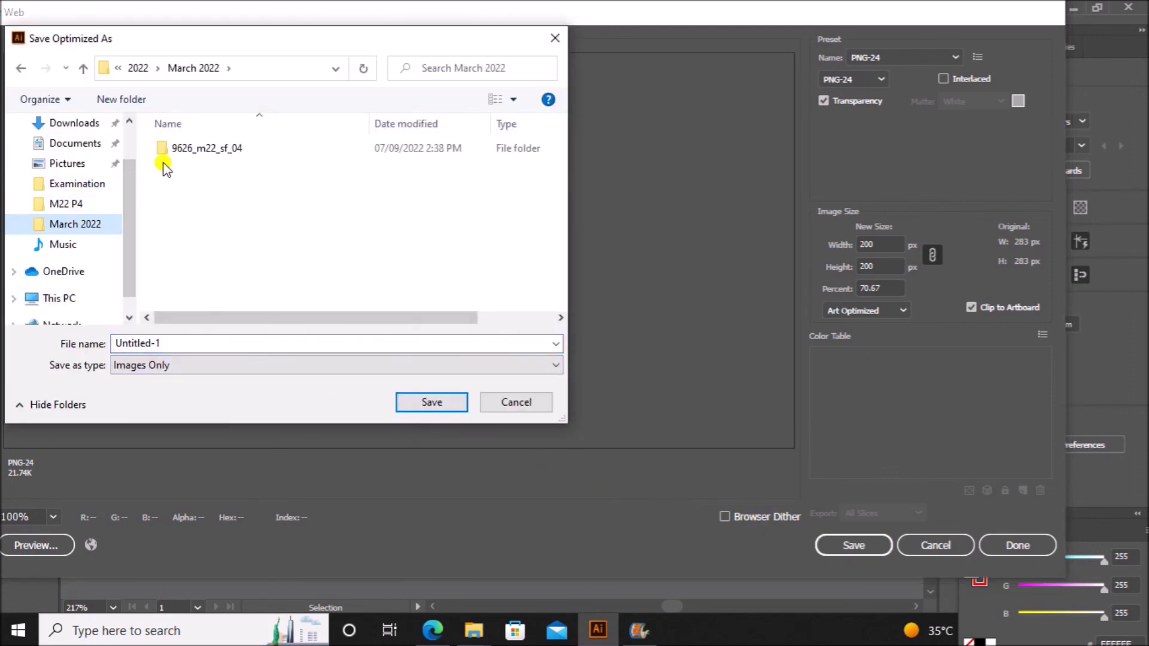
pyautogui.click(93, 204)
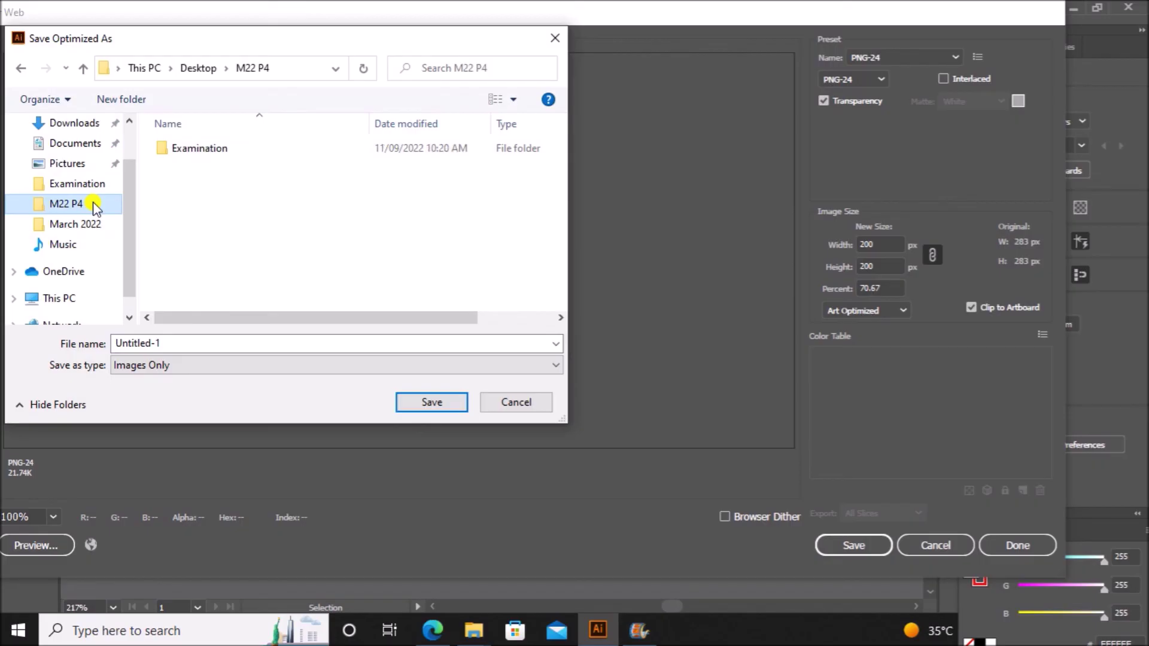
pyautogui.doubleClick(204, 147)
pyautogui.click(171, 343)
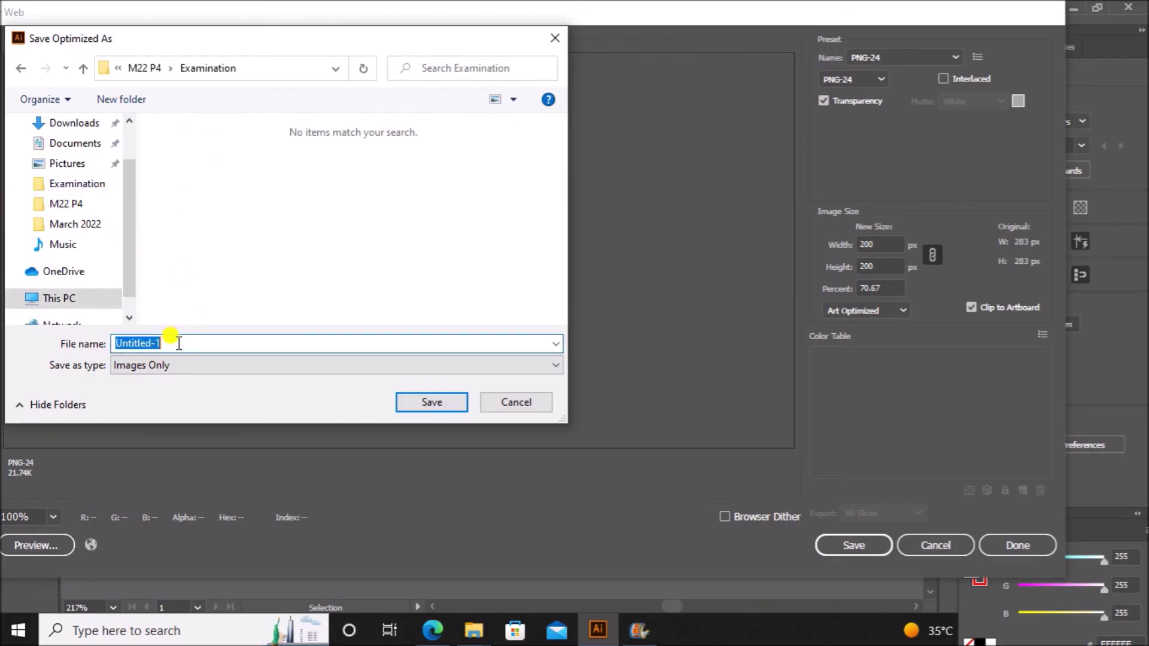
pyautogui.write('HeronV200px')
pyautogui.press('Tab')
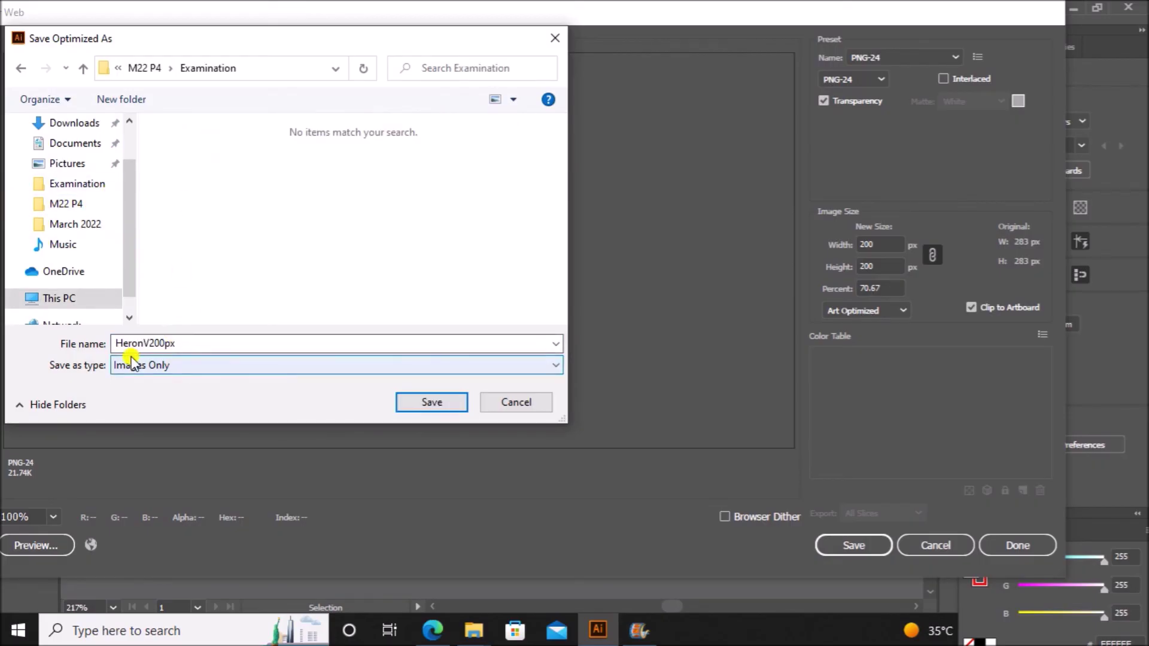
pyautogui.hotkey('shift', 'Tab')
pyautogui.click(254, 343)
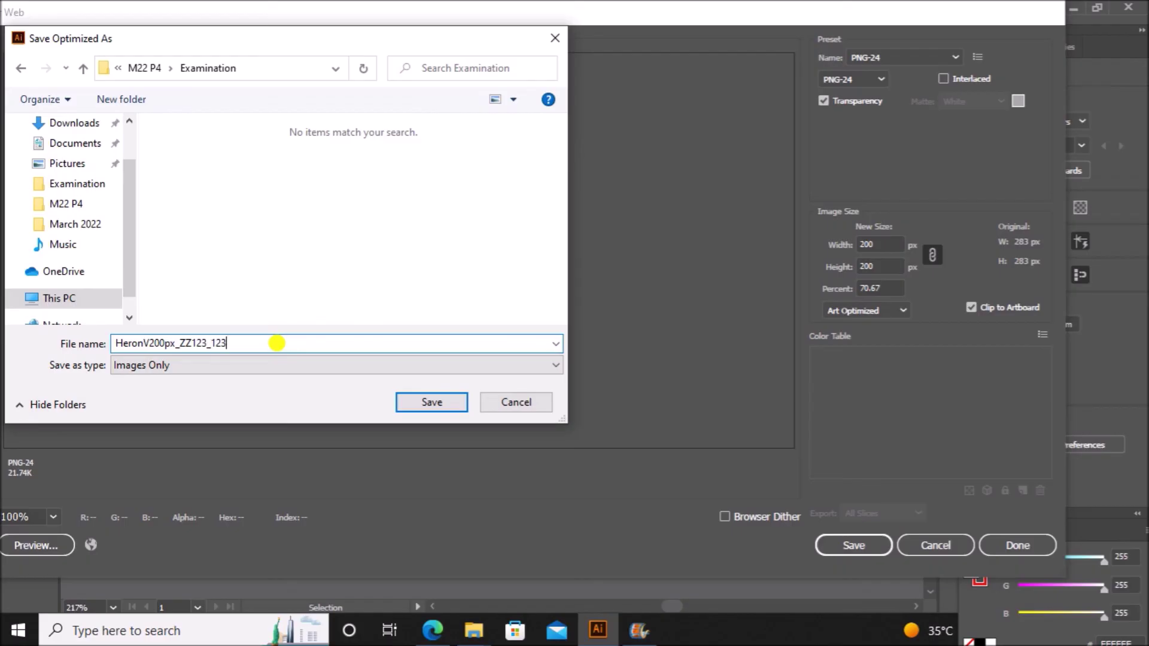
pyautogui.click(437, 402)
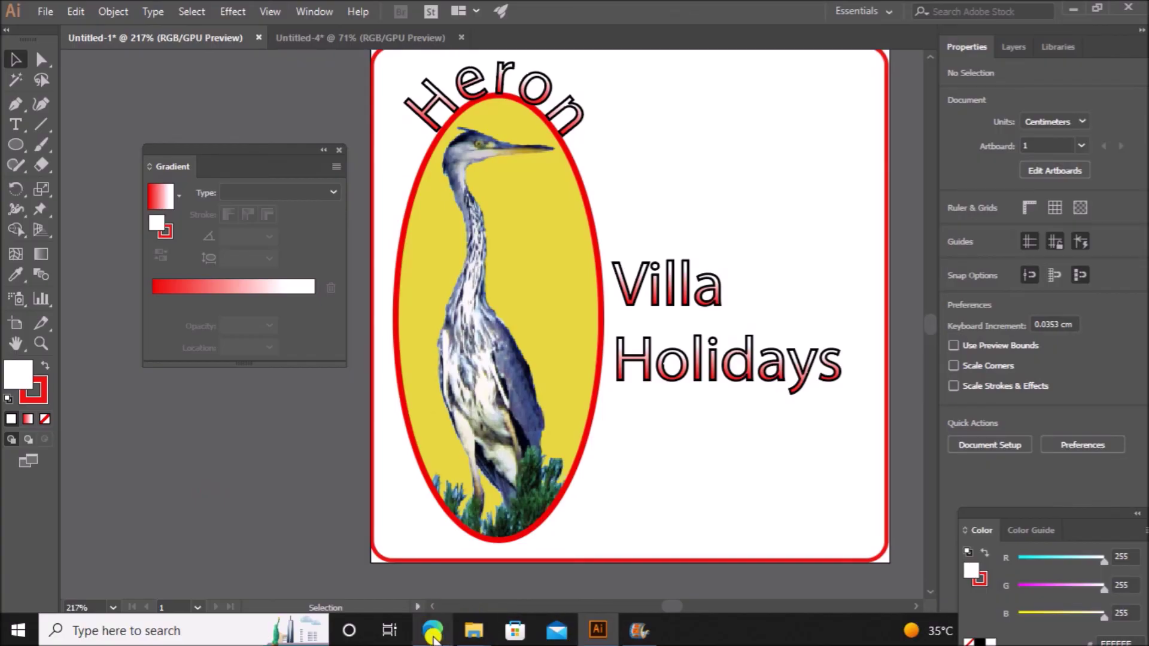
pyautogui.click(435, 629)
# Scroll the question paper down to page 3 to show the Task 2 yellow towel animation brief.
pyautogui.scroll(-3, 518, 470)
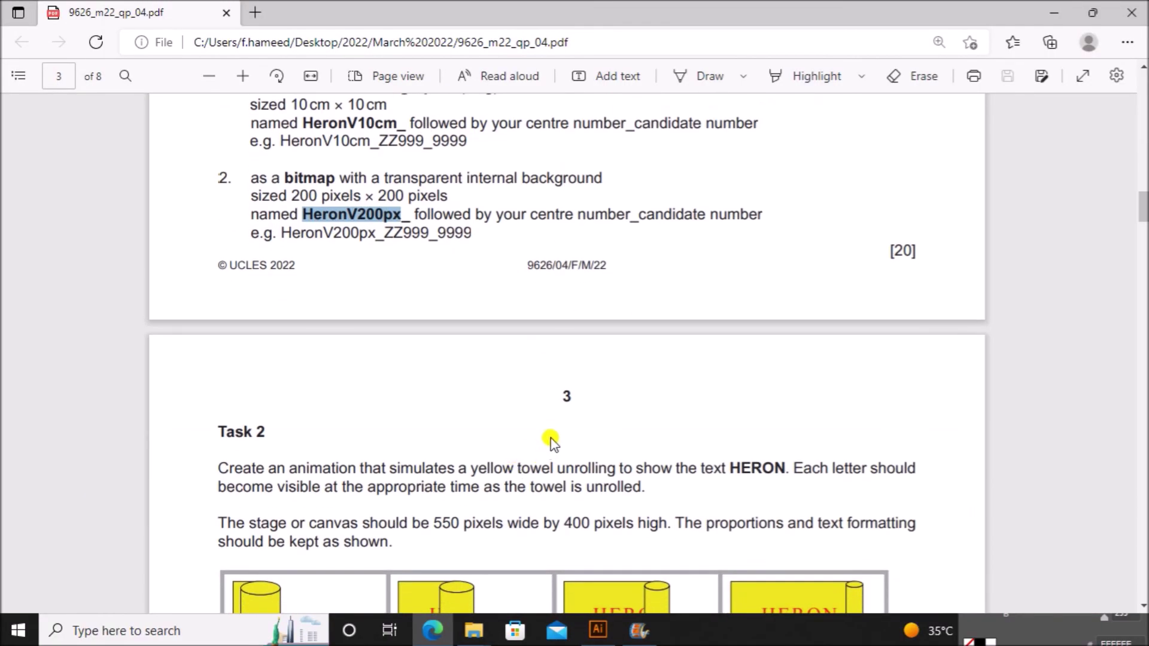
pyautogui.scroll(-3, 551, 443)
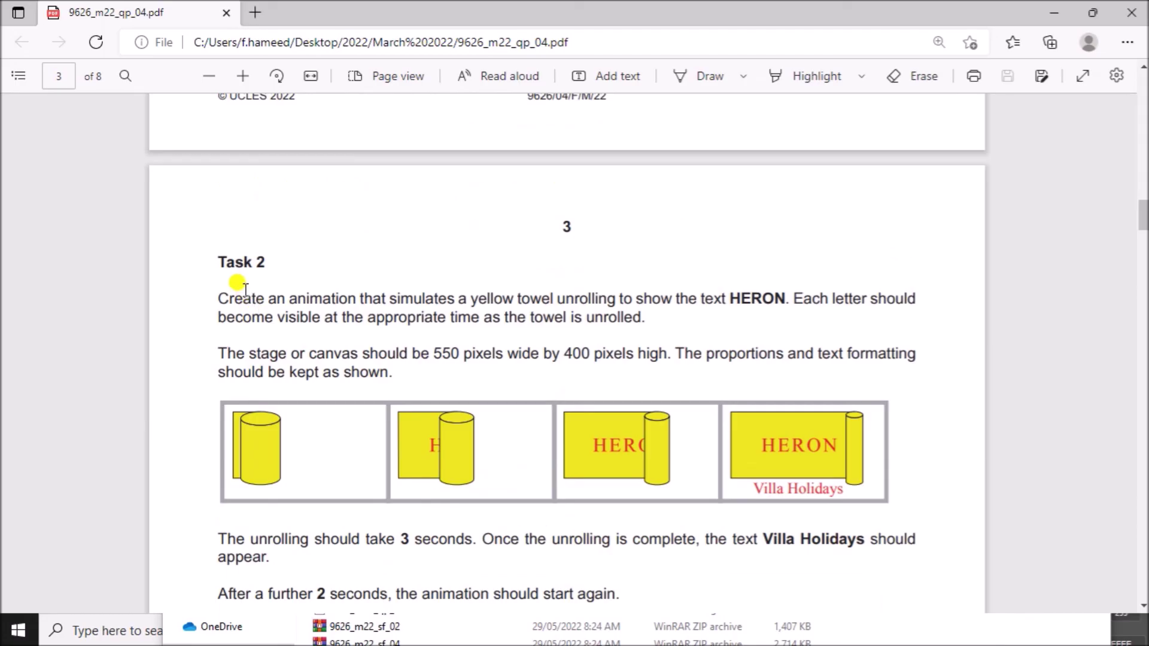